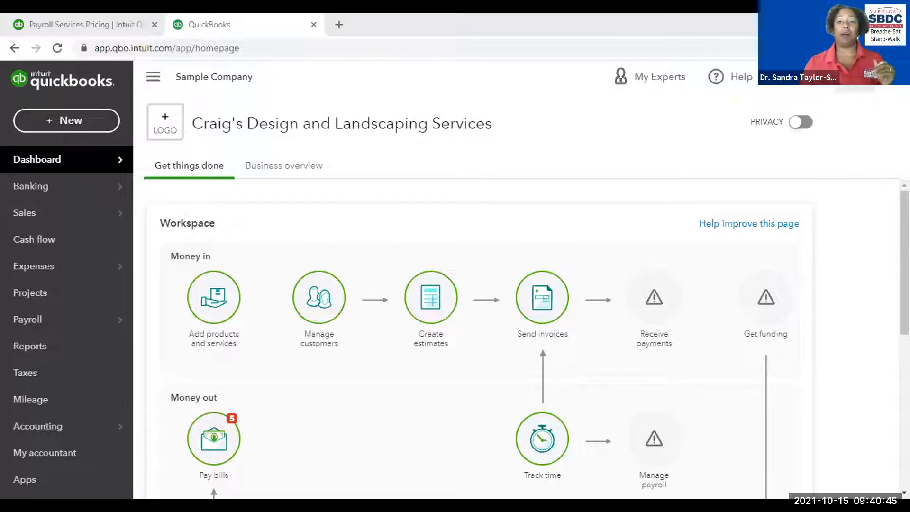
left_click(856, 77)
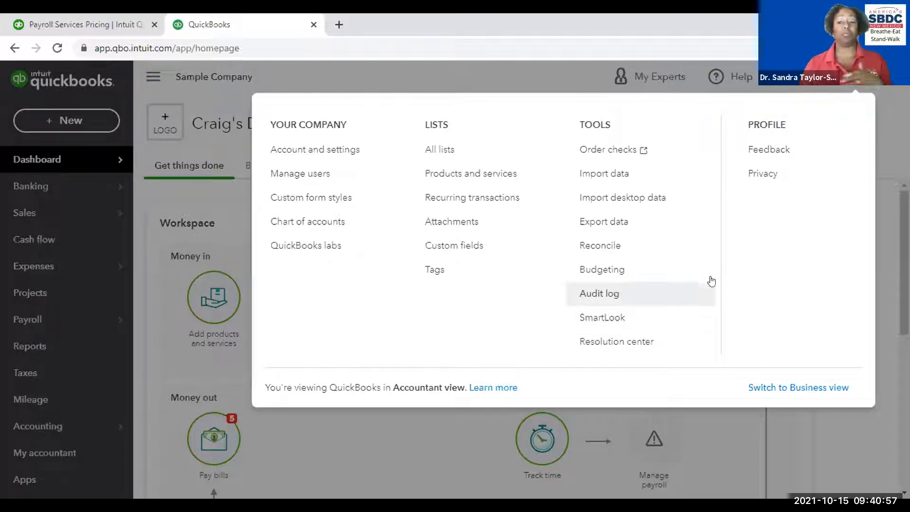
left_click(887, 122)
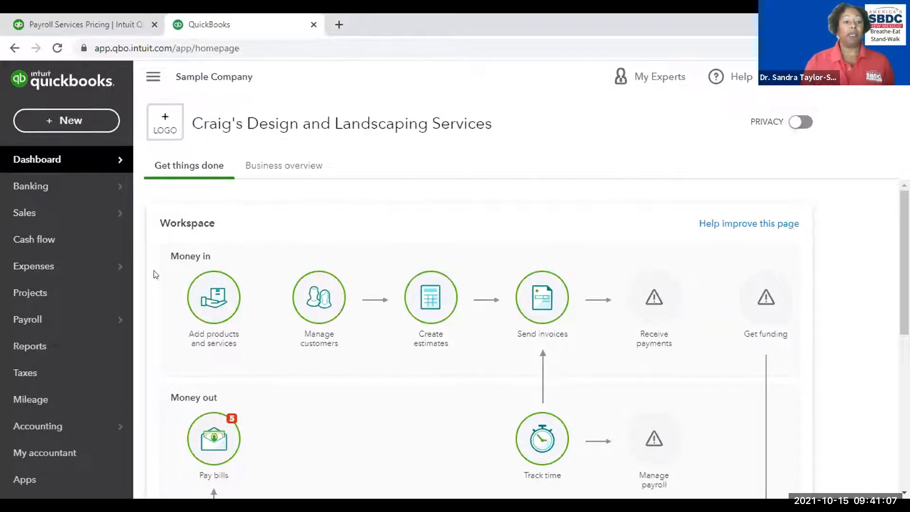
- Open the expenses area and switch to its vendor list
mouse_move(10, 273)
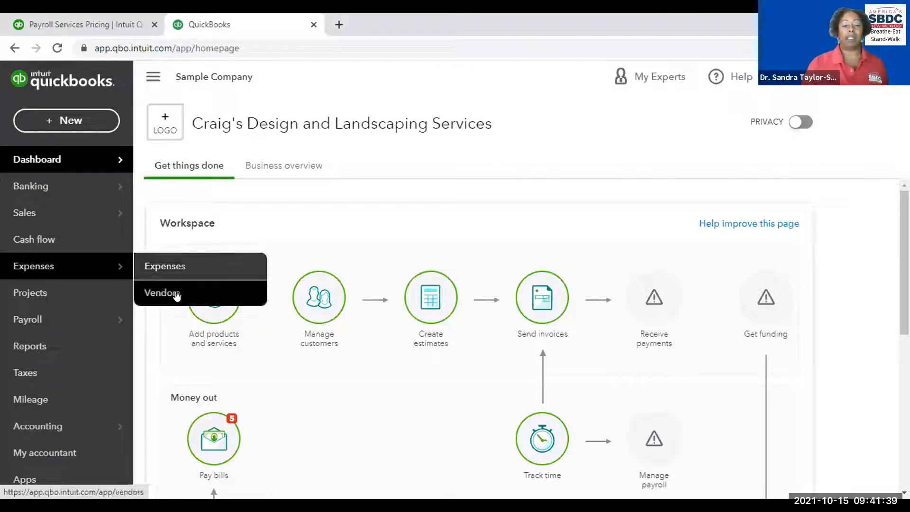
left_click(35, 268)
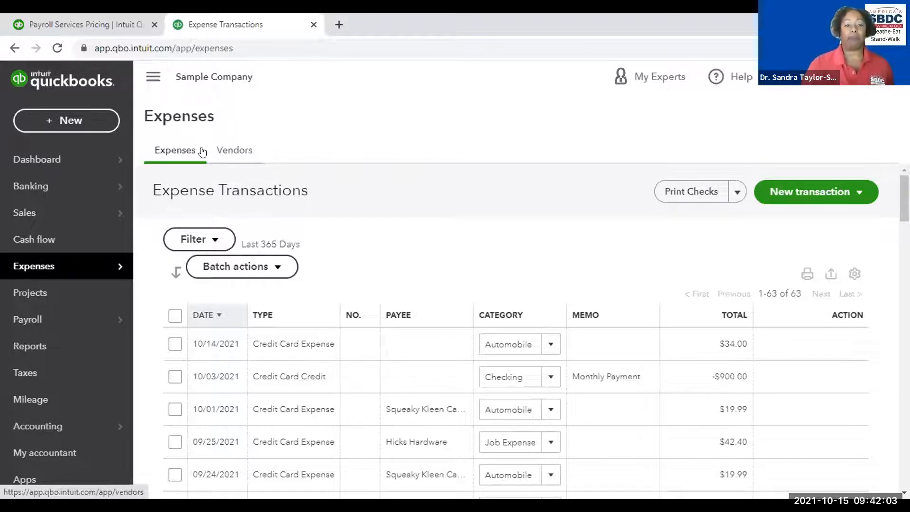
left_click(226, 155)
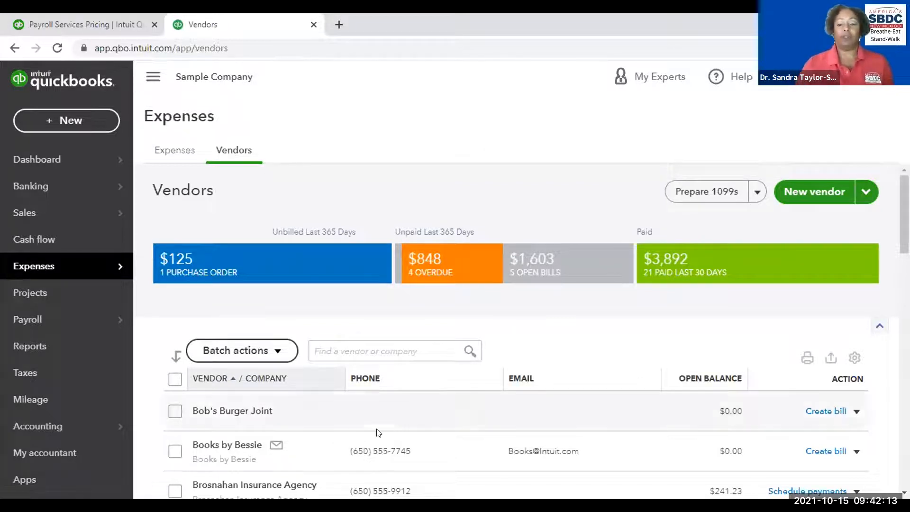
- Sort the vendor list by open balance from highest to lowest and review the vendors with outstanding balances
scroll(433, 339, "down", 4)
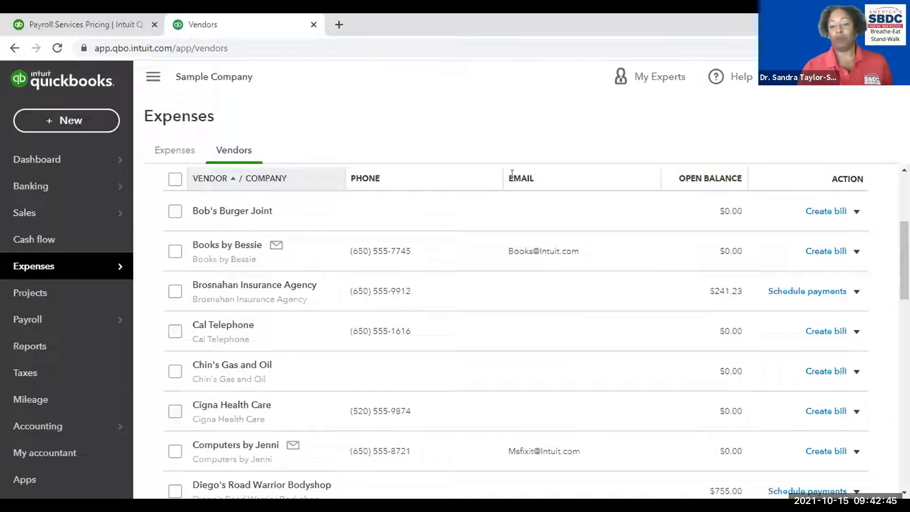
left_click(709, 179)
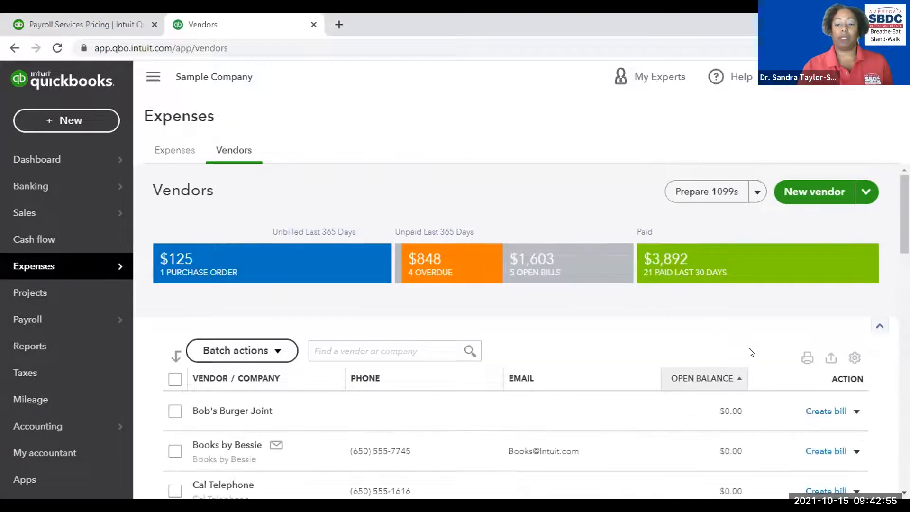
scroll(750, 352, "down", 3)
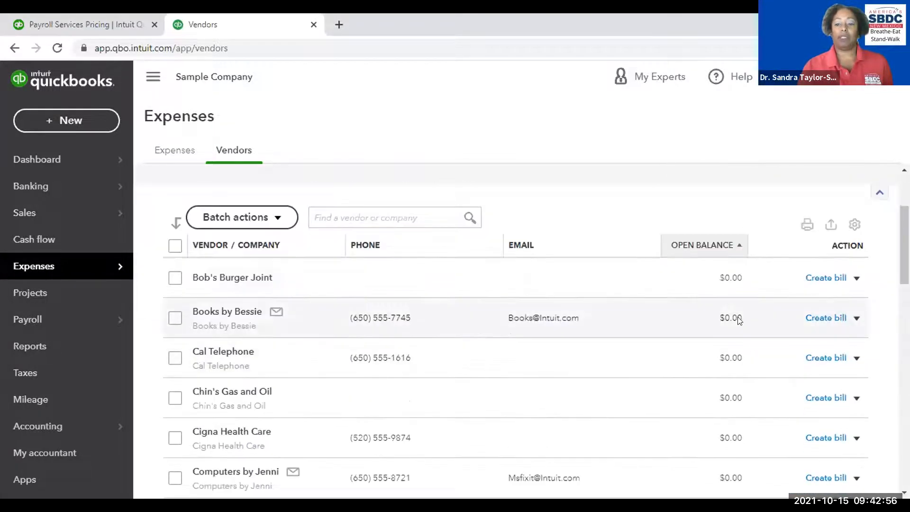
left_click(704, 251)
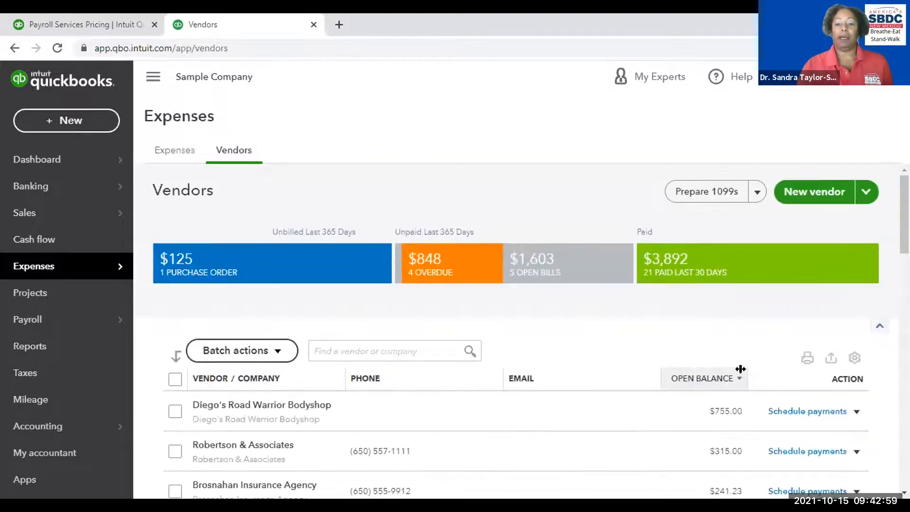
scroll(735, 369, "down", 3)
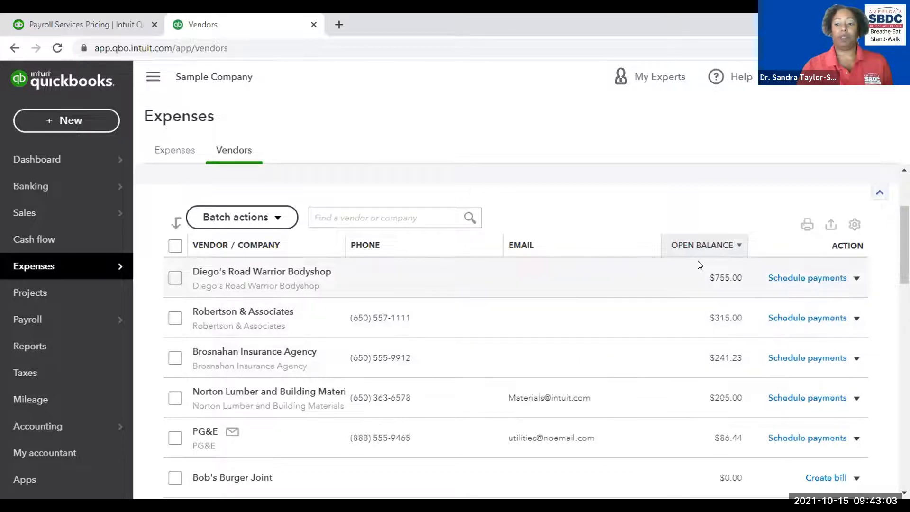
scroll(704, 246, "down", 1)
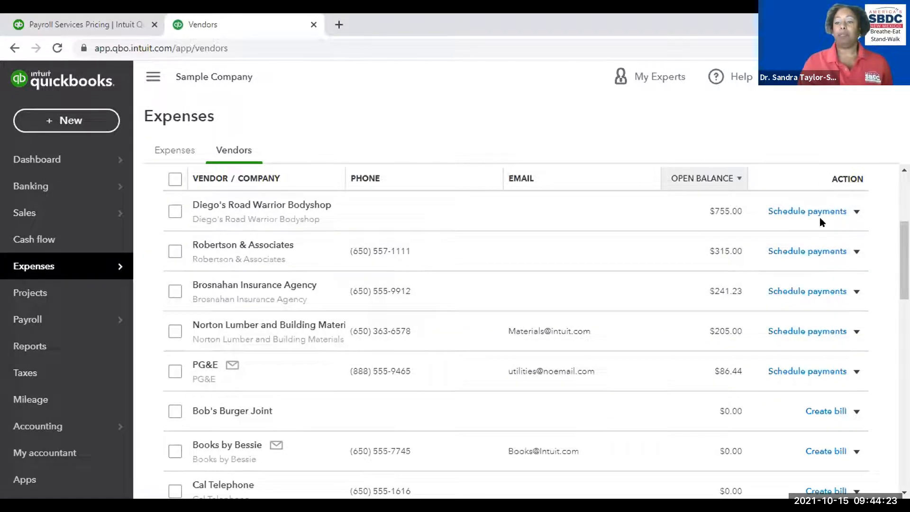
left_click(857, 212)
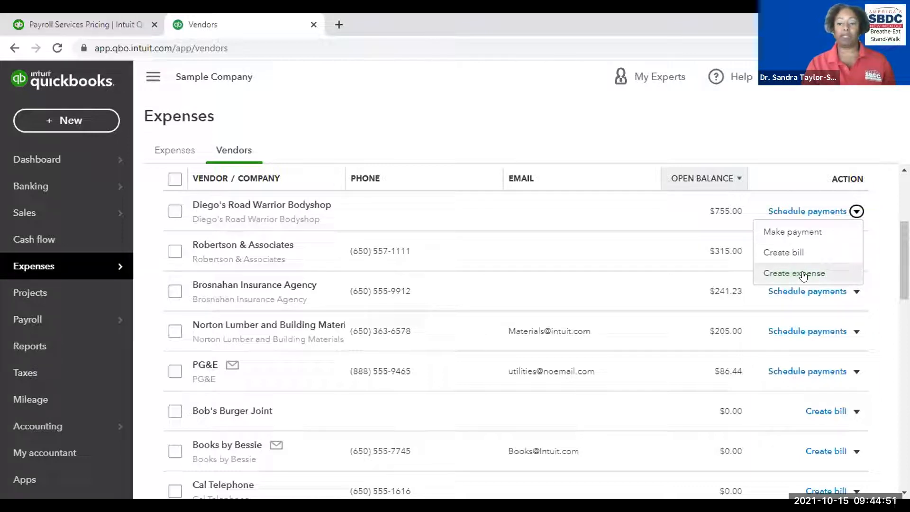
left_click(856, 212)
scroll(833, 322, "up", 3)
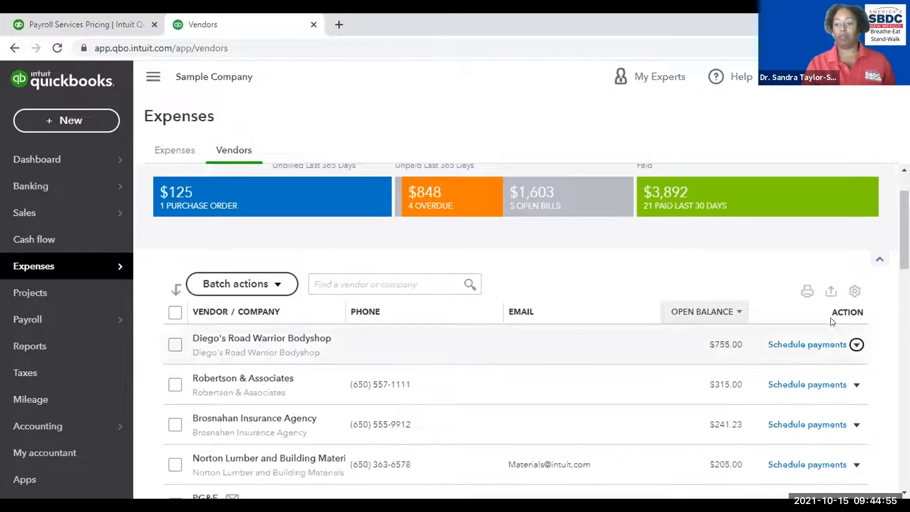
scroll(833, 322, "up", 2)
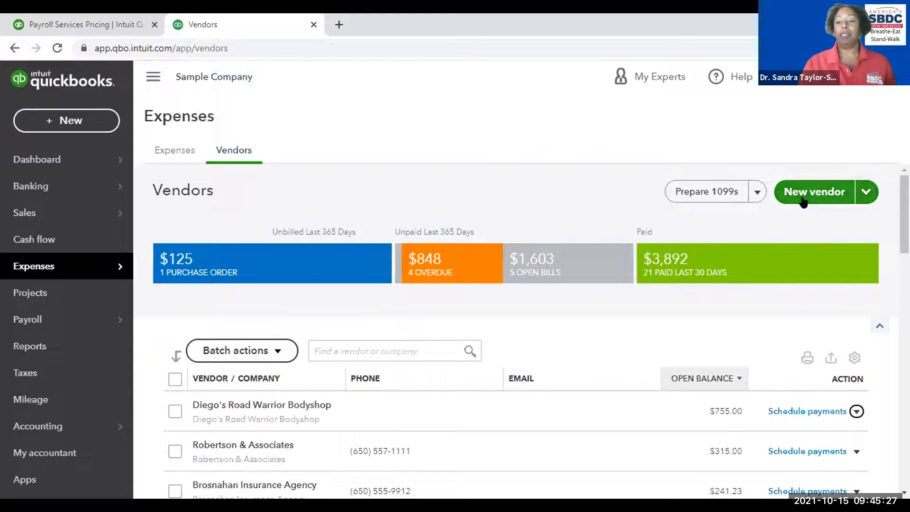
left_click(868, 192)
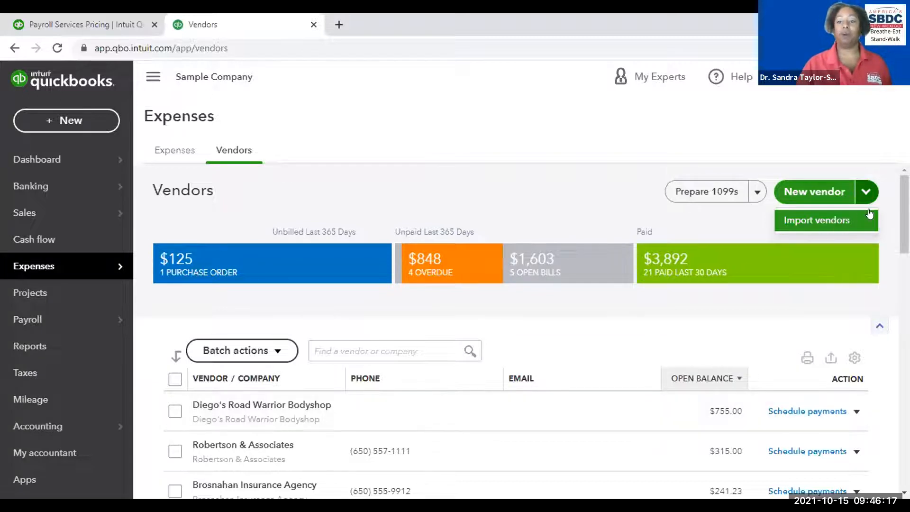
left_click(784, 161)
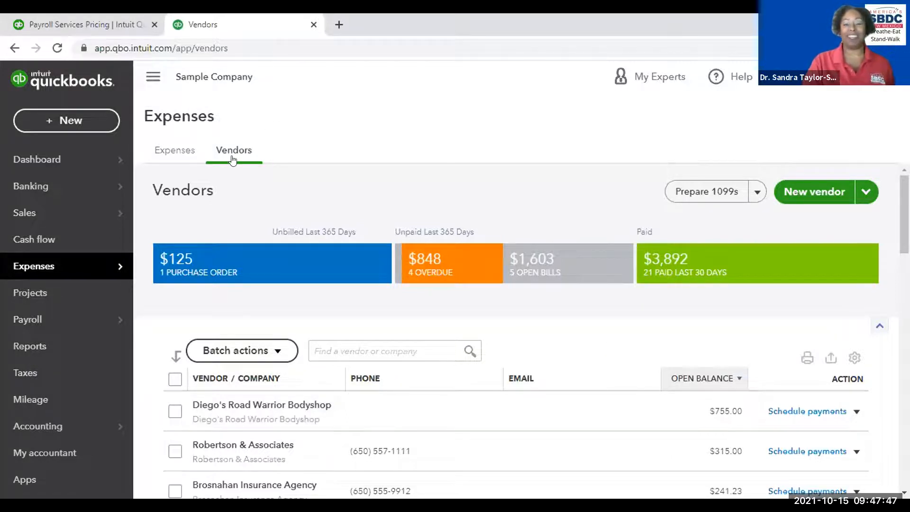
- Switch from the vendor list back to the expense transactions and look over the entries
left_click(174, 151)
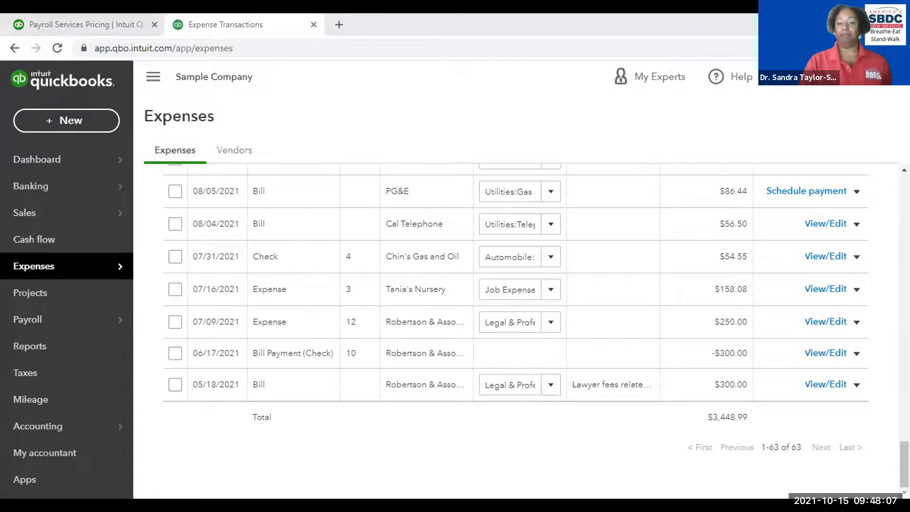
scroll(700, 416, "up", 20)
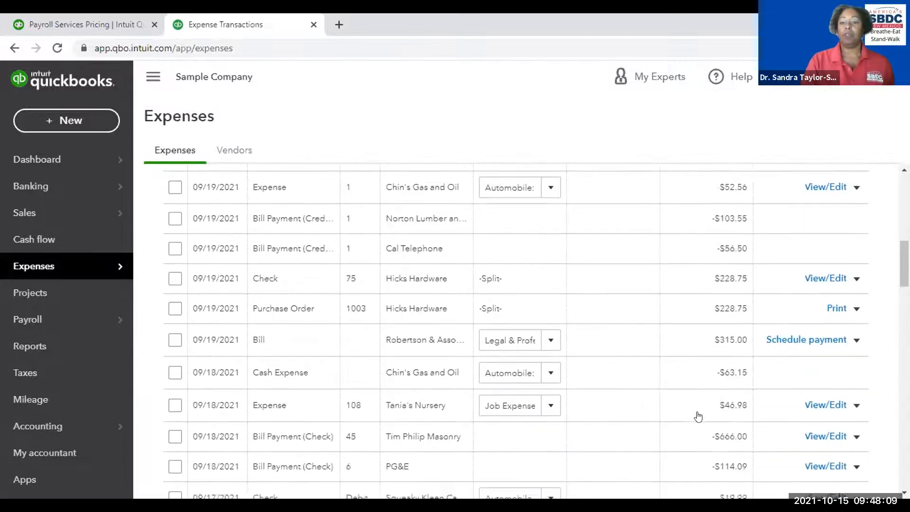
scroll(698, 416, "up", 2)
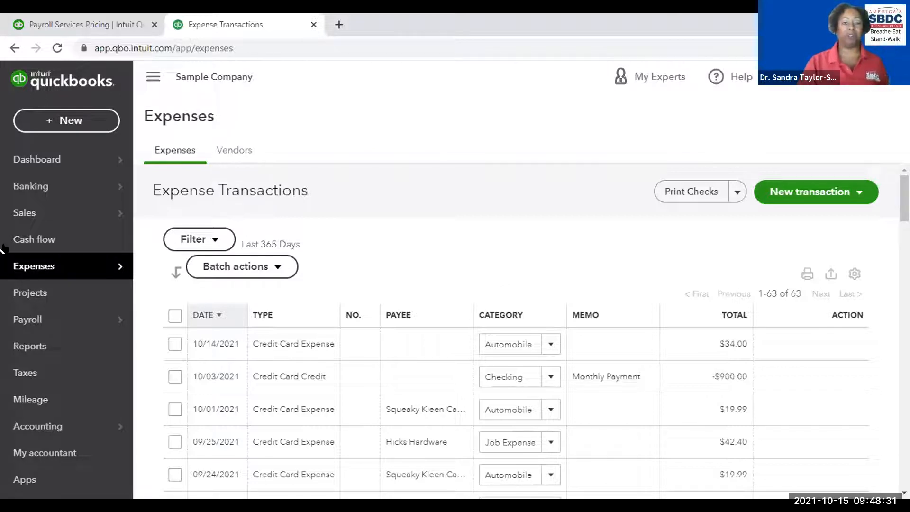
left_click(66, 122)
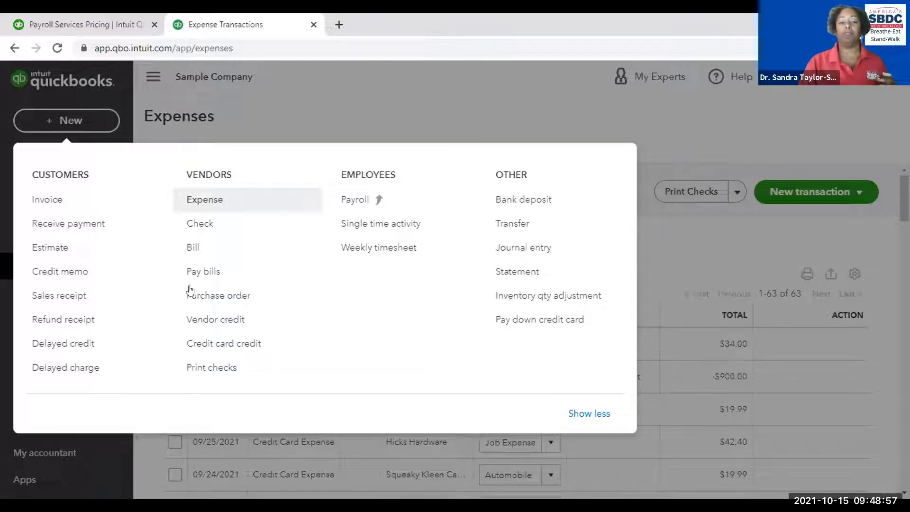
left_click(351, 101)
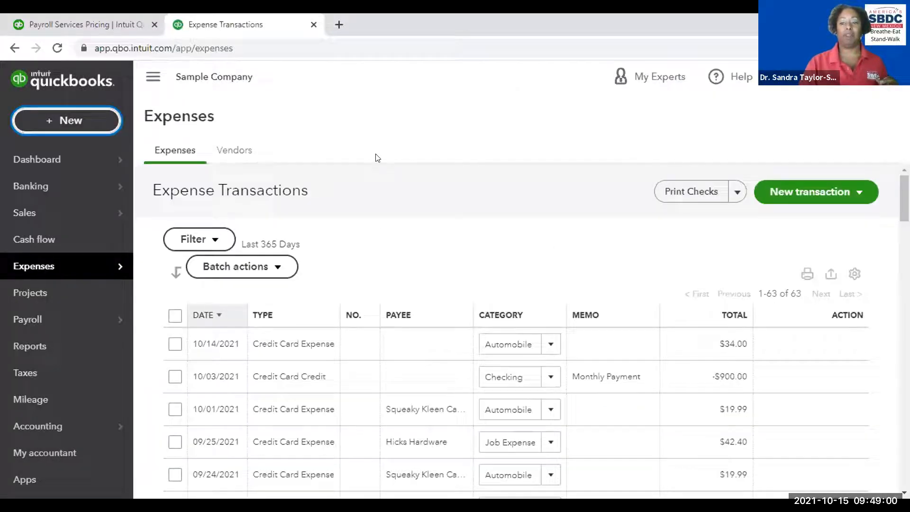
- Start a new bill from the expense transactions page
left_click(859, 198)
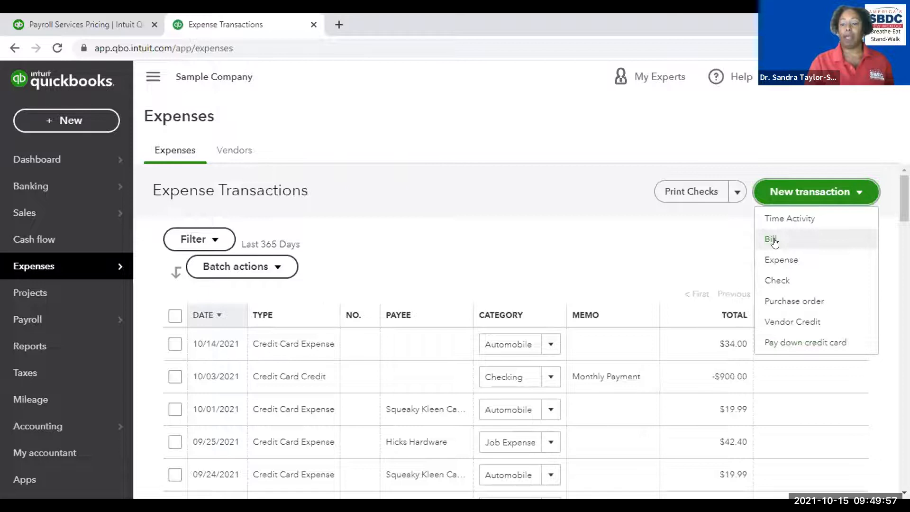
left_click(591, 265)
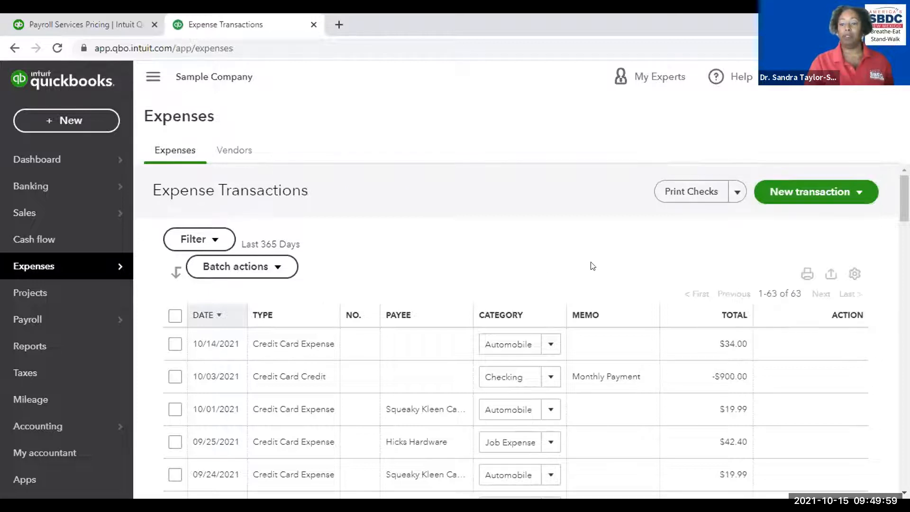
left_click(808, 194)
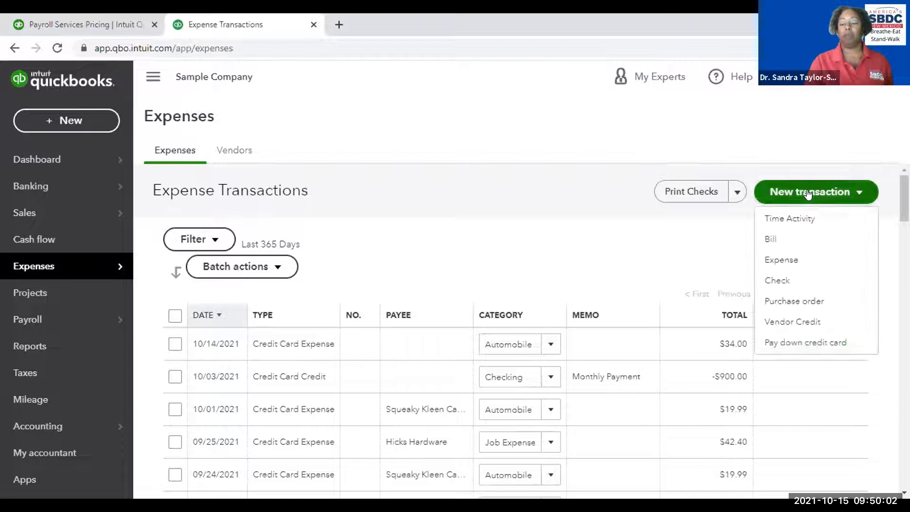
left_click(778, 242)
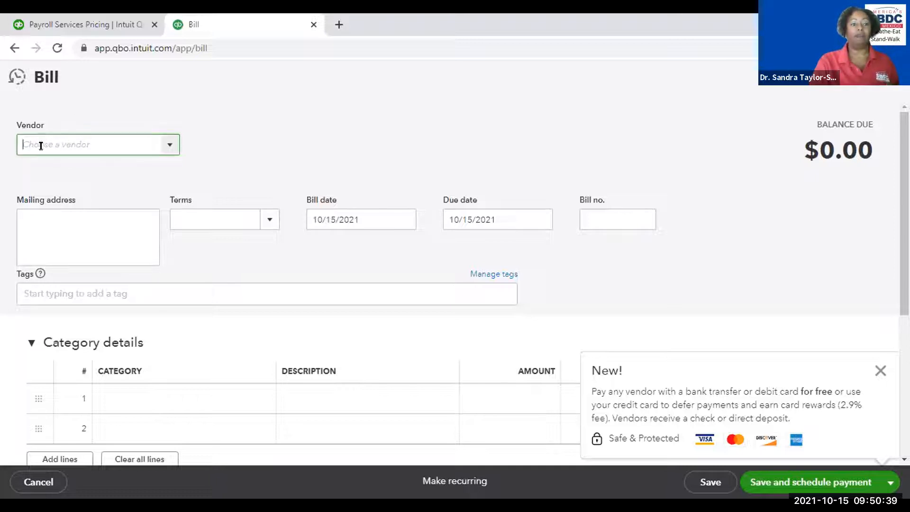
- Look through the existing vendors that can be chosen for the new bill
left_click(169, 147)
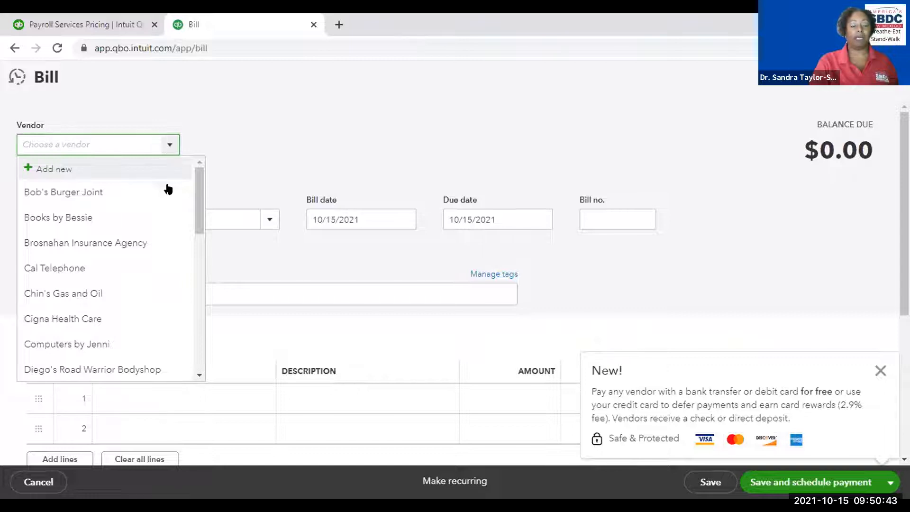
scroll(148, 254, "down", 3)
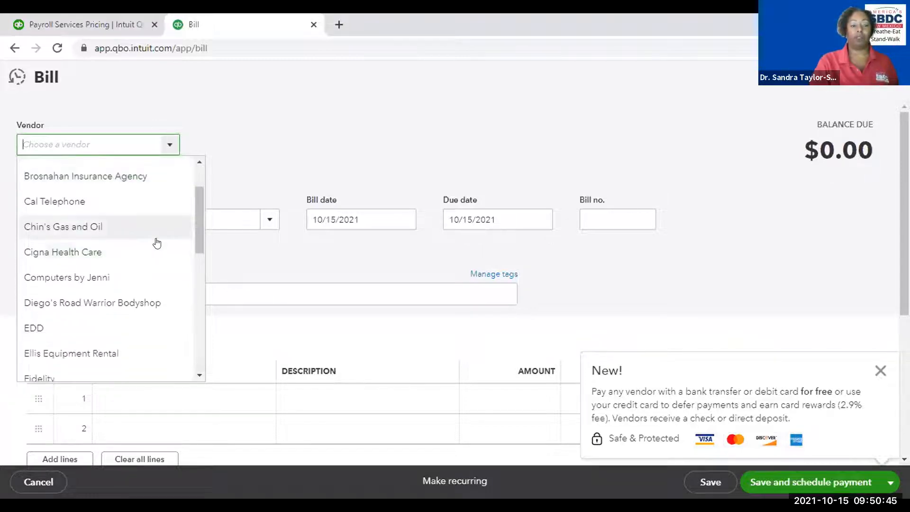
scroll(157, 242, "down", 3)
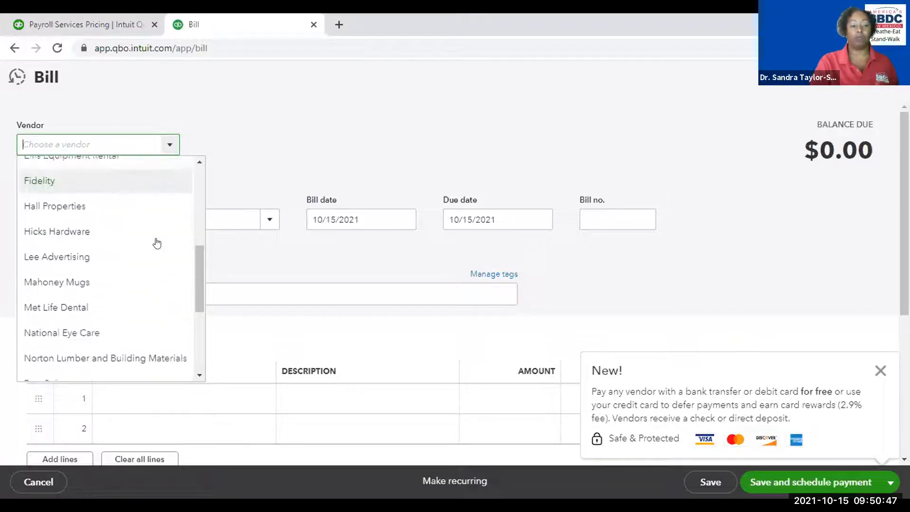
scroll(157, 242, "down", 3)
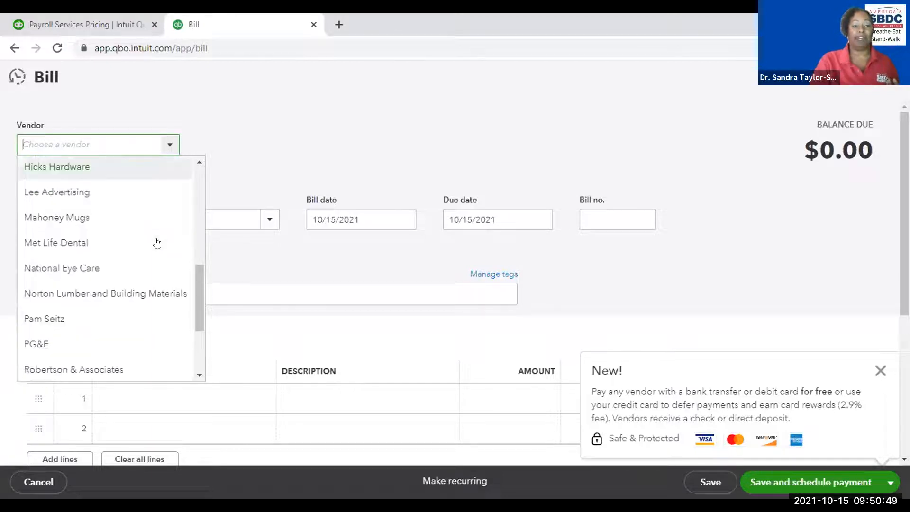
scroll(157, 243, "down", 2)
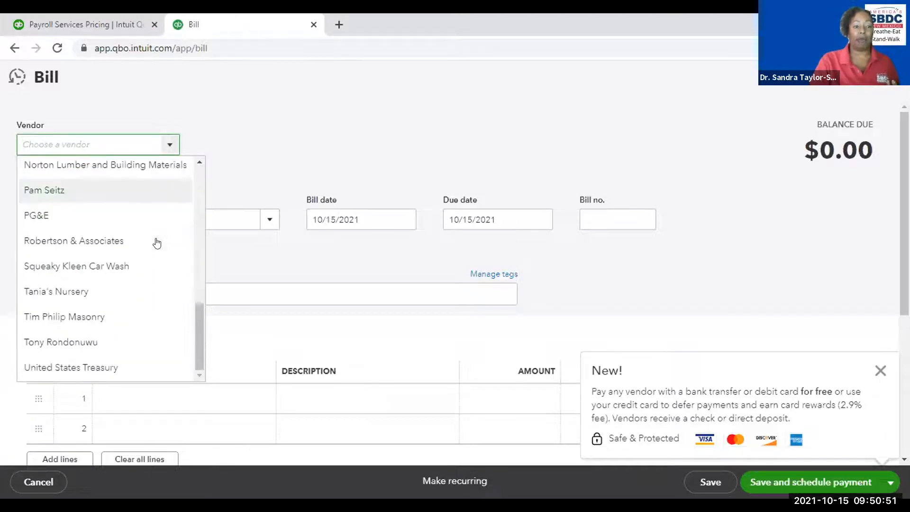
scroll(157, 242, "up", 3)
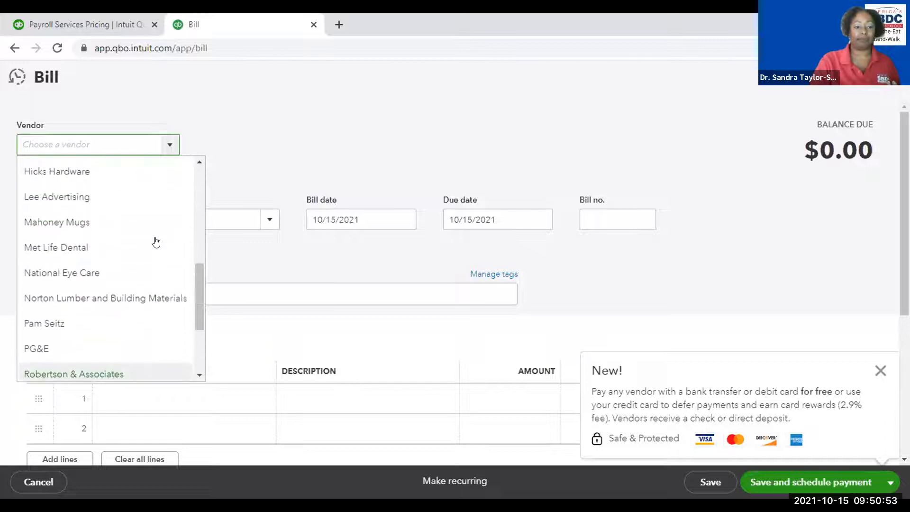
scroll(157, 243, "up", 3)
scroll(157, 243, "up", 1)
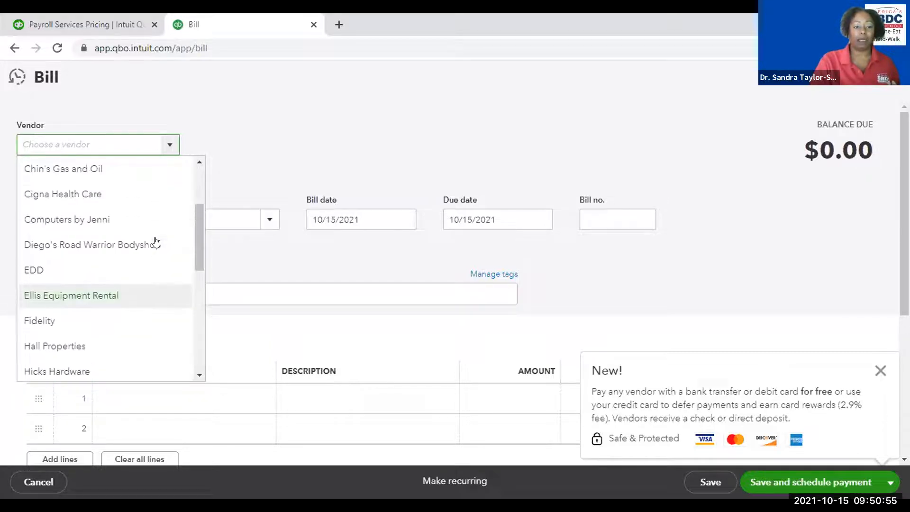
scroll(157, 242, "up", 2)
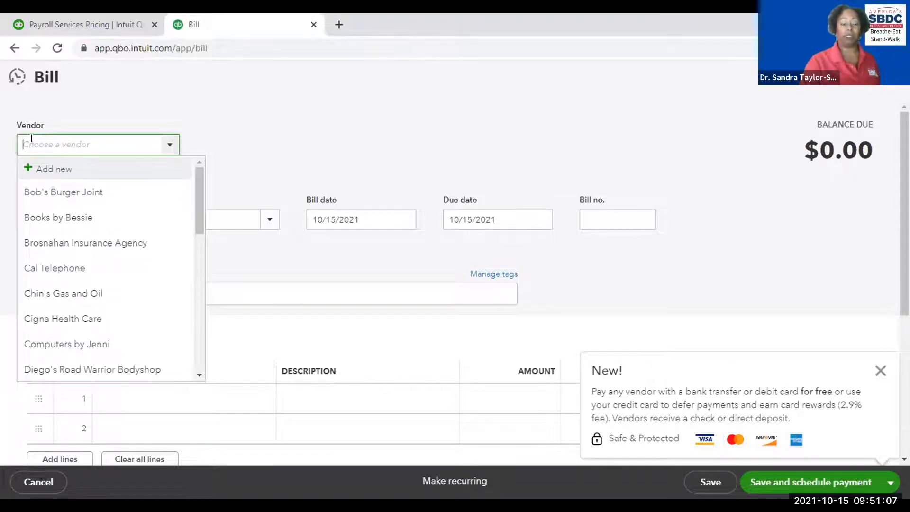
scroll(109, 247, "down", 3)
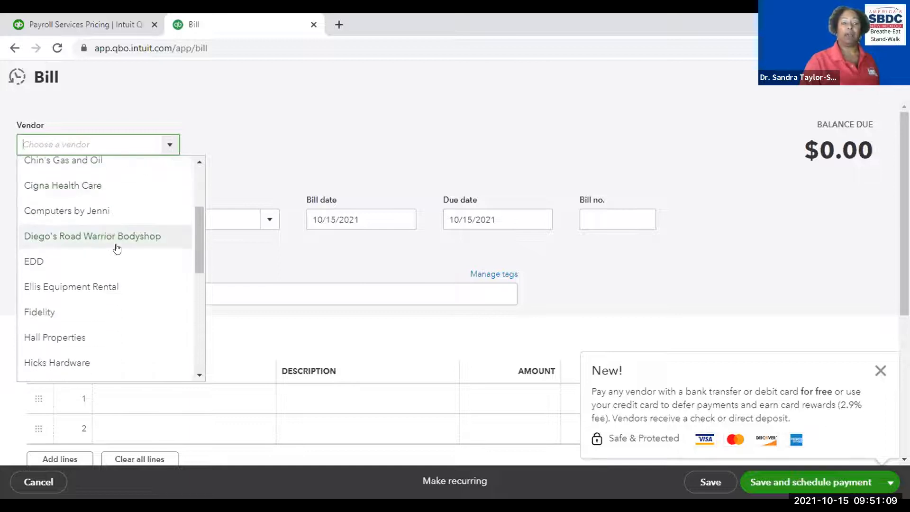
scroll(117, 247, "up", 3)
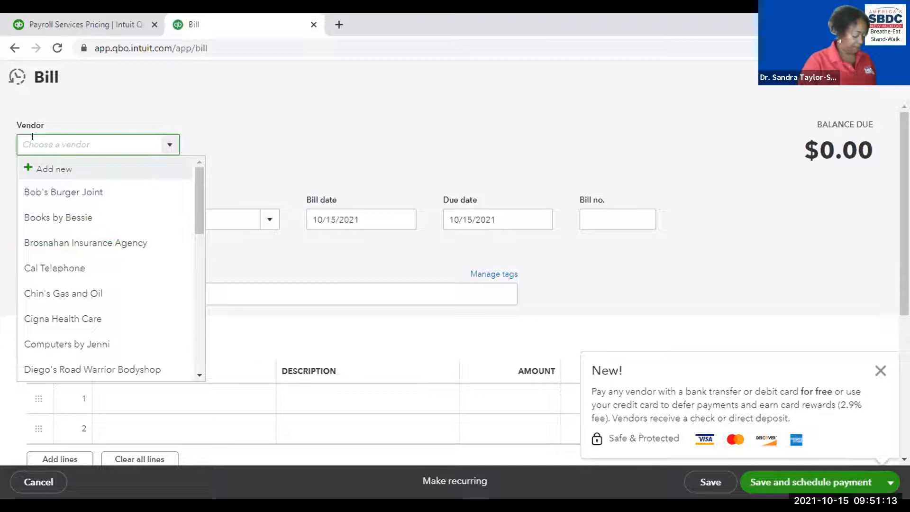
- Add Electric Company as a new vendor for the bill and save it with only the name
type("ELECT")
key("BackSpace")
key("BackSpace")
key("BackSpace")
key("BackSpace")
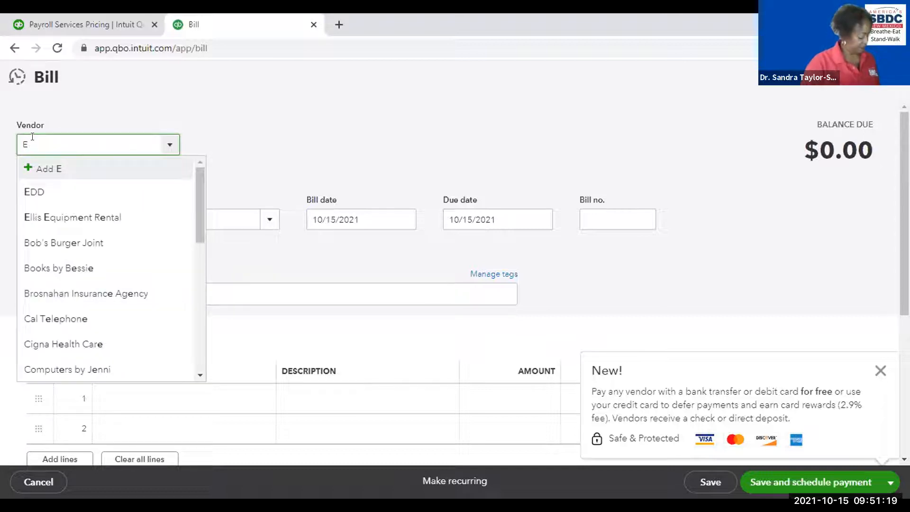
type("lec")
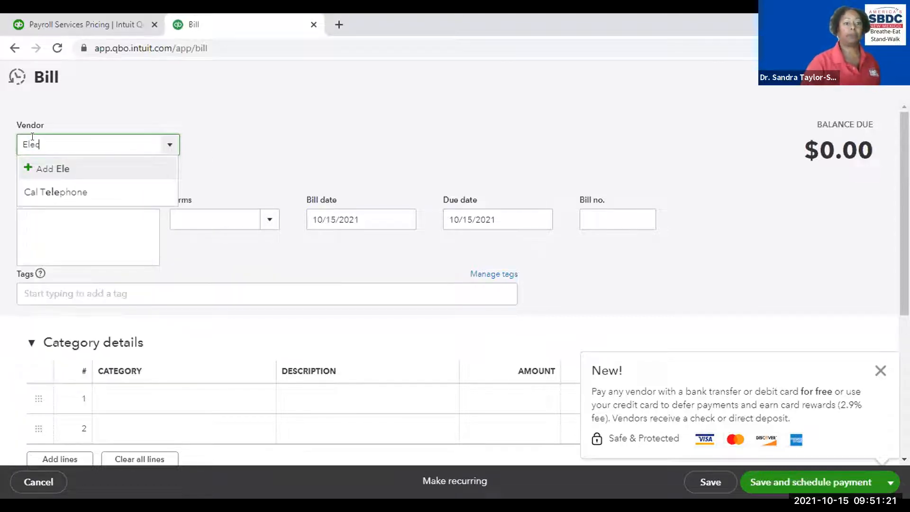
type("tric Company")
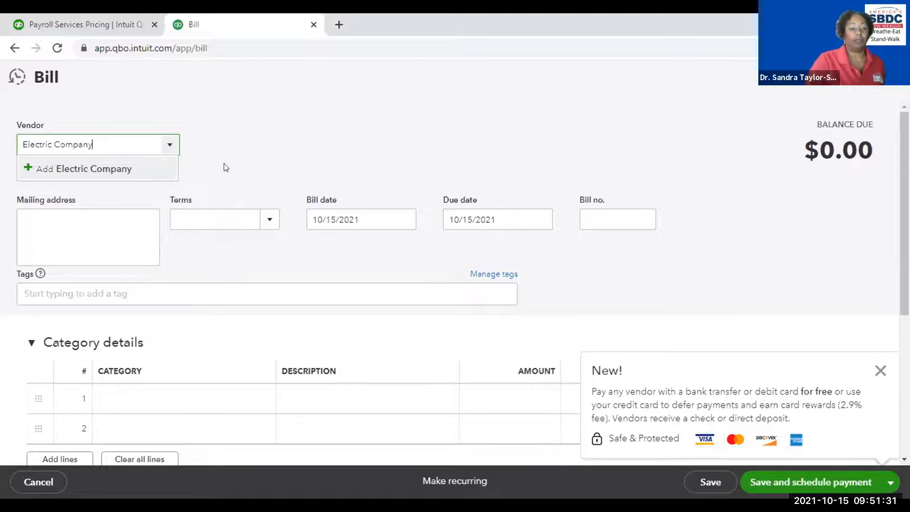
key("Return")
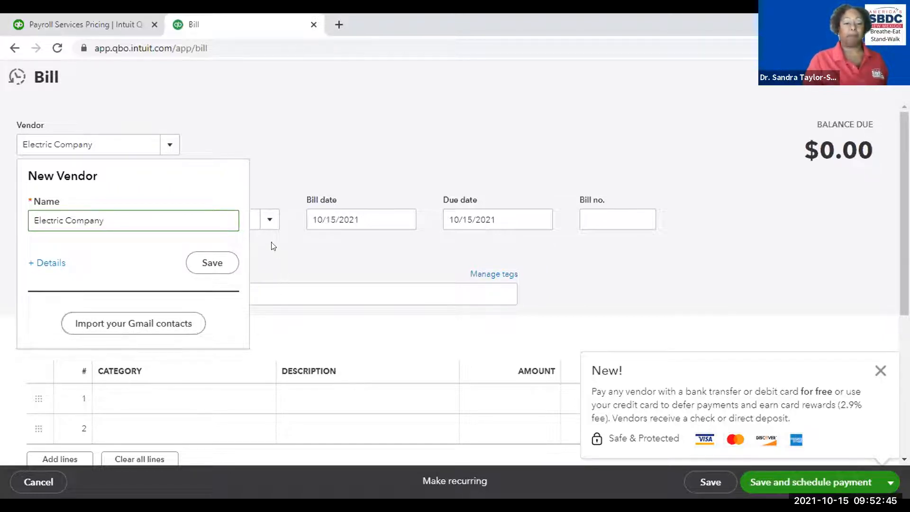
left_click(212, 266)
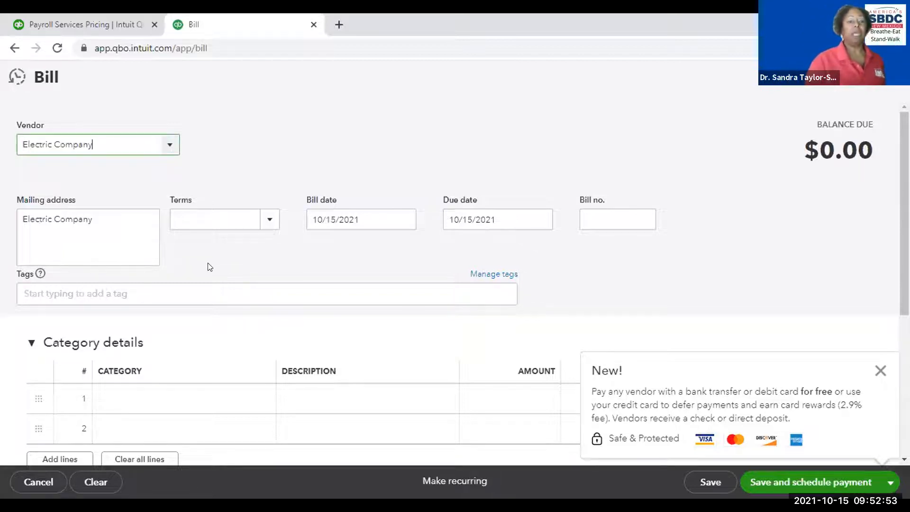
- Add the vendor's street, city, state and ZIP code below the company name in the bill's mailing address
key("Tab")
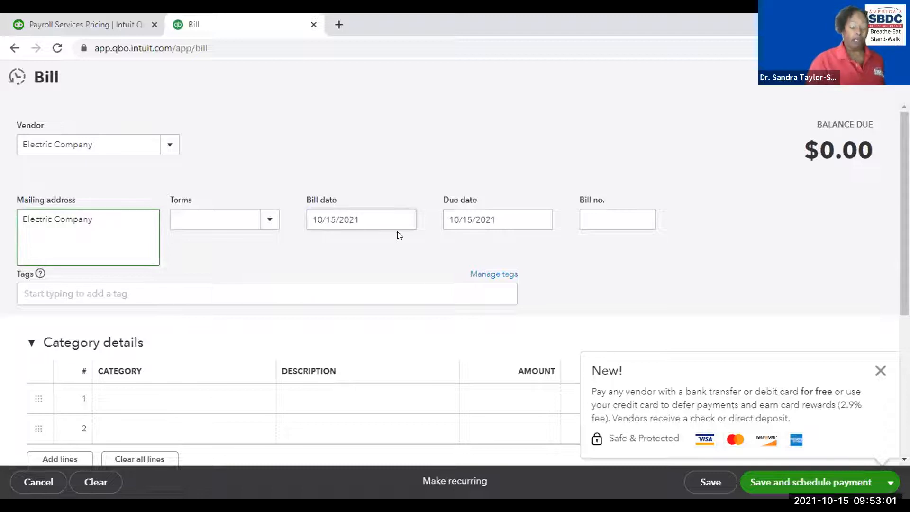
key("Return")
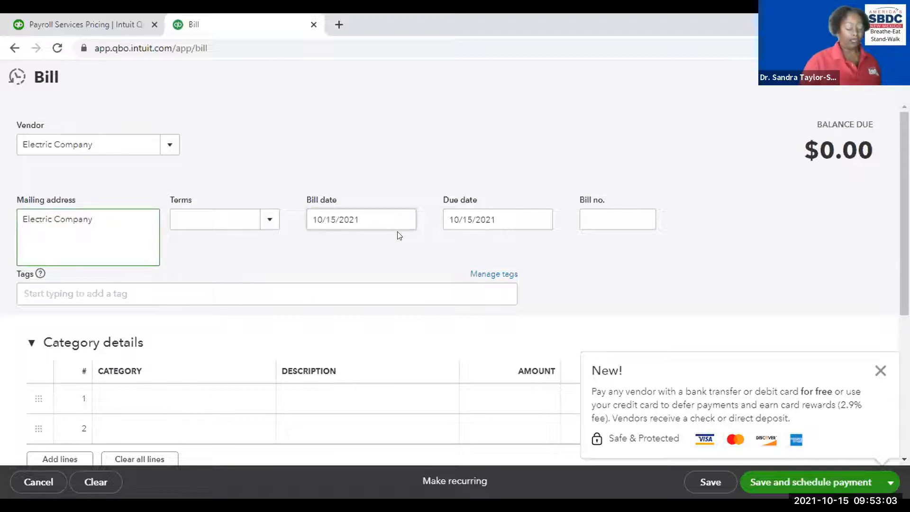
type("100")
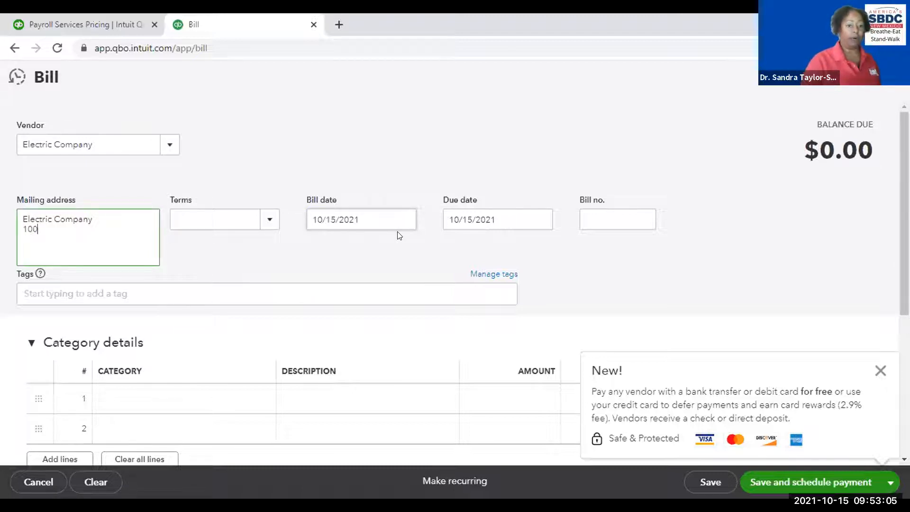
type(" Main")
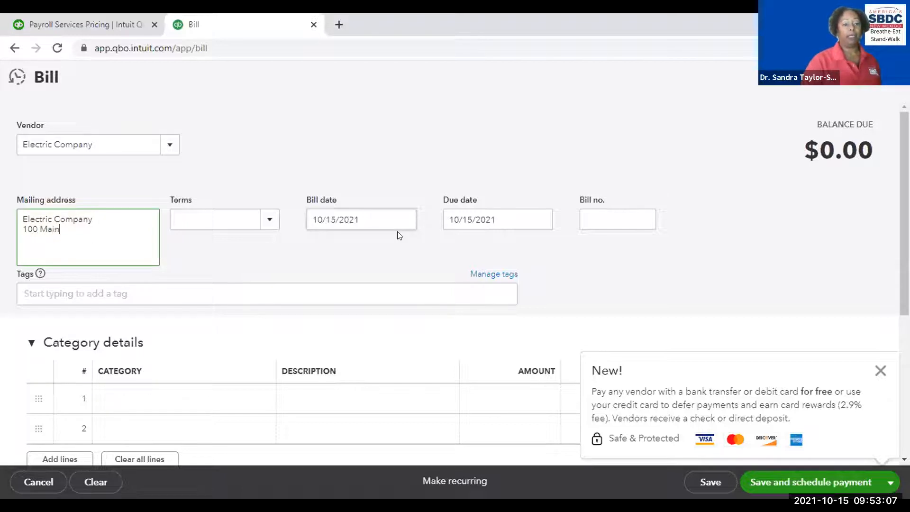
key("Return")
type("Clovis, NM  88101")
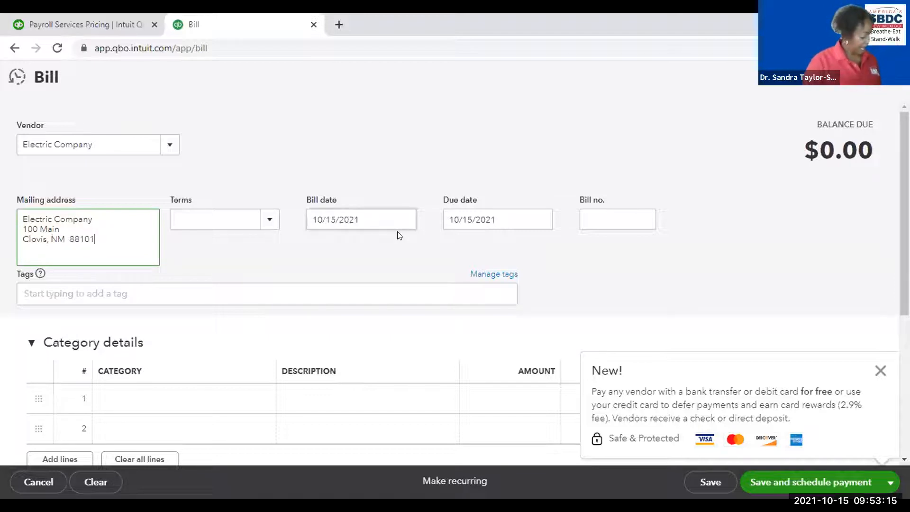
- Set the bill's payment terms to Net 15
key("Tab")
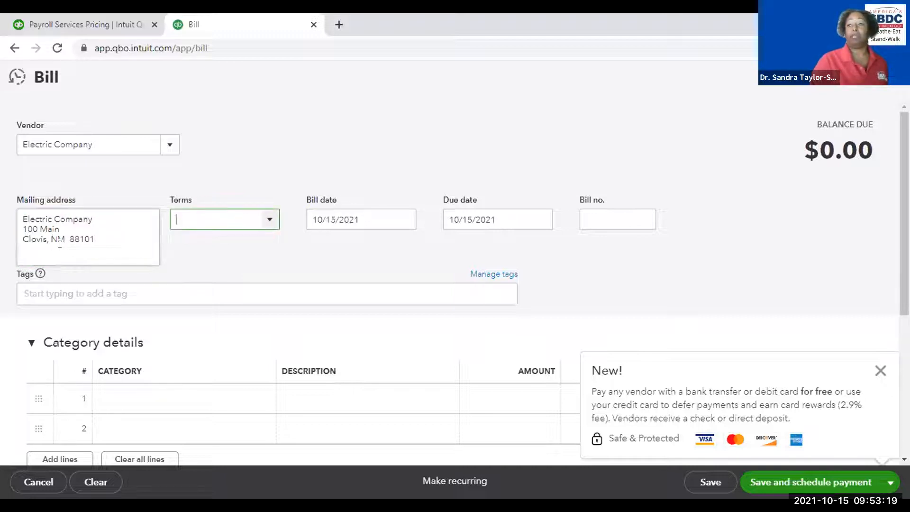
left_click(266, 221)
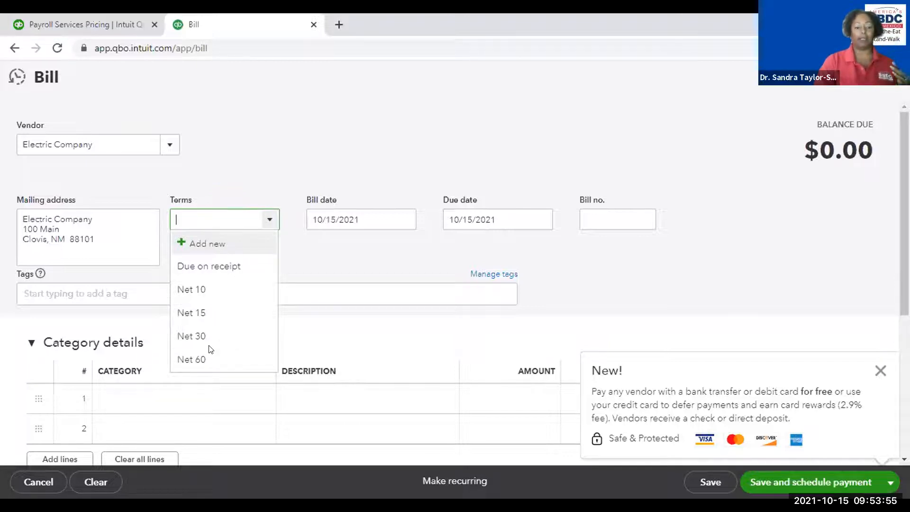
left_click(192, 313)
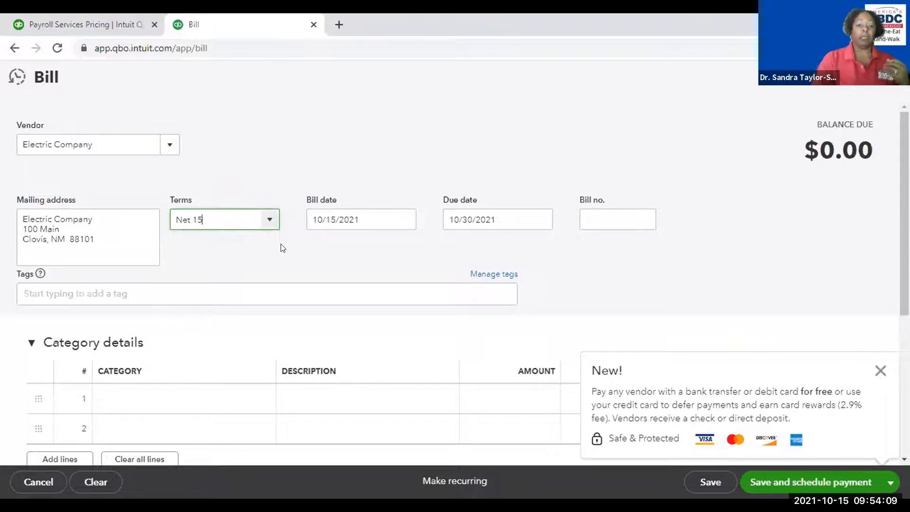
- Set the bill date to 10/01/2021
key("Tab")
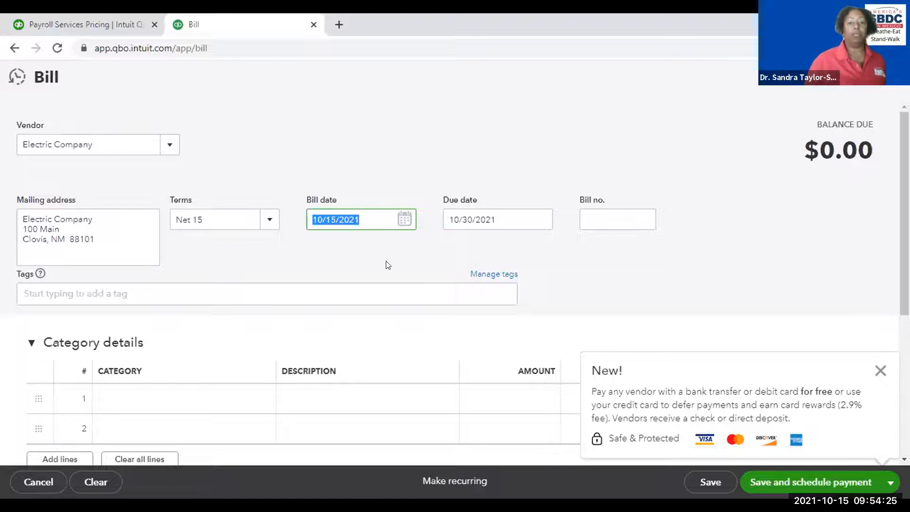
type("10")
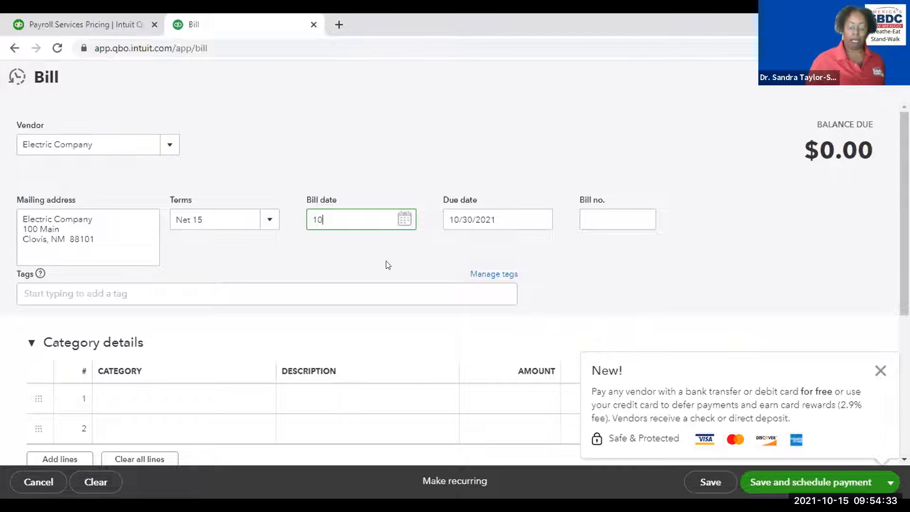
type("01")
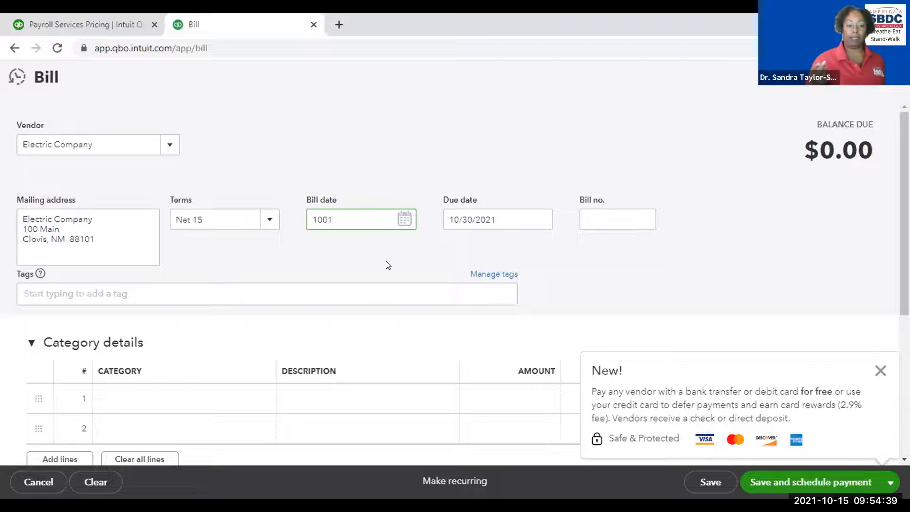
type("21")
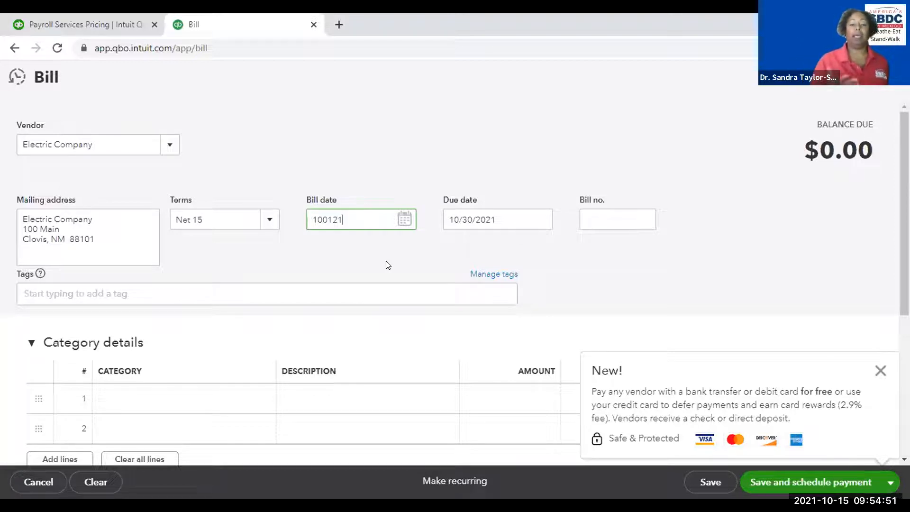
key("Tab")
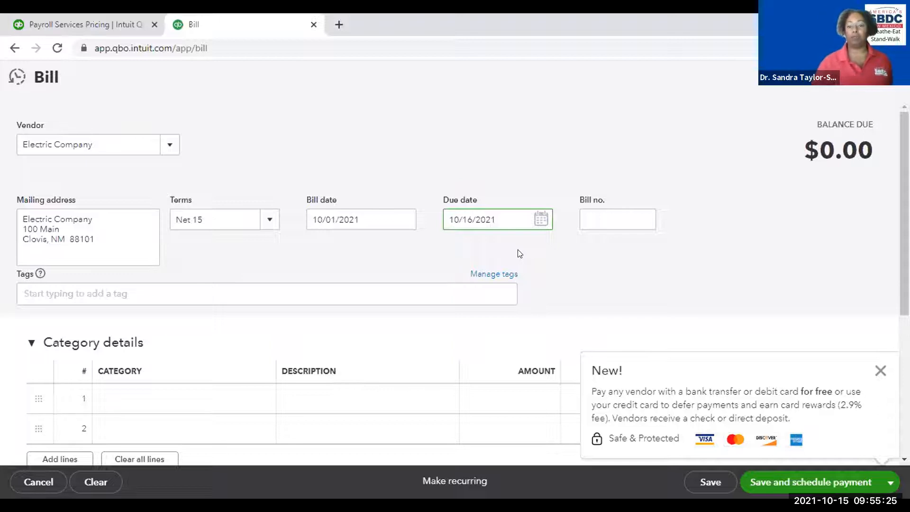
- Leave the bill number blank and look over the guidance on tagging transactions without adding a tag
key("Tab")
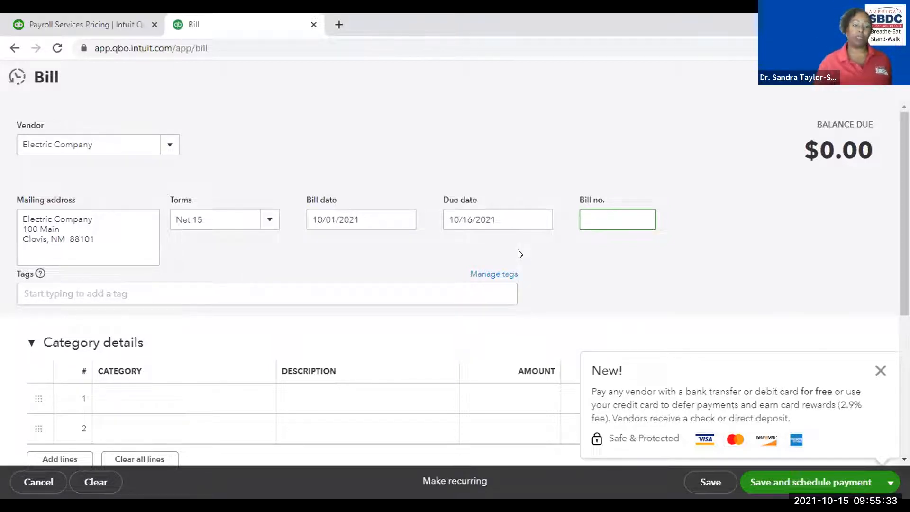
key("Tab")
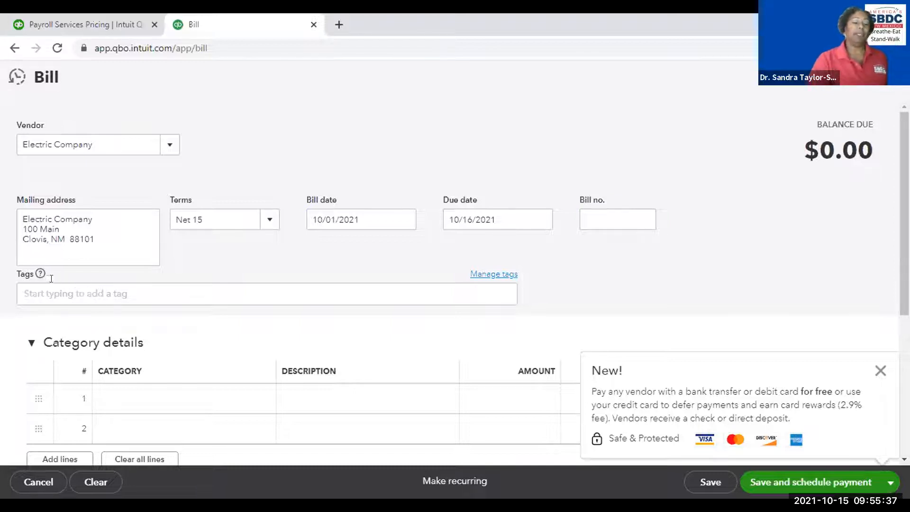
left_click(30, 291)
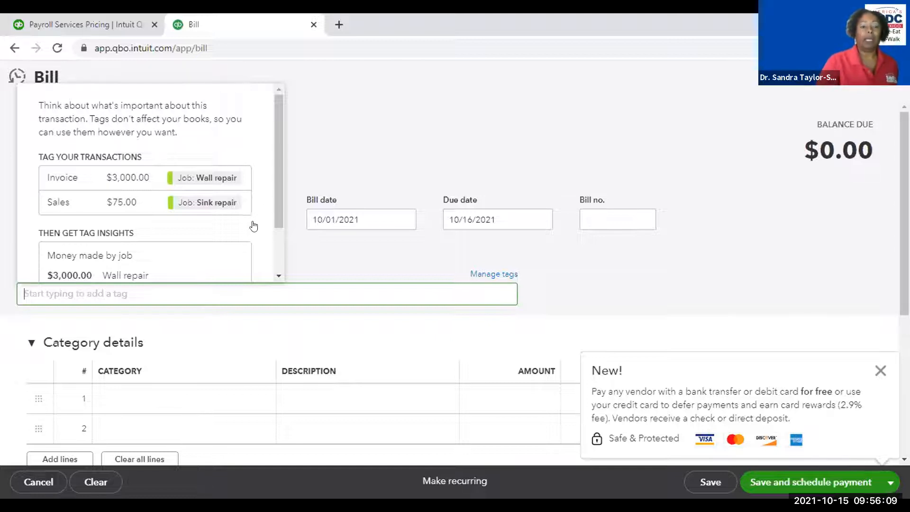
mouse_move(278, 153)
left_mouse_down()
mouse_move(278, 233)
mouse_move(290, 155)
left_mouse_up()
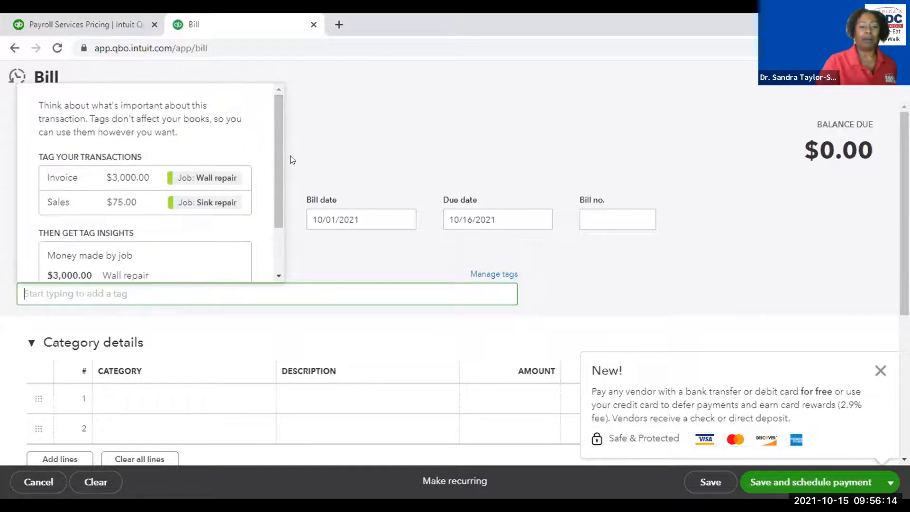
left_click(335, 256)
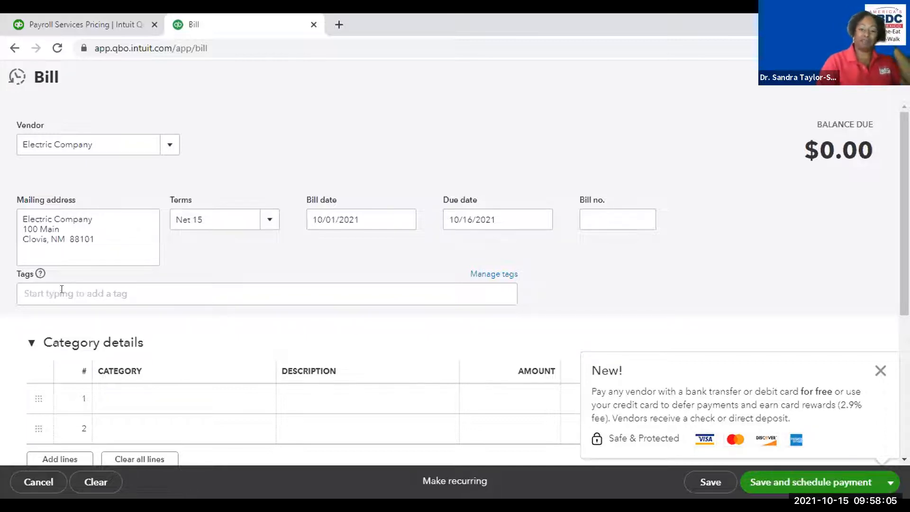
- Dismiss the notice about paying vendors by bank transfer or debit card and look over the bill form
scroll(331, 294, "down", 1)
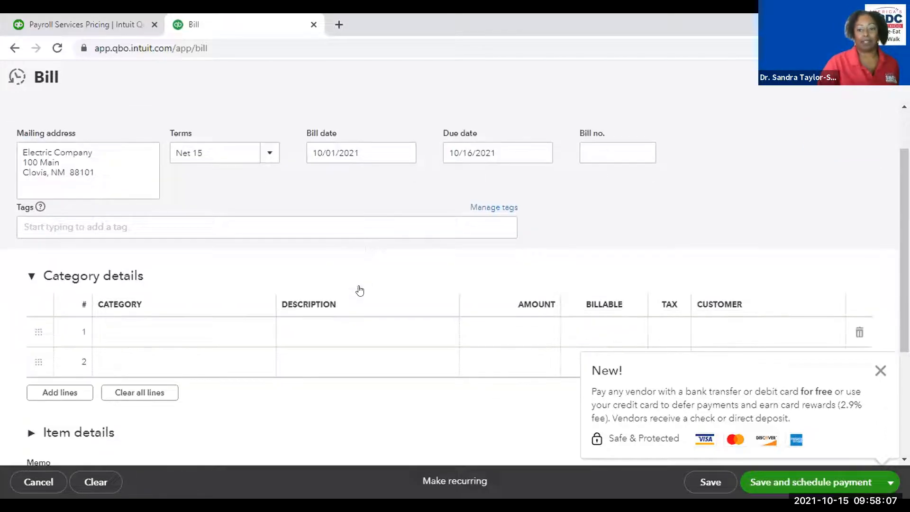
left_click(881, 370)
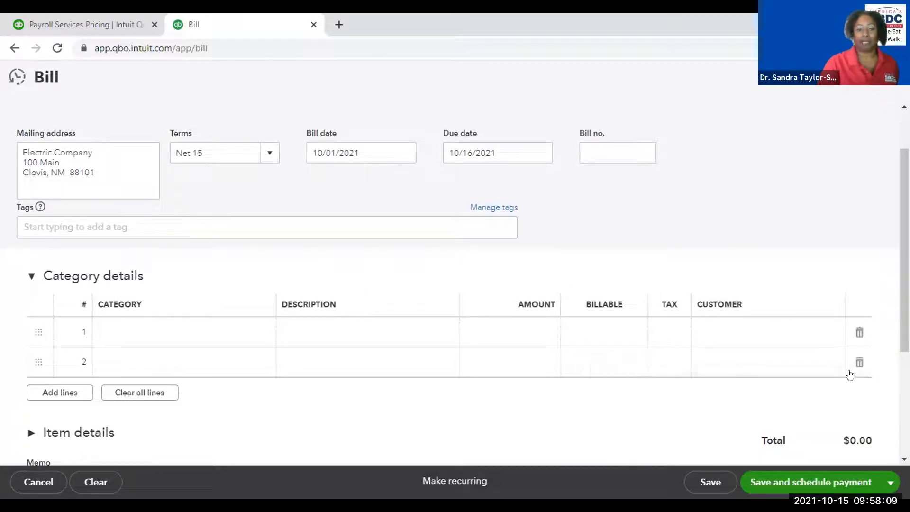
scroll(209, 329, "down", 1)
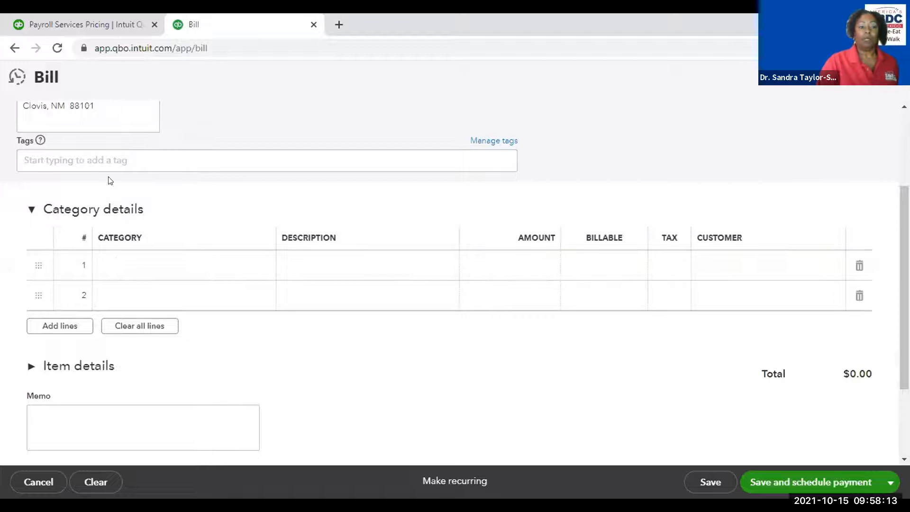
scroll(467, 208, "up", 2)
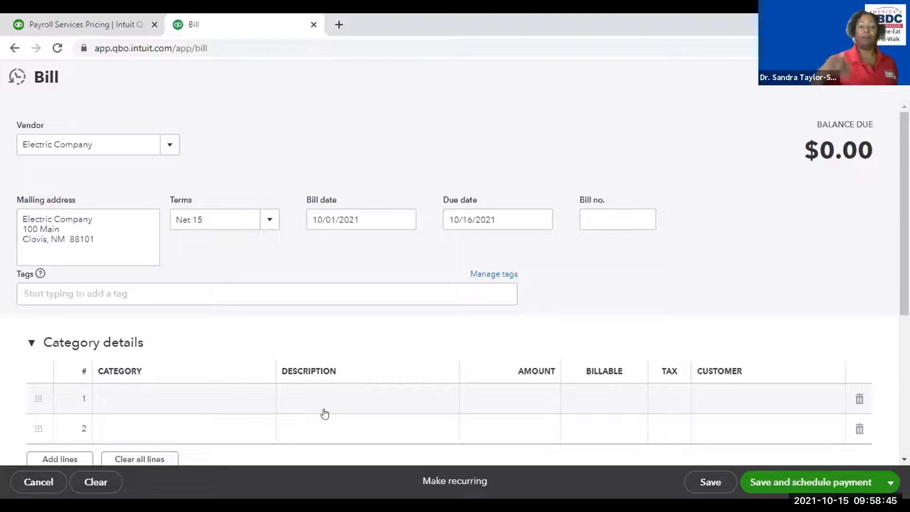
- Set the category of the first bill line to Gas and Electric, the sub-account of Utilities
scroll(280, 399, "down", 1)
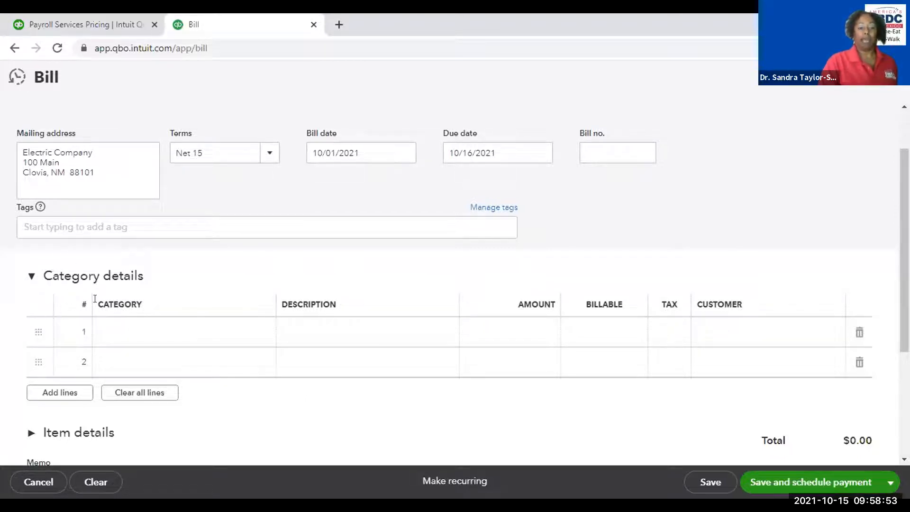
left_click(117, 329)
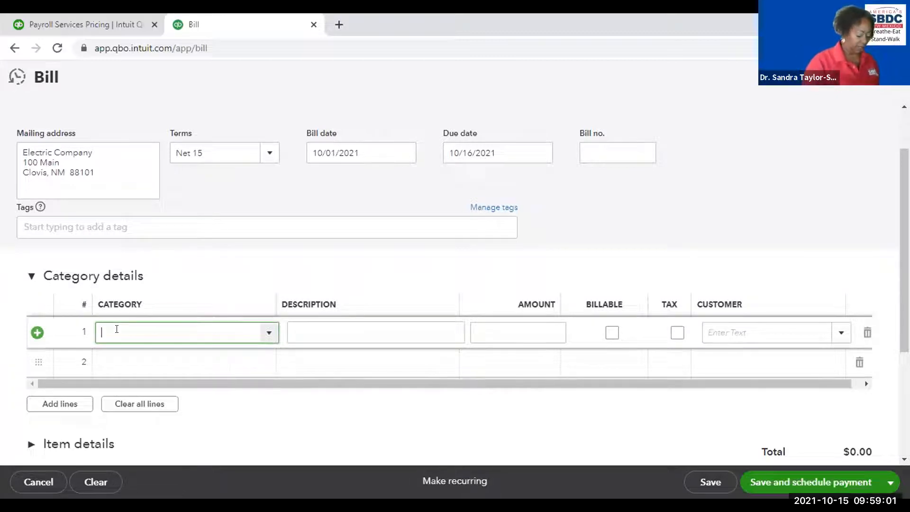
type("E")
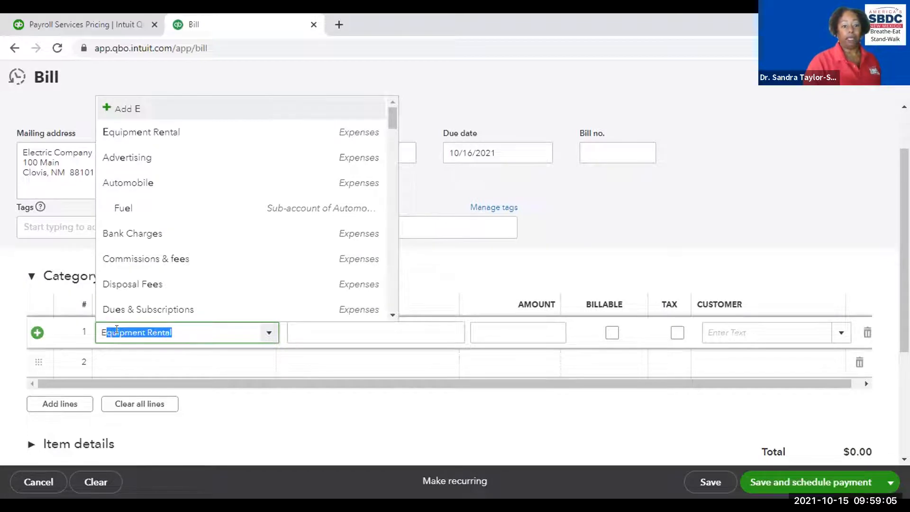
type("l")
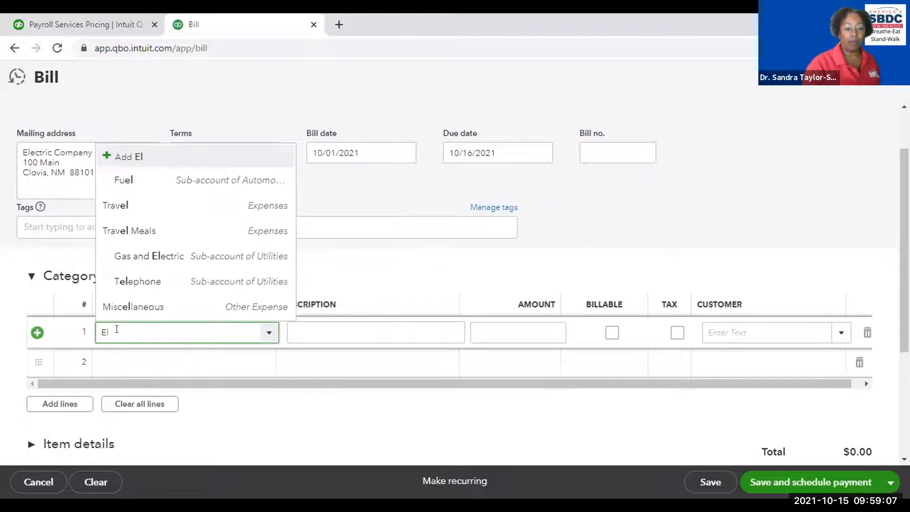
key("BackSpace")
type("U")
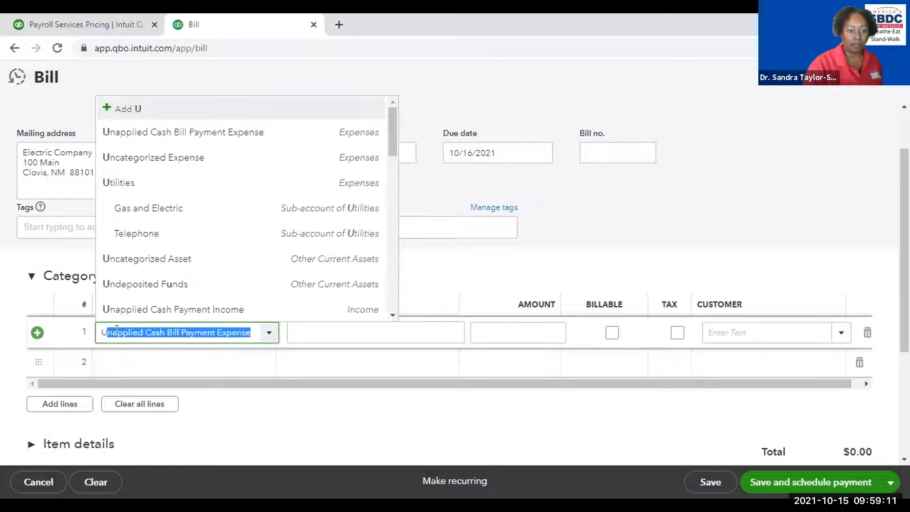
left_click(165, 212)
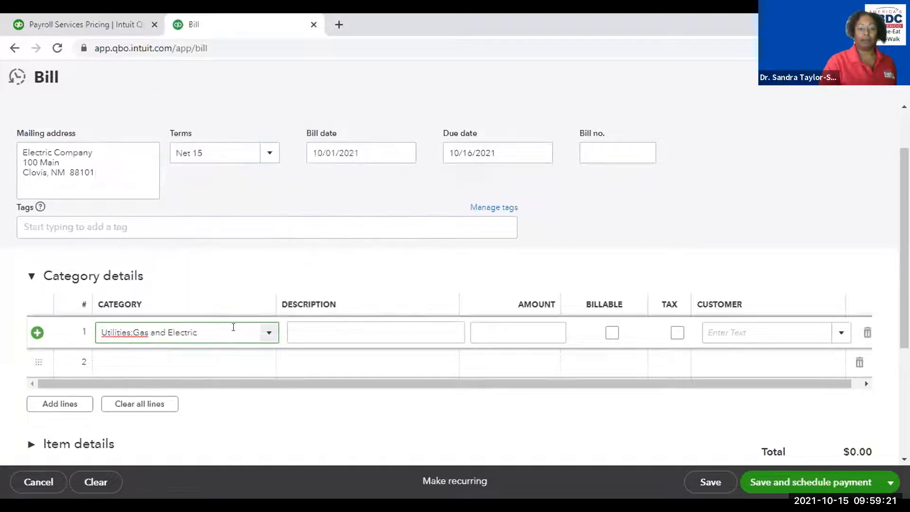
- Enter the description "October 2021 Electric Expense" on the first bill line, correcting the misspelled word to Electric
left_click(303, 330)
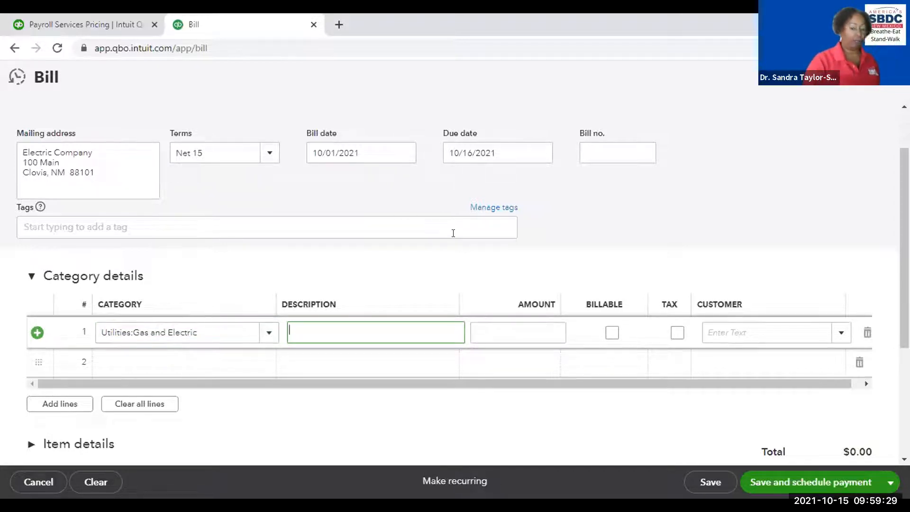
type("October")
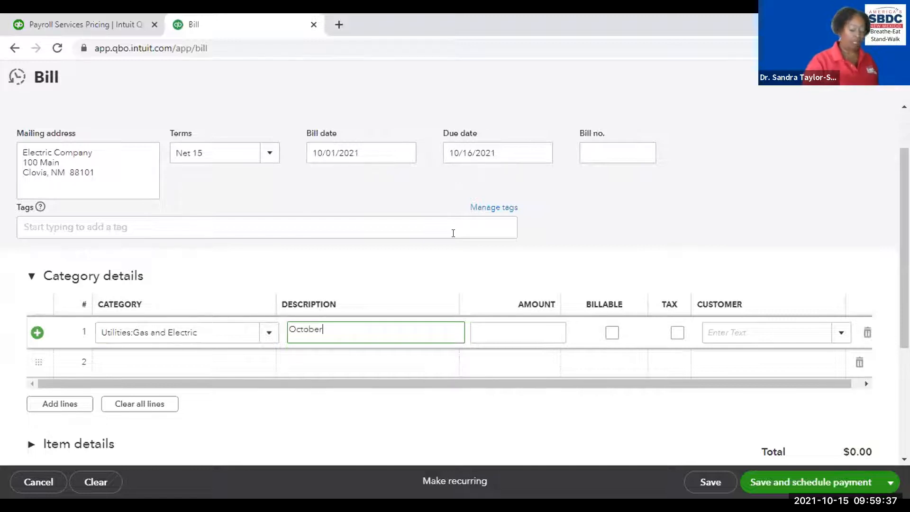
type("20")
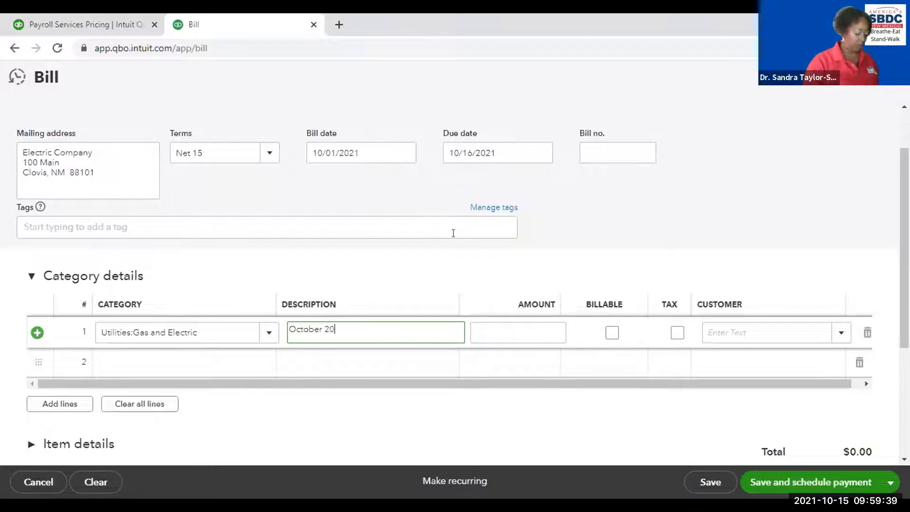
type("21 Elect")
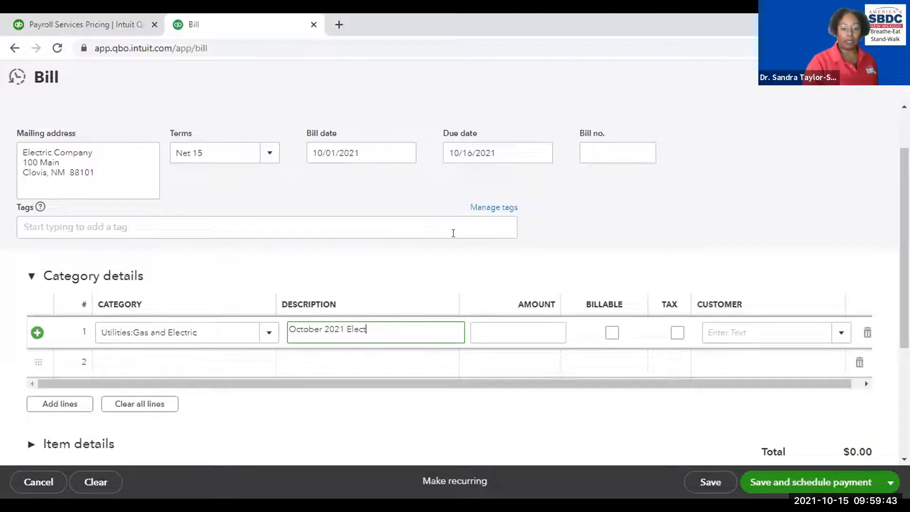
type("ic")
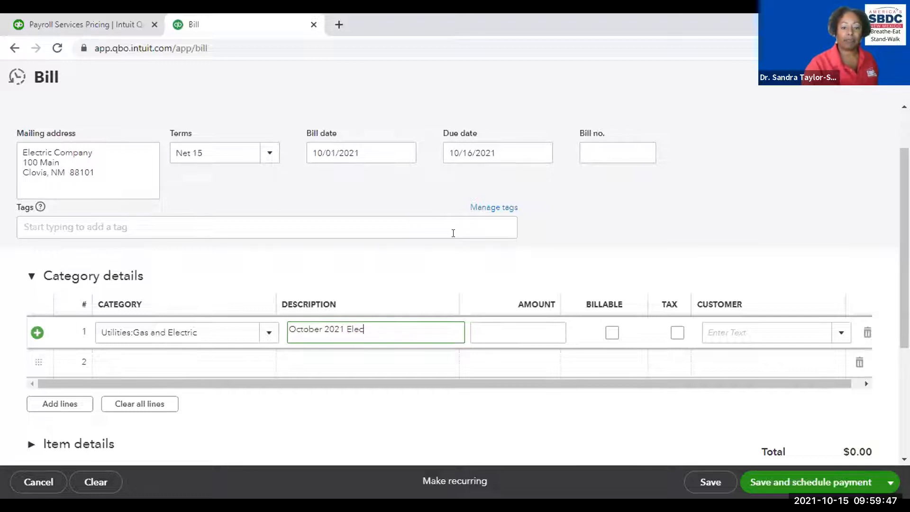
type("ctric Expense")
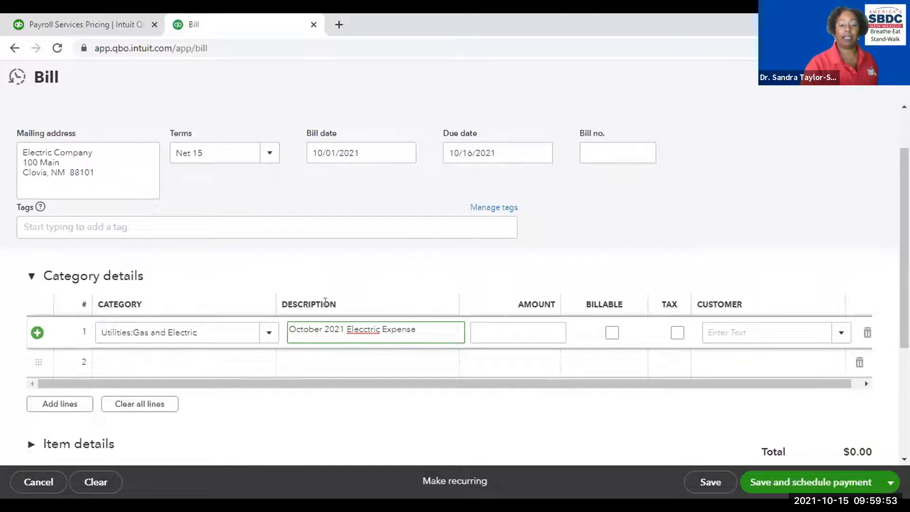
right_click(360, 329)
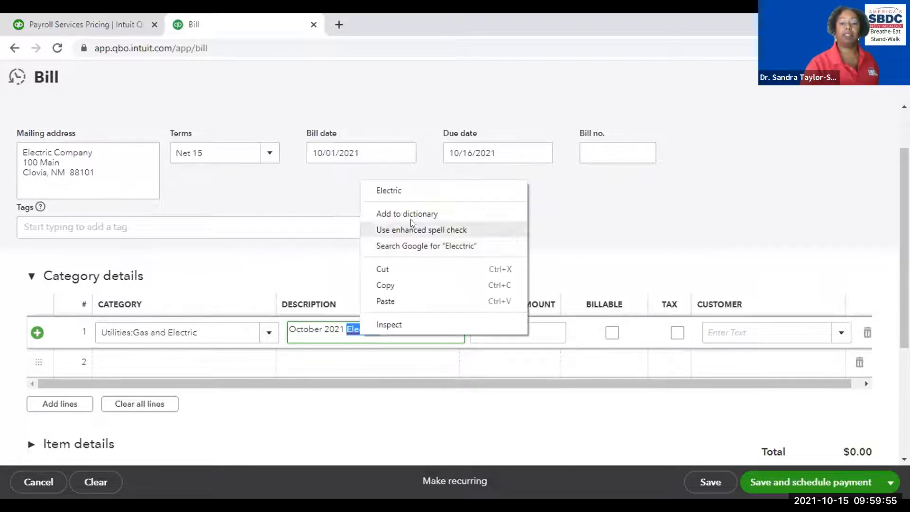
left_click(388, 190)
- Set the first bill line's amount to 156.23 and leave the line non-billable
left_click(501, 331)
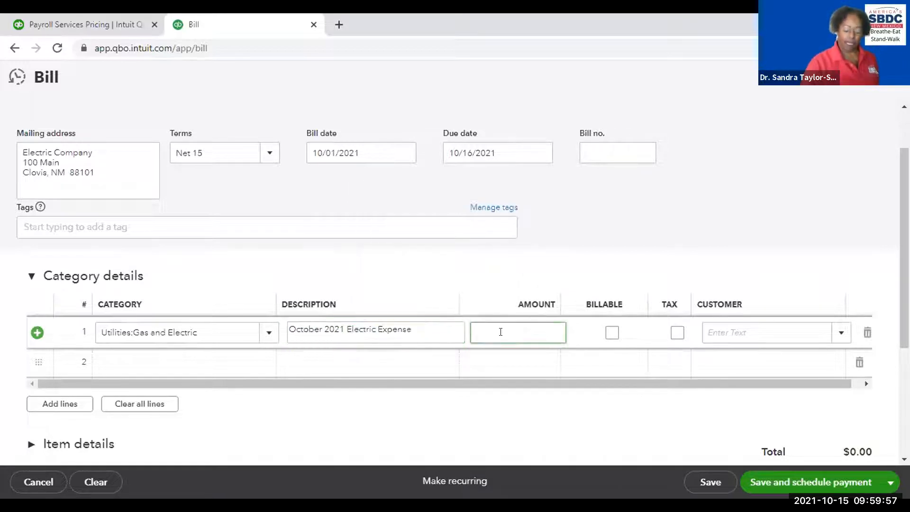
type("156.23")
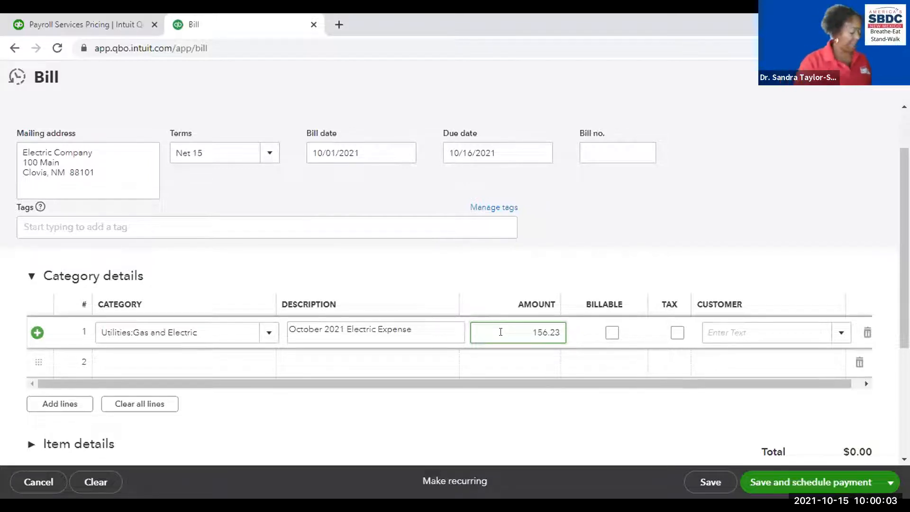
key("Tab")
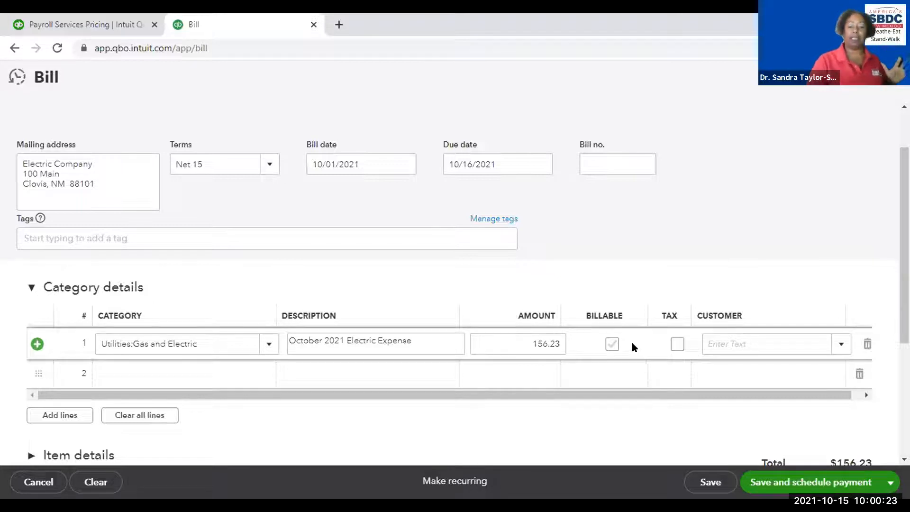
left_click(613, 344)
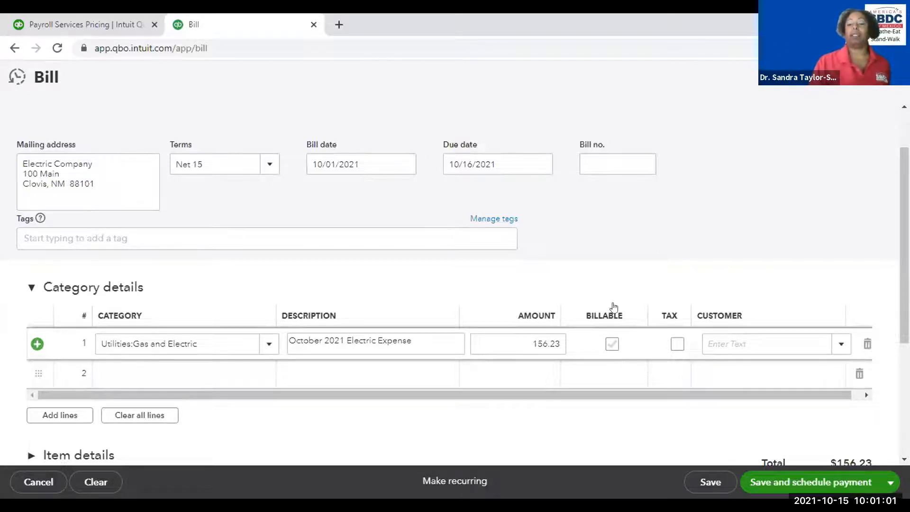
left_click(612, 345)
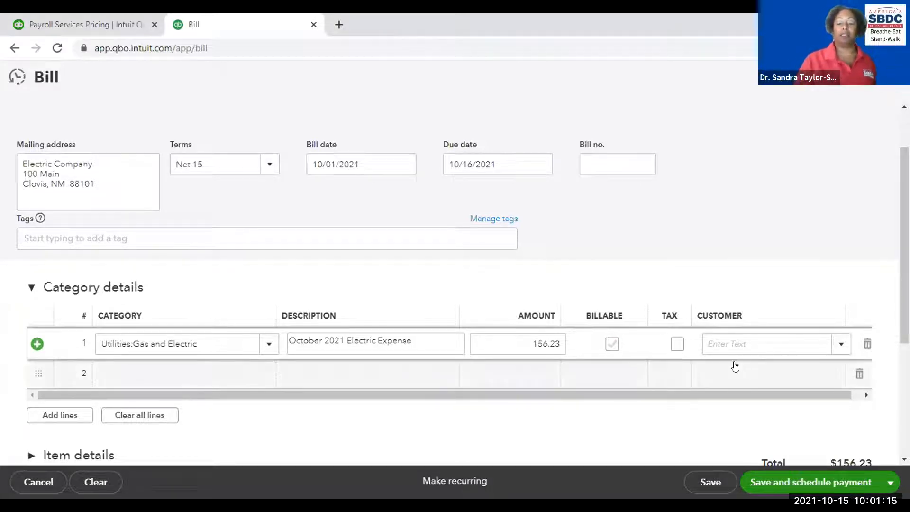
- Copy the first line's description, October 2021 Electric Expense, into the bill's memo
scroll(735, 373, "down", 3)
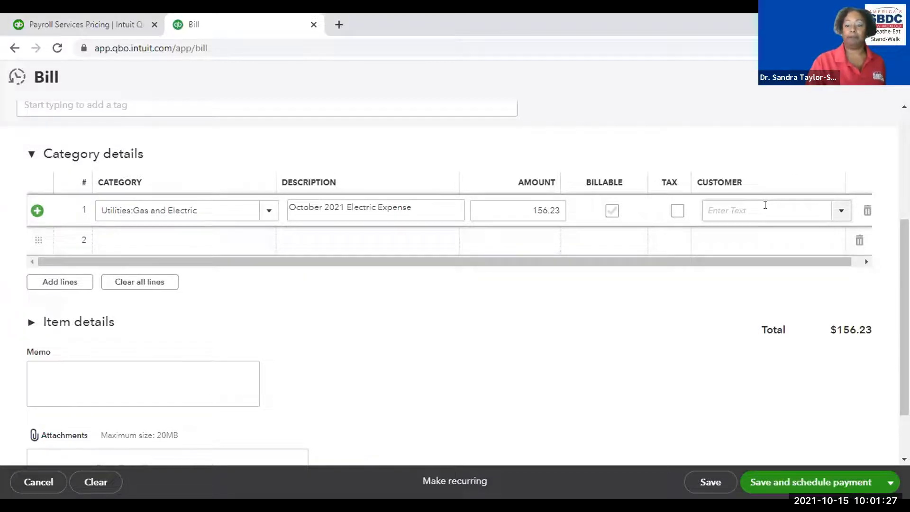
scroll(754, 285, "down", 2)
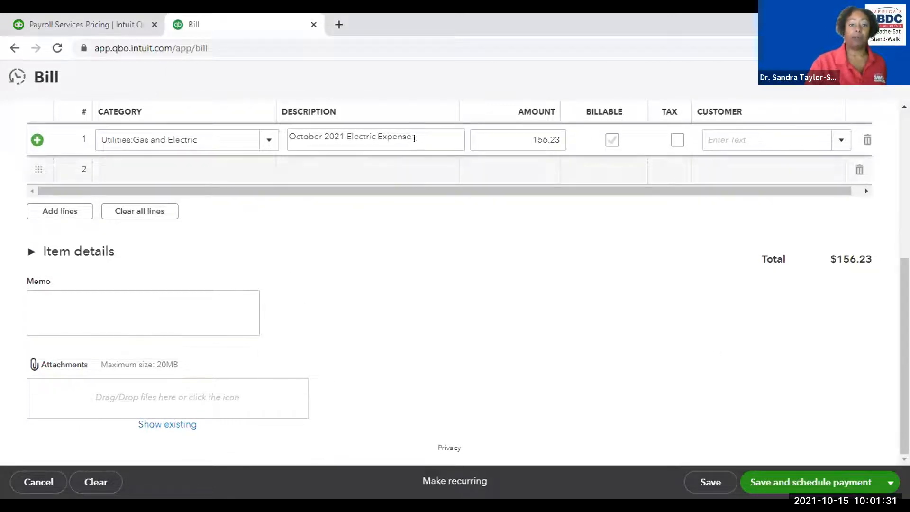
left_click_drag(411, 135, 280, 138)
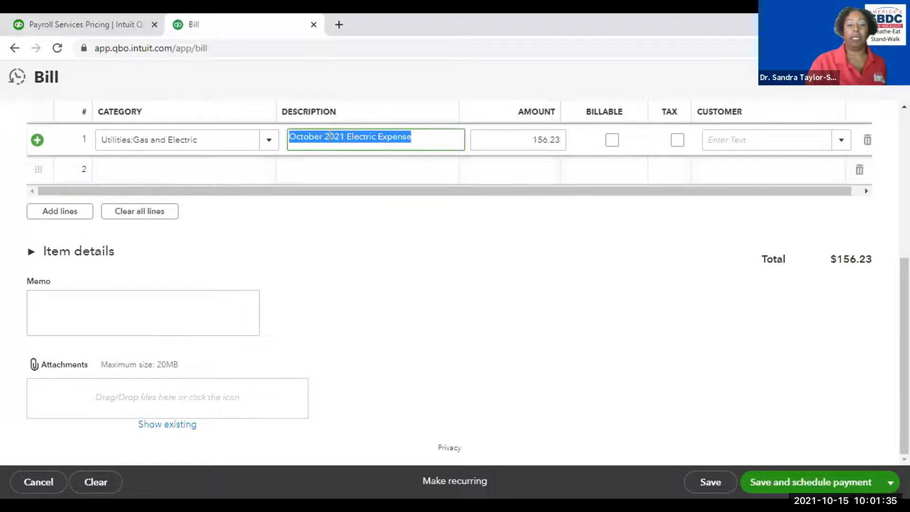
right_click(356, 142)
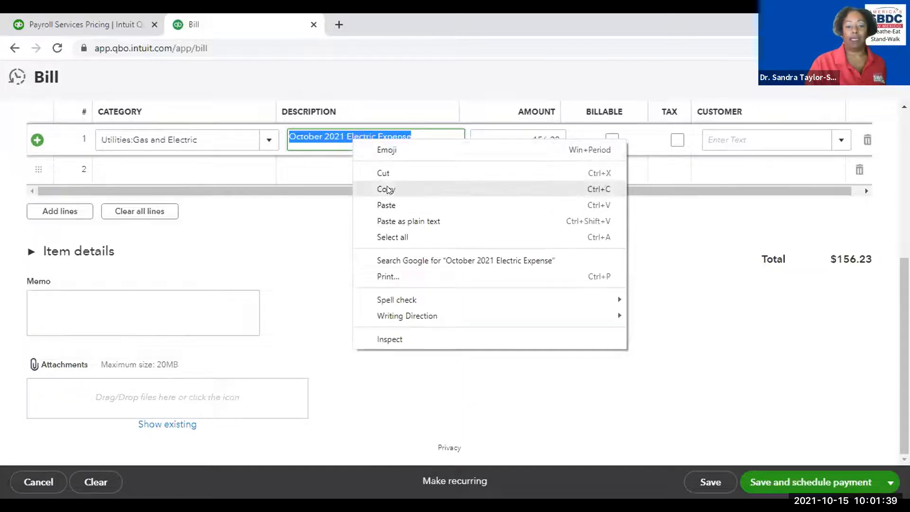
left_click(386, 189)
left_click(36, 296)
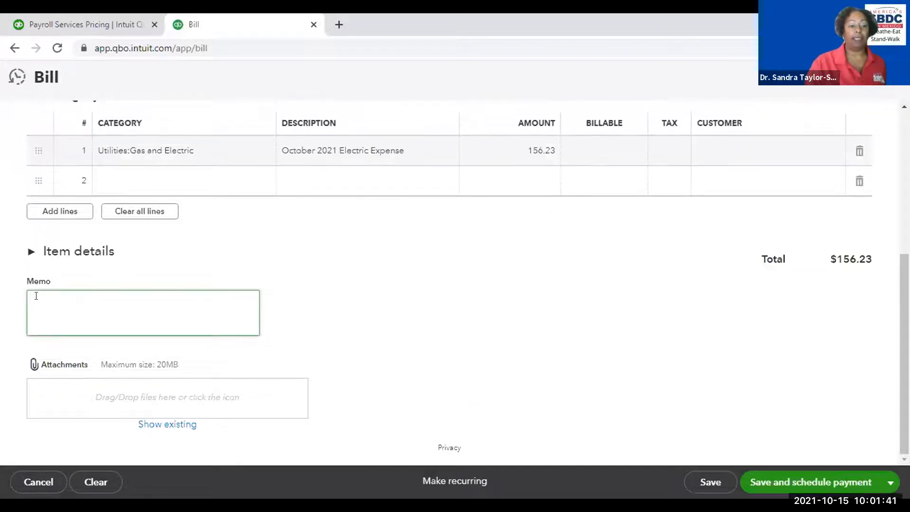
right_click(36, 296)
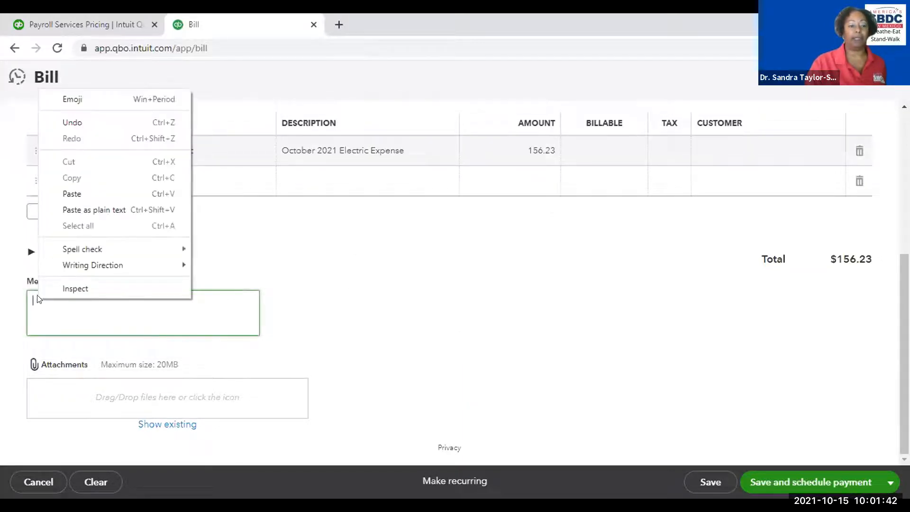
left_click(66, 192)
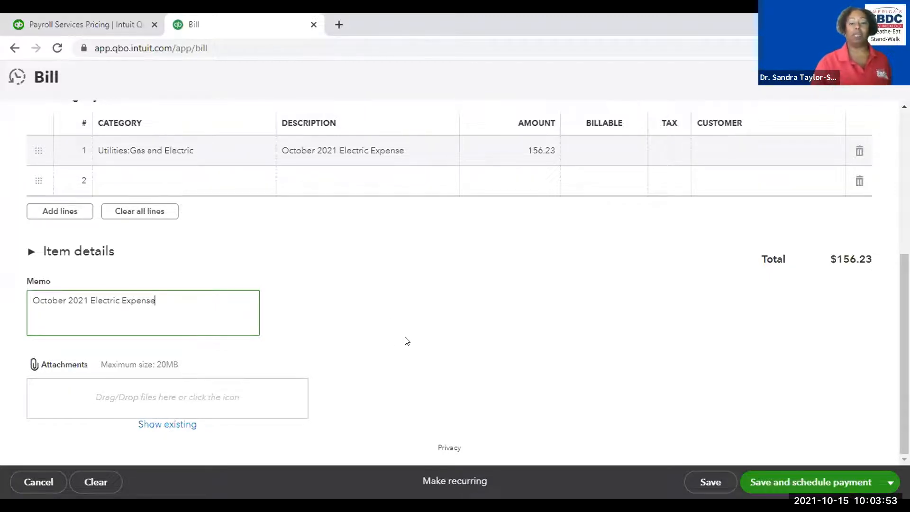
- Review the Electric Company bill's header, line and memo, and save the bill while keeping it open
scroll(451, 341, "up", 5)
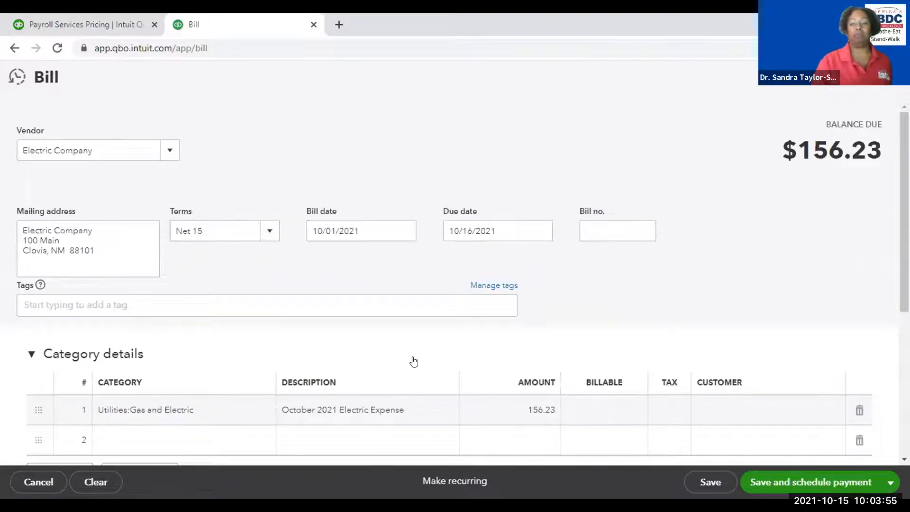
scroll(439, 356, "down", 5)
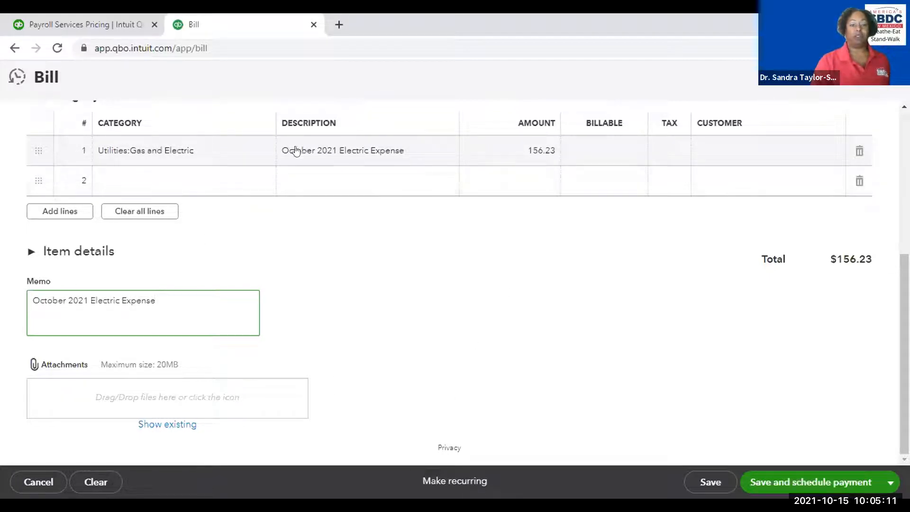
scroll(474, 274, "up", 5)
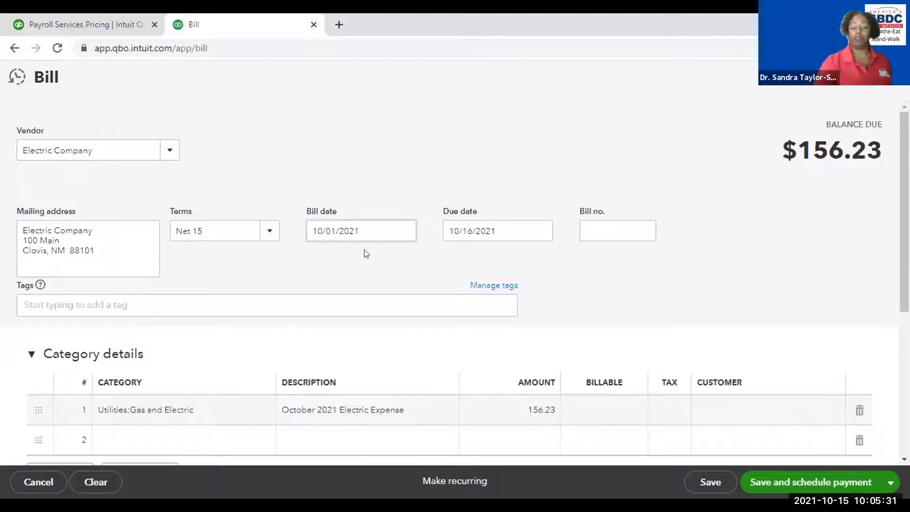
scroll(365, 252, "down", 5)
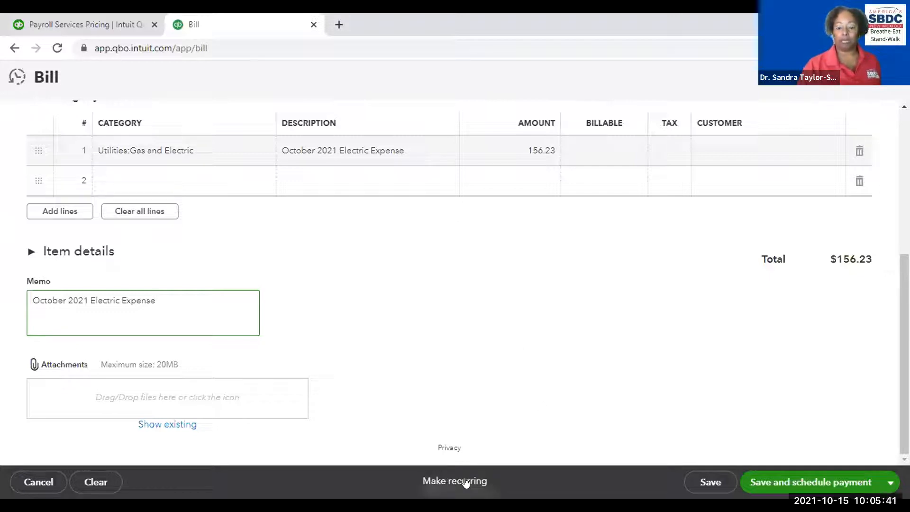
left_click(702, 482)
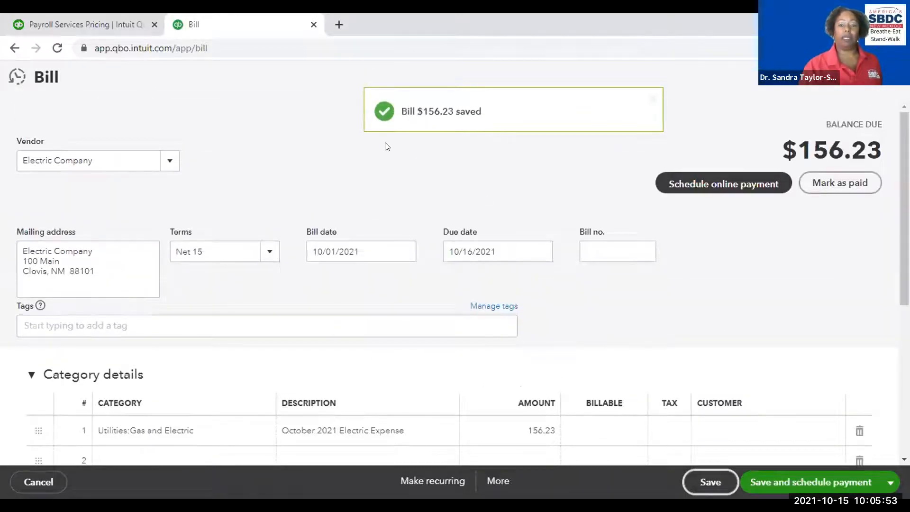
- Look over the saved bill's details and the alternative save options without choosing one
scroll(568, 336, "down", 3)
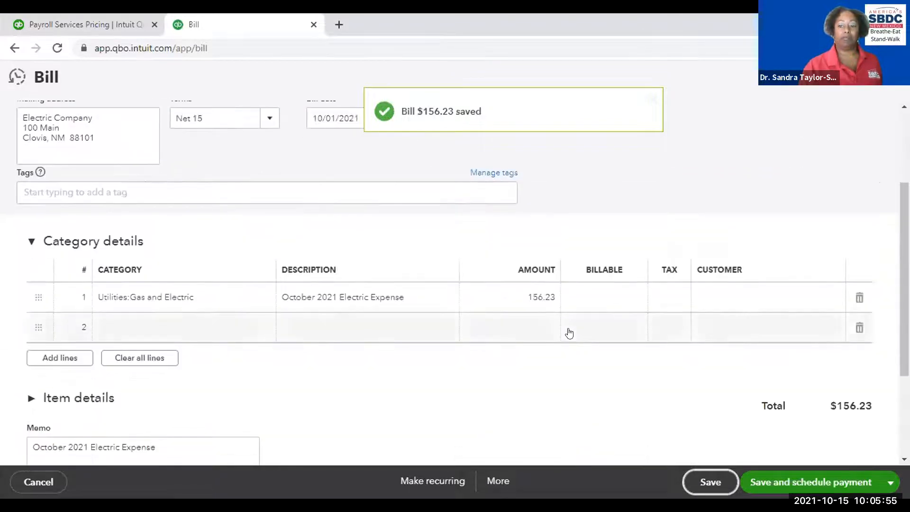
scroll(569, 333, "down", 3)
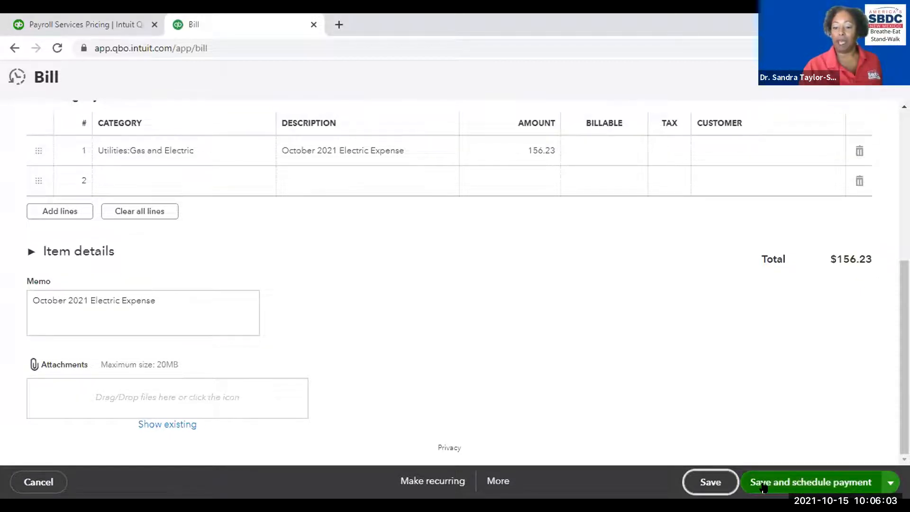
left_click(891, 482)
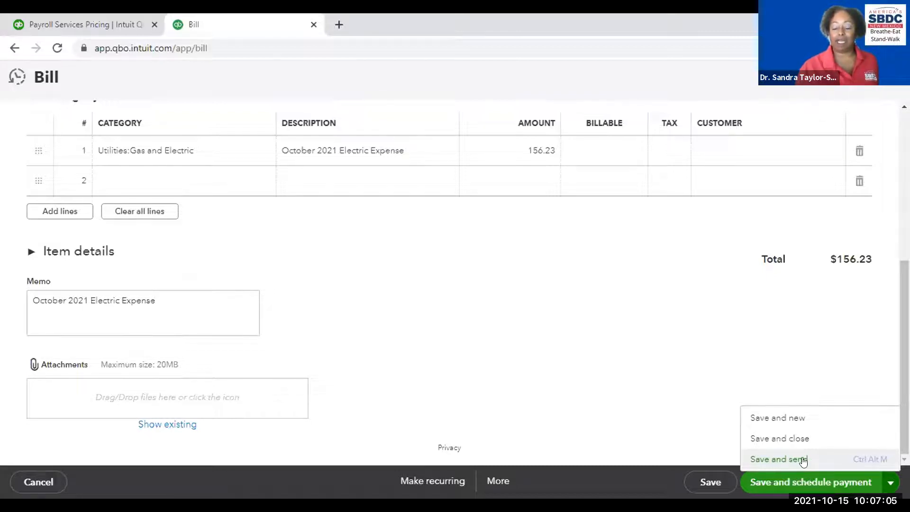
left_click(625, 395)
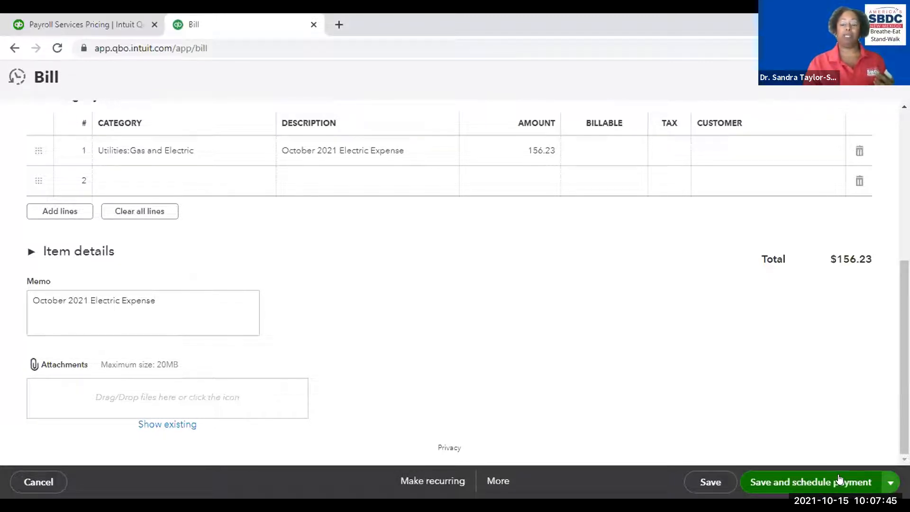
scroll(839, 204, "up", 5)
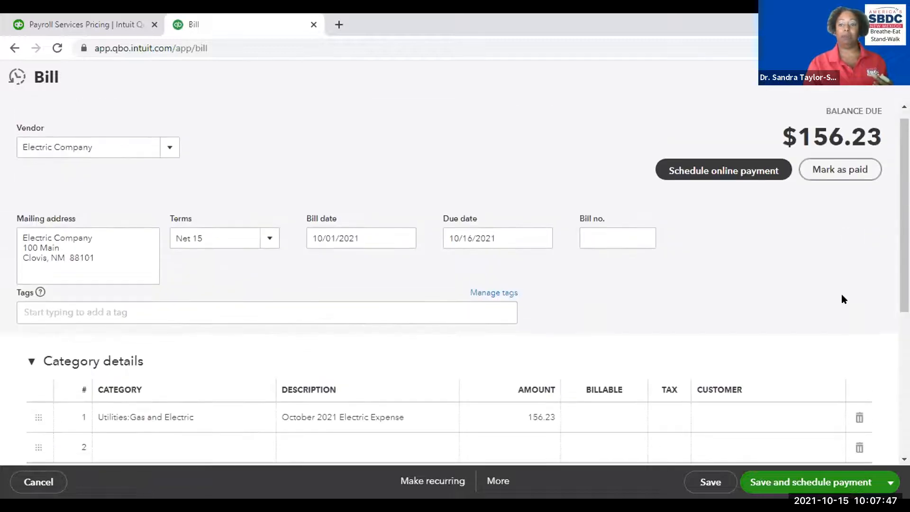
scroll(842, 299, "down", 5)
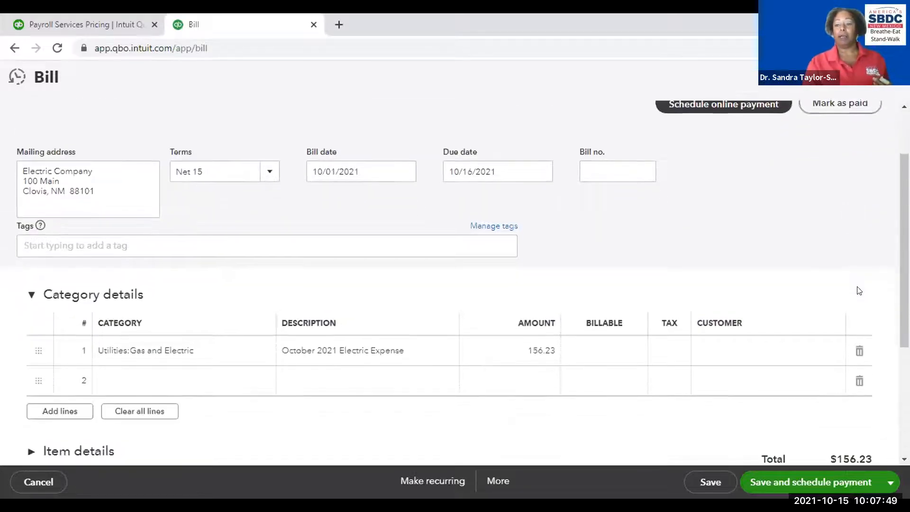
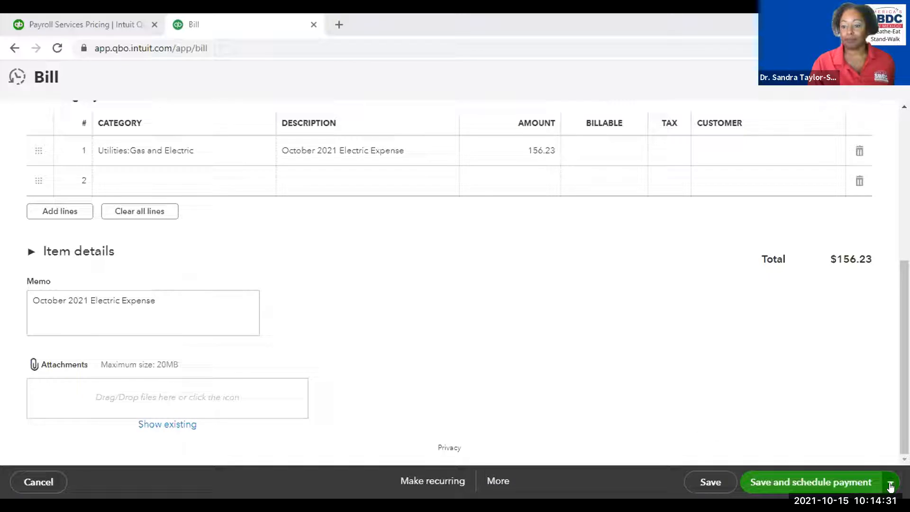
- Try to save the bill and schedule its payment through the Bill Pay setup, and go back from the setup page
left_click(804, 483)
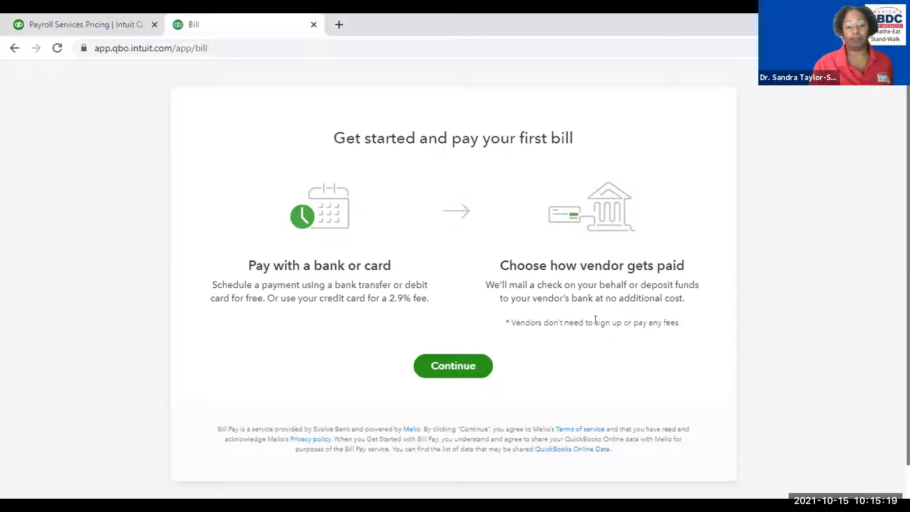
left_click(450, 365)
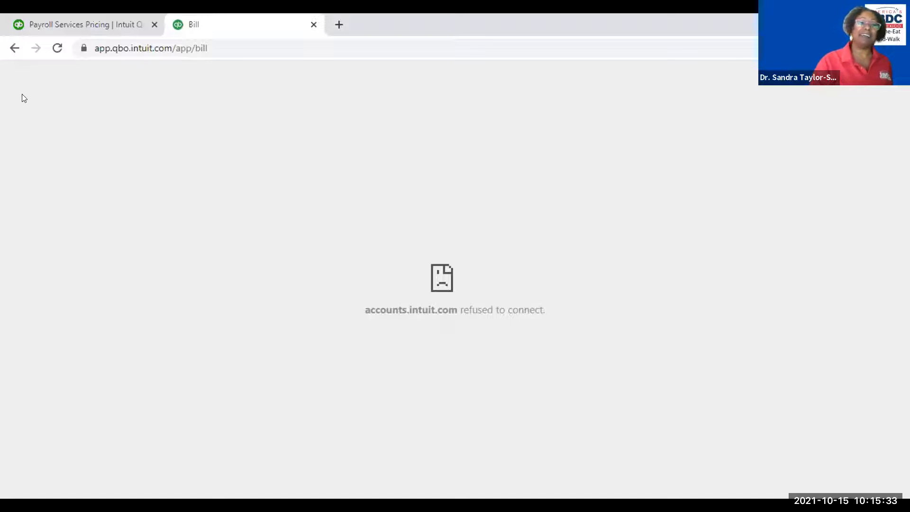
left_click(14, 48)
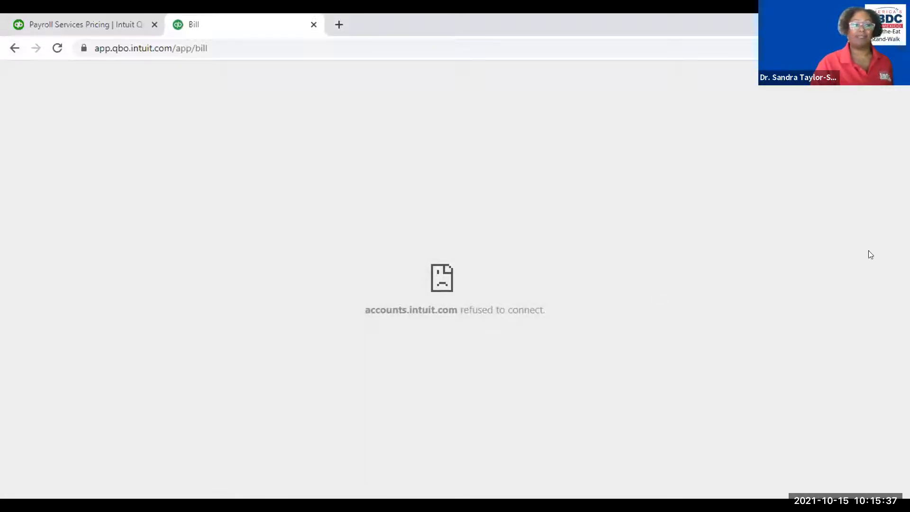
left_click(14, 48)
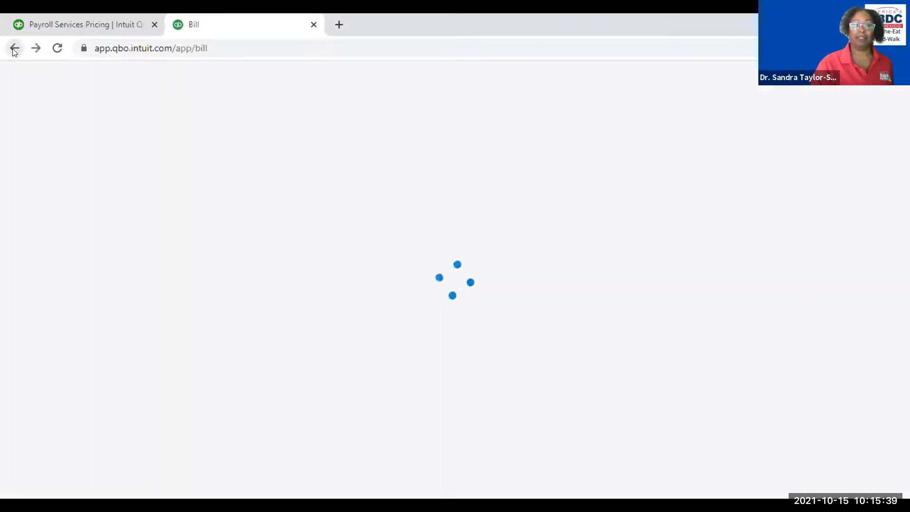
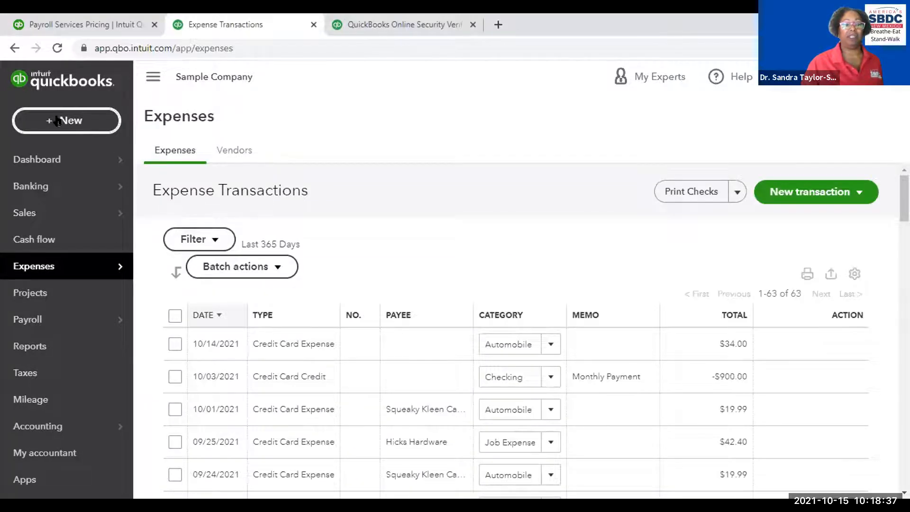
- Start paying bills with Checking as the payment account, and mark the checks to print later
left_click(56, 121)
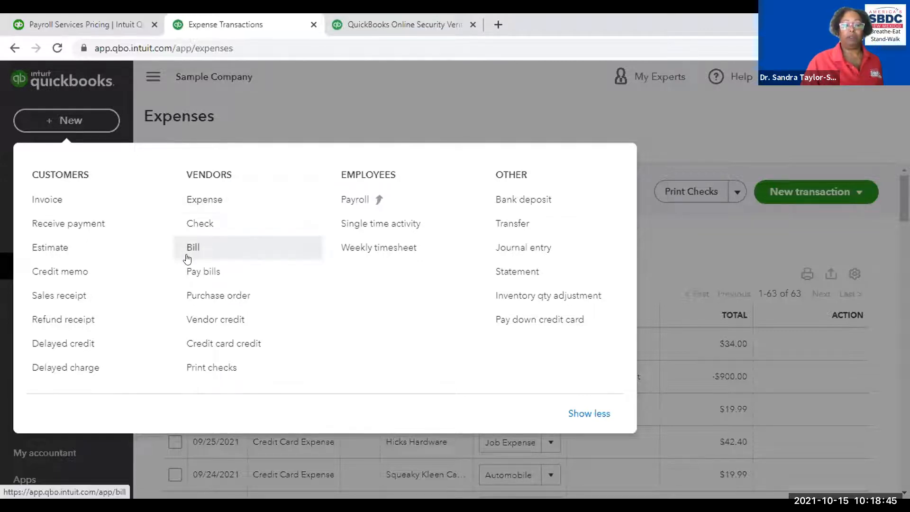
left_click(200, 274)
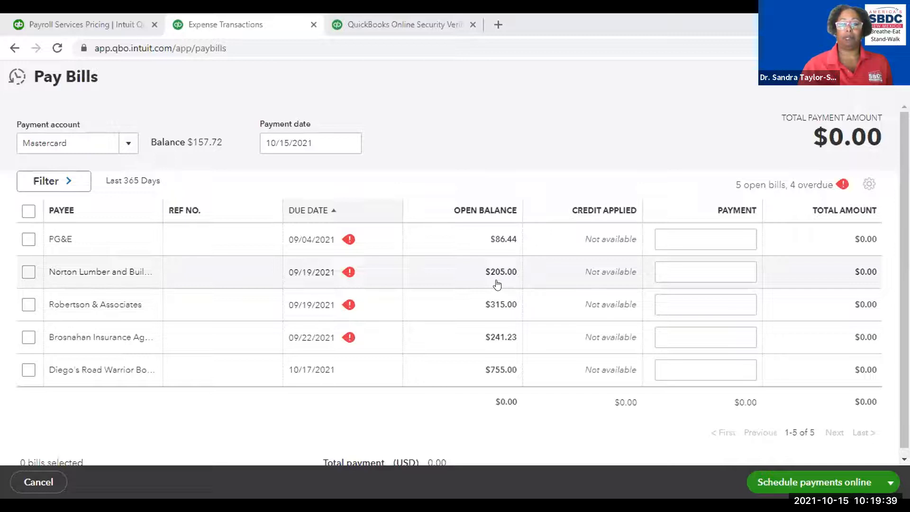
left_click(122, 144)
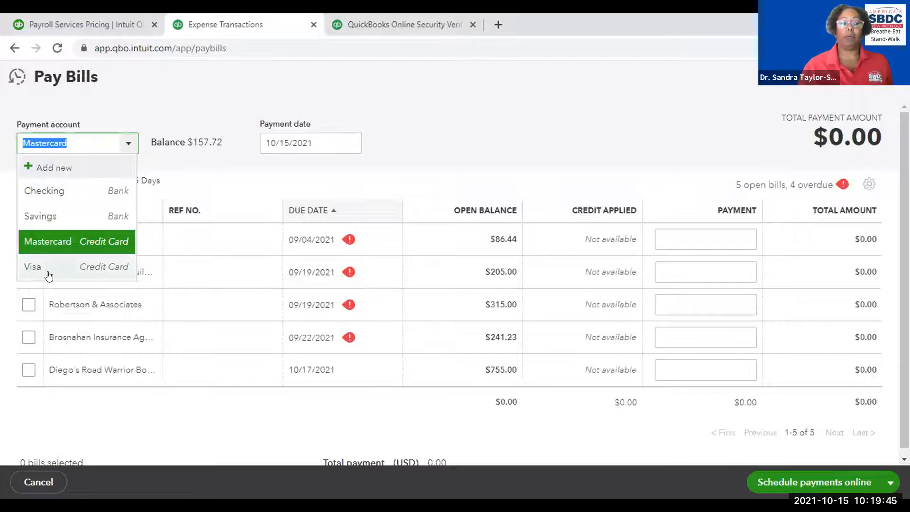
left_click(47, 191)
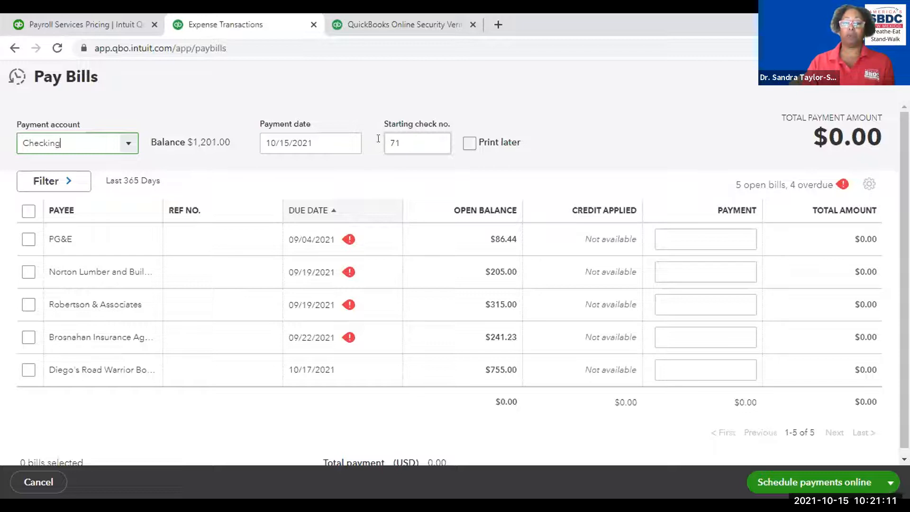
left_click(393, 142)
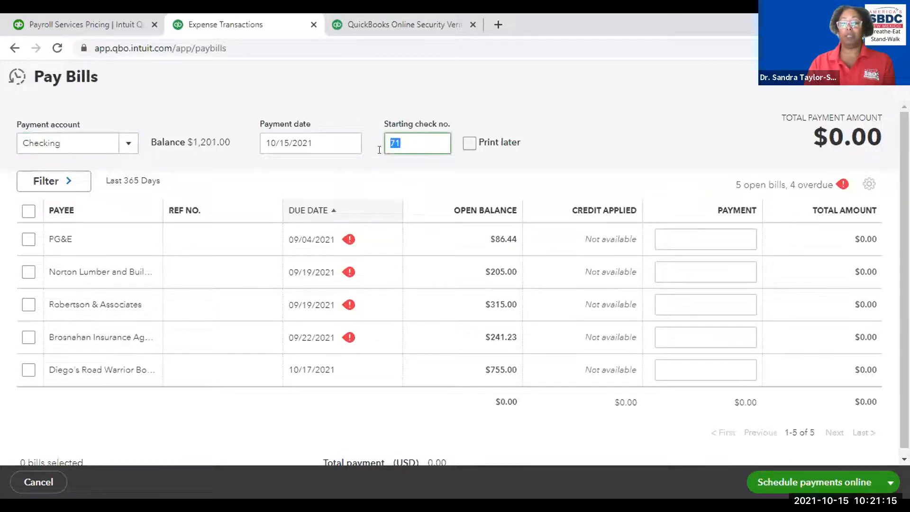
left_click(432, 154)
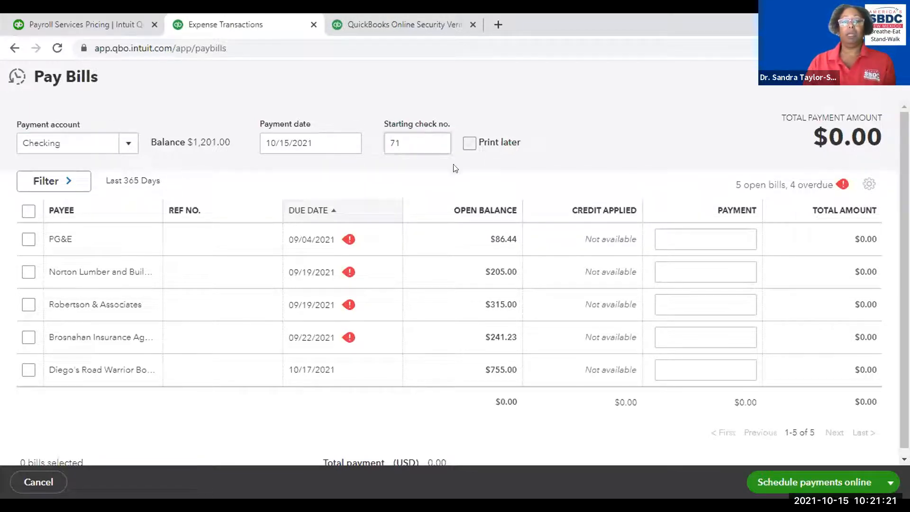
left_click(466, 144)
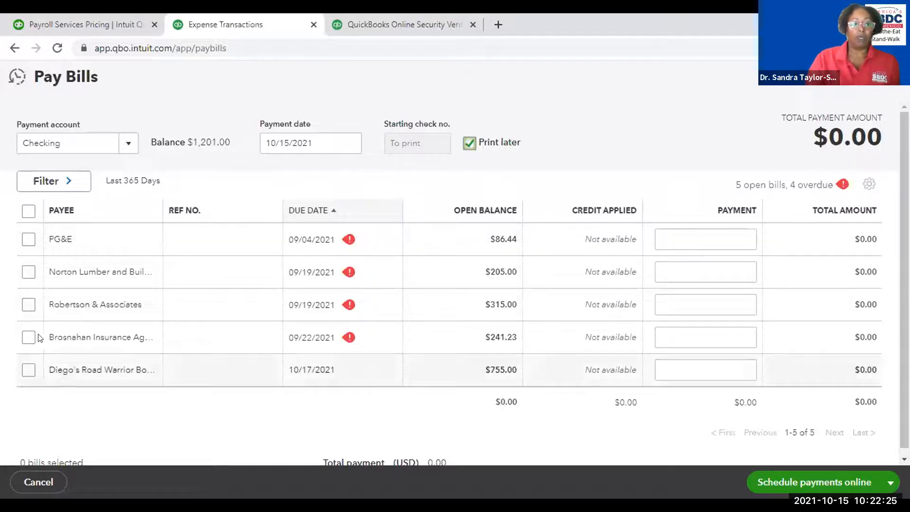
- Select the Norton Lumber bill for a partial payment of 100.00 and the Robertson & Associates bill for full payment
left_click(27, 272)
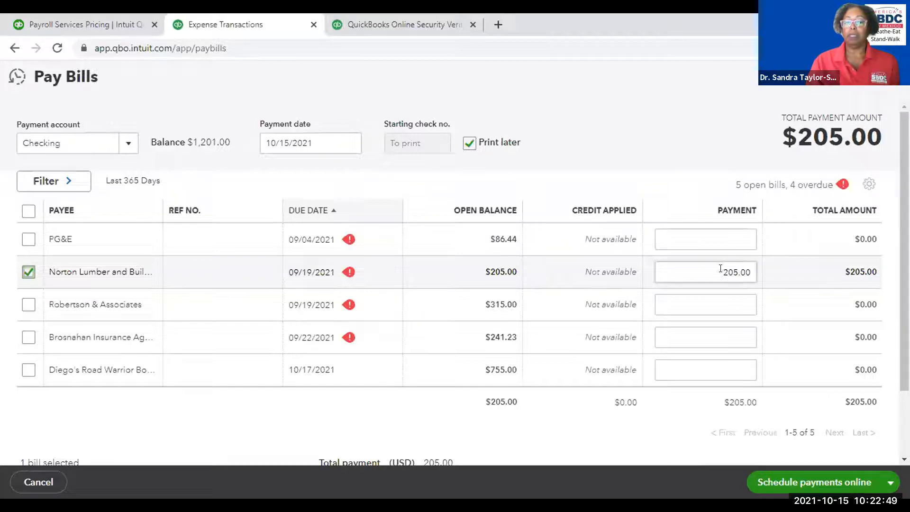
left_click_drag(710, 266, 747, 270)
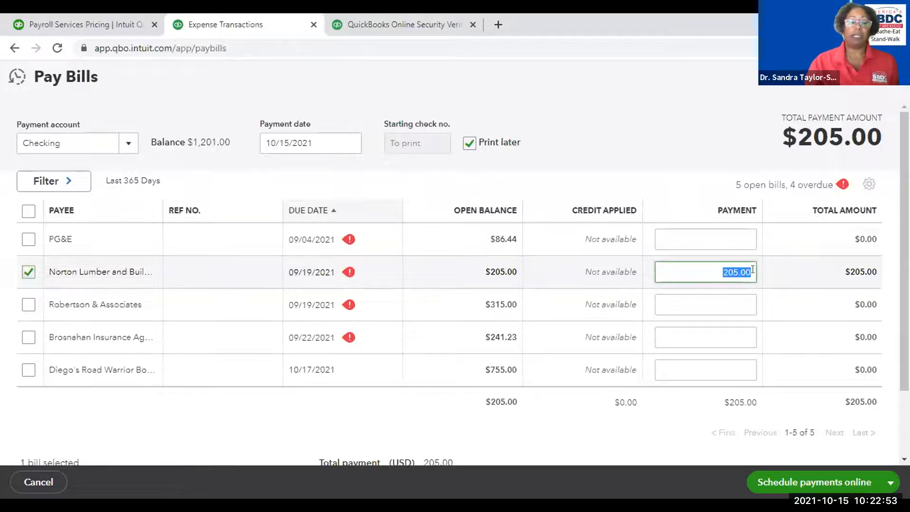
type("100.00")
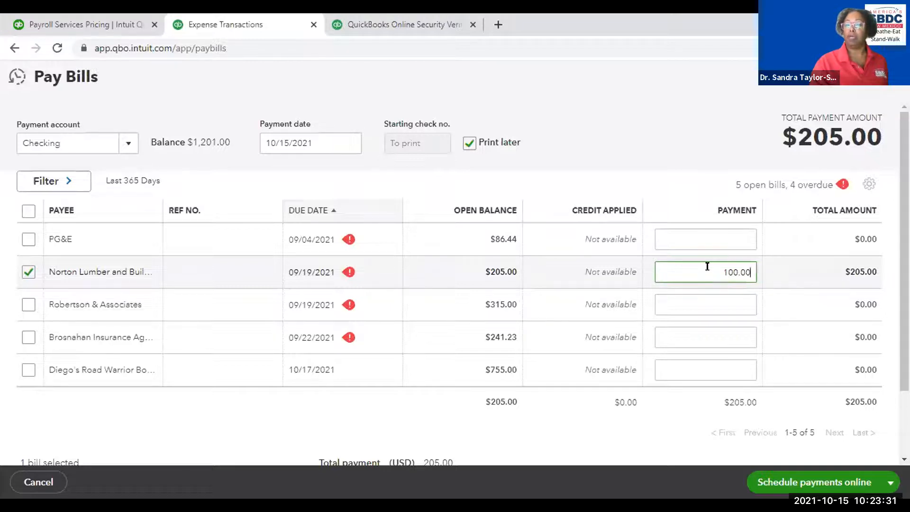
left_click(725, 297)
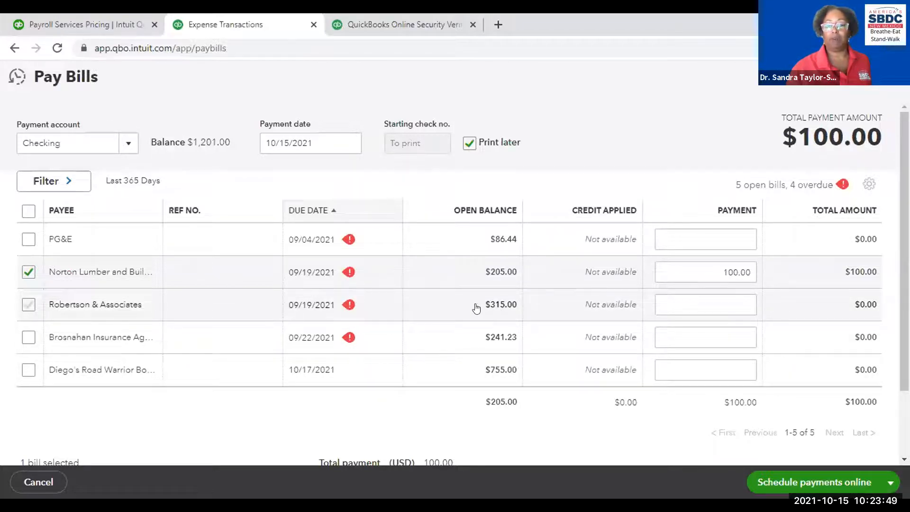
left_click(26, 304)
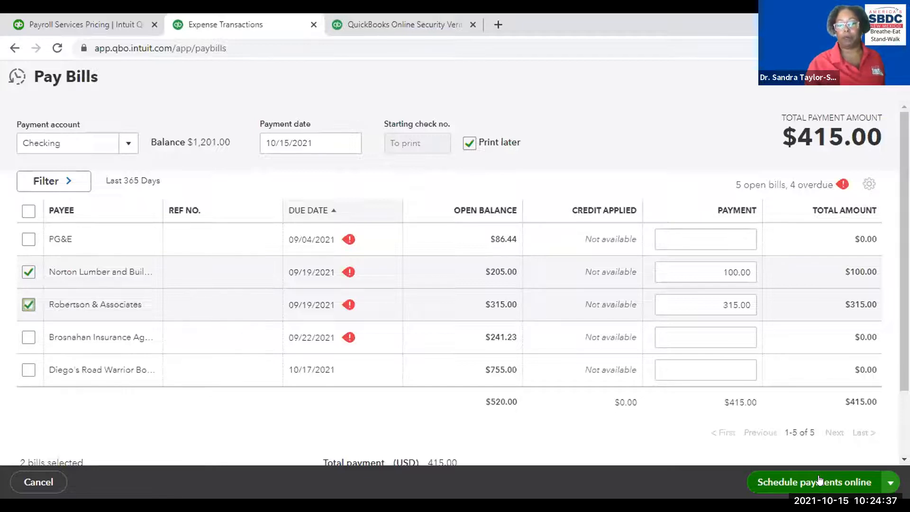
- Review the save options, save and close the two bill payments, and look over the expense transactions list
left_click(891, 482)
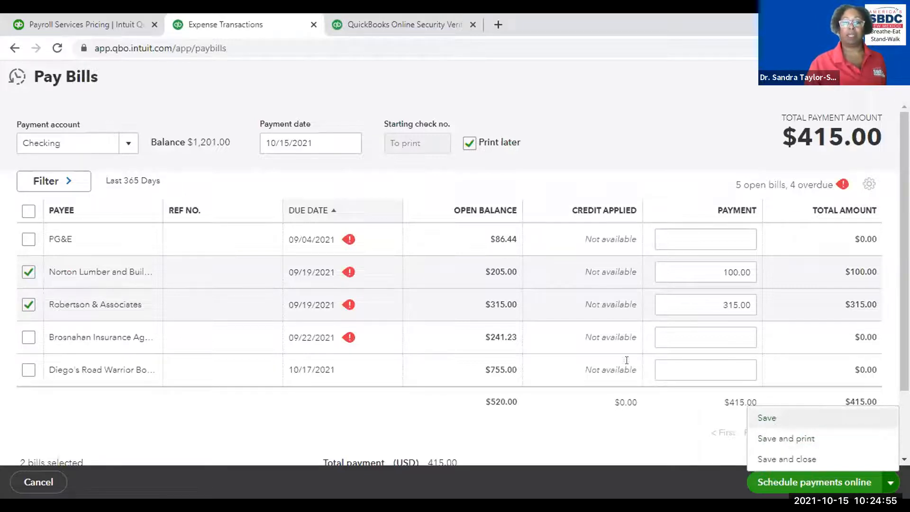
left_click(290, 426)
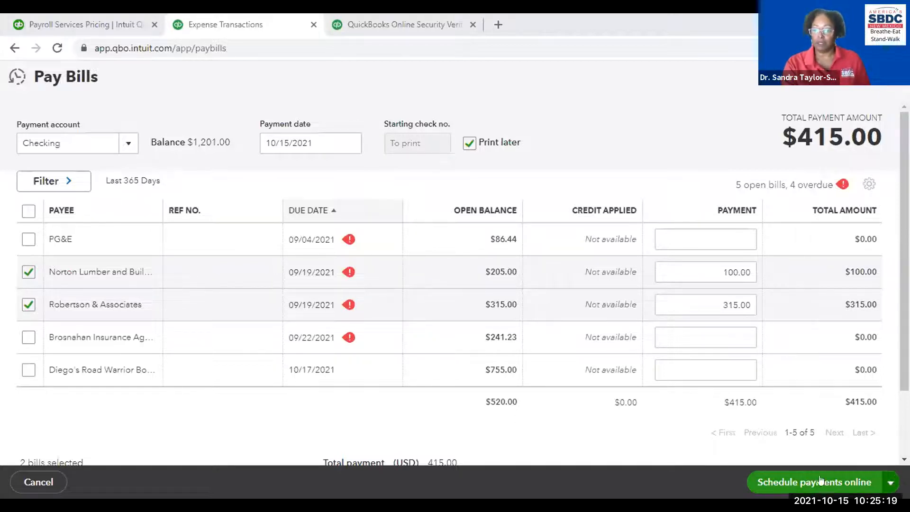
left_click(892, 481)
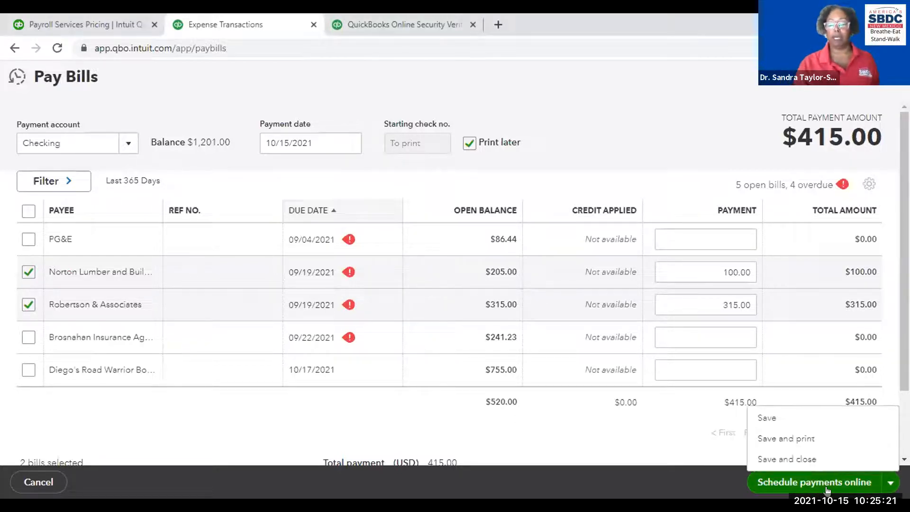
left_click(787, 459)
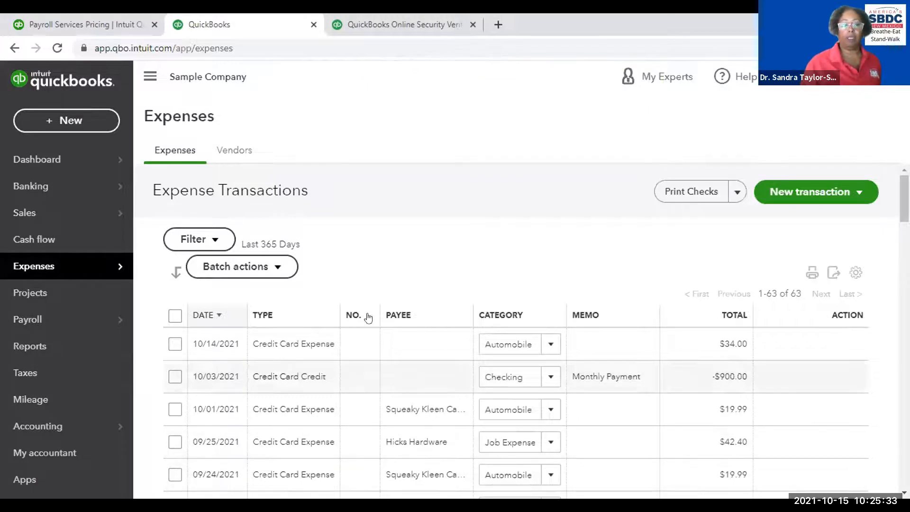
scroll(497, 331, "down", 7)
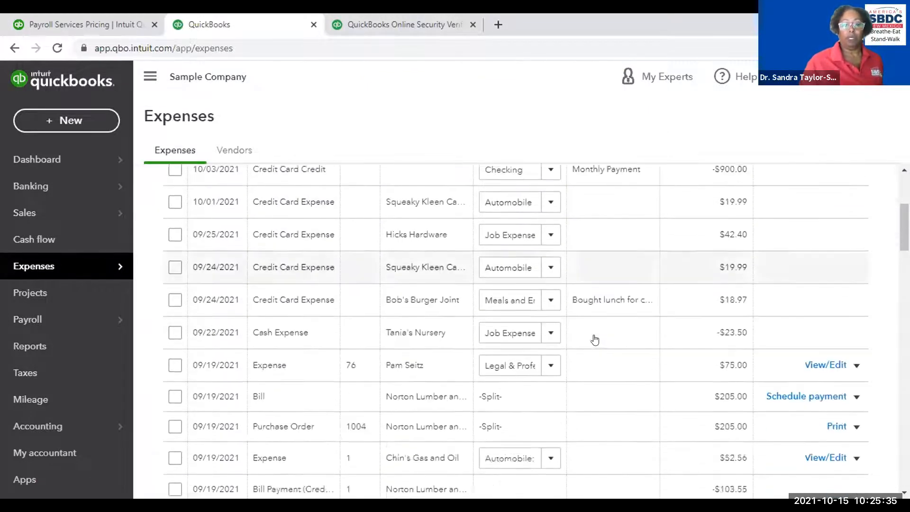
scroll(659, 334, "up", 7)
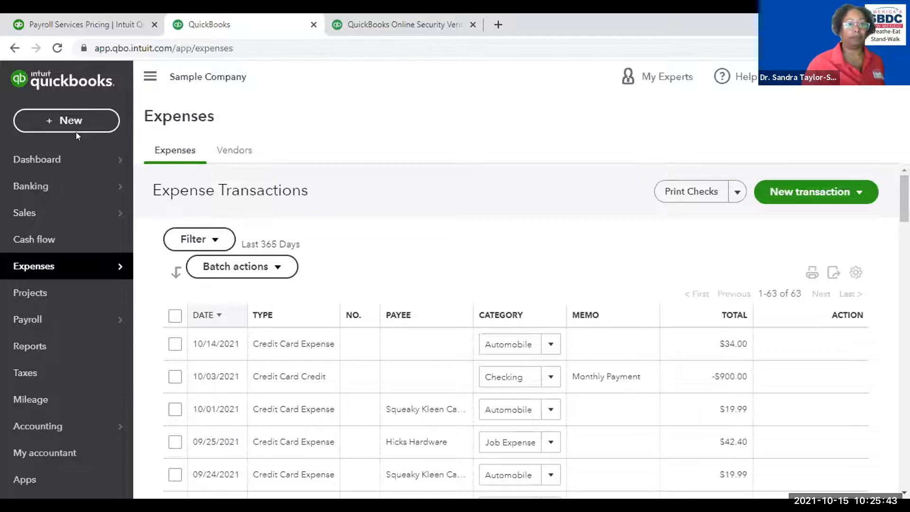
- Open the check printing setup, choose the Standard check type, review the sample instructions, and finish the setup
left_click(65, 123)
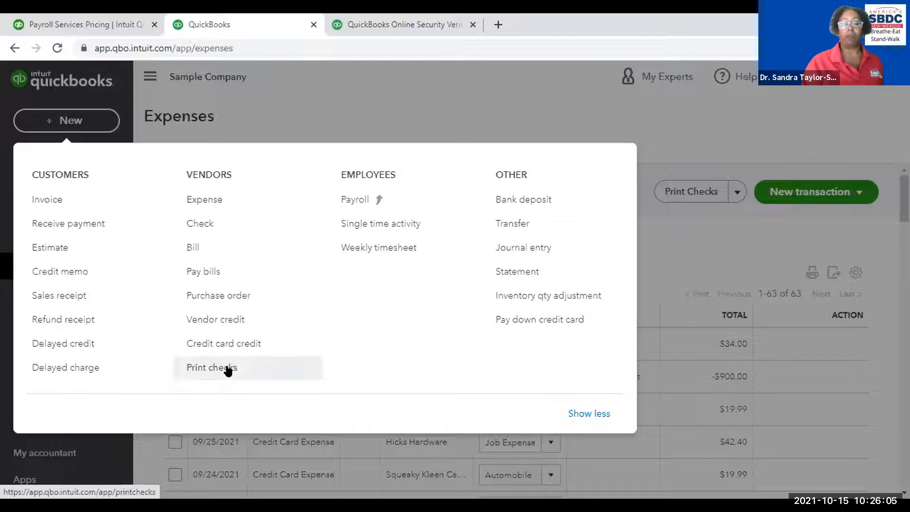
left_click(212, 370)
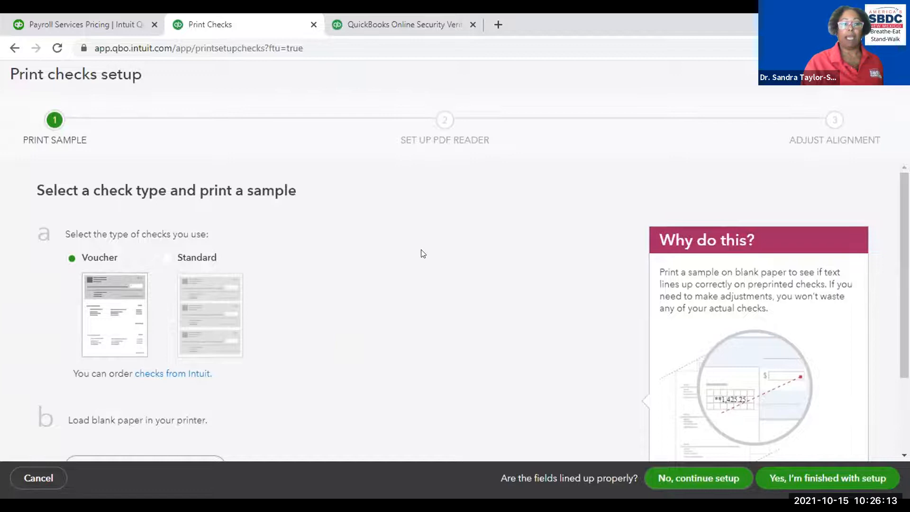
scroll(439, 247, "down", 1)
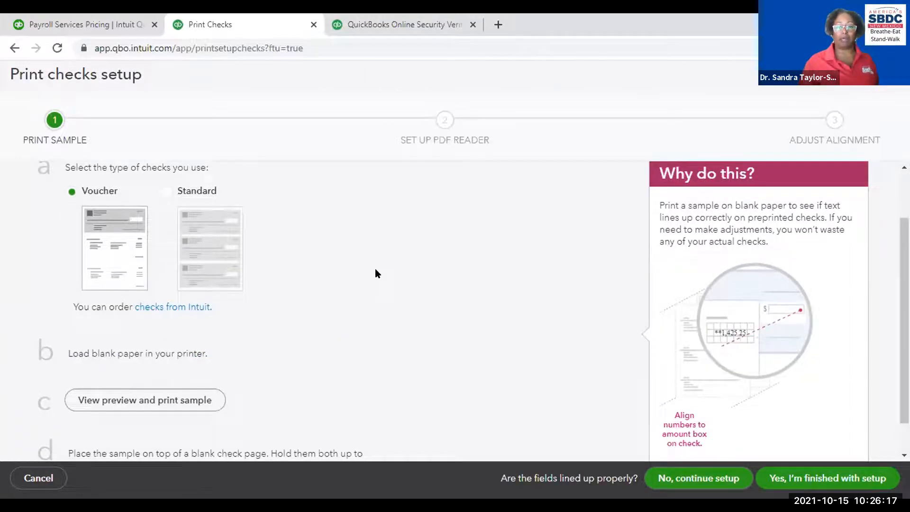
scroll(401, 269, "up", 1)
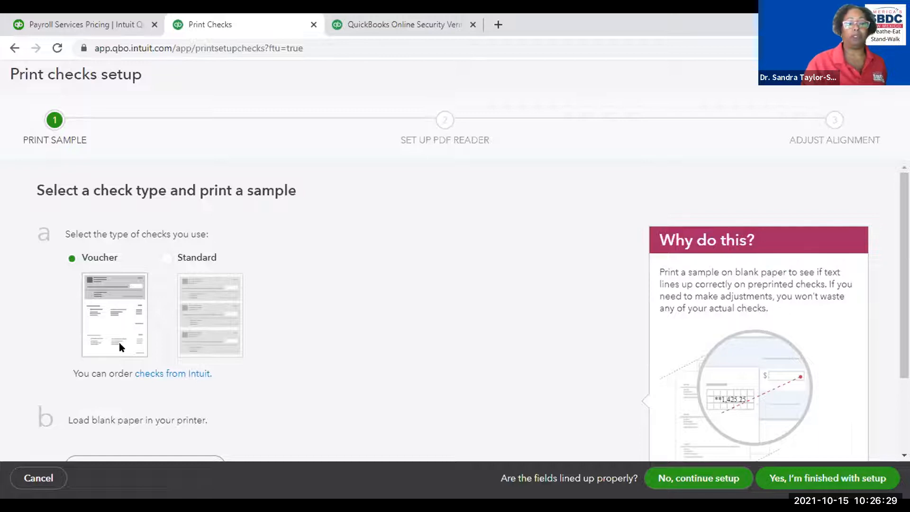
left_click(166, 258)
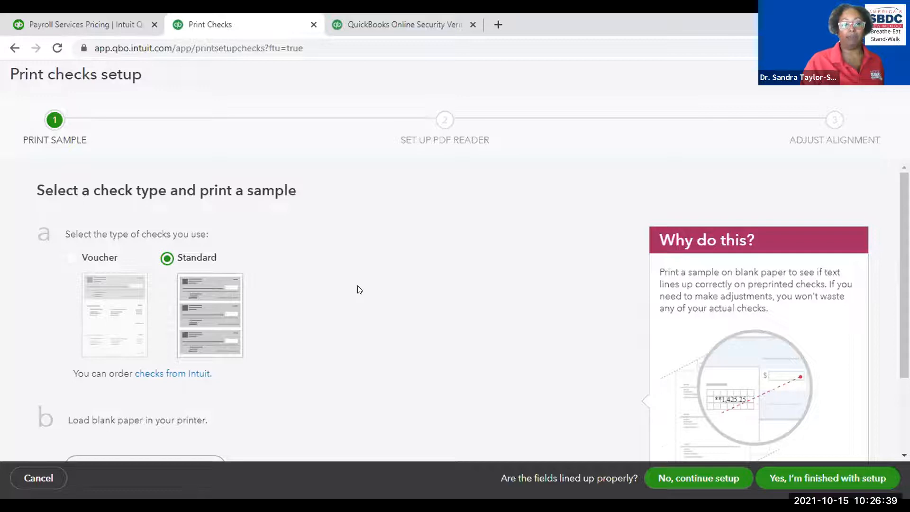
scroll(360, 290, "down", 2)
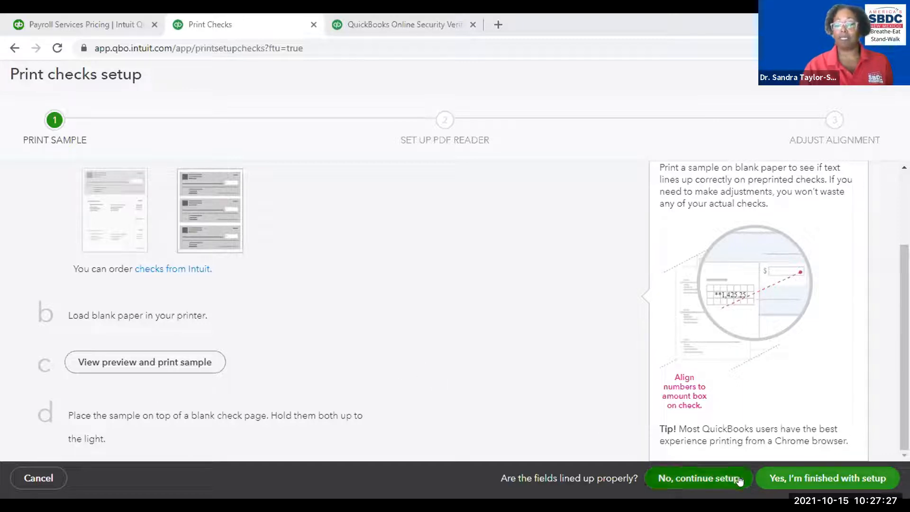
left_click(809, 476)
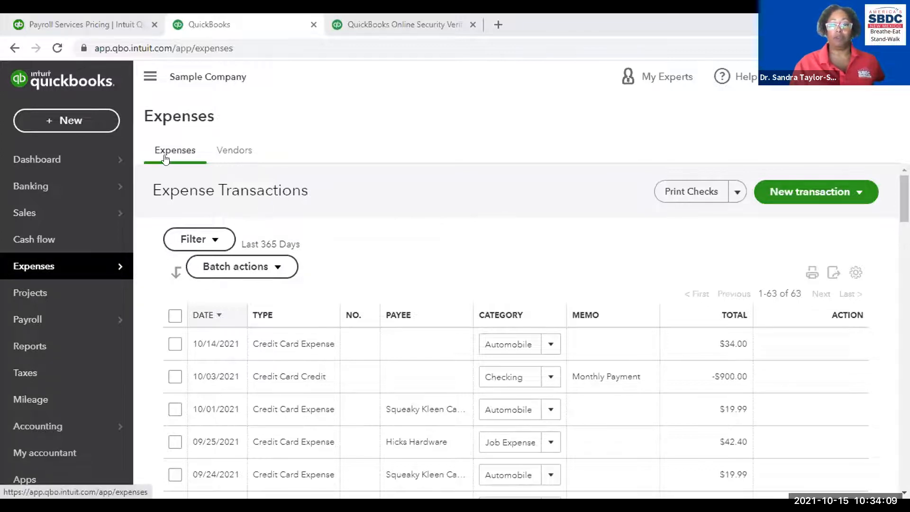
- Start a new expense and look over the available payment accounts without changing the Checking selection
left_click(60, 120)
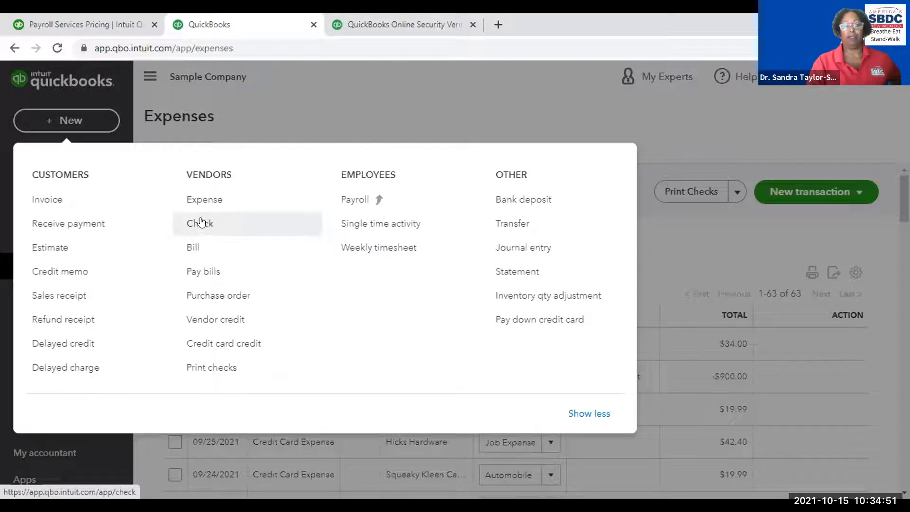
left_click(199, 201)
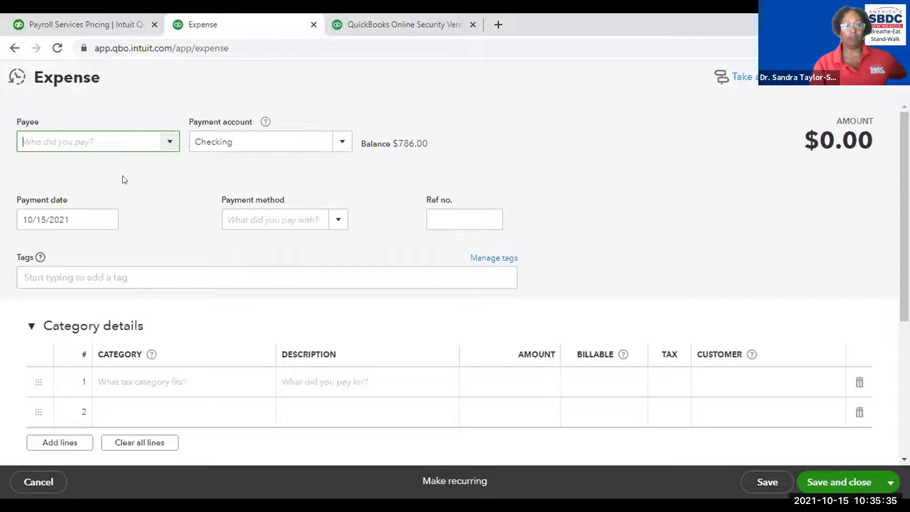
left_click(338, 138)
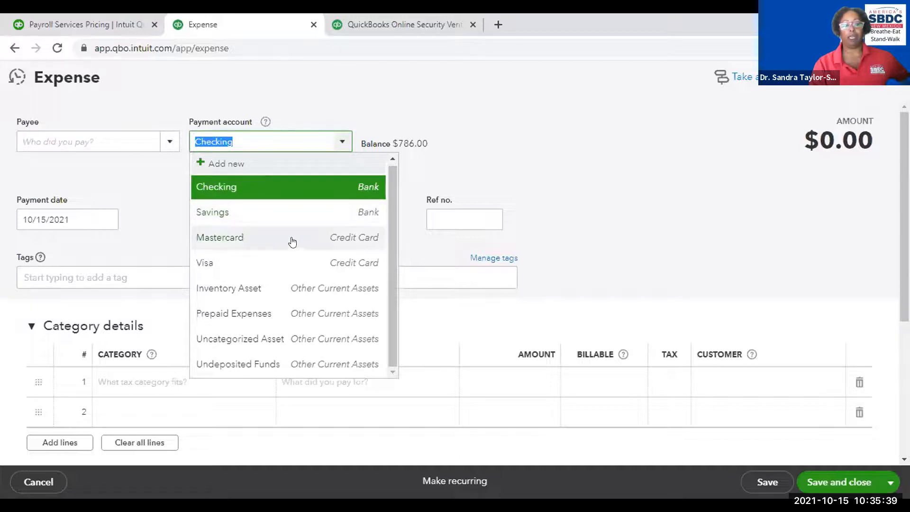
left_click(134, 182)
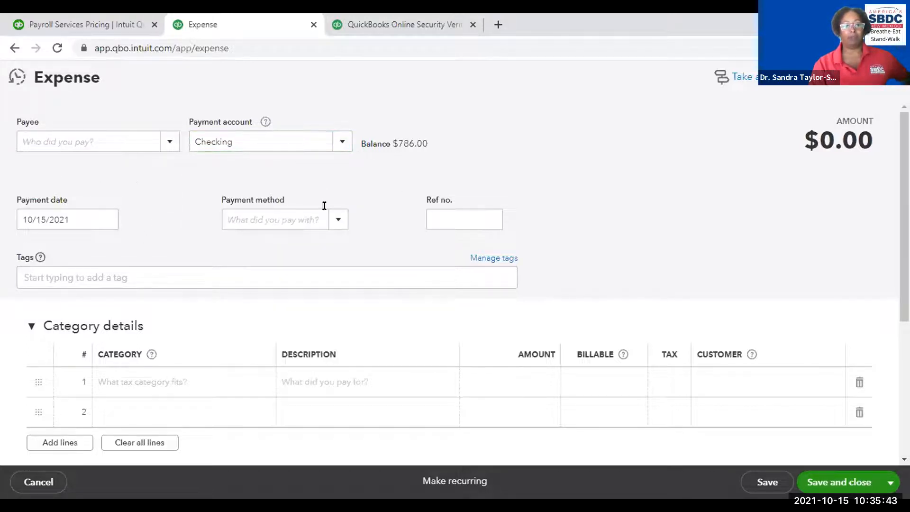
left_click(338, 143)
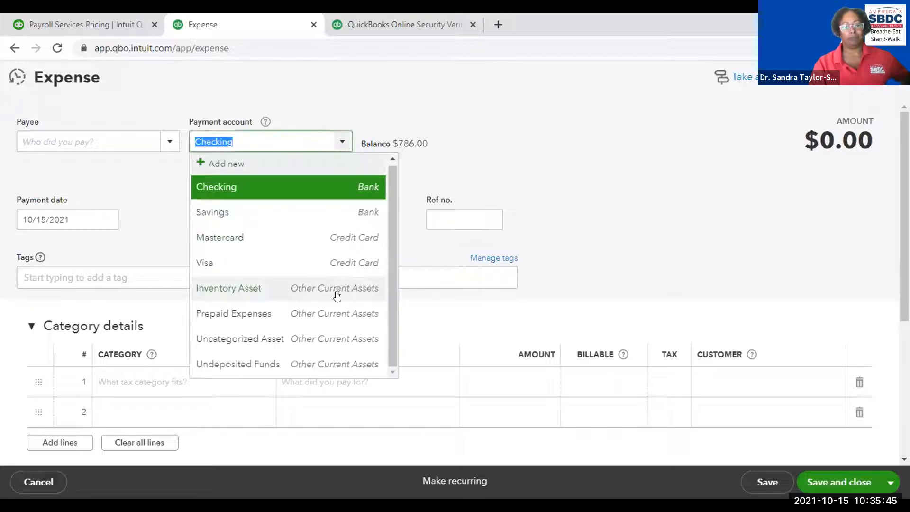
left_click(141, 176)
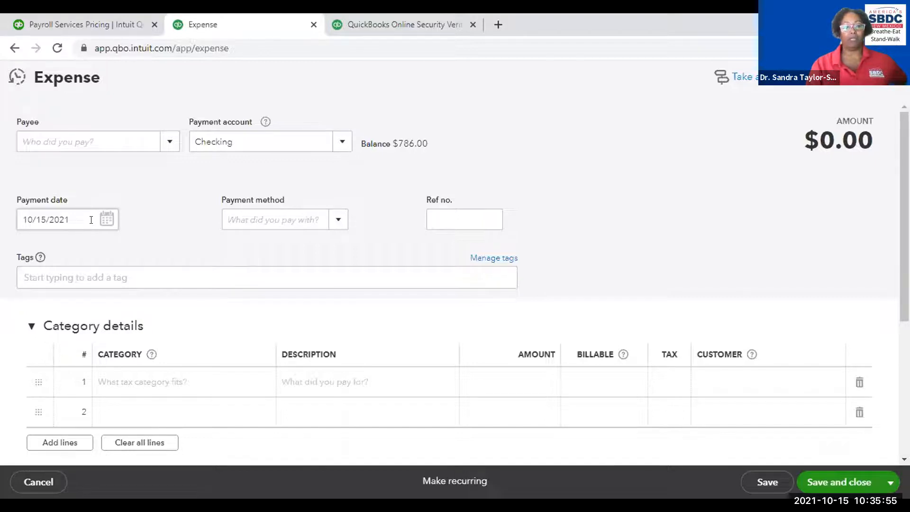
- Set the expense's payment method to Check and look over the category lines, memo and attachments sections
left_click(338, 221)
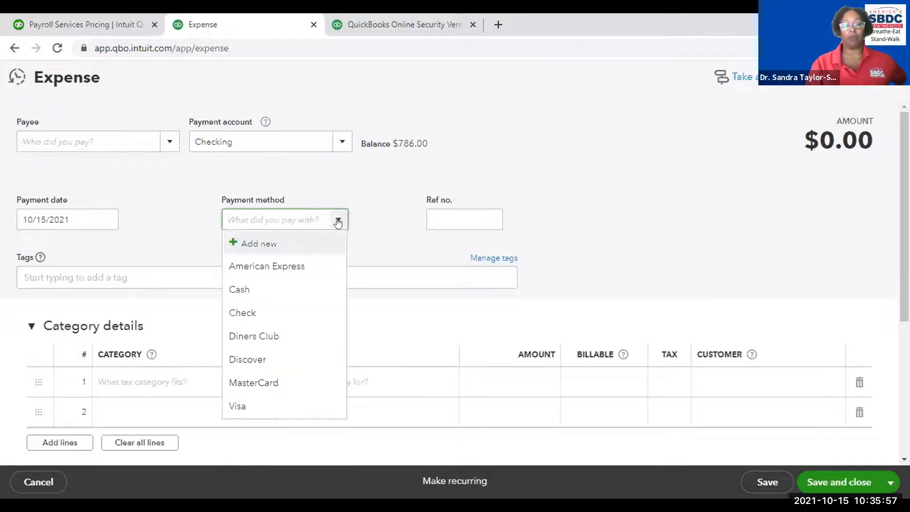
left_click(242, 312)
left_click(378, 206)
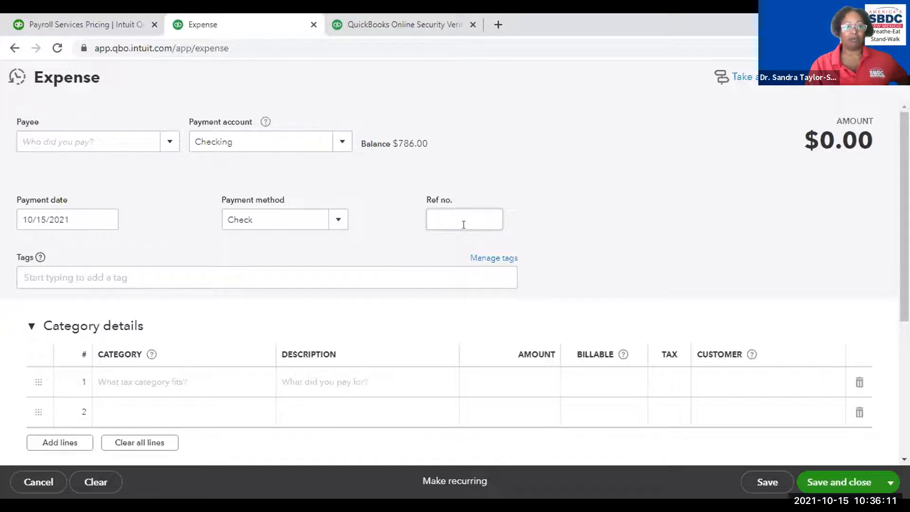
scroll(634, 264, "down", 5)
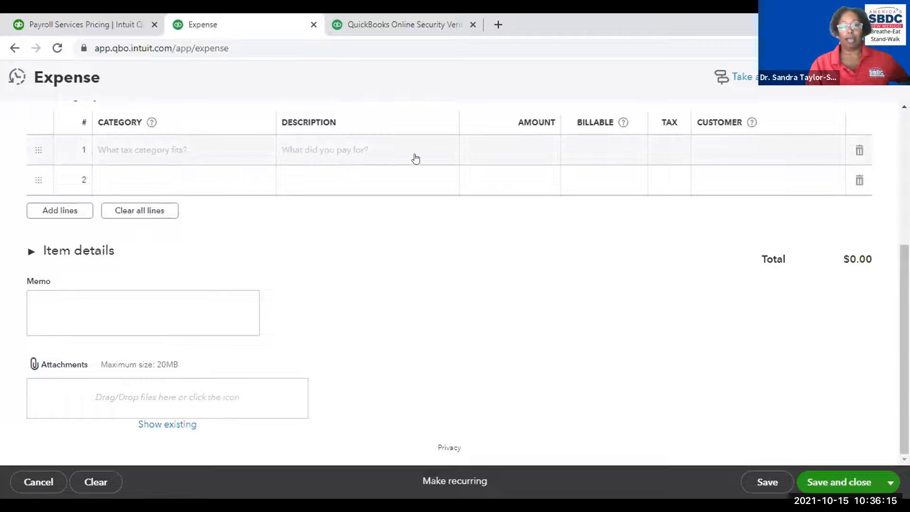
- Look over the expense's first category line and expand the item details section
left_click(184, 149)
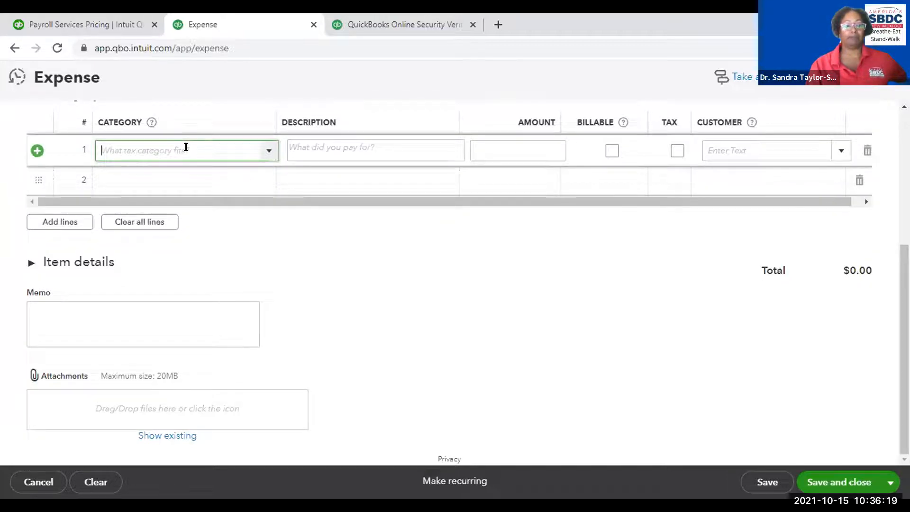
left_click(331, 275)
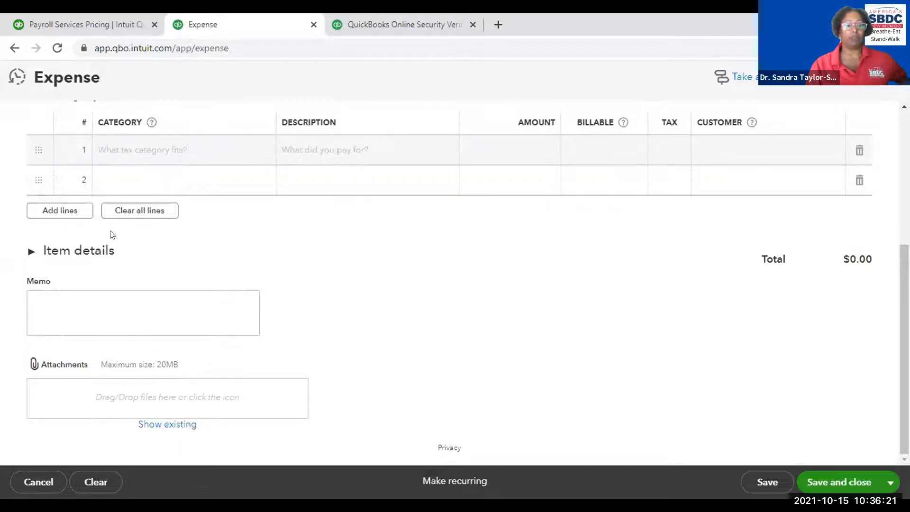
left_click(27, 253)
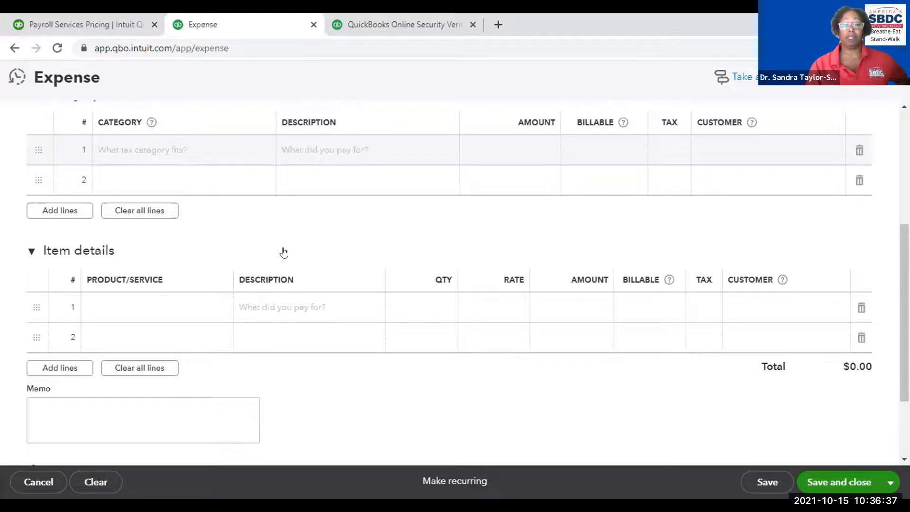
scroll(425, 242, "up", 3)
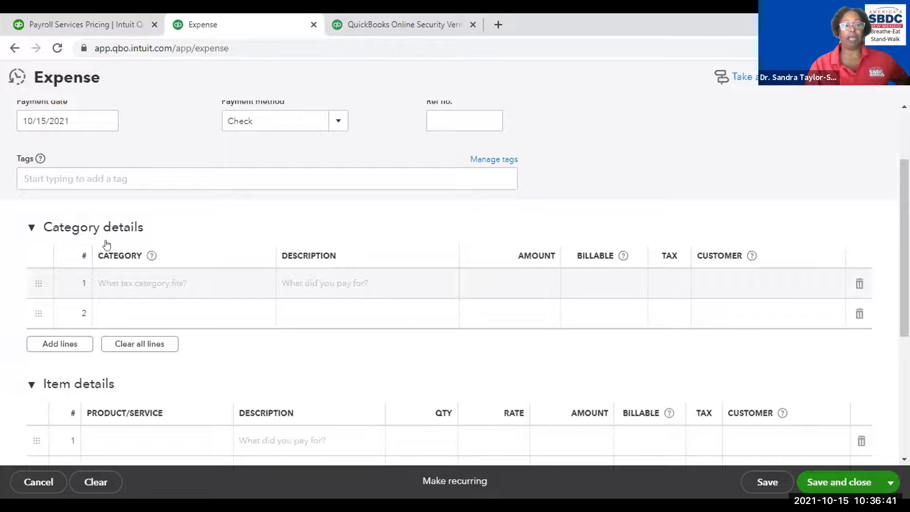
scroll(378, 307, "down", 3)
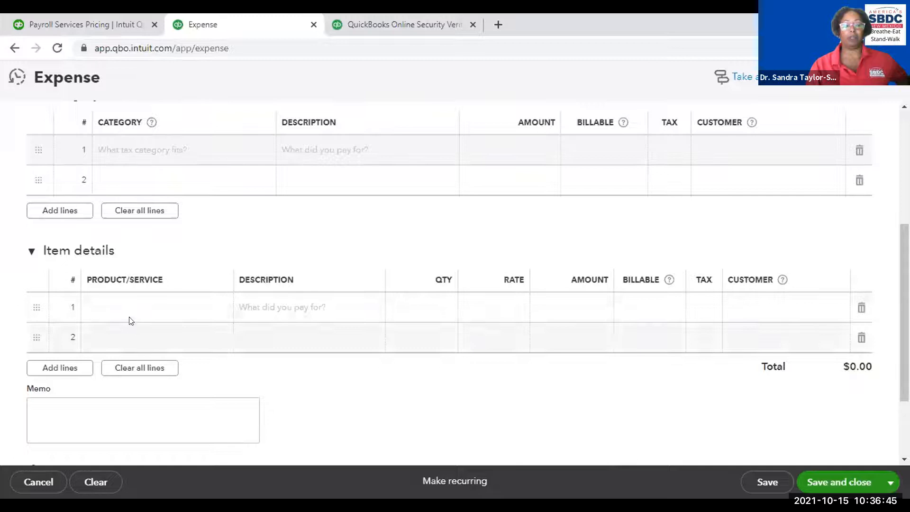
- Add the Pump product as the expense's first item line with a quantity of 5
left_click(112, 301)
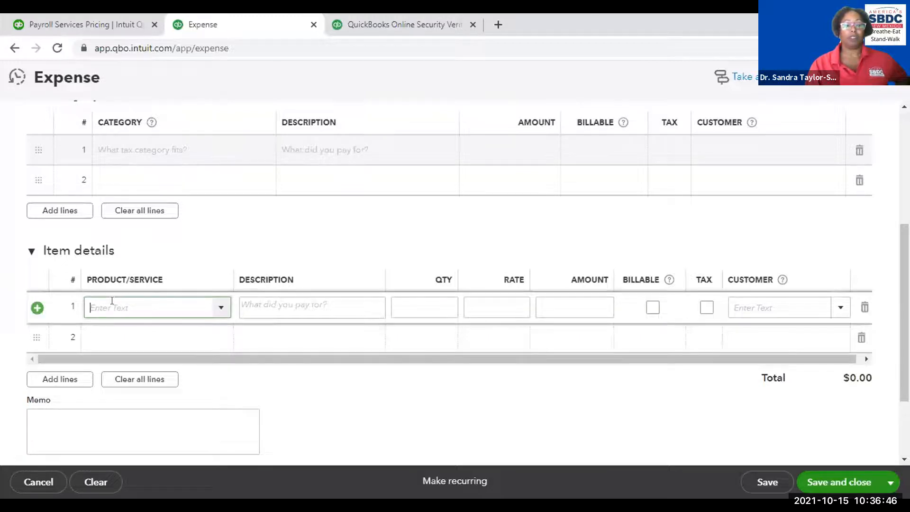
left_click(221, 309)
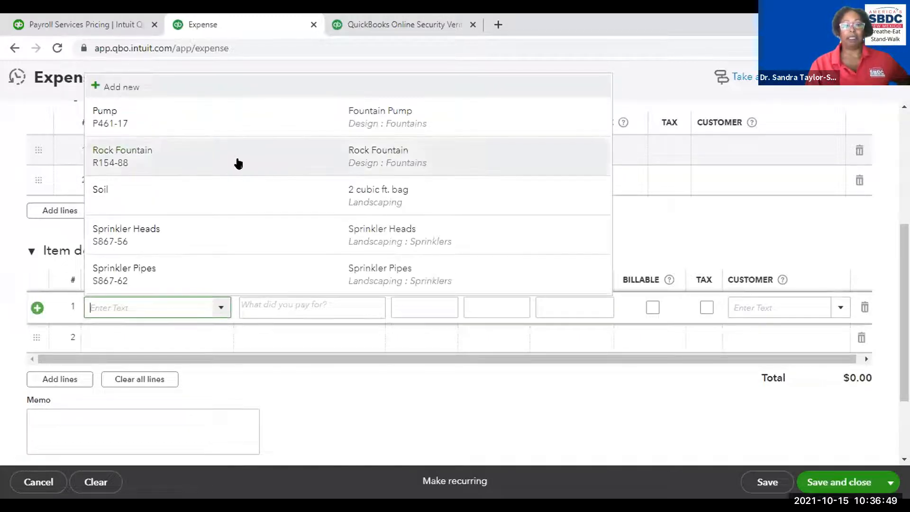
left_click(105, 117)
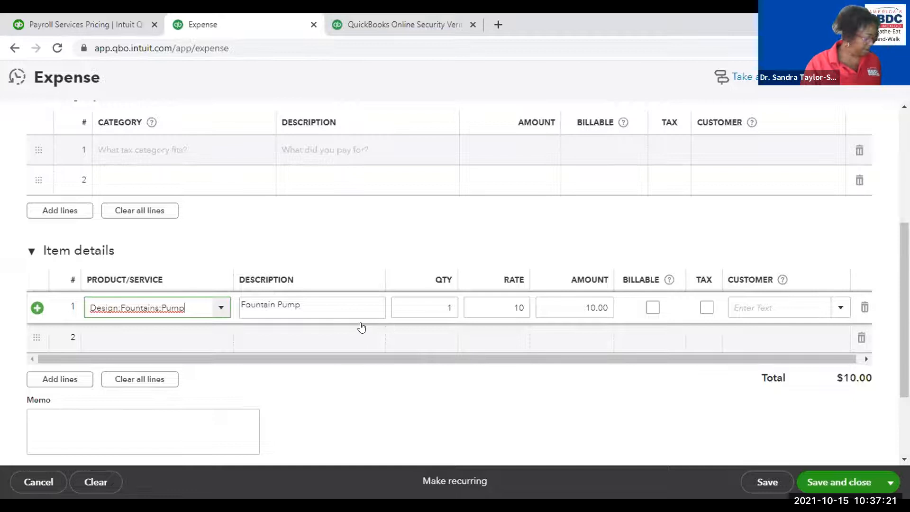
key("Tab")
key("Tab")
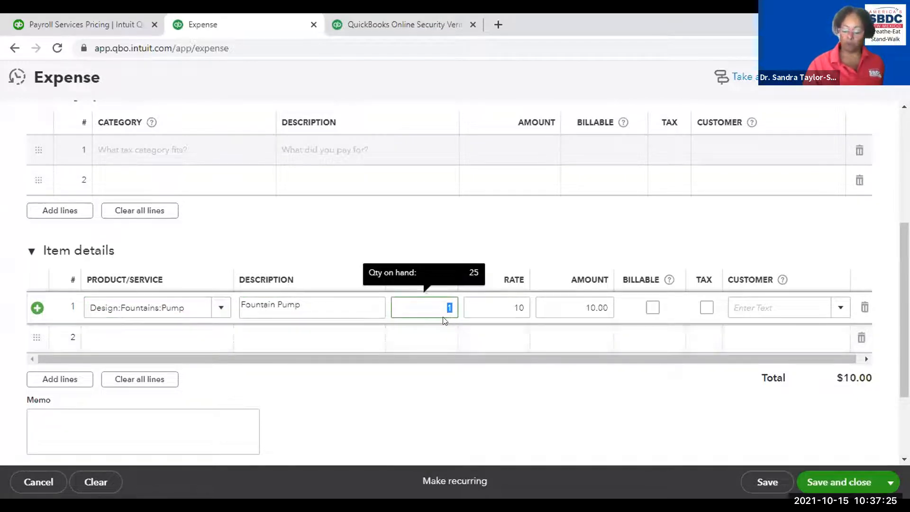
type("5")
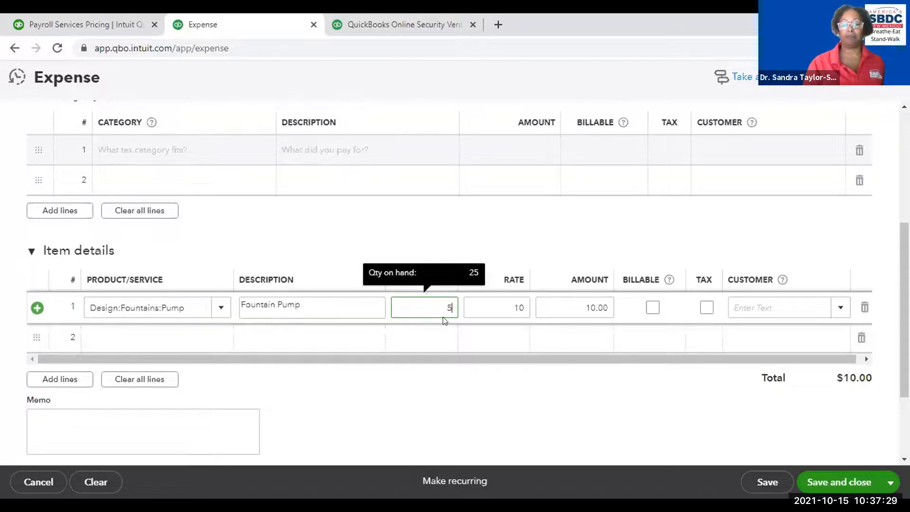
key("Tab")
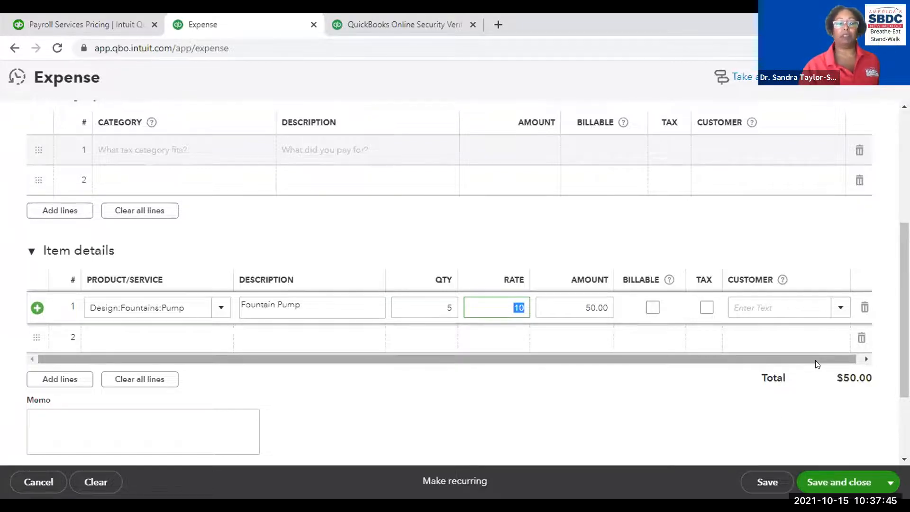
- Set the expense's payee to Hicks Hardware and decline prefilling it with values from the contact's last expense
scroll(815, 362, "up", 5)
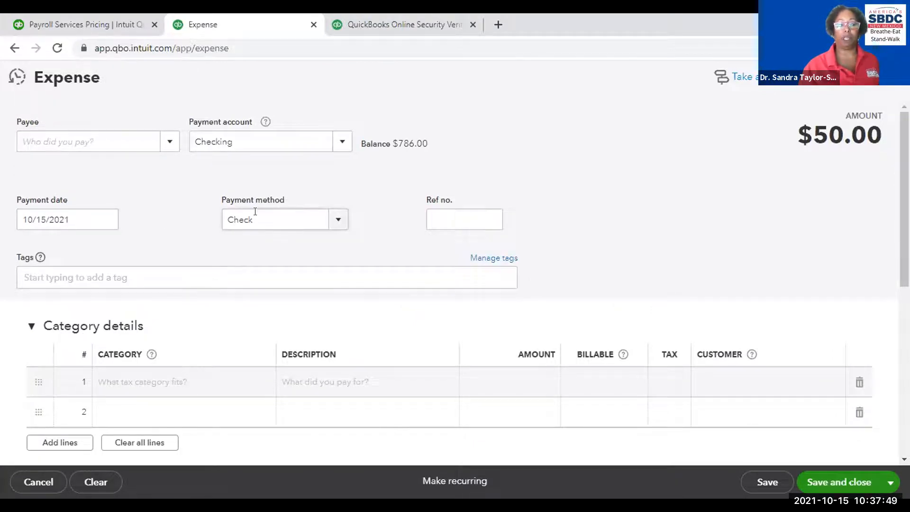
left_click(169, 142)
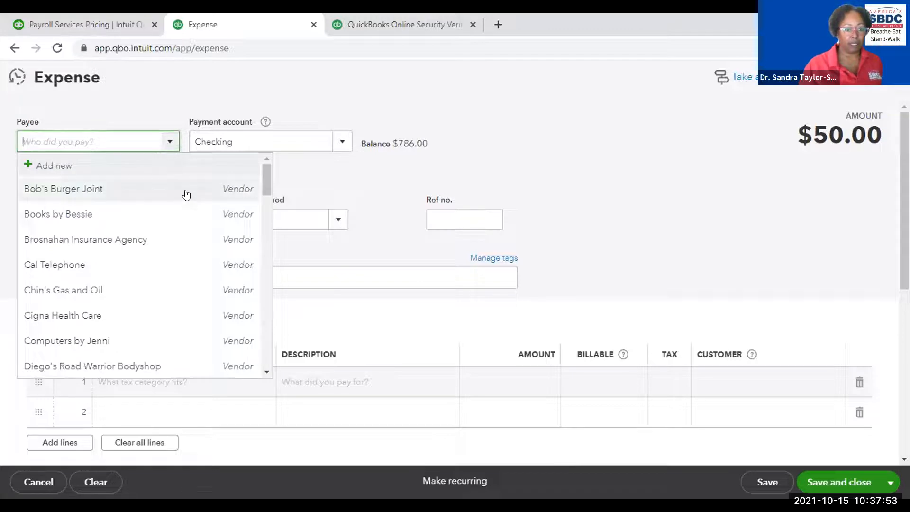
scroll(171, 268, "down", 5)
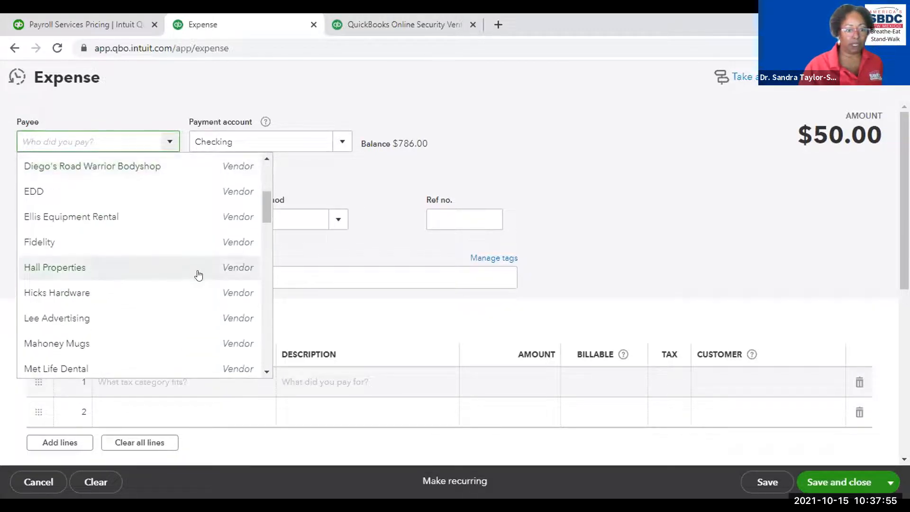
left_click(62, 292)
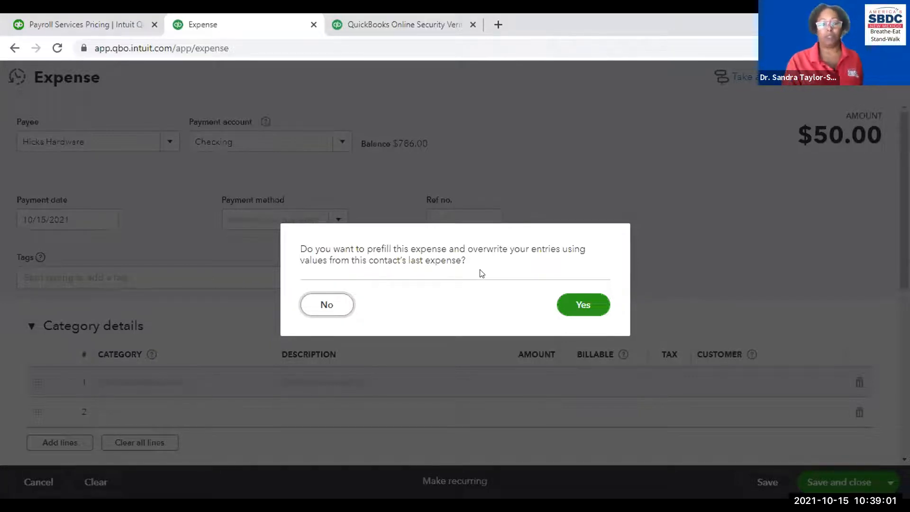
left_click(324, 307)
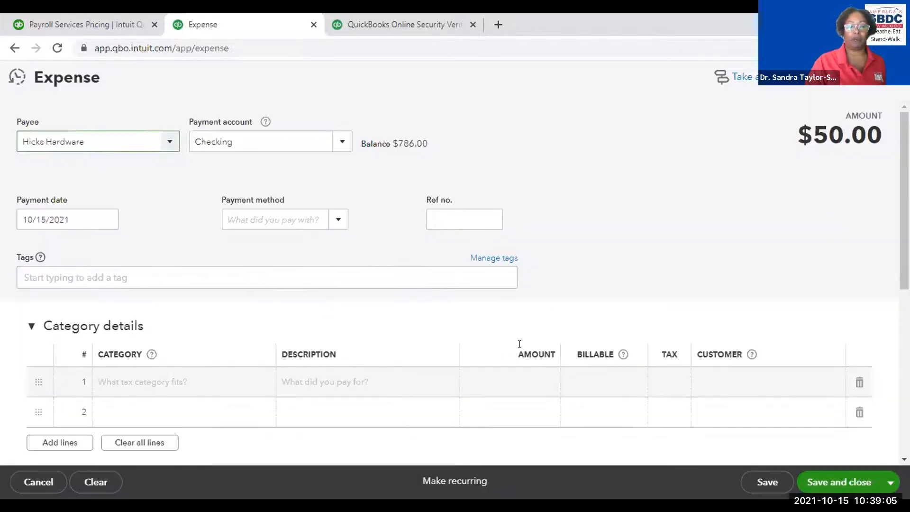
- Save and close the expense, and look over the actions available for it in the expense transactions list
scroll(569, 316, "down", 3)
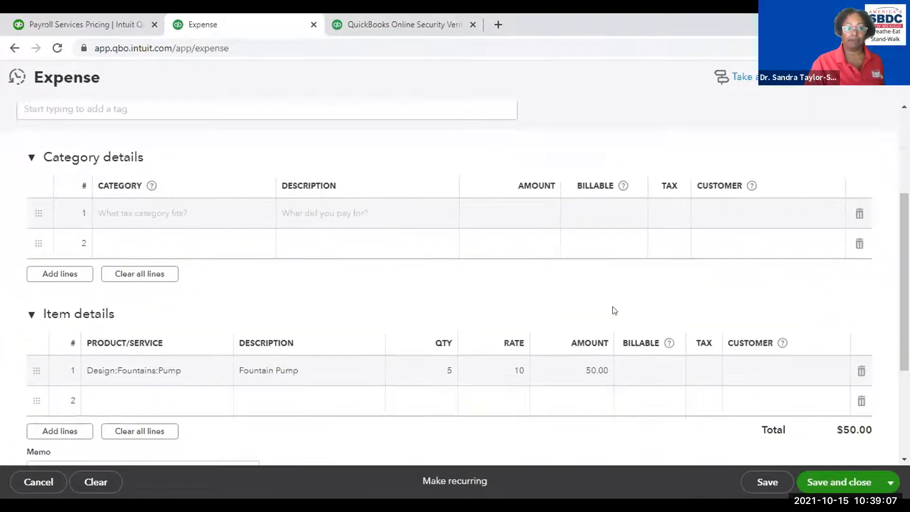
scroll(607, 308, "down", 4)
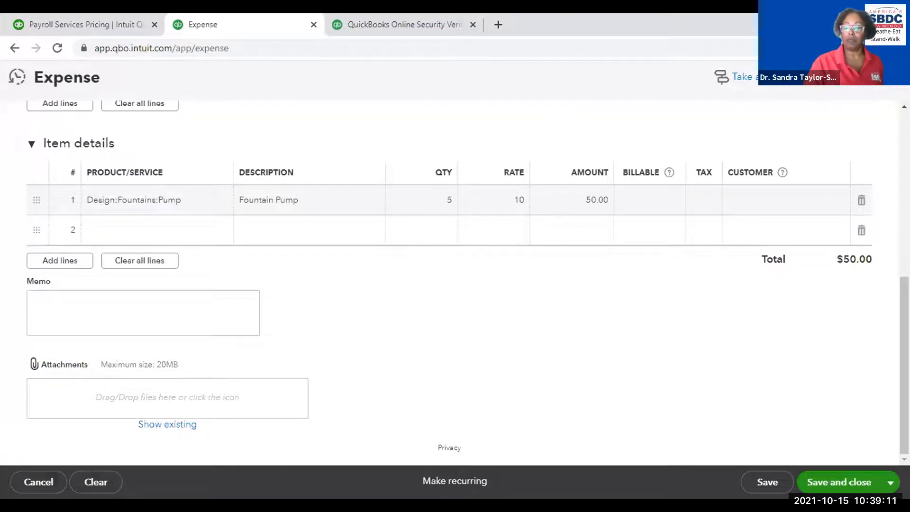
left_click(890, 484)
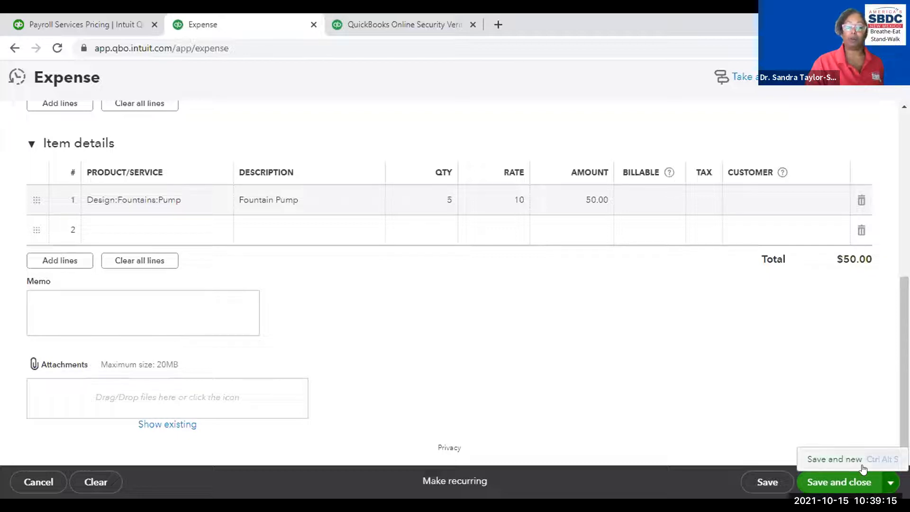
left_click(837, 483)
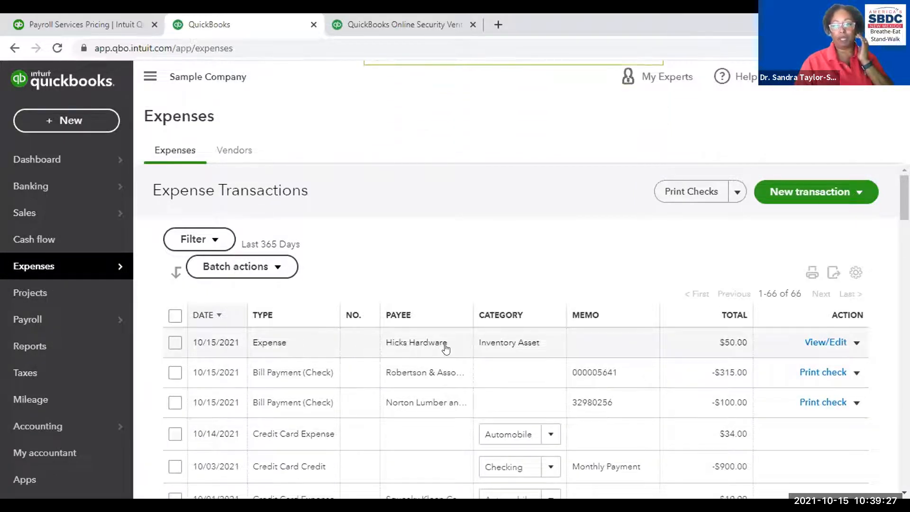
left_click(855, 342)
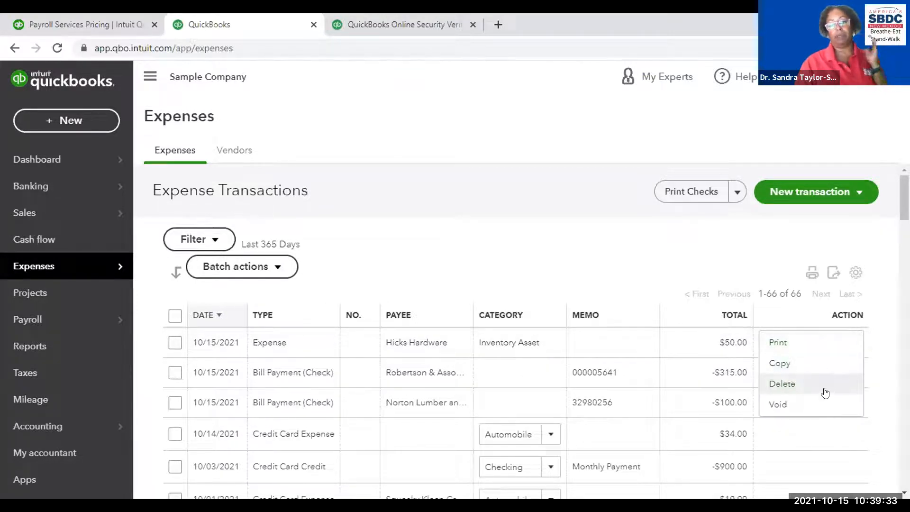
left_click(645, 280)
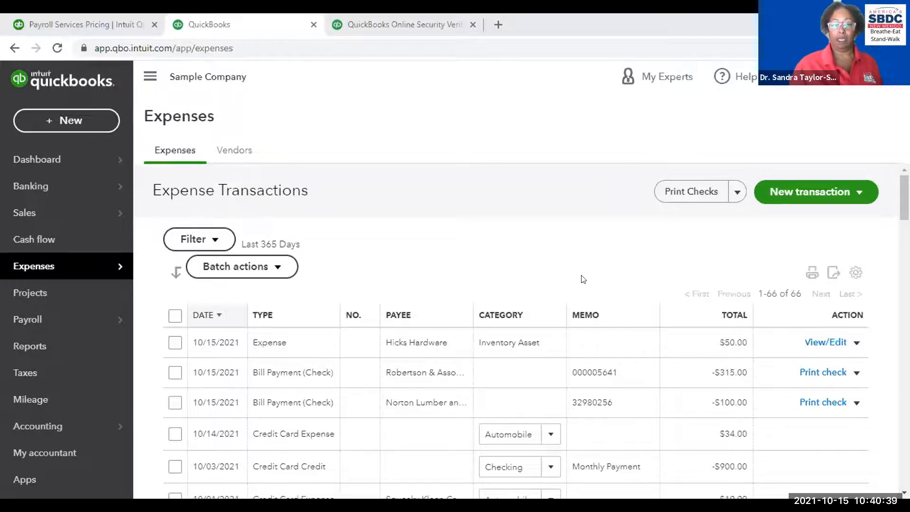
- Open the Sales overview and look over the setup steps for online payments, getting paid anywhere and sending payable invoices
mouse_move(71, 186)
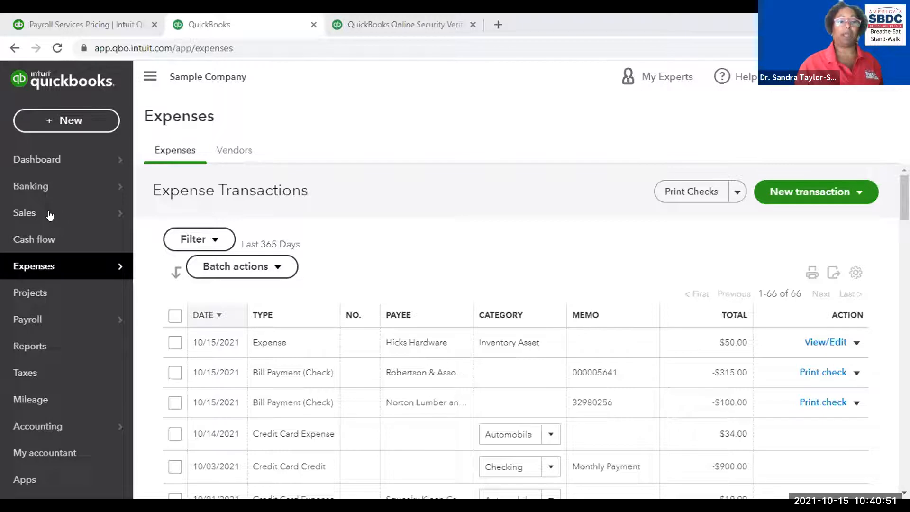
mouse_move(49, 215)
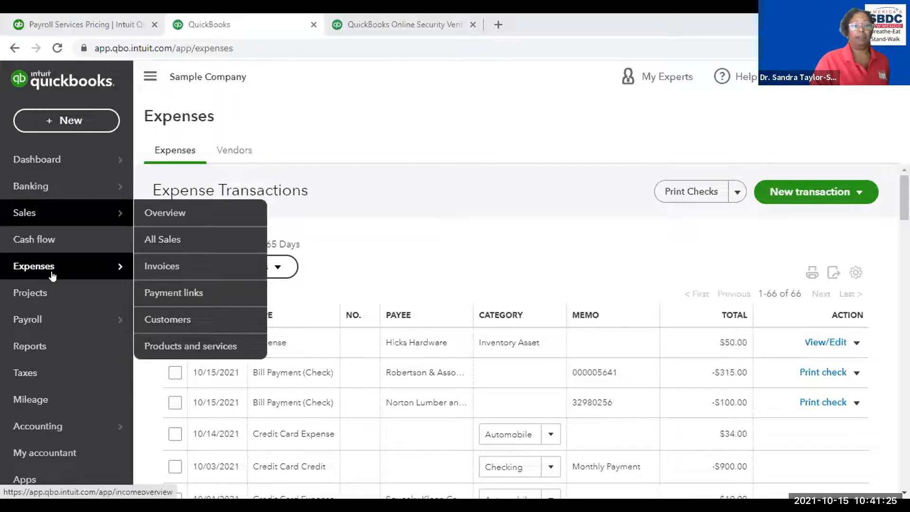
left_click(38, 213)
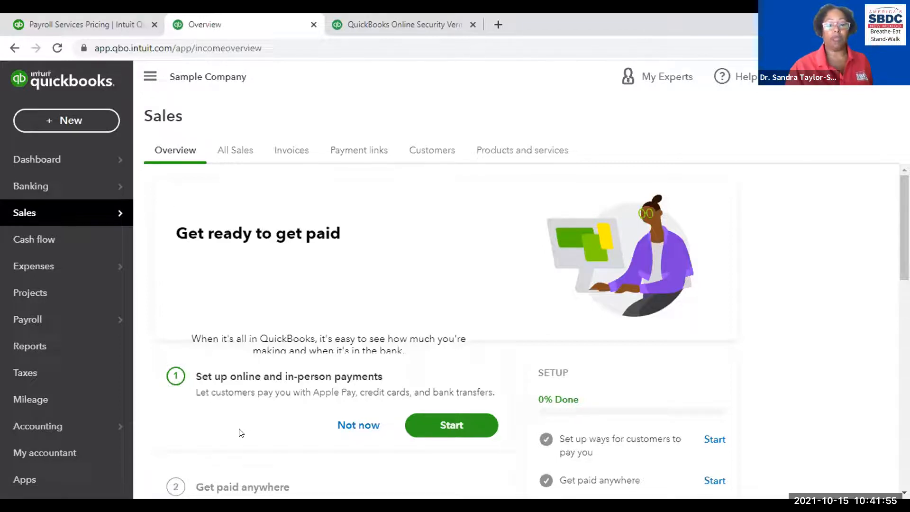
left_click(464, 434)
mouse_move(365, 373)
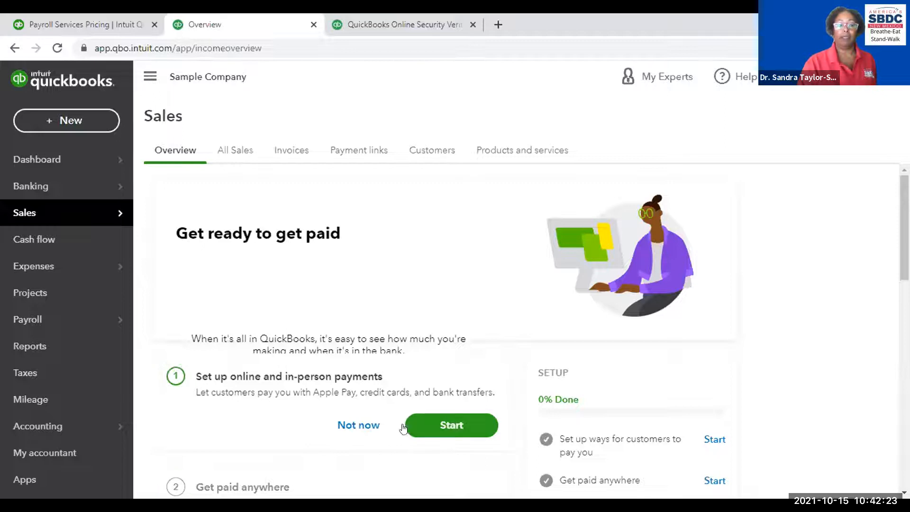
left_click(351, 422)
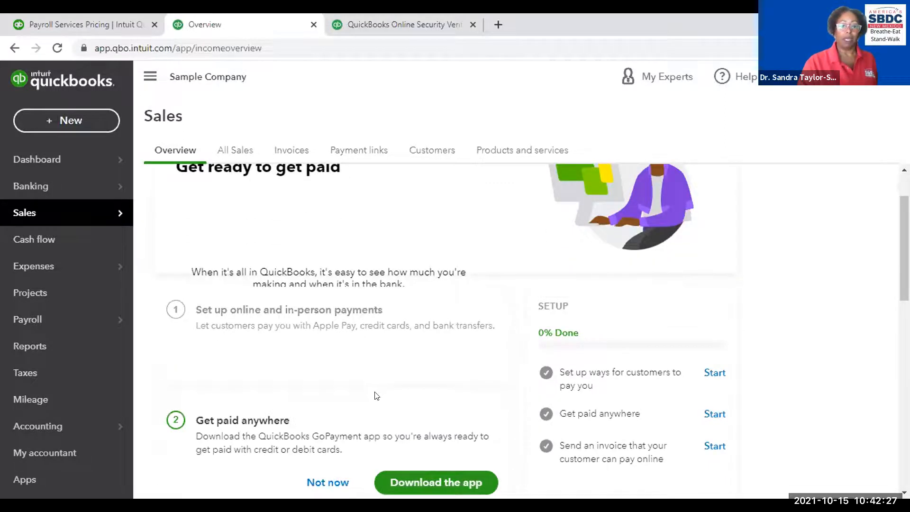
scroll(375, 396, "down", 1)
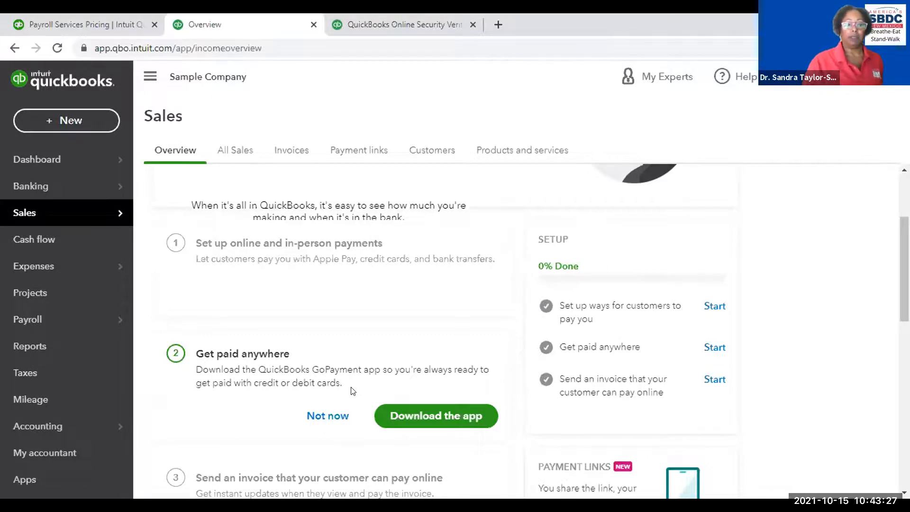
scroll(353, 391, "down", 3)
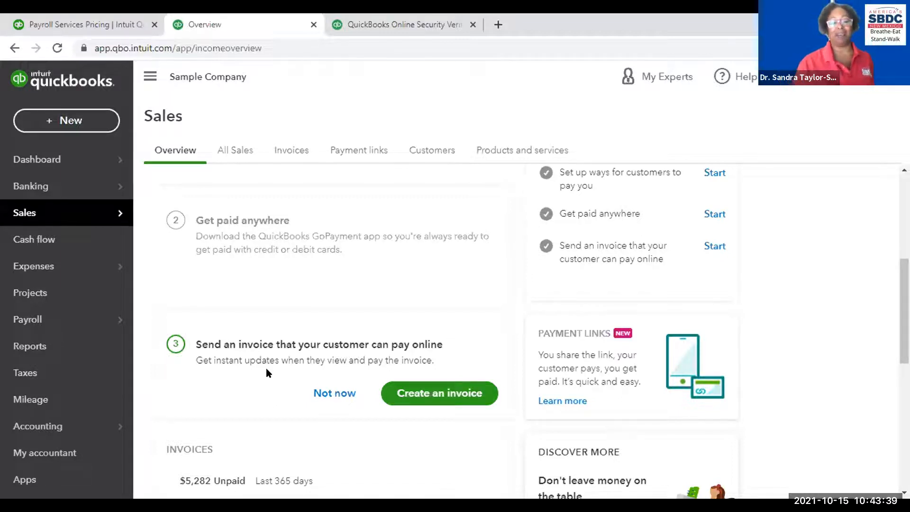
scroll(266, 368, "up", 6)
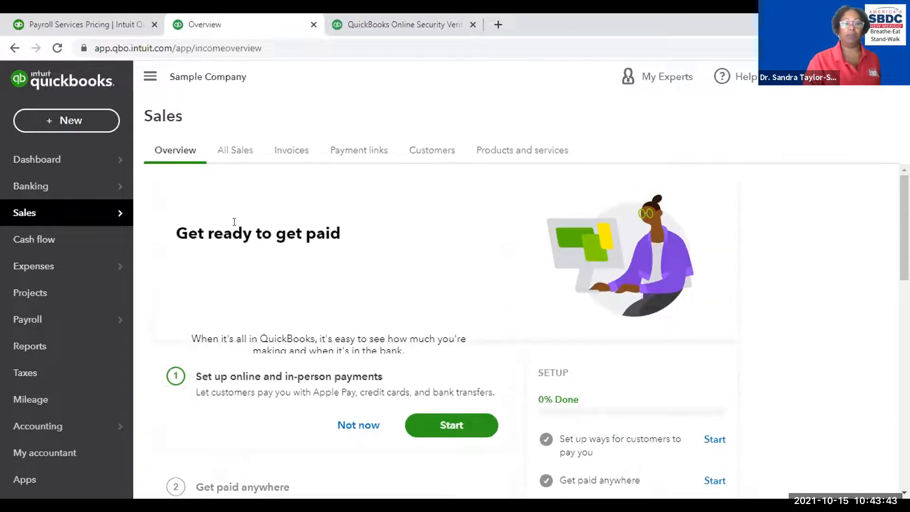
- Show all sales transactions and look over the import sources and the new transaction types without choosing any
left_click(235, 151)
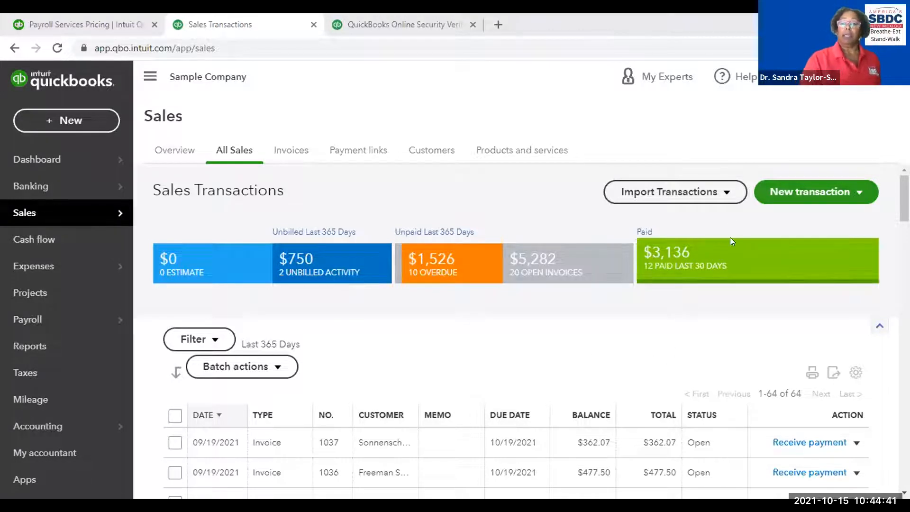
left_click(724, 195)
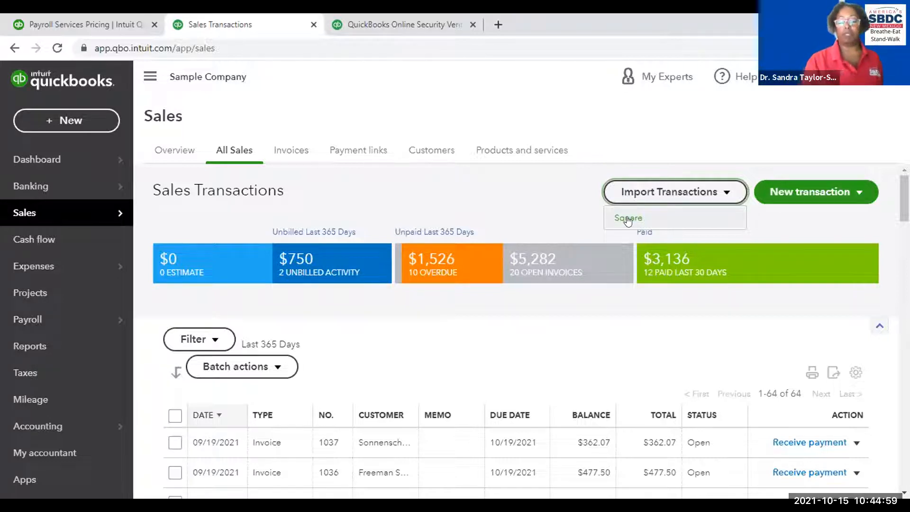
left_click(791, 218)
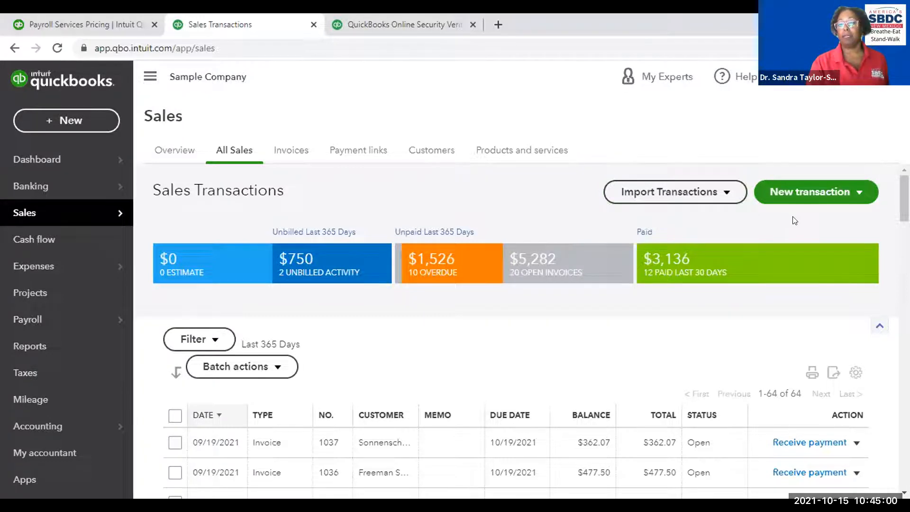
left_click(860, 192)
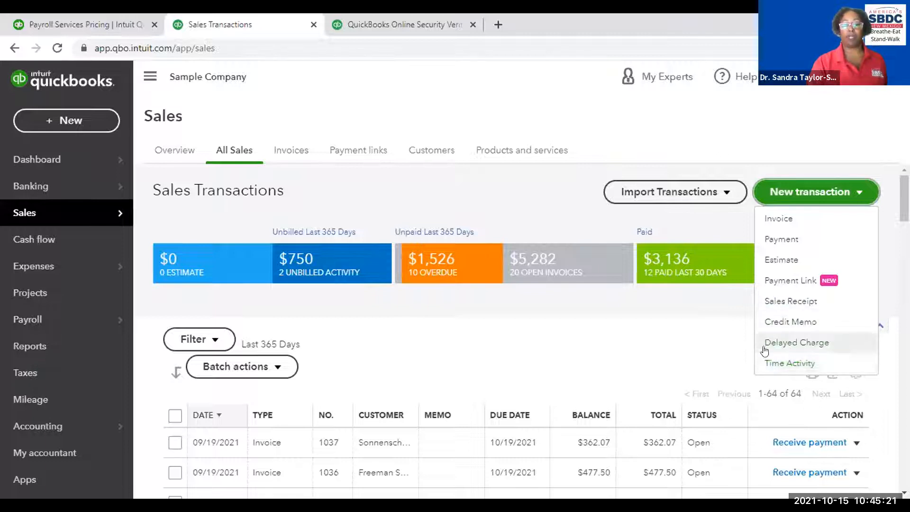
left_click(666, 329)
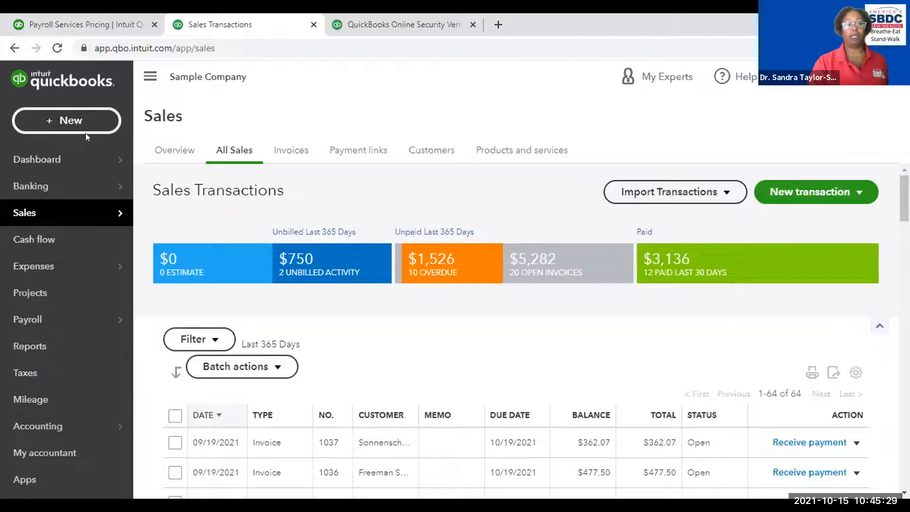
- Look over the new transaction types for customers, vendors and employees without choosing any, and browse the sales transactions list
left_click(58, 121)
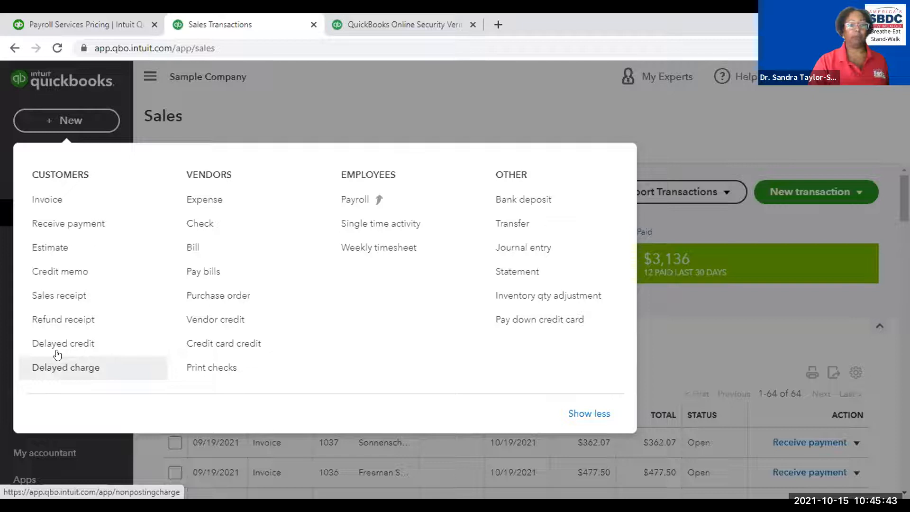
left_click(257, 108)
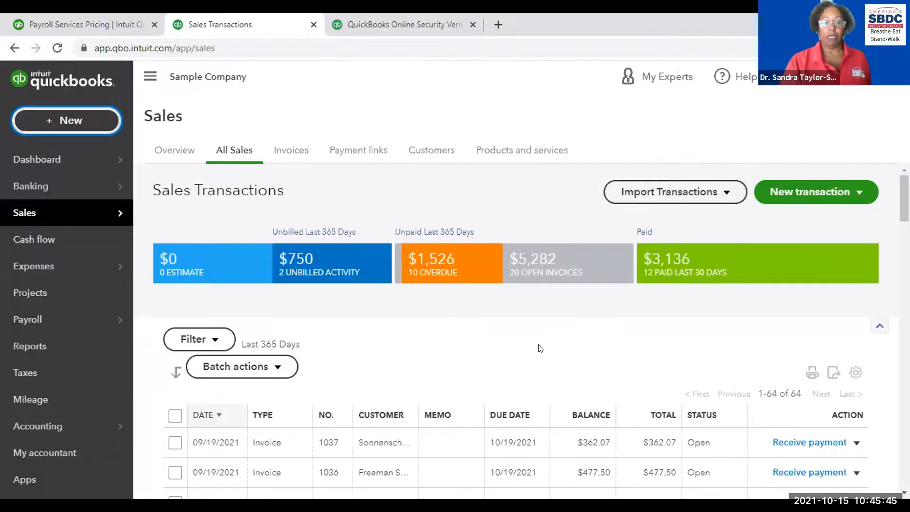
scroll(541, 348, "down", 2)
scroll(526, 285, "down", 1)
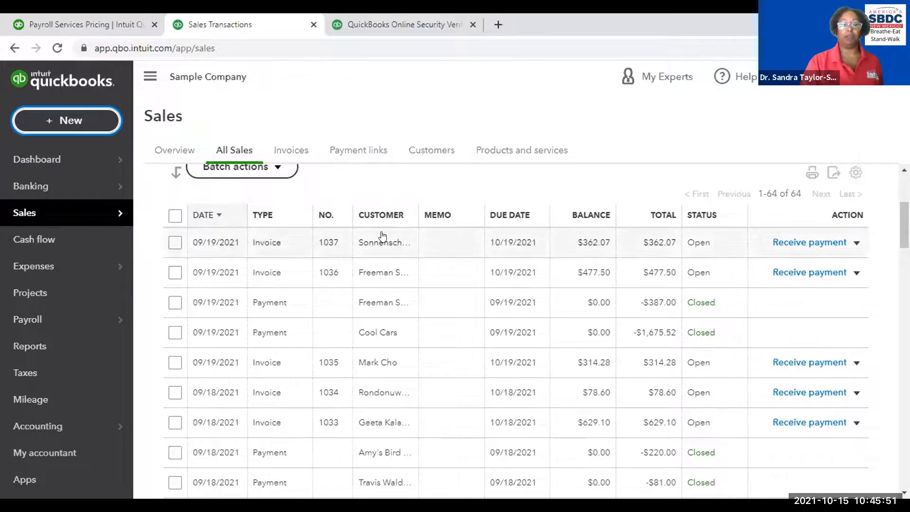
- Sort the sales transactions by memo, and widen the Customer column enough to read the customer names in full
scroll(407, 244, "up", 1)
left_click(420, 282)
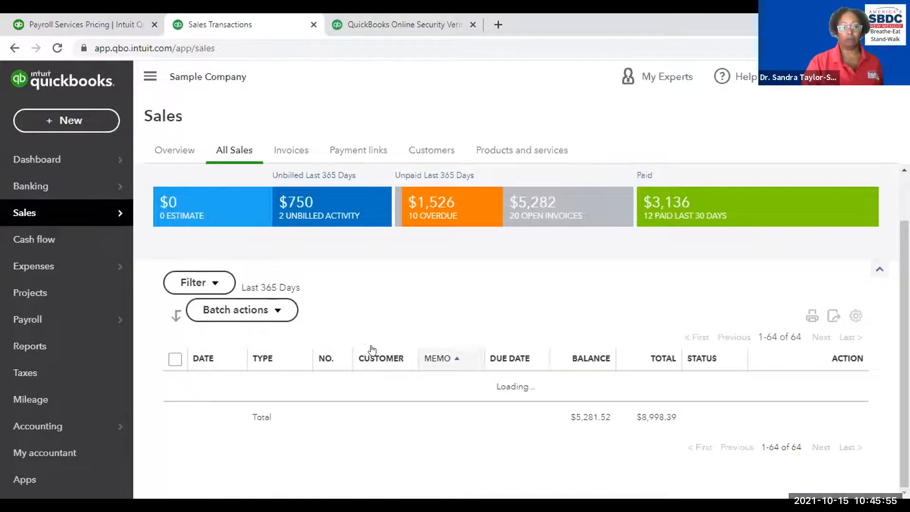
scroll(422, 272, "up", 1)
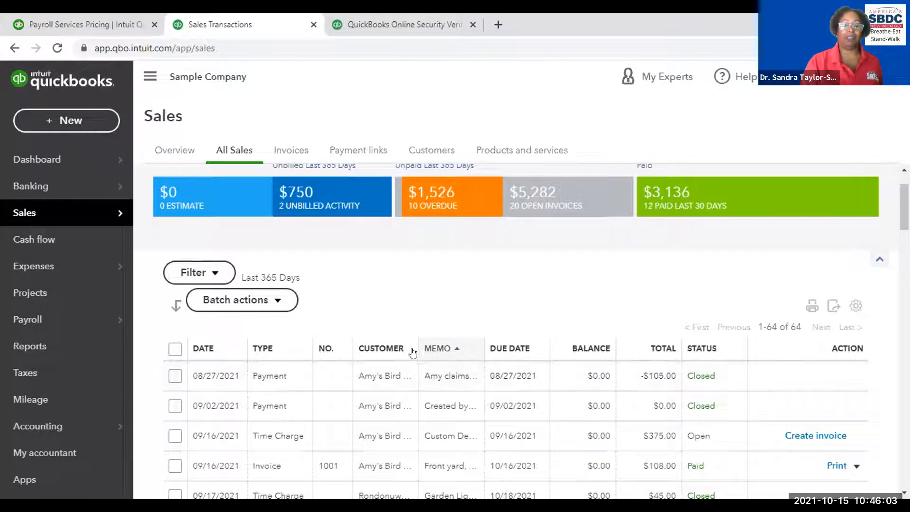
left_click_drag(419, 344, 477, 349)
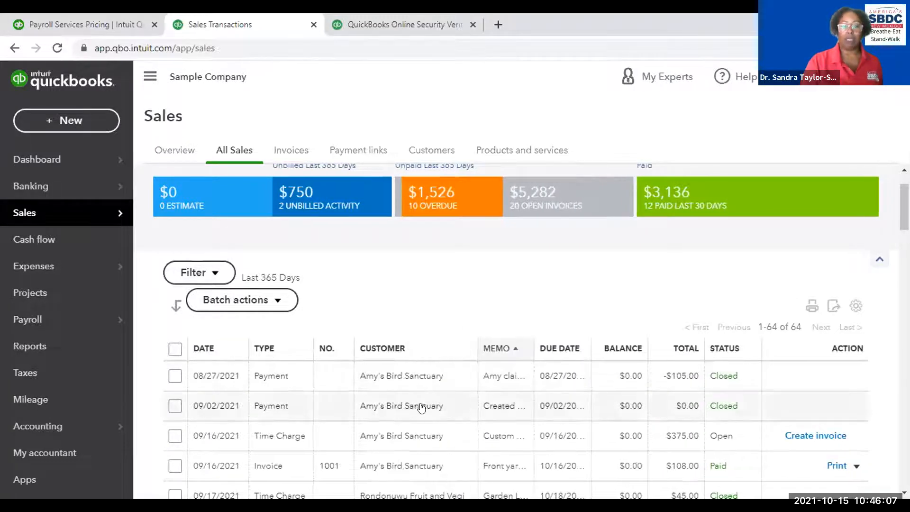
scroll(423, 402, "down", 2)
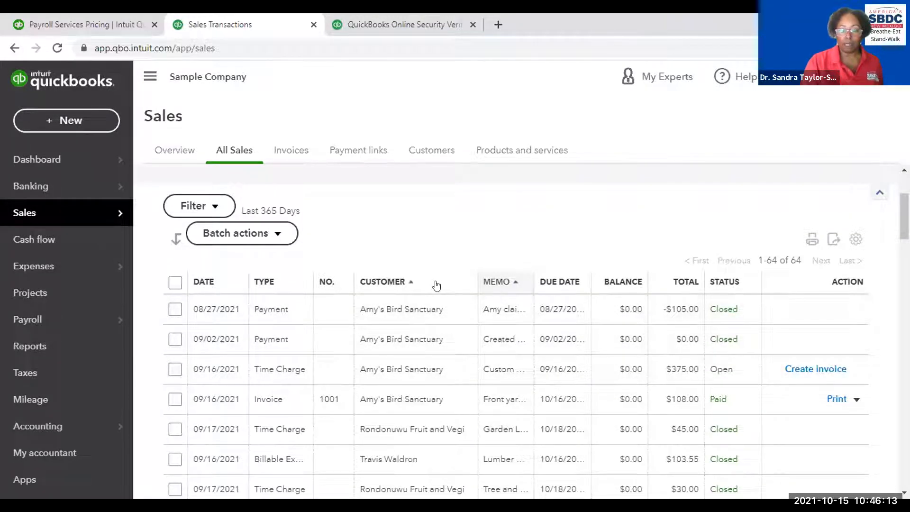
scroll(423, 328, "down", 4)
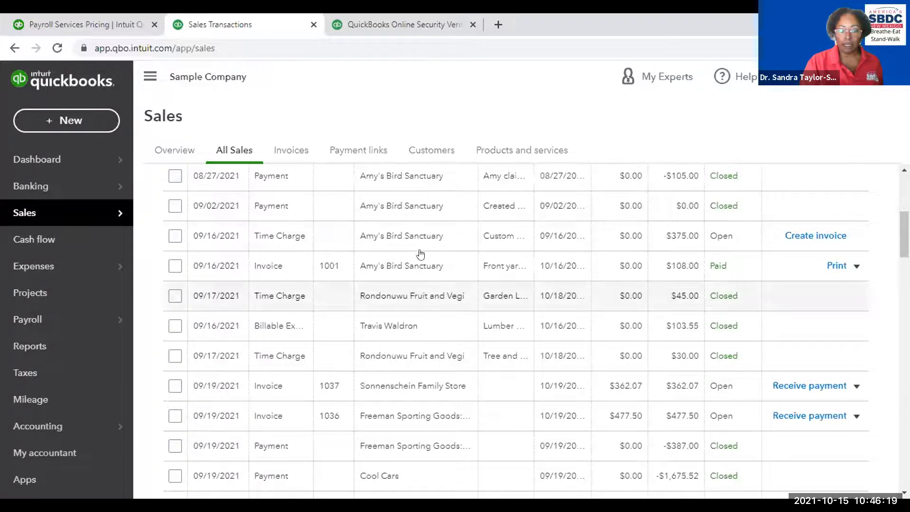
scroll(416, 258, "down", 2)
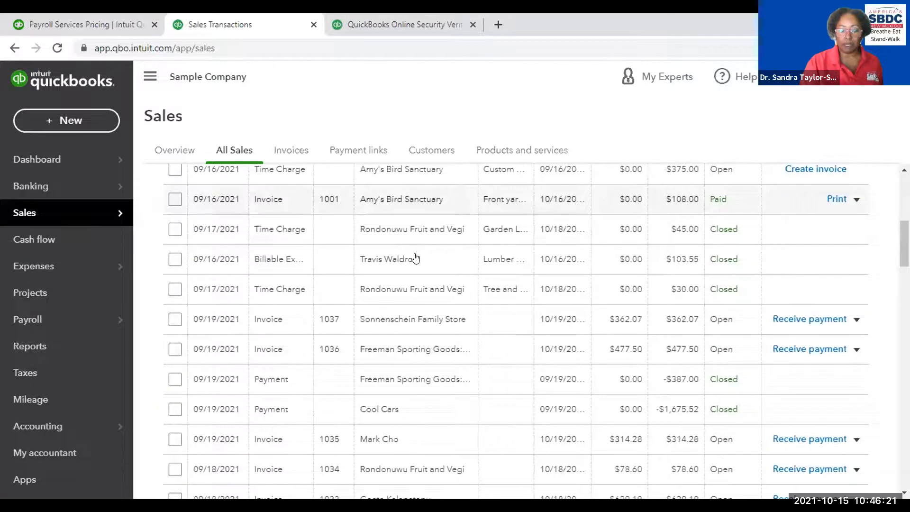
scroll(415, 258, "up", 5)
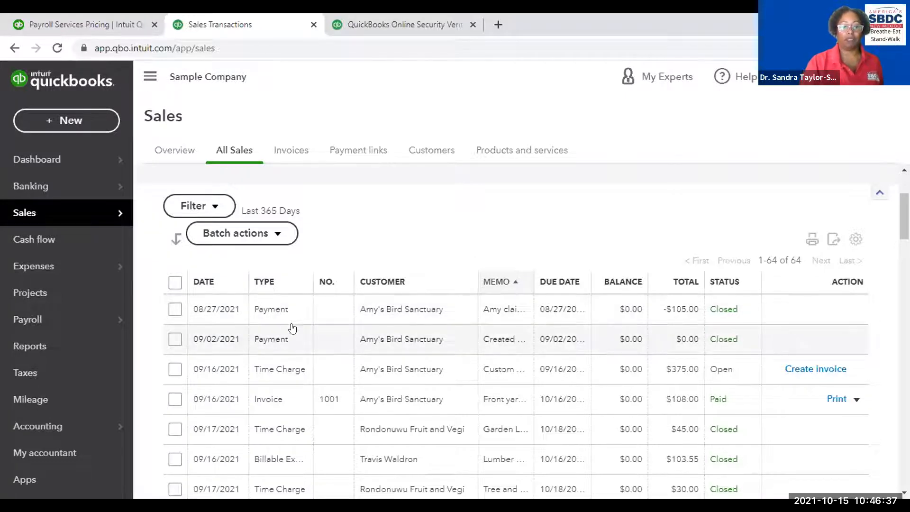
- Sort the sales transactions by date and by transaction type, and look through the different types listed
left_click(222, 281)
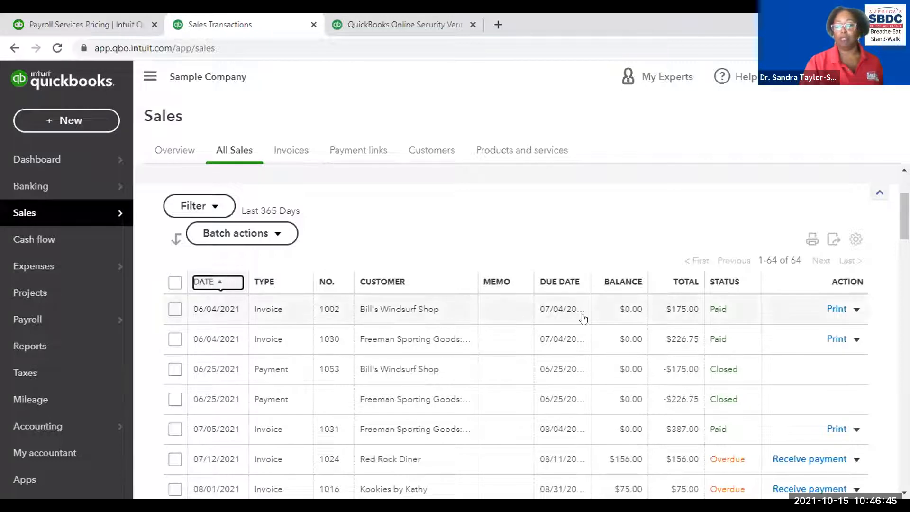
left_click(277, 284)
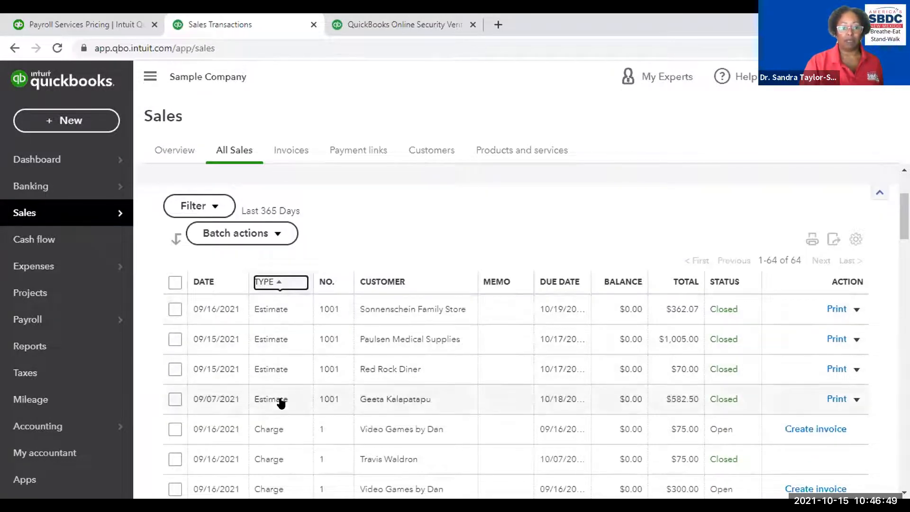
scroll(281, 400, "down", 3)
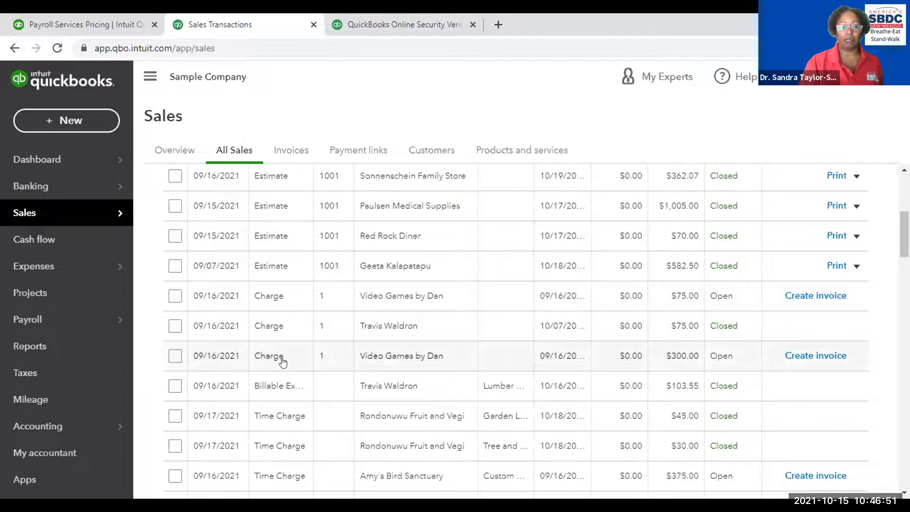
scroll(279, 358, "down", 3)
scroll(271, 380, "down", 1)
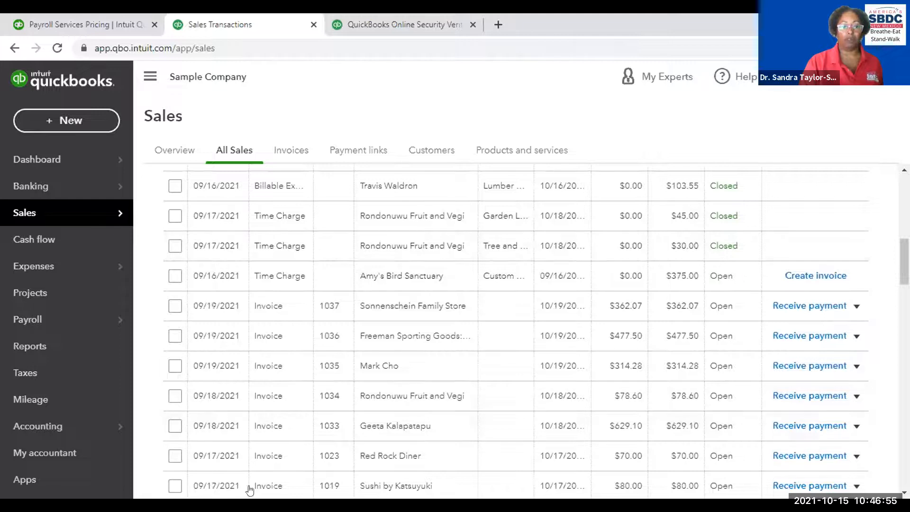
scroll(544, 382, "up", 15)
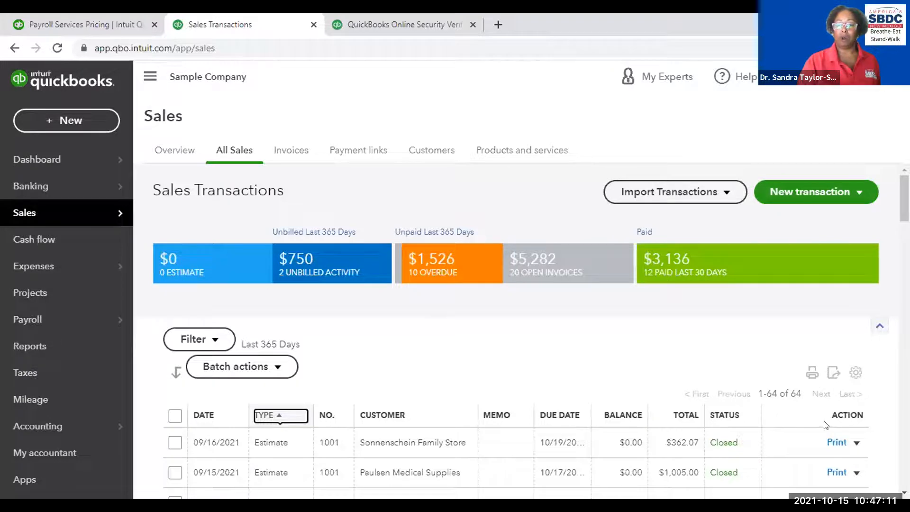
- Look over the further actions available for the Sonnenschein Family Store estimate without choosing any
left_click(856, 445)
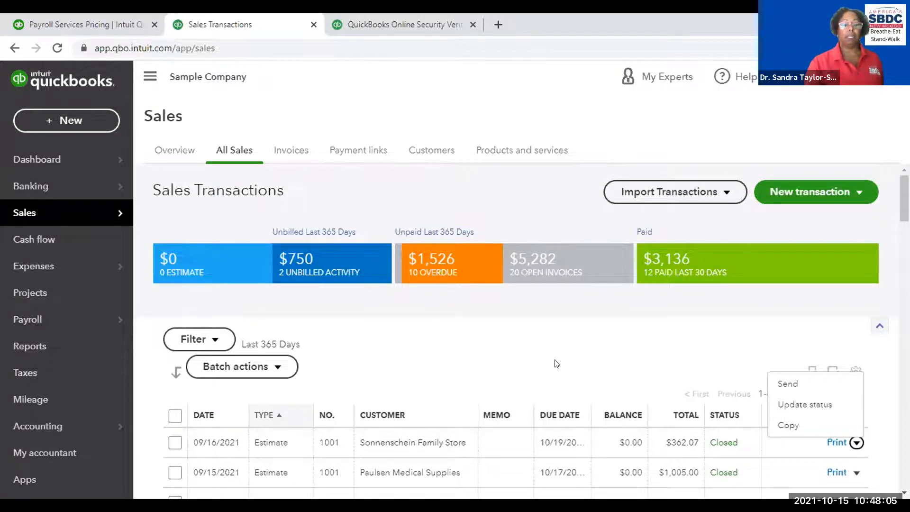
left_click(679, 360)
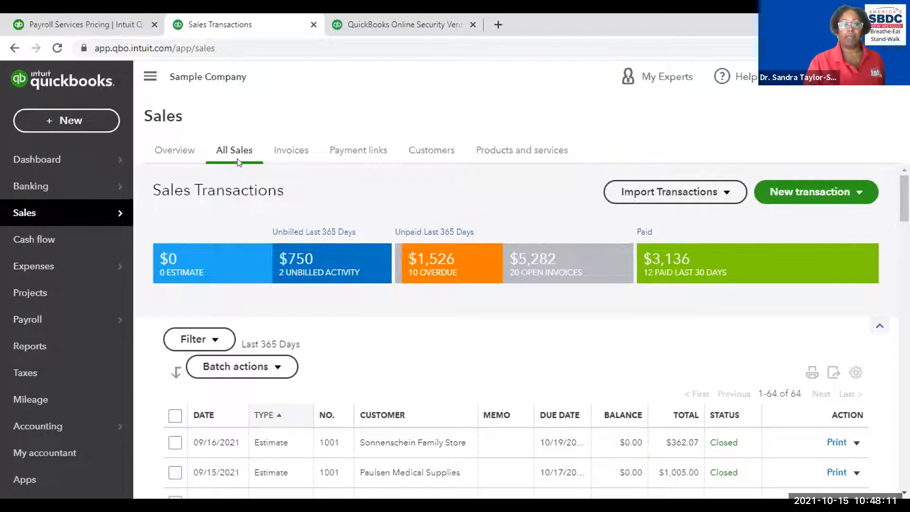
- Show the sales invoices and dismiss the tip about filtering by date and status
left_click(277, 163)
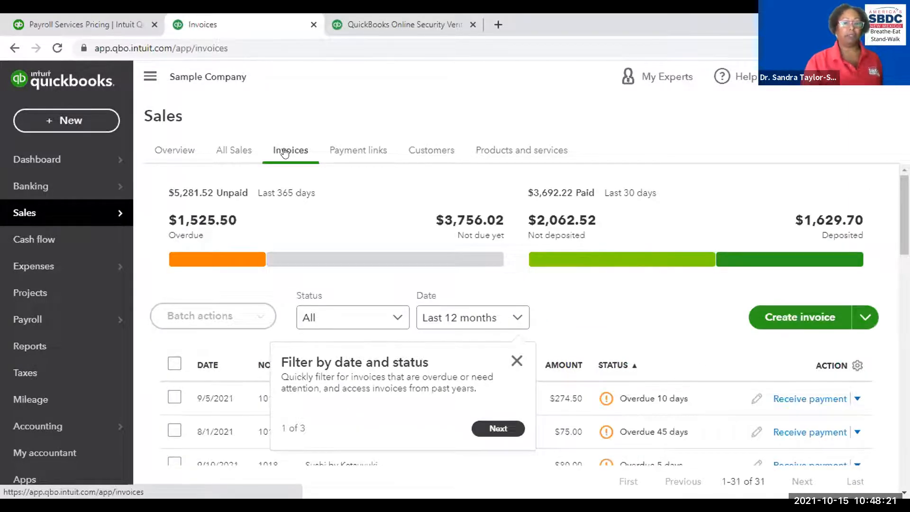
left_click(517, 360)
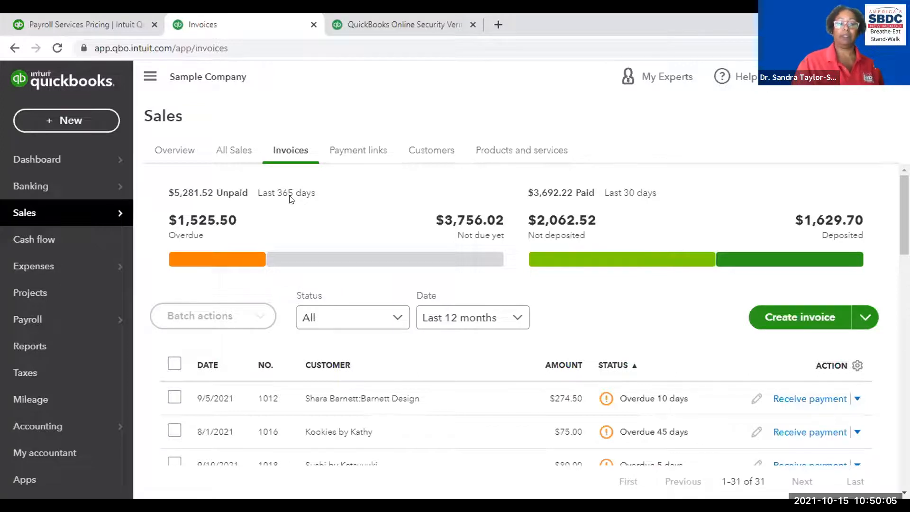
- Examine the invoice list by status, comparing overdue, upcoming, paid and deposited invoices and the action offered for each
scroll(409, 330, "down", 1)
scroll(410, 330, "down", 4)
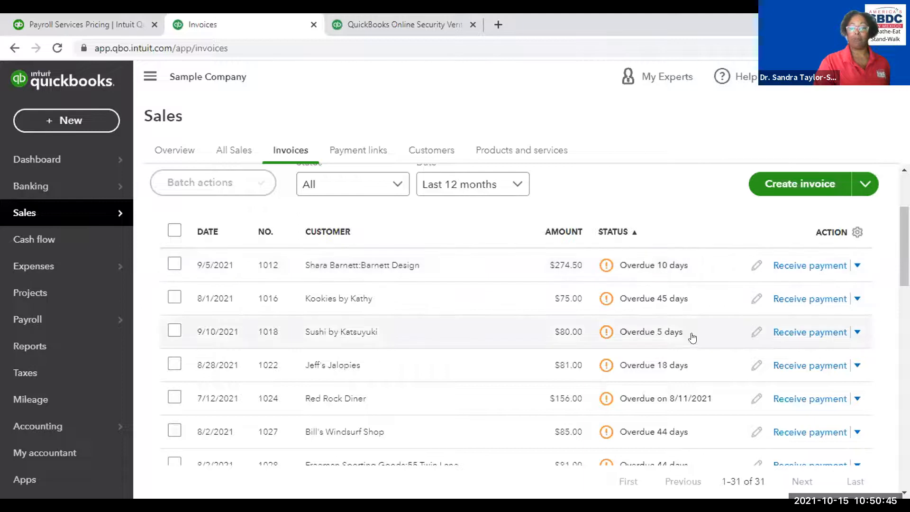
scroll(687, 326, "down", 5)
scroll(685, 322, "down", 3)
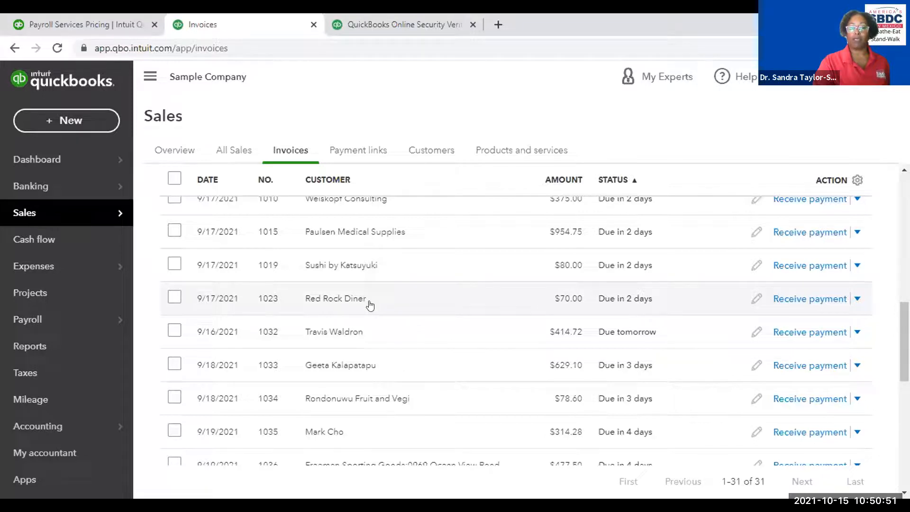
scroll(562, 305, "down", 1)
scroll(564, 285, "down", 1)
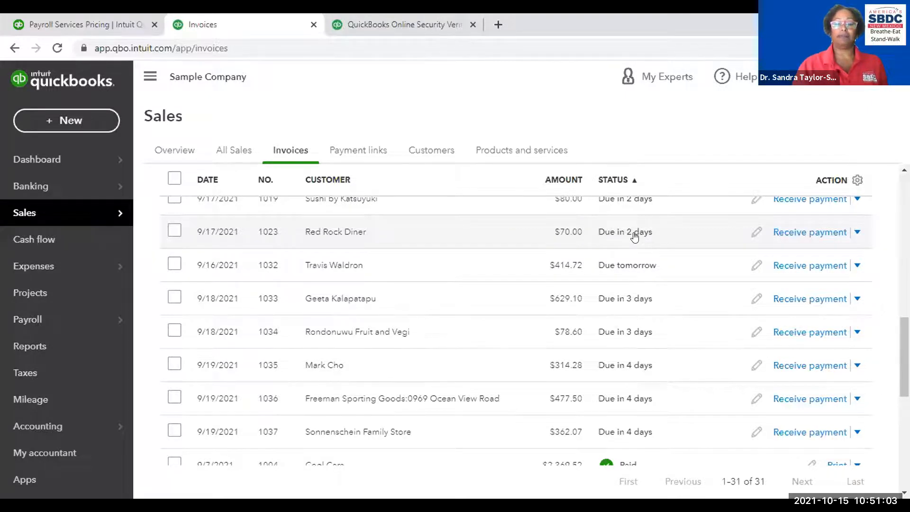
scroll(675, 225, "down", 5)
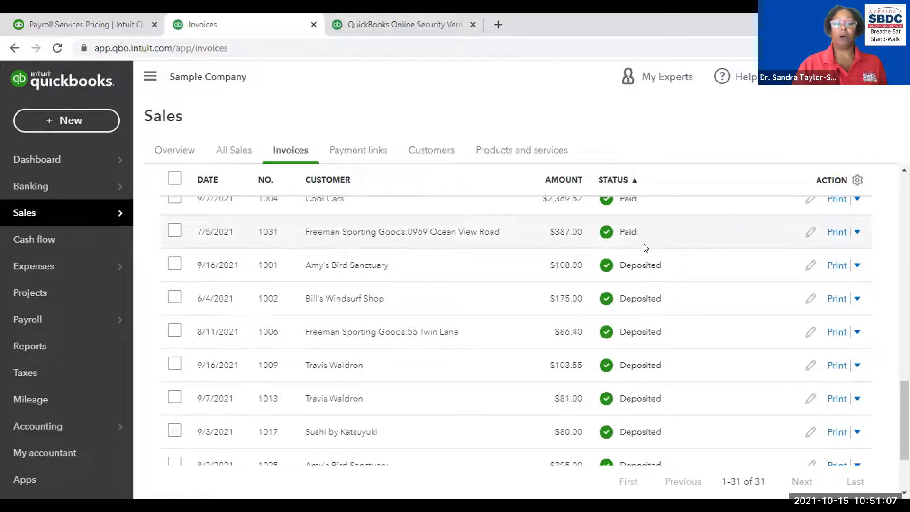
scroll(669, 252, "up", 2)
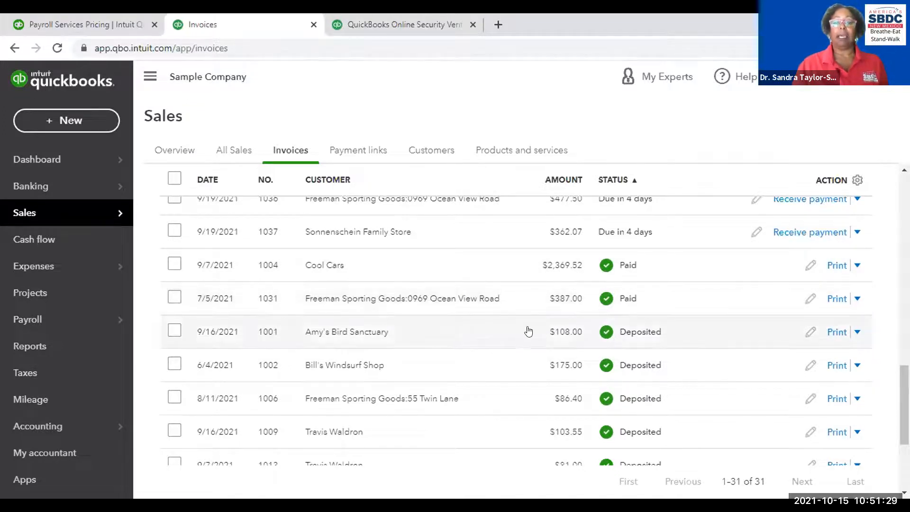
scroll(564, 332, "down", 2)
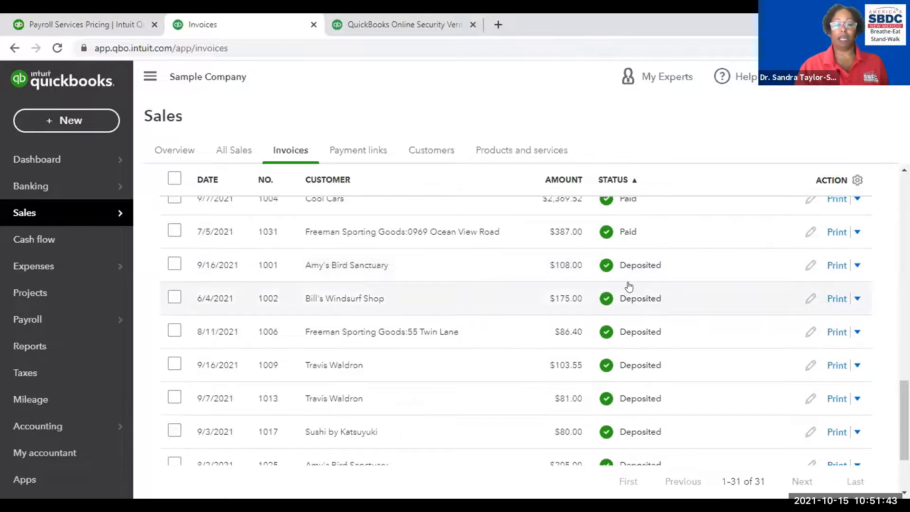
scroll(629, 286, "down", 3)
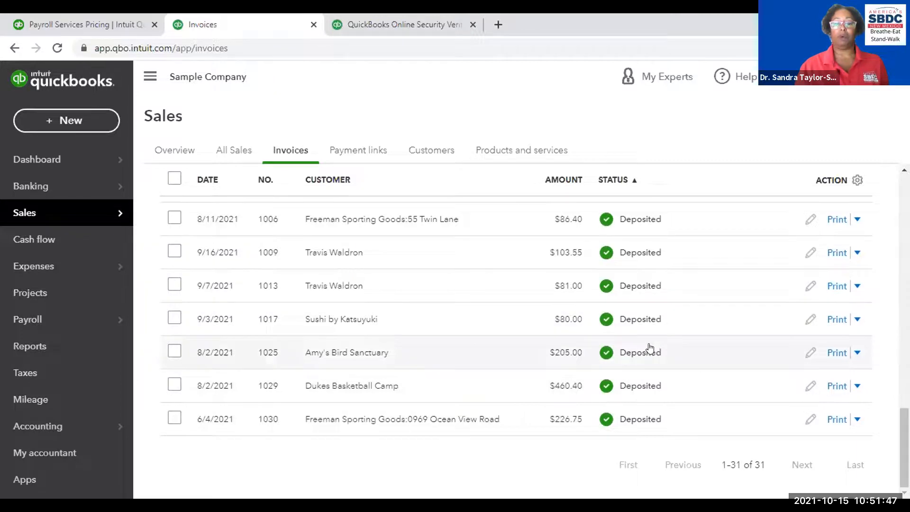
scroll(645, 353, "up", 3)
scroll(668, 405, "up", 8)
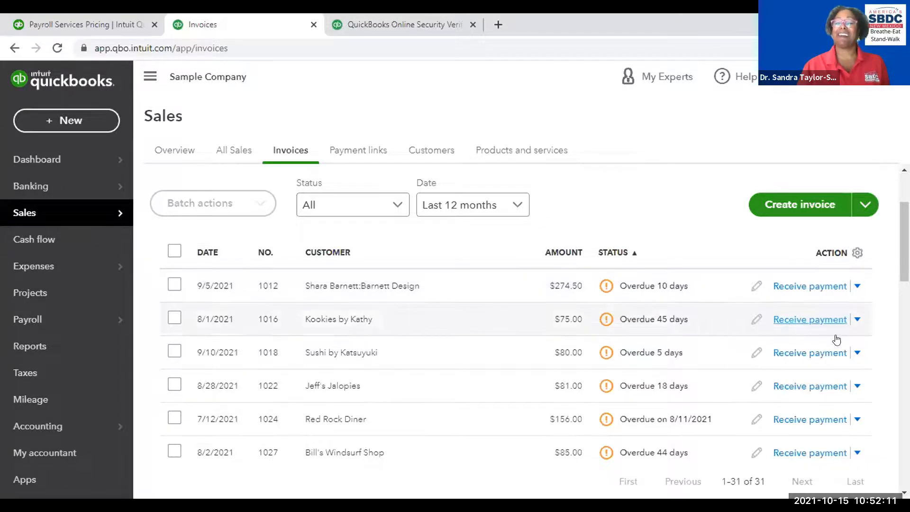
- Look over the further actions for the deposited Amy's Bird Sanctuary invoice and the unpaid Sonnenschein Family Store invoice without choosing any
scroll(829, 353, "down", 3)
scroll(828, 355, "down", 12)
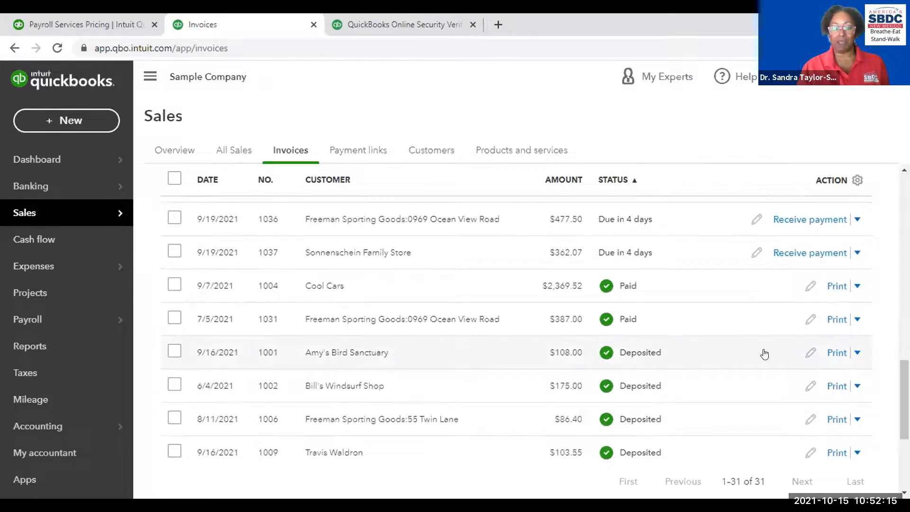
left_click(857, 353)
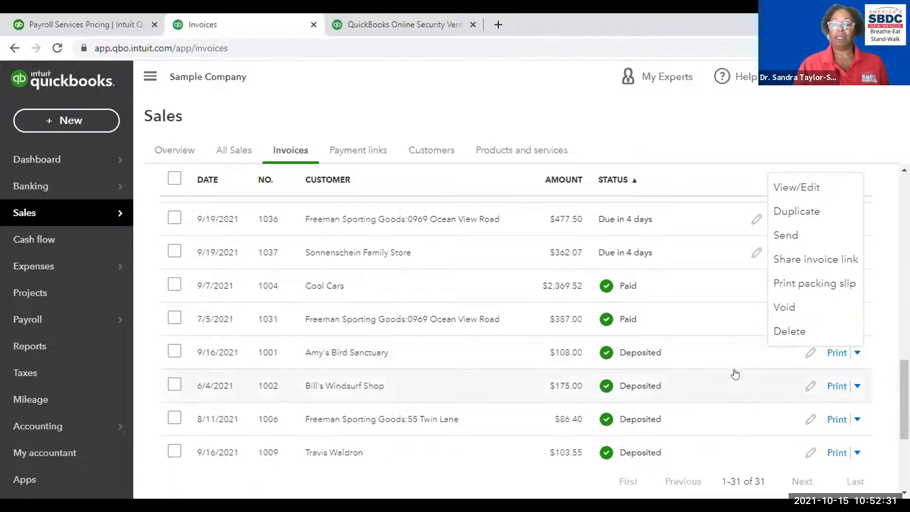
key("Escape")
left_click(858, 253)
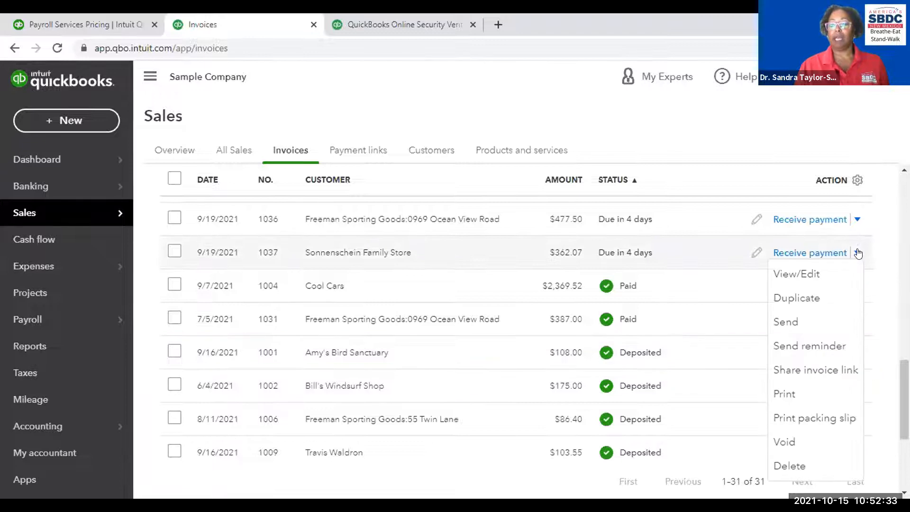
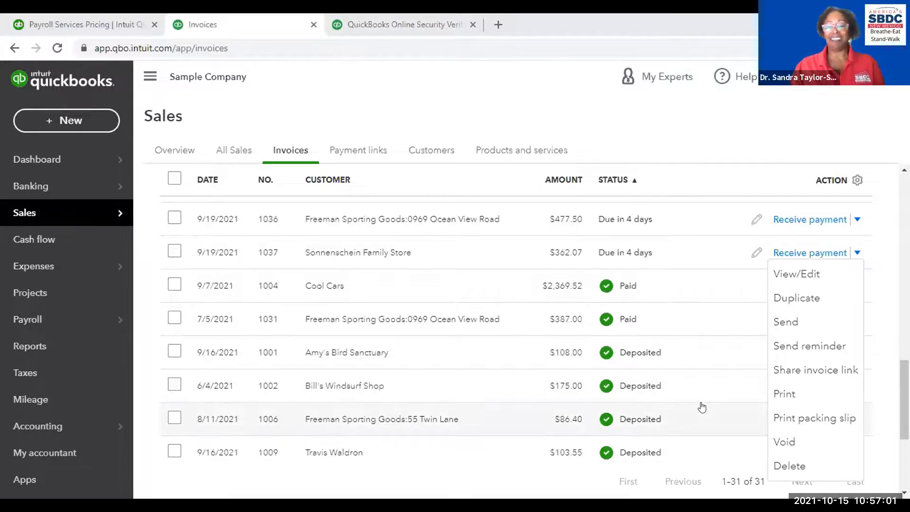
left_click(738, 128)
- Start creating a new invoice from the sales invoice list and begin the invoicing setup
scroll(718, 345, "up", 1)
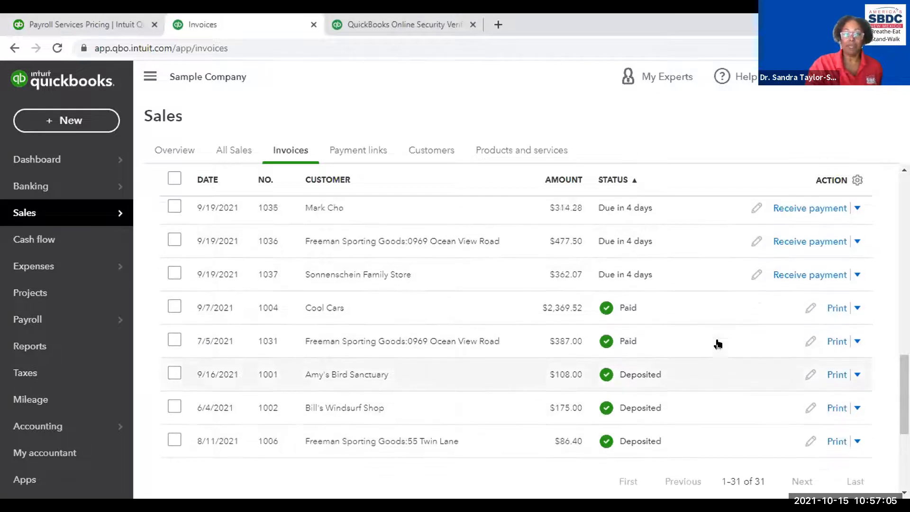
scroll(715, 360, "up", 15)
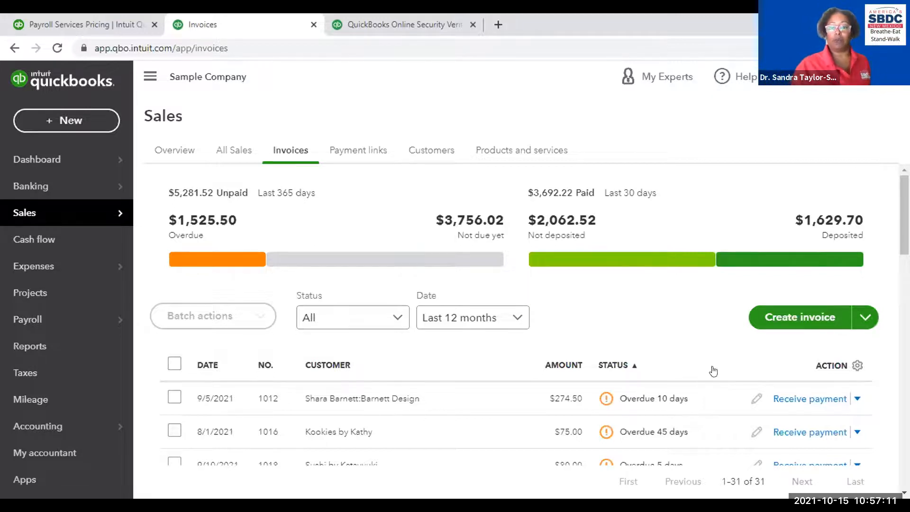
left_click(799, 320)
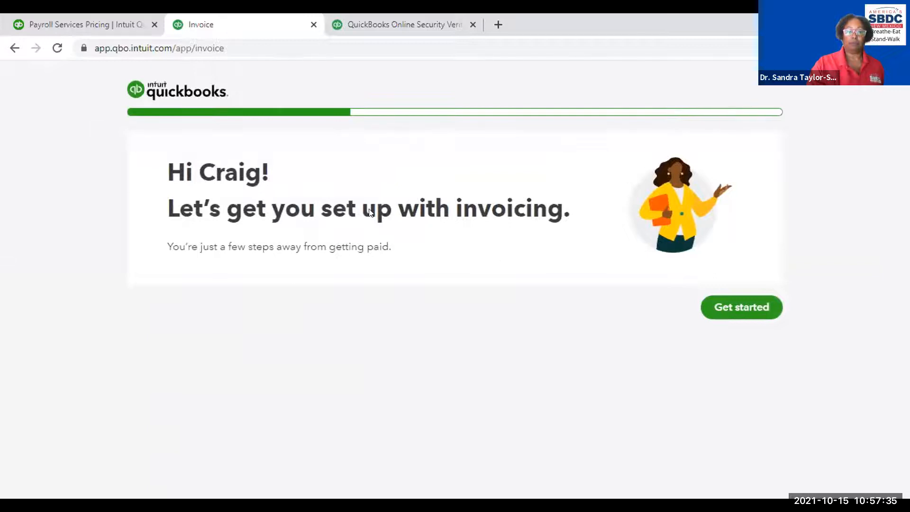
left_click(733, 308)
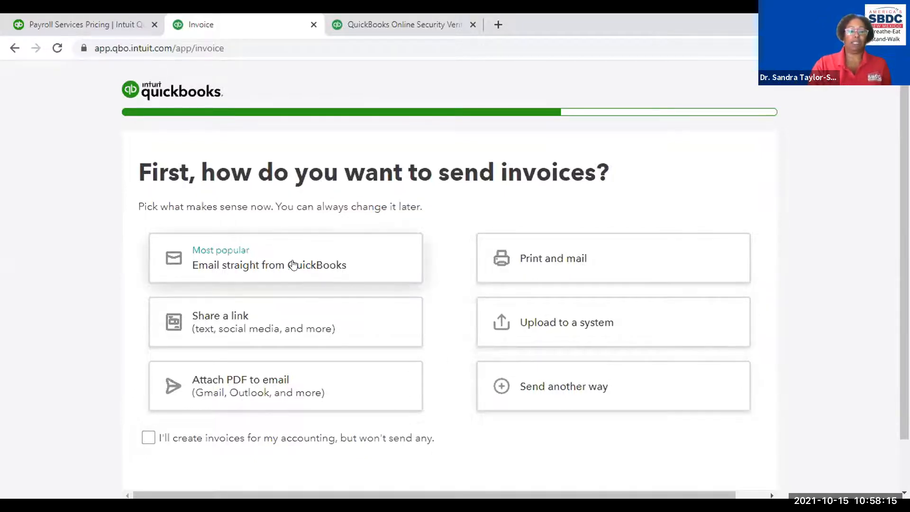
- Choose emailing from QuickBooks, sharing a link, PDF attachment, print and mail, and system upload as invoice sending methods, and continue
left_click(308, 263)
left_click(289, 319)
left_click(287, 379)
left_click(575, 260)
left_click(586, 328)
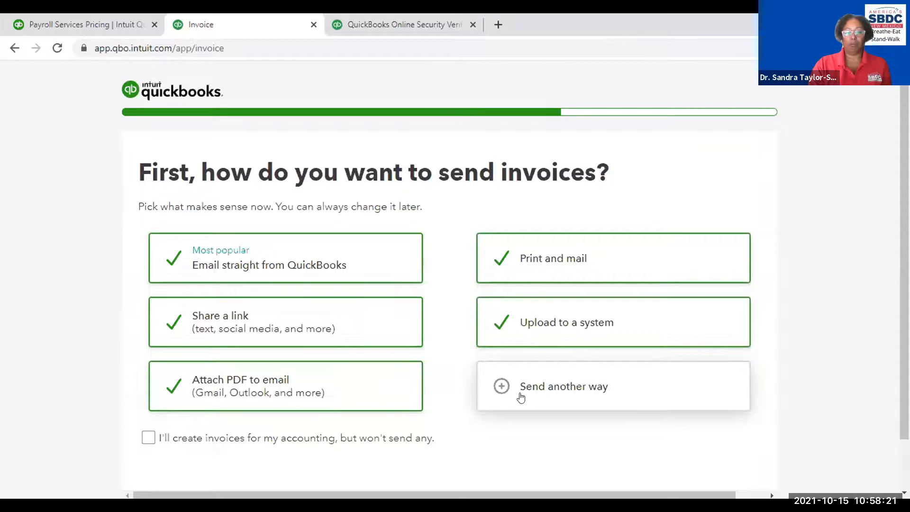
left_click(560, 393)
left_click(559, 391)
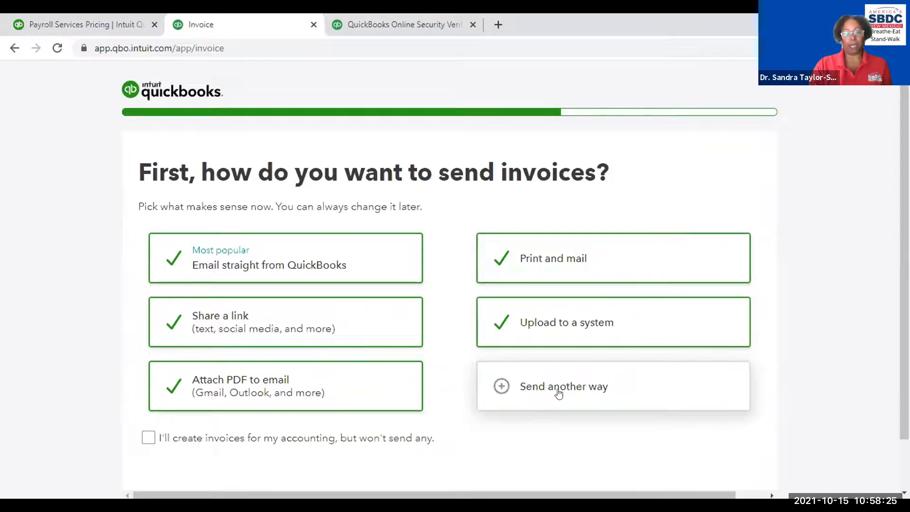
scroll(571, 440, "down", 1)
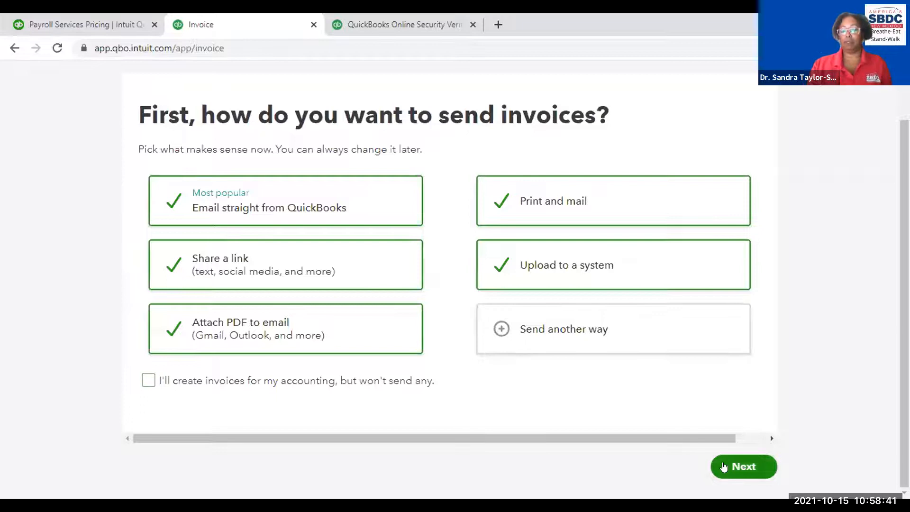
left_click(739, 466)
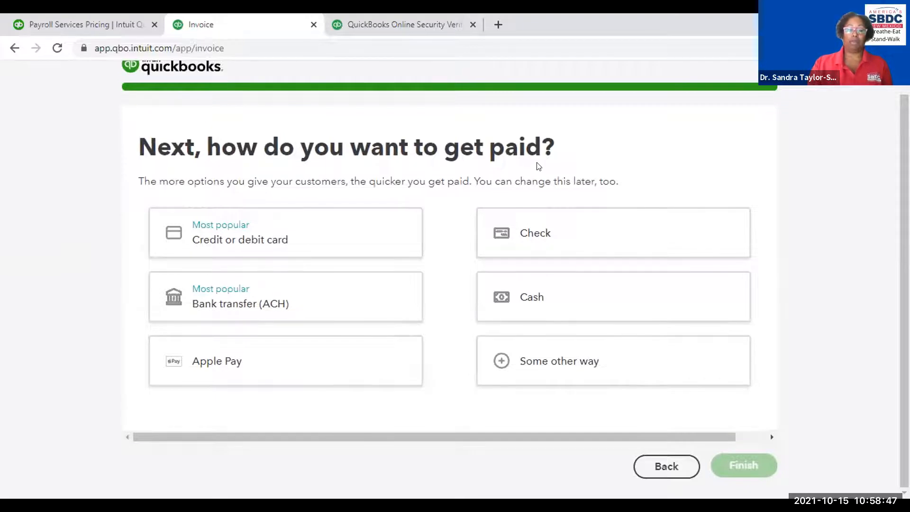
- Accept credit or debit card, bank transfer (ACH), Apple Pay, check and cash as payment methods and finish the invoicing setup
left_click(233, 232)
left_click(215, 300)
left_click(220, 364)
left_click(564, 235)
left_click(538, 303)
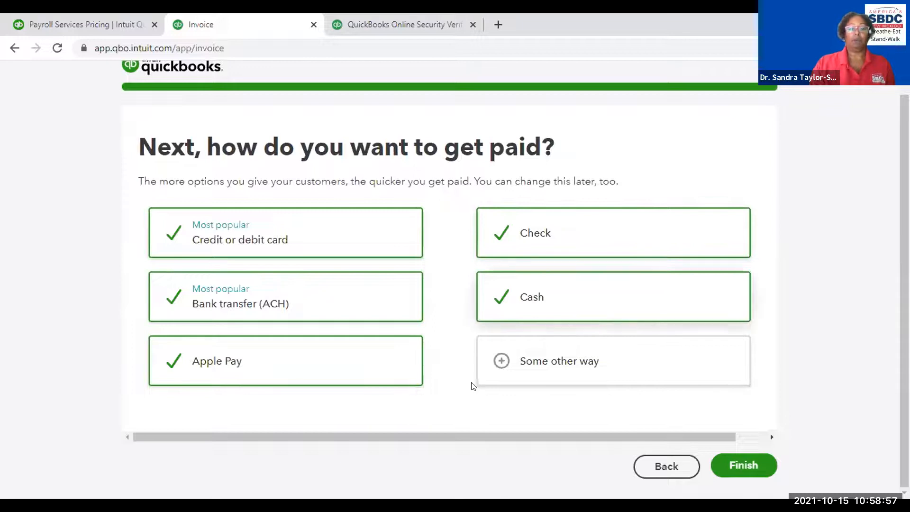
left_click(738, 465)
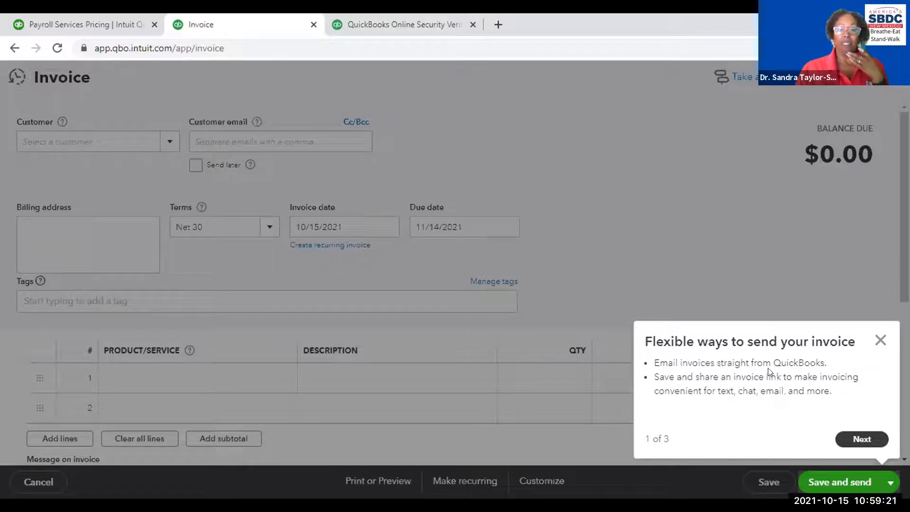
- Go through the three introductory tips on sending, customizing and starting an invoice, and dismiss them
left_click(859, 440)
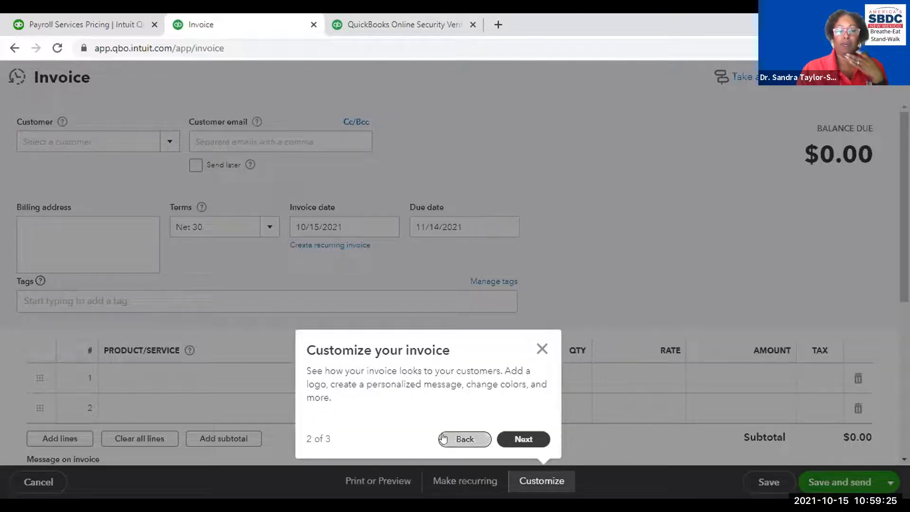
left_click(523, 437)
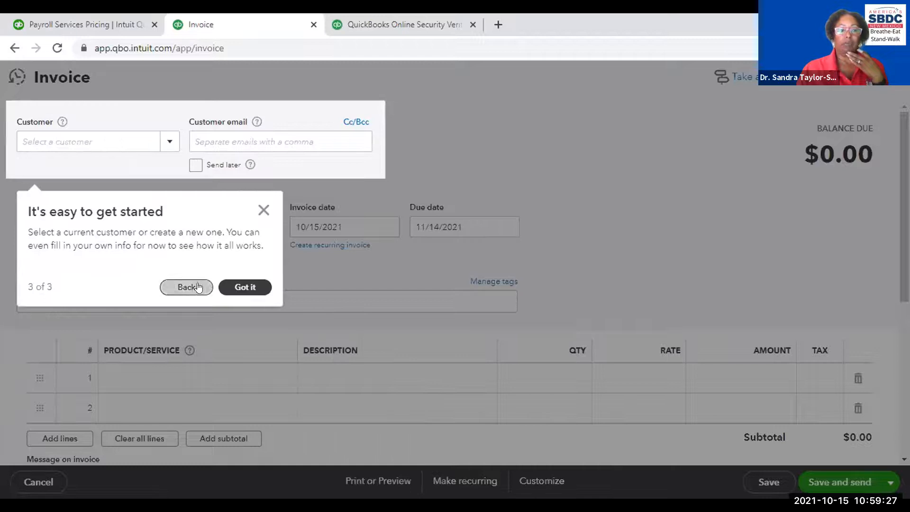
left_click(241, 288)
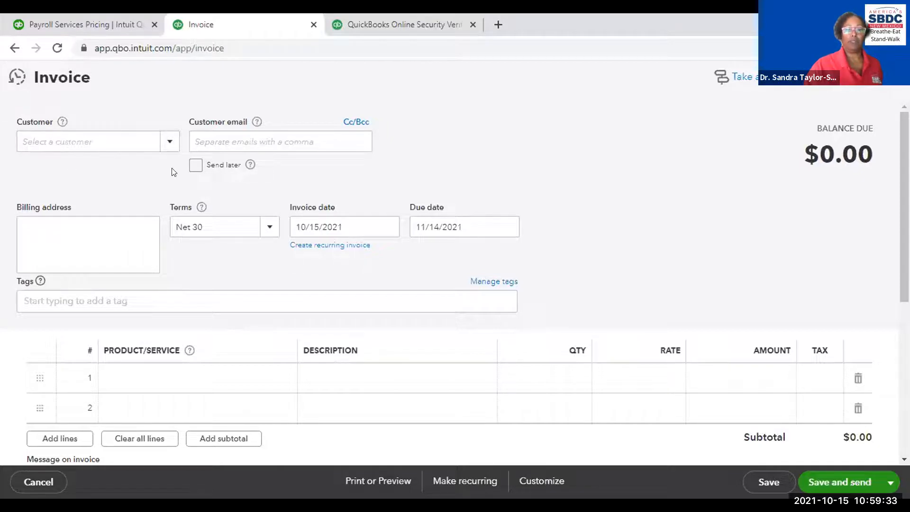
- Search for customers containing "B" and select Amy's Bird Sanctuary as the invoice customer
left_click(36, 135)
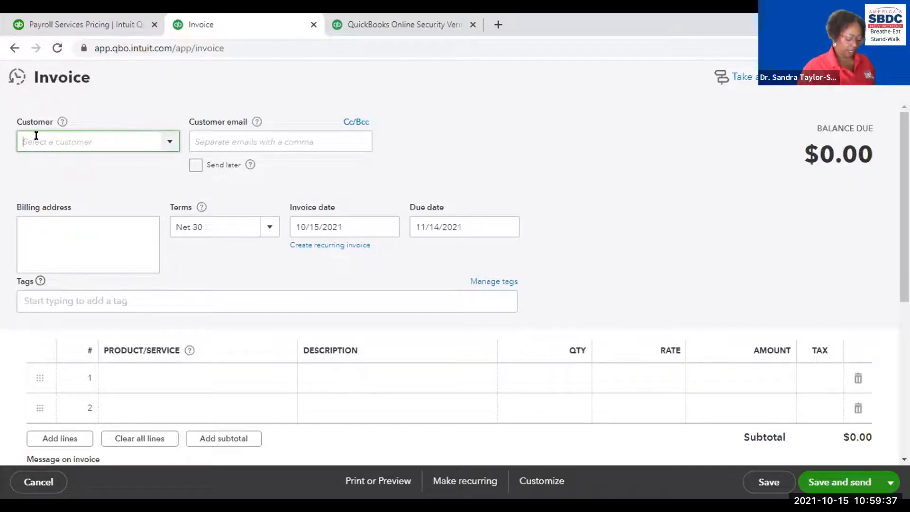
type("Be")
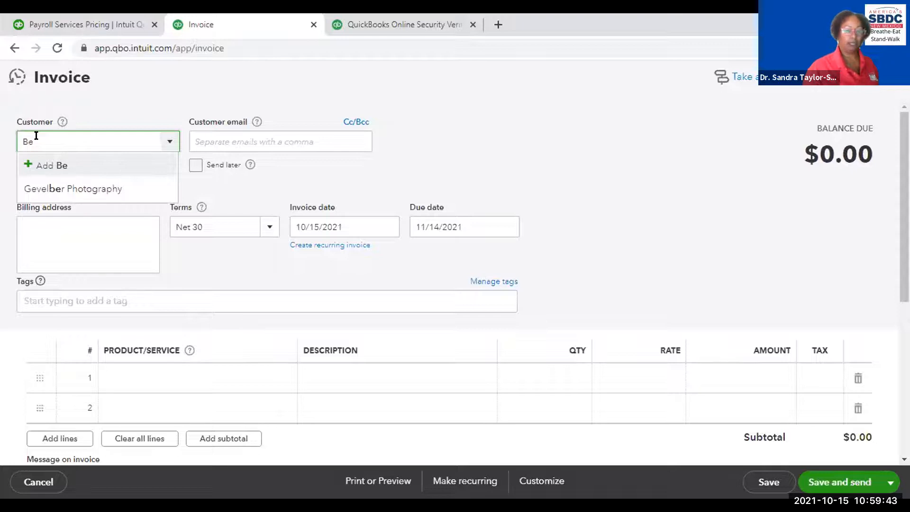
key("BackSpace")
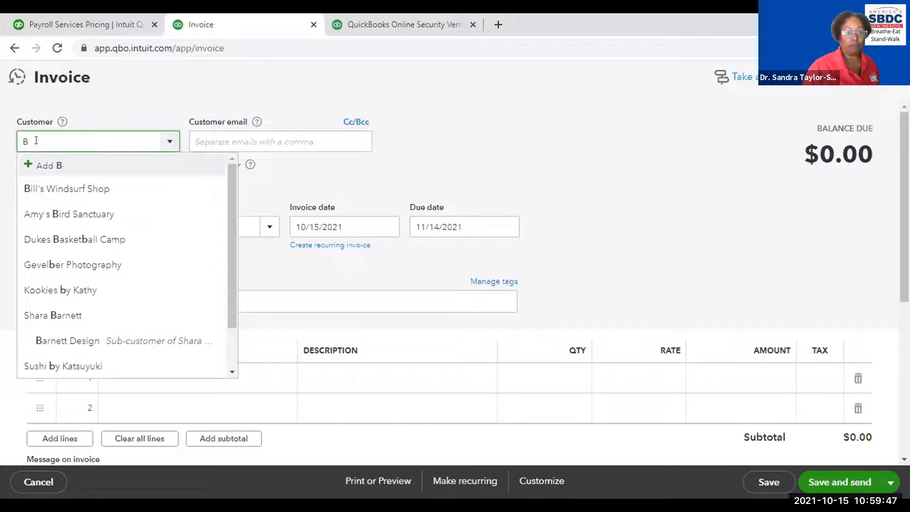
left_click(56, 214)
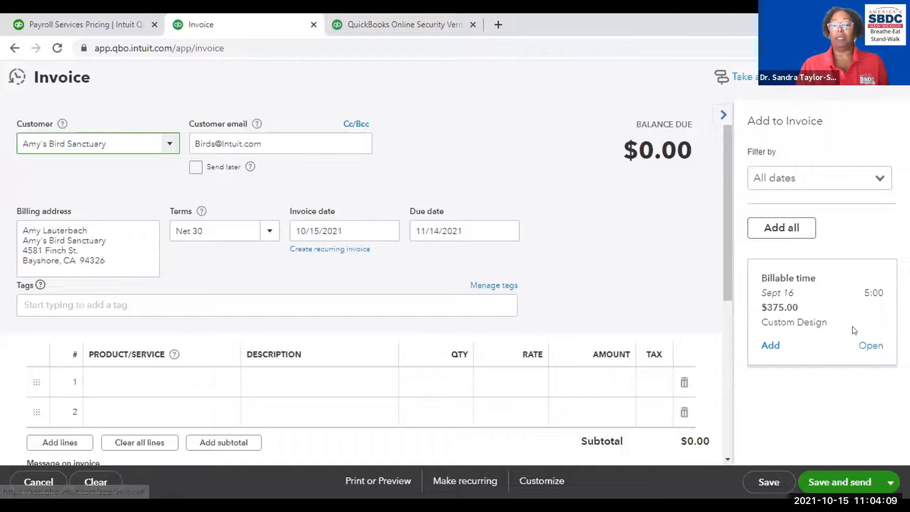
- Try to open the Sept 16 billable time entry, stay on the invoice, and add that Custom Design charge to it
left_click(870, 346)
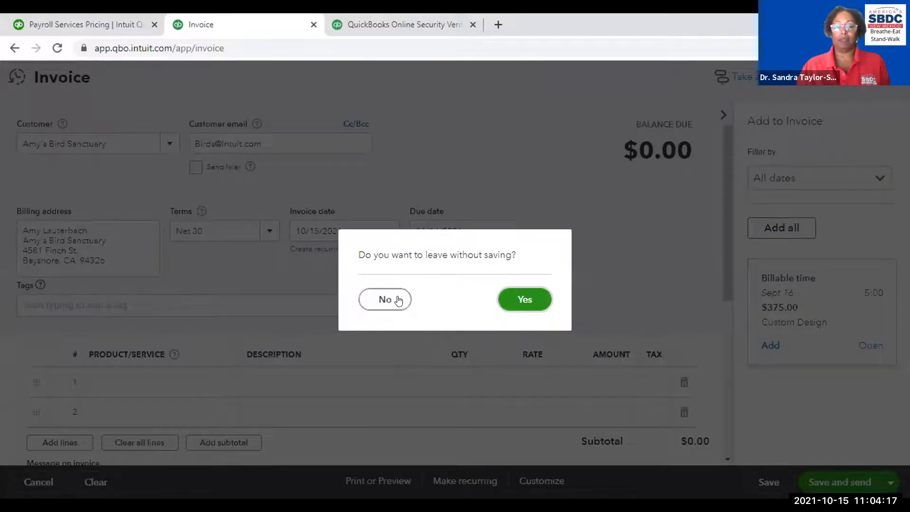
left_click(382, 300)
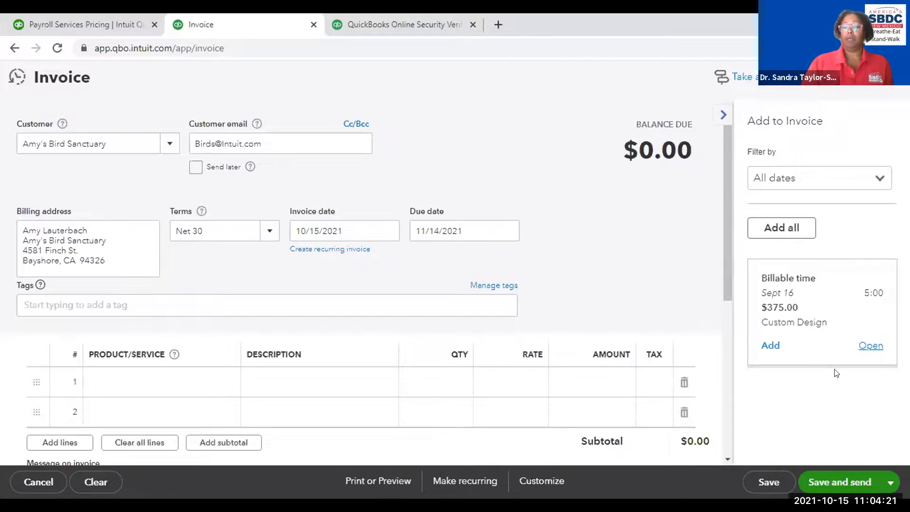
left_click(771, 345)
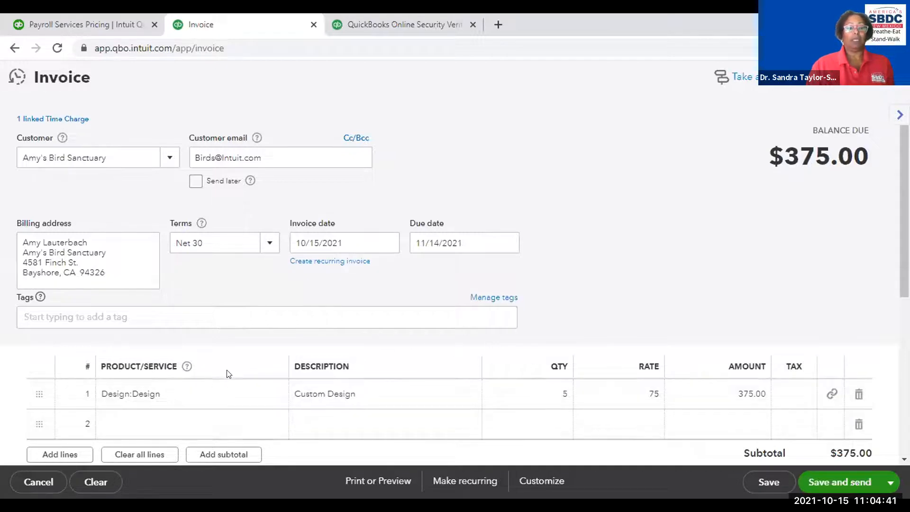
- Mark the Custom Design line of the invoice as taxable
scroll(453, 368, "down", 1)
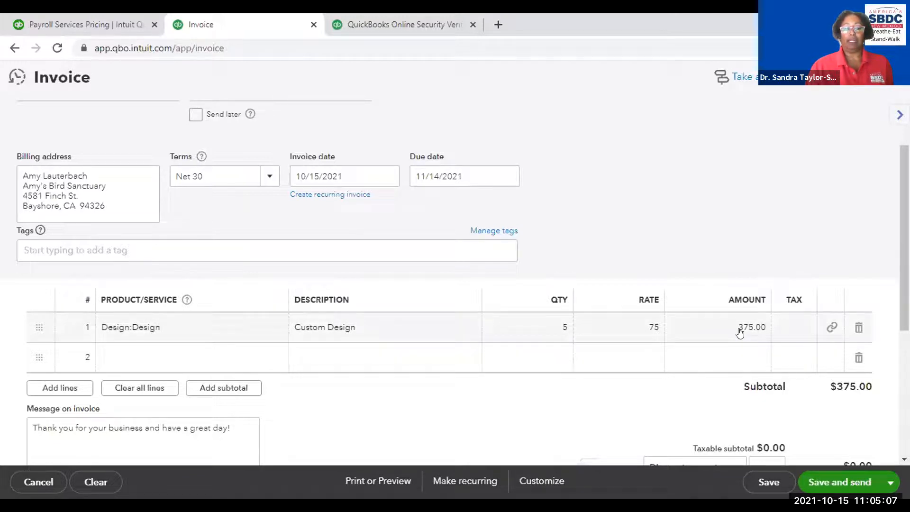
left_click(793, 327)
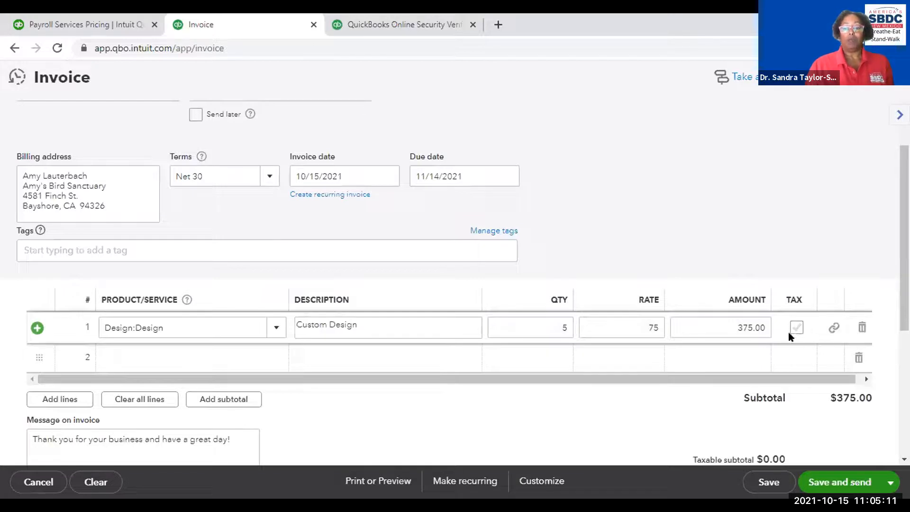
left_click(796, 332)
left_click(797, 328)
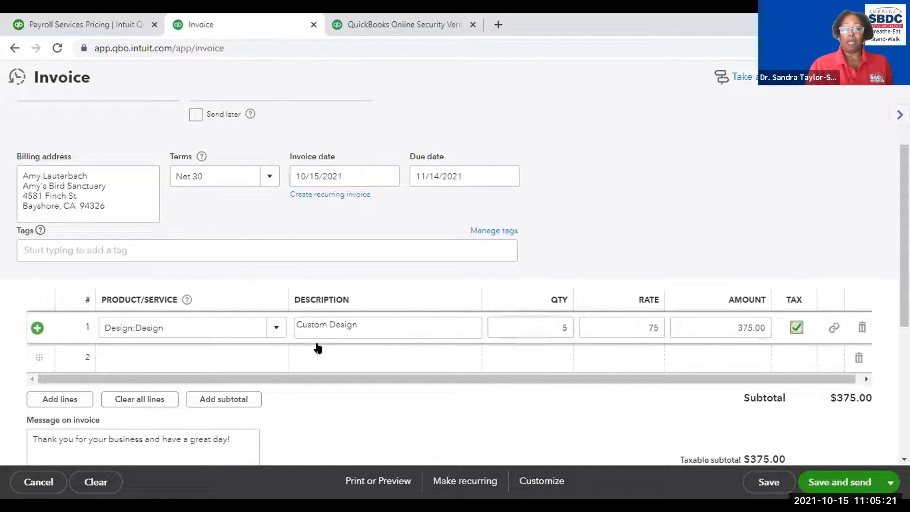
- Add the Rock Fountain product as the second invoice line and close the tag suggestions without adding a tag
left_click(117, 353)
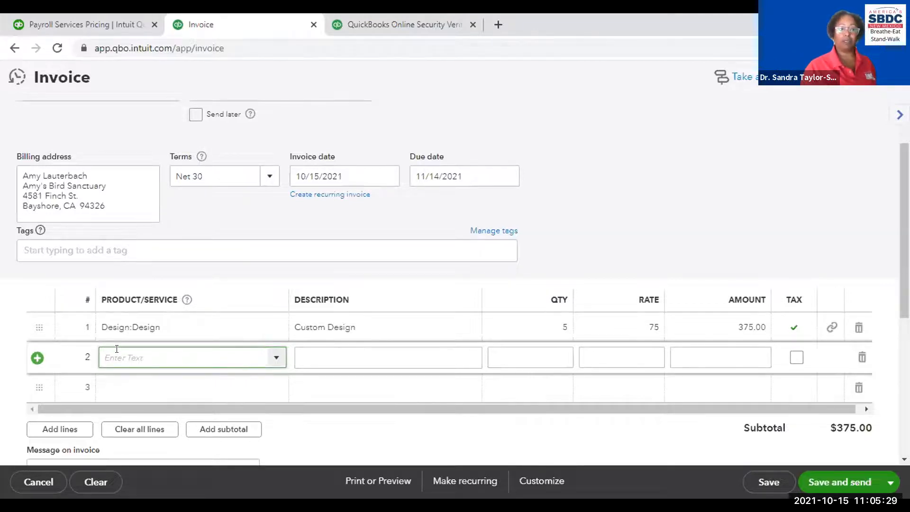
type("f")
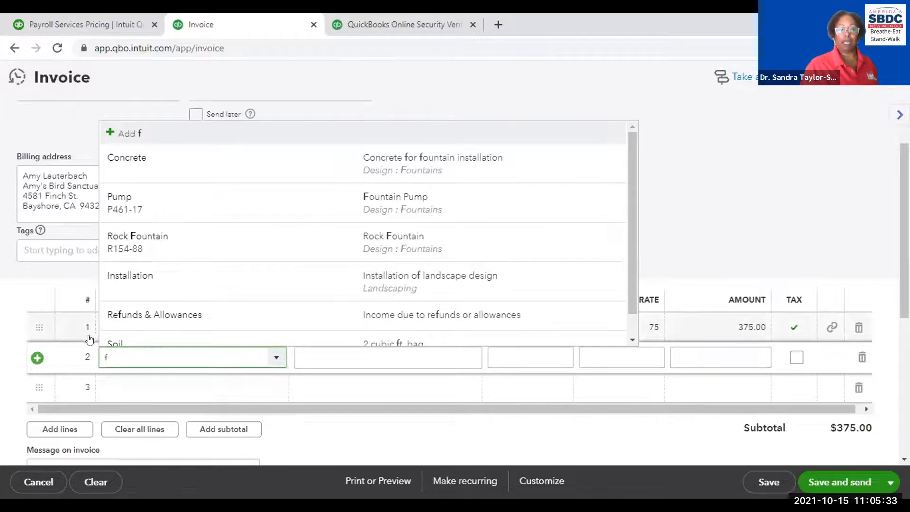
scroll(186, 320, "down", 1)
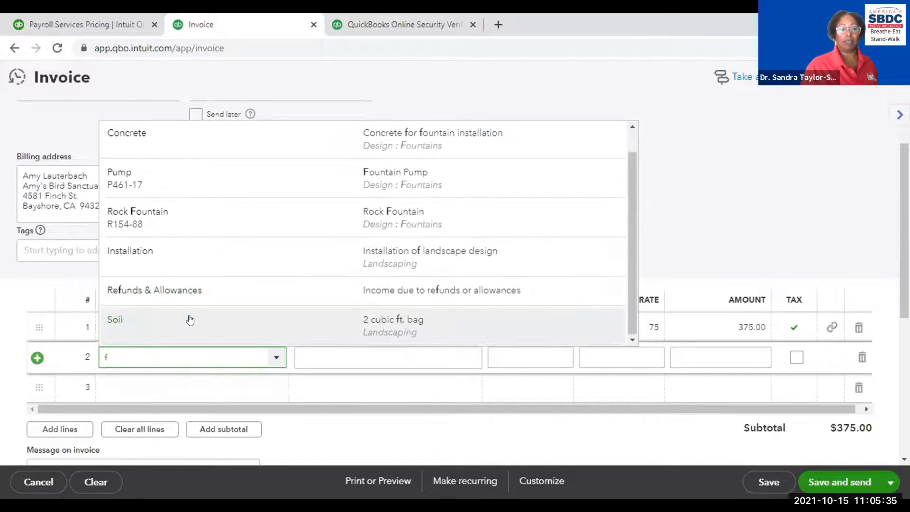
scroll(249, 313, "up", 1)
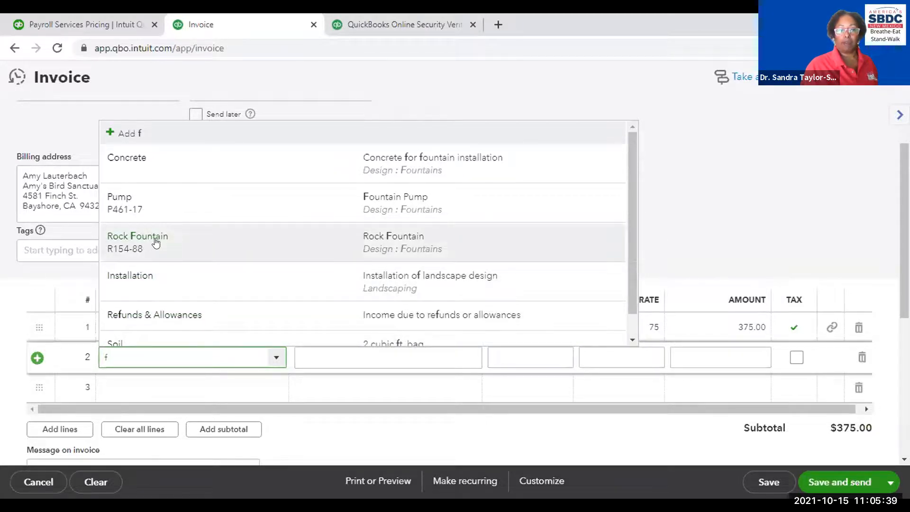
left_click(156, 243)
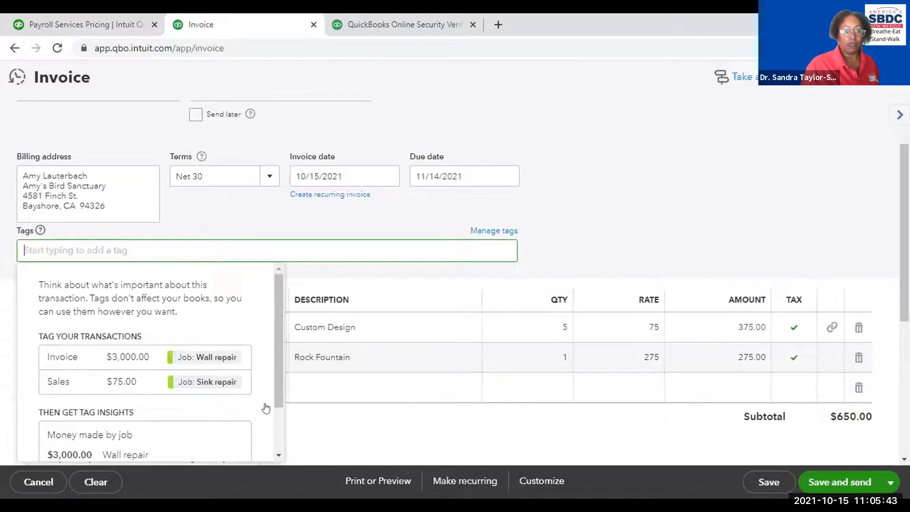
left_click_drag(281, 348, 289, 303)
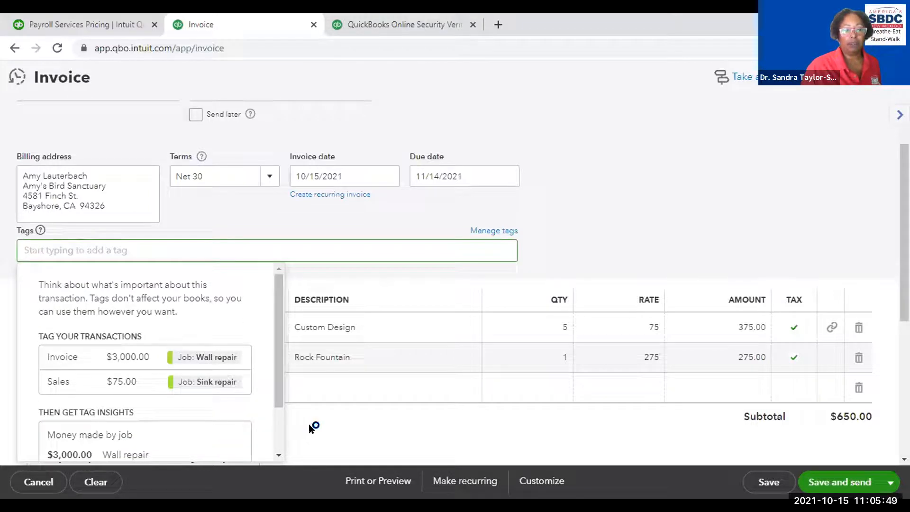
left_click(408, 283)
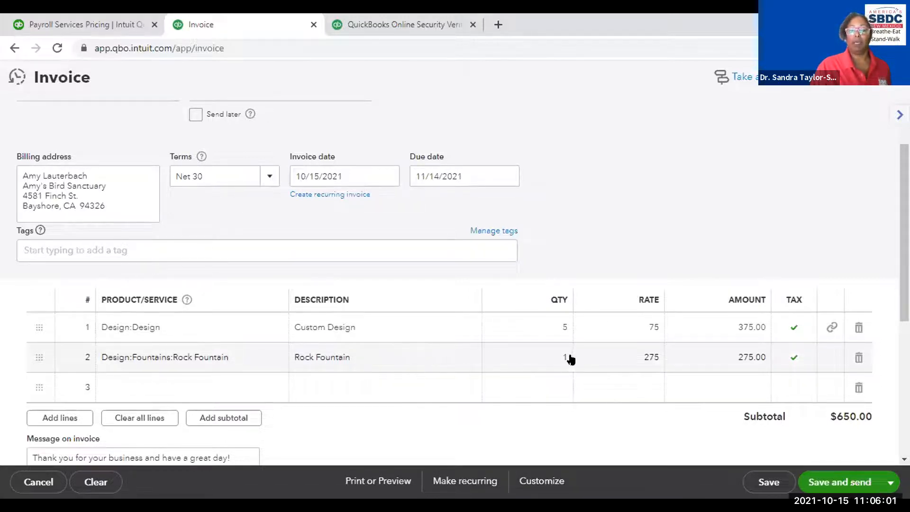
- Try a 10 percent discount on the invoice and clear the discount again
mouse_move(570, 365)
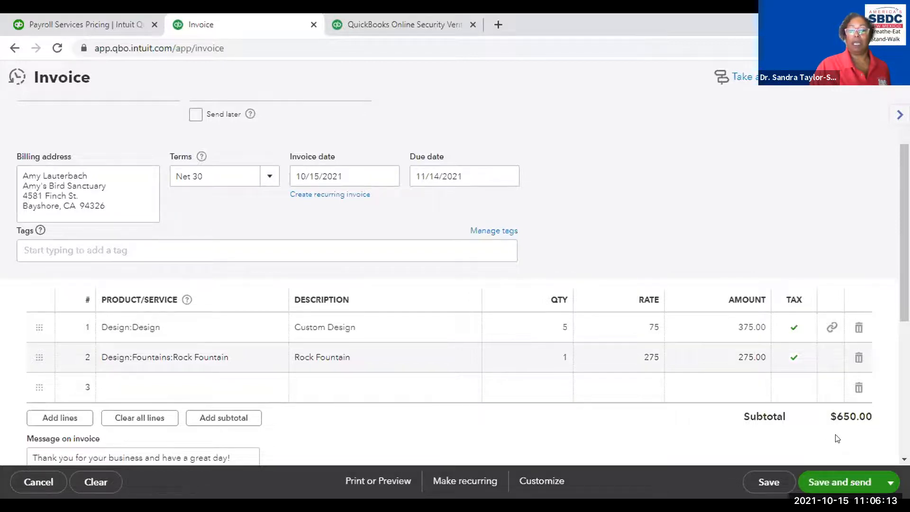
scroll(849, 426, "down", 1)
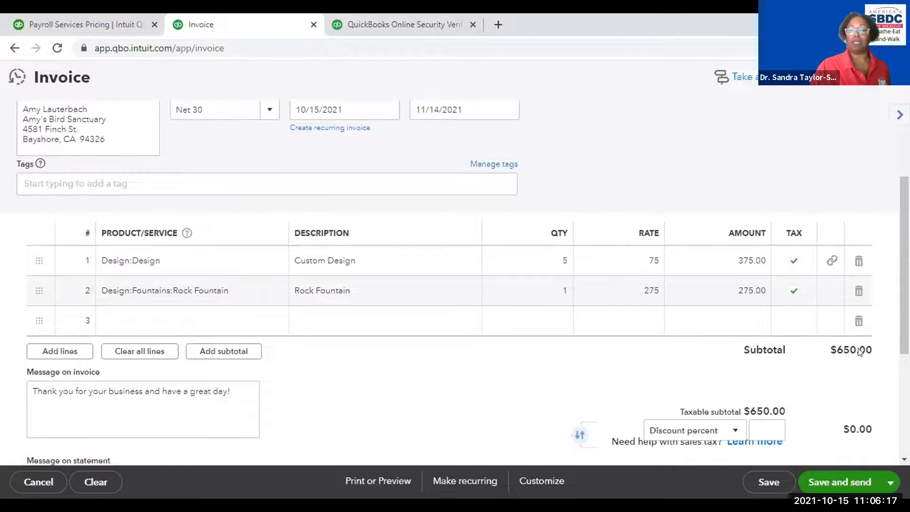
scroll(855, 354, "down", 2)
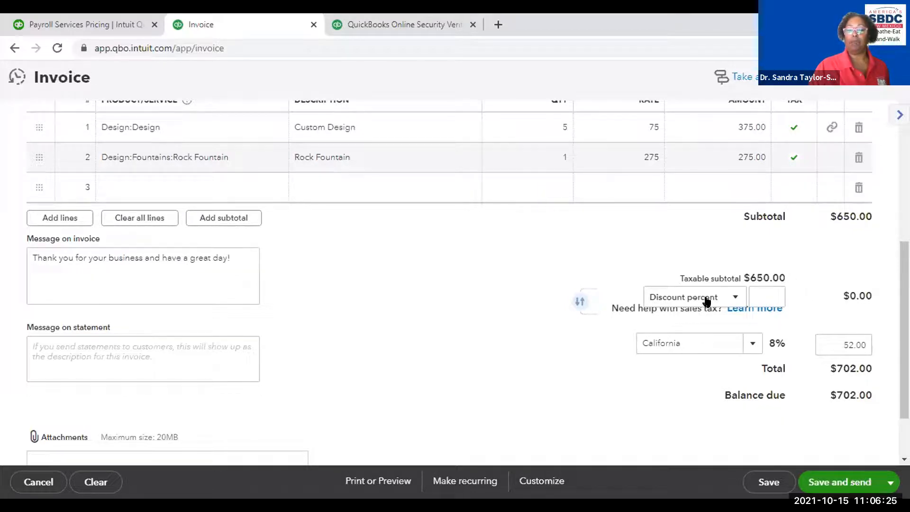
left_click(734, 298)
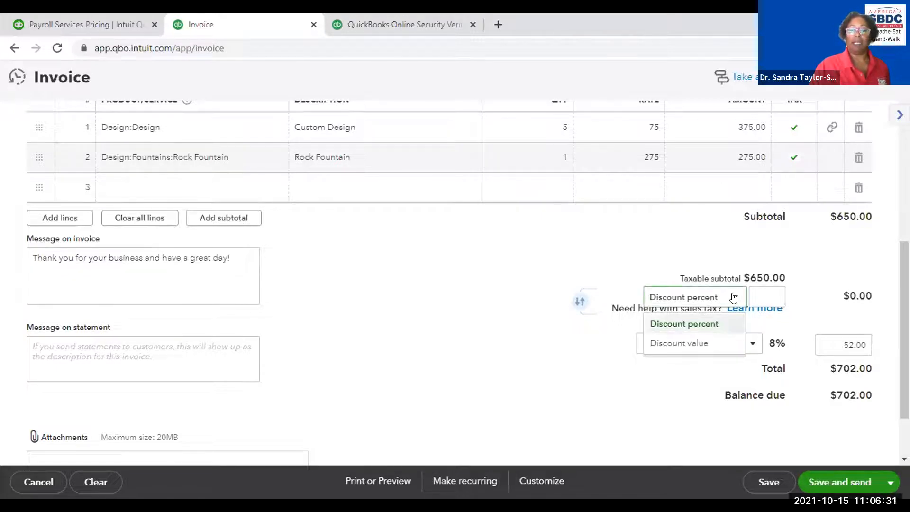
left_click(733, 298)
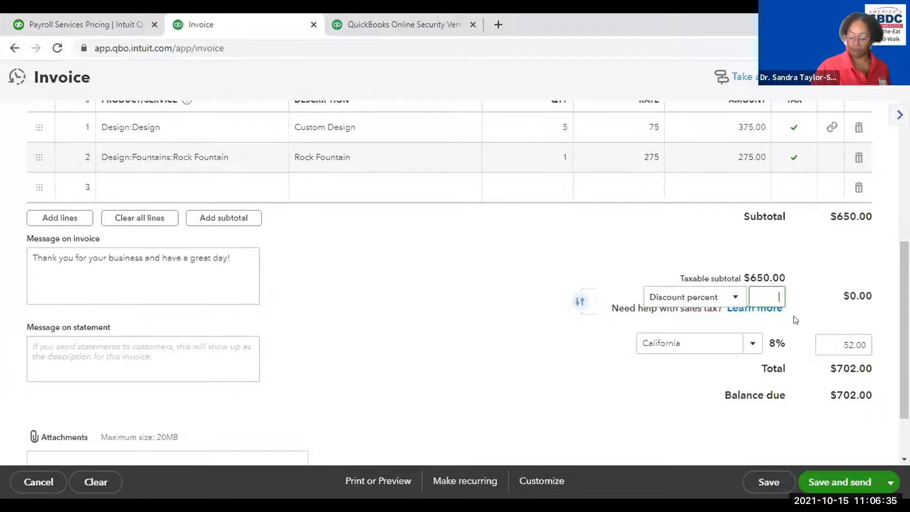
type("10")
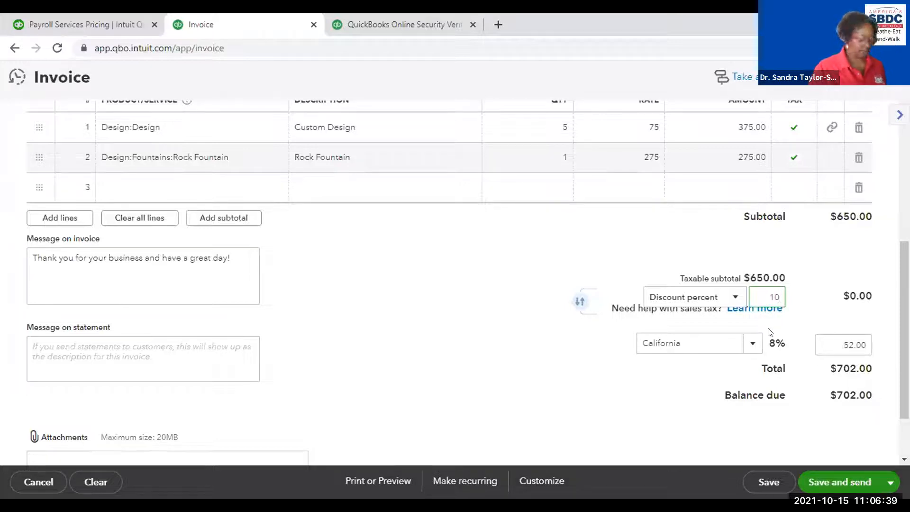
key("Tab")
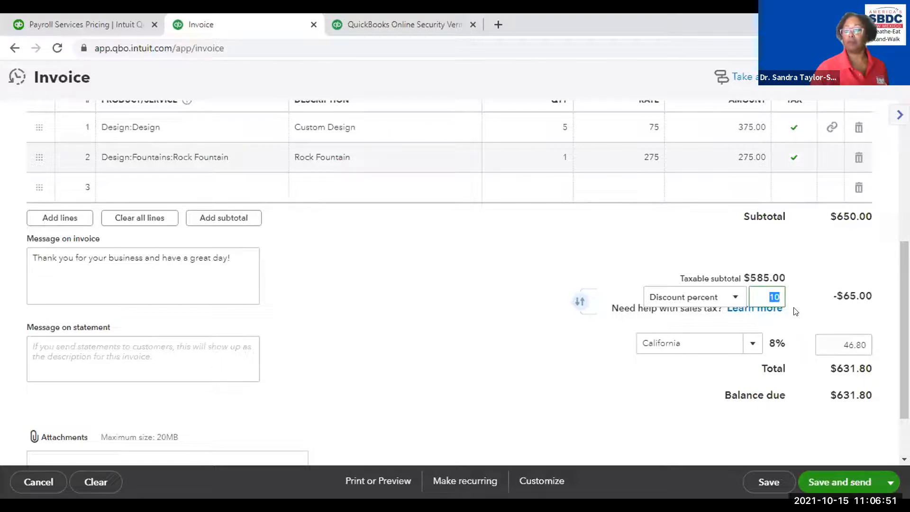
key("BackSpace")
left_click(777, 329)
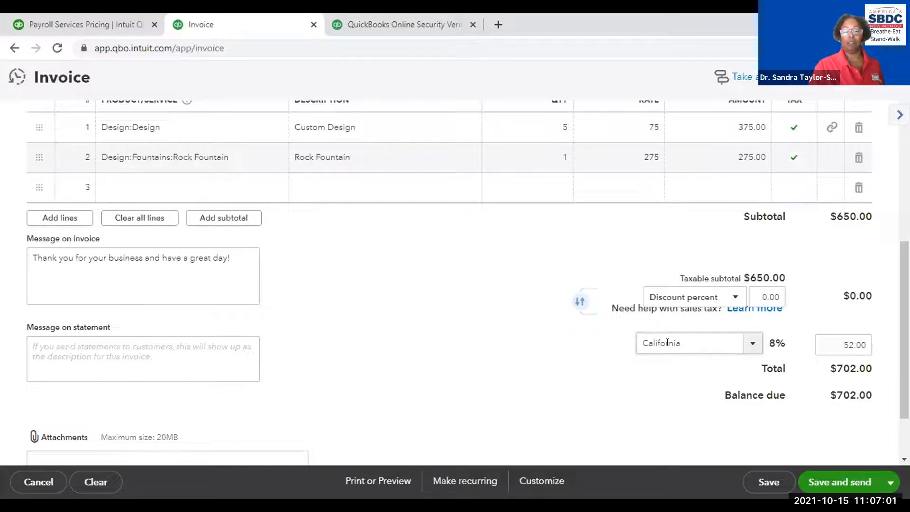
- View the available sales tax rates while keeping California selected on the invoice
left_click(752, 347)
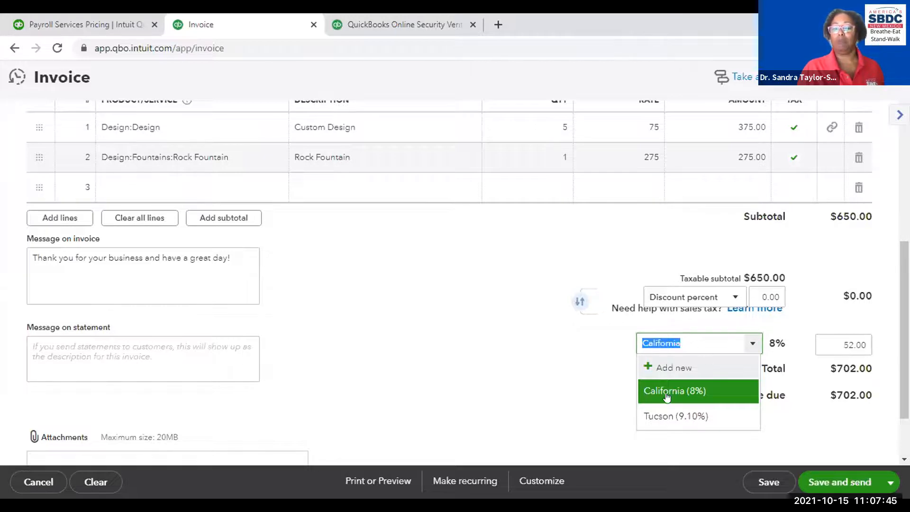
left_click(570, 342)
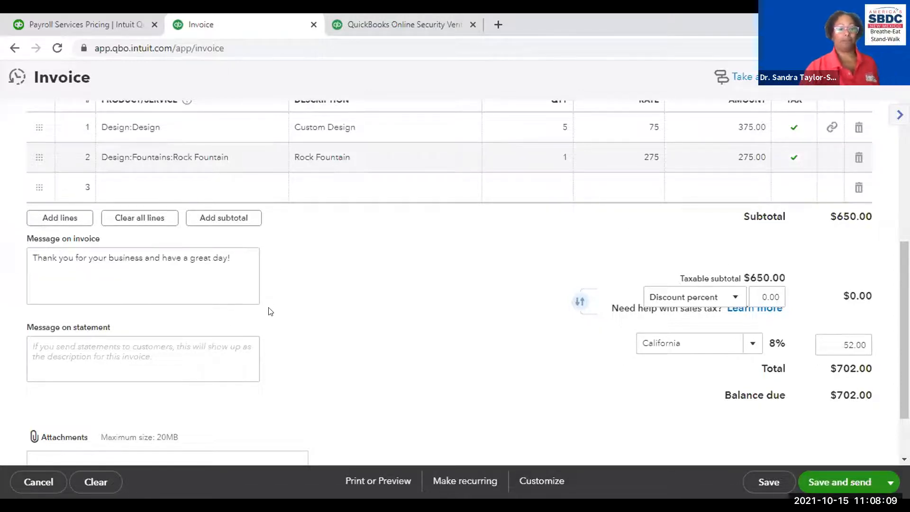
- Browse the Desktop folder for an invoice attachment and cancel without attaching a file
scroll(320, 307, "down", 2)
scroll(315, 349, "down", 1)
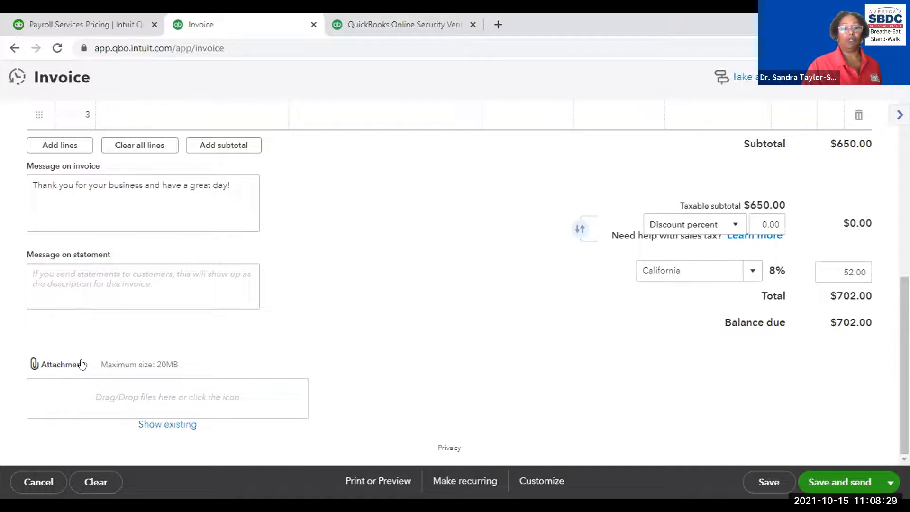
left_click(57, 366)
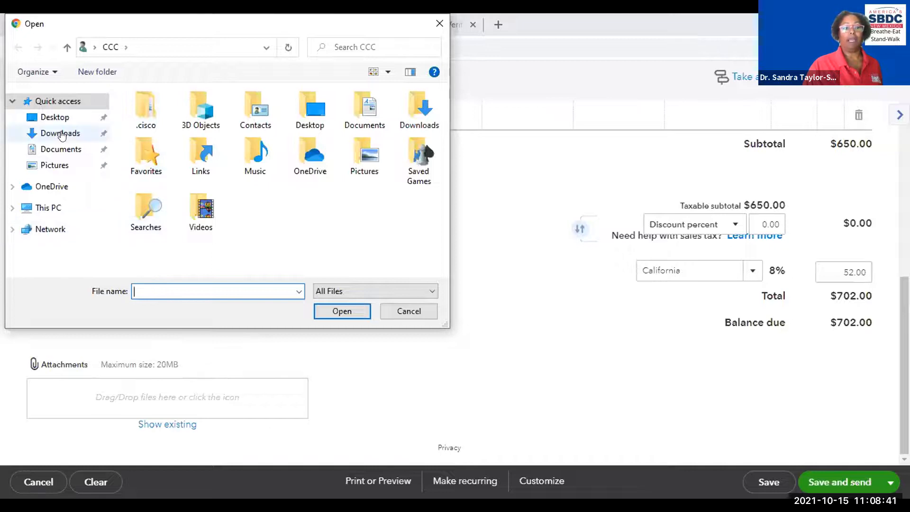
left_click(46, 120)
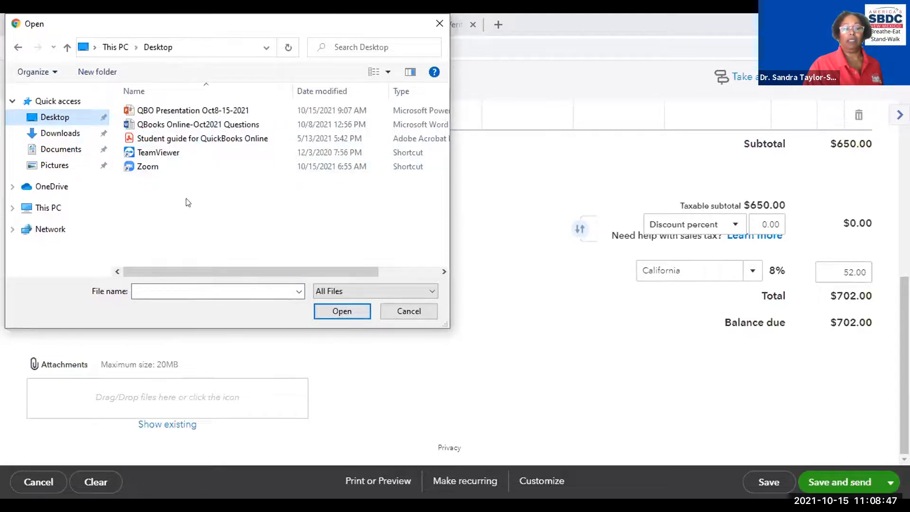
left_click(407, 312)
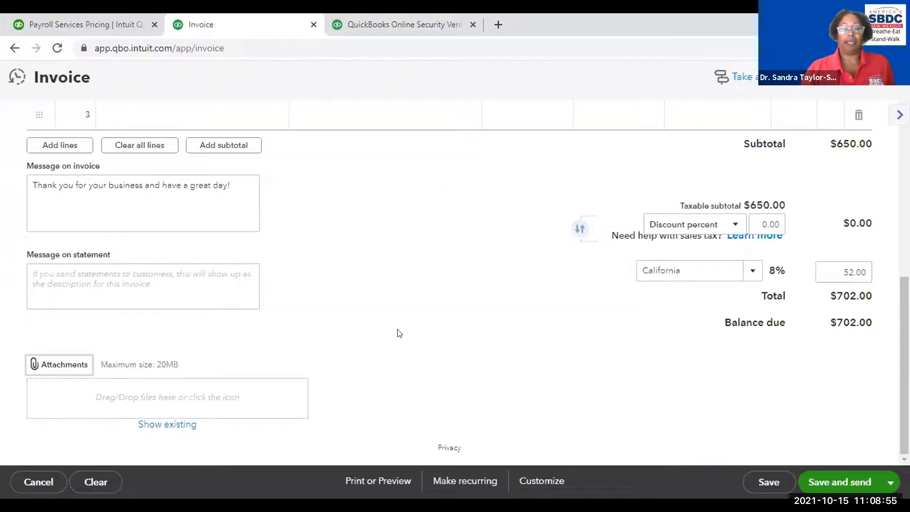
- Review the completed invoice for Amy's Bird Sanctuary and save it without sending
scroll(482, 340, "up", 6)
scroll(498, 359, "up", 1)
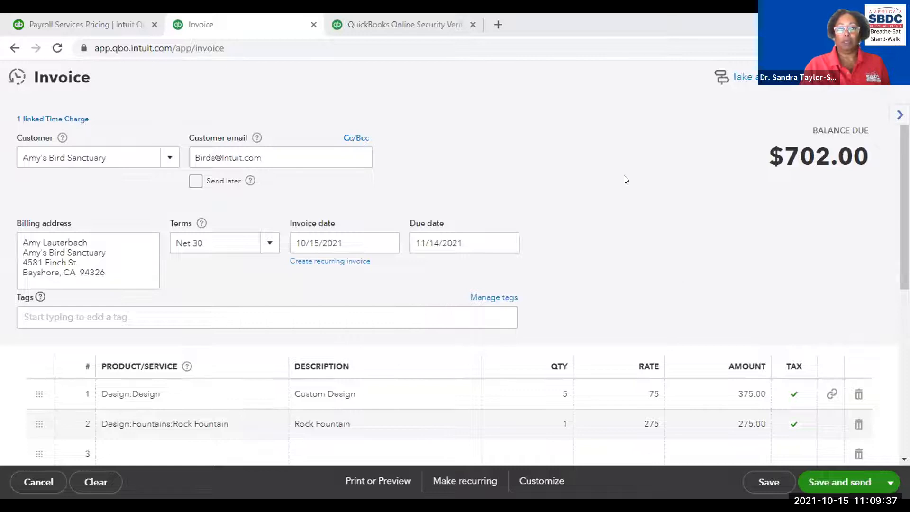
scroll(630, 277, "down", 7)
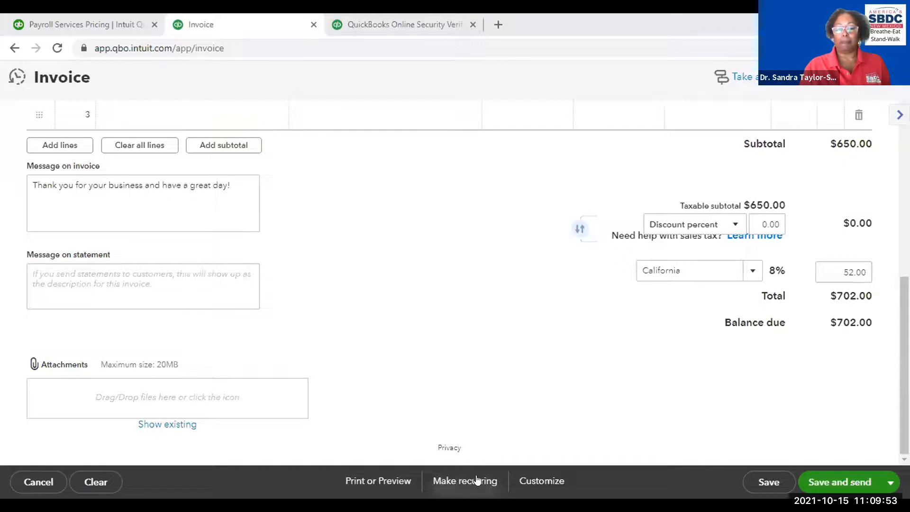
left_click(766, 482)
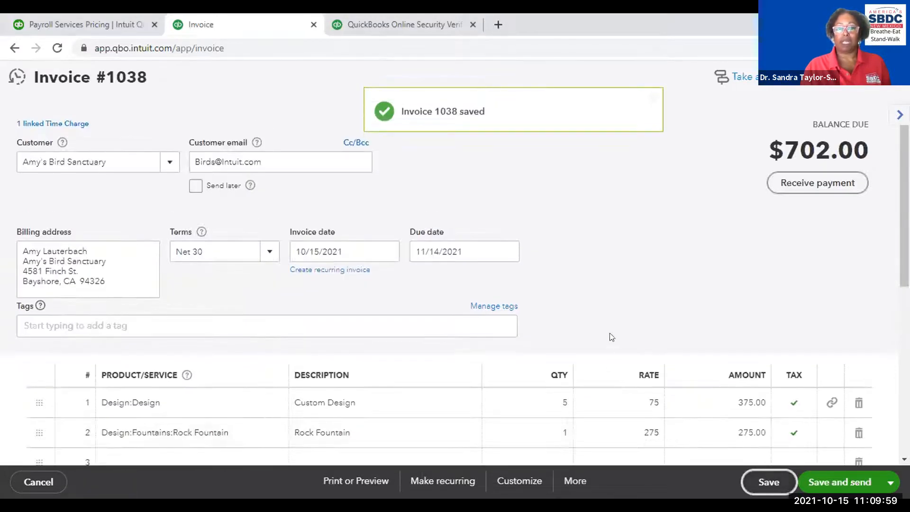
- Make the saved invoice recurring and accept copying its line items without the link
scroll(611, 375, "down", 7)
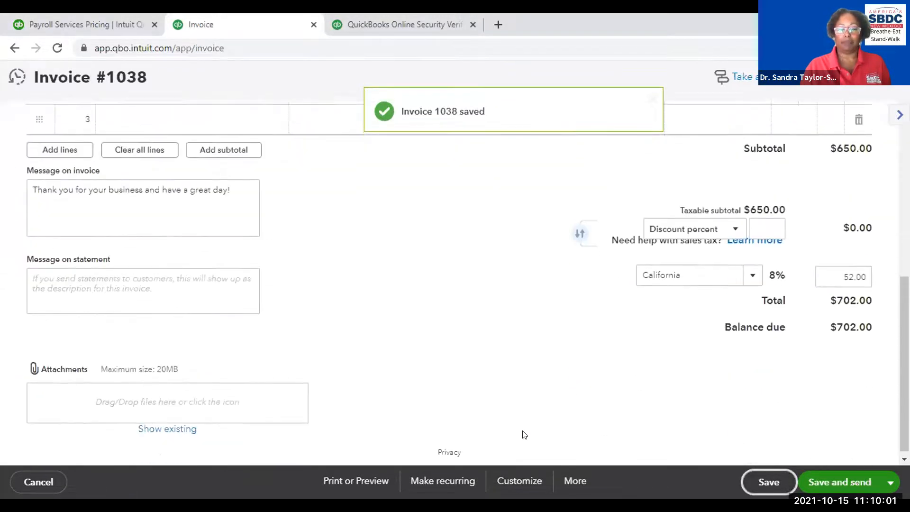
left_click(435, 479)
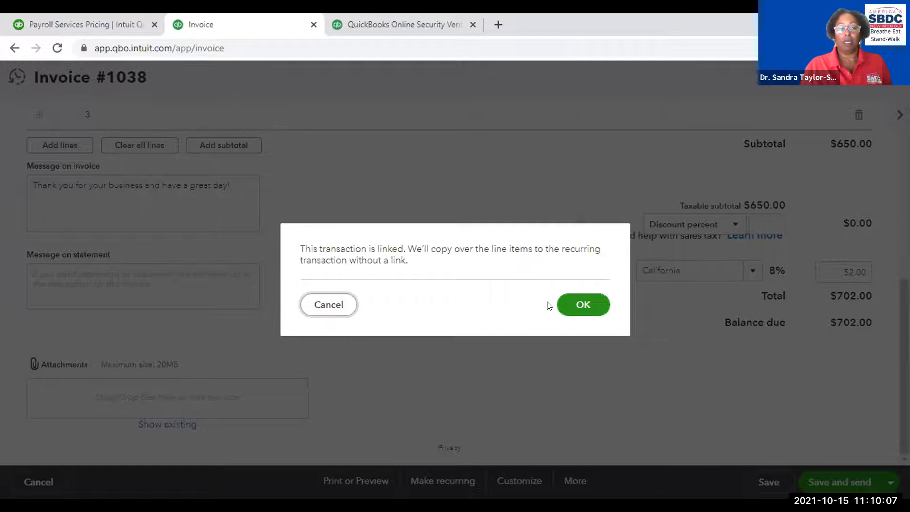
left_click(583, 305)
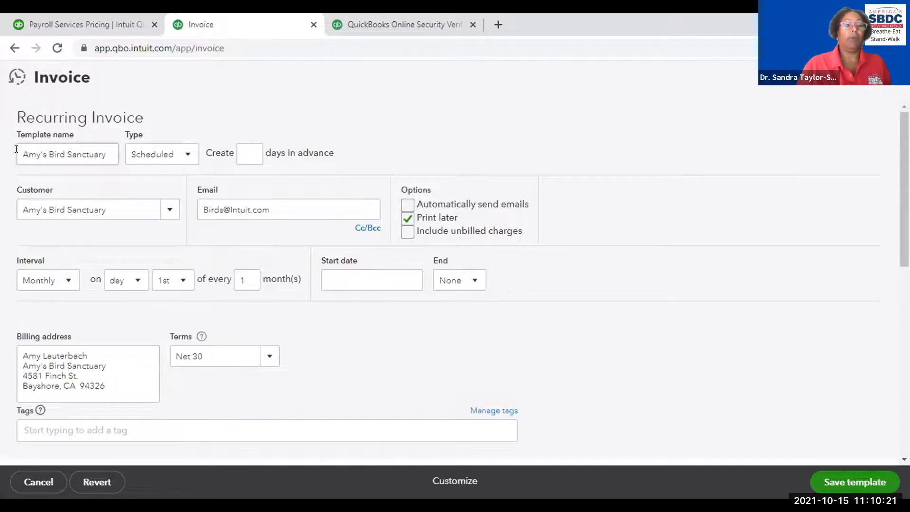
- Name the recurring invoice template "Amy's Bird Sanctuary-Mthly Invoice"
left_click_drag(16, 148, 104, 151)
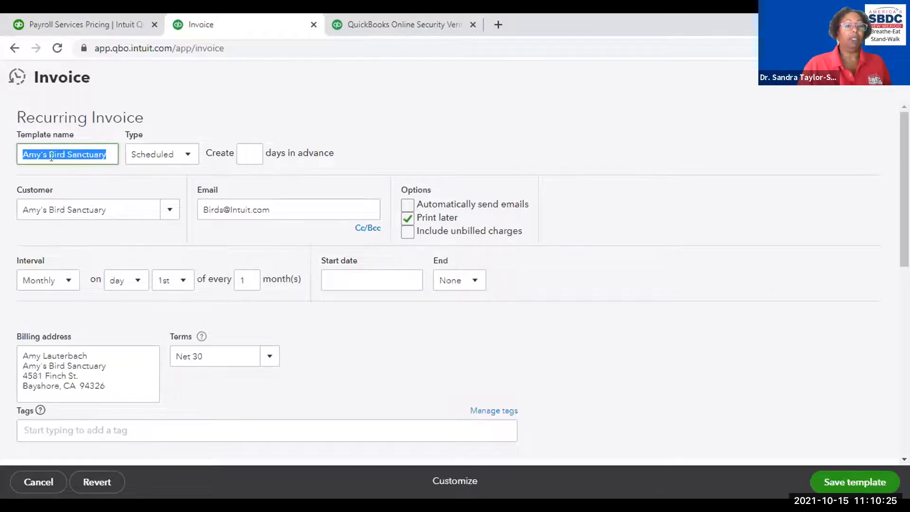
left_click(106, 152)
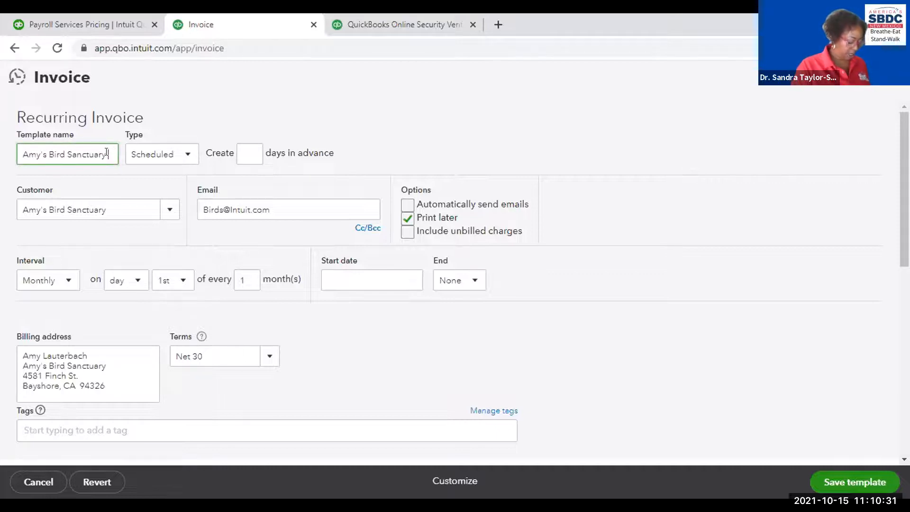
type("-Mth")
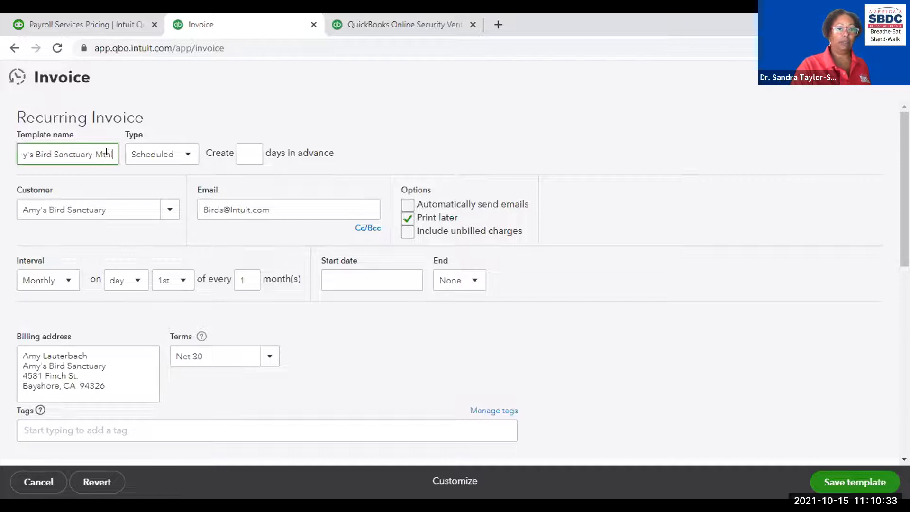
type("ly I")
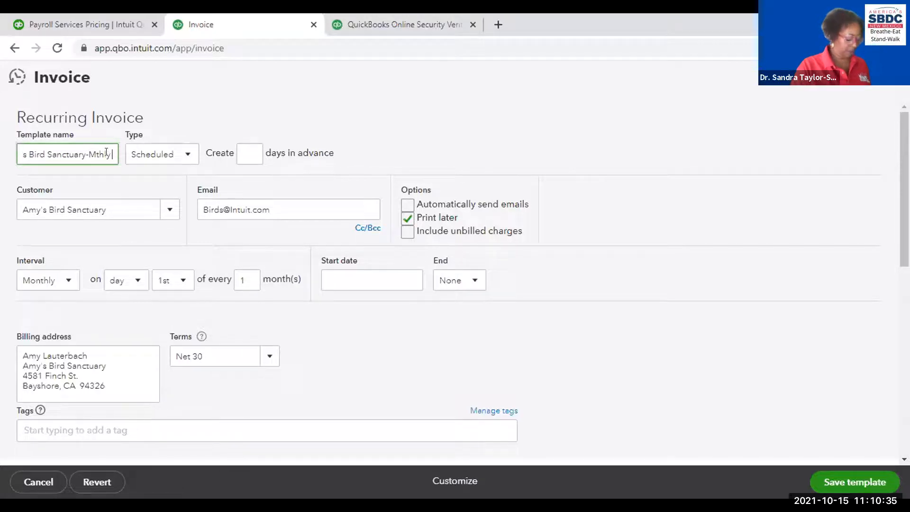
type("nvoic")
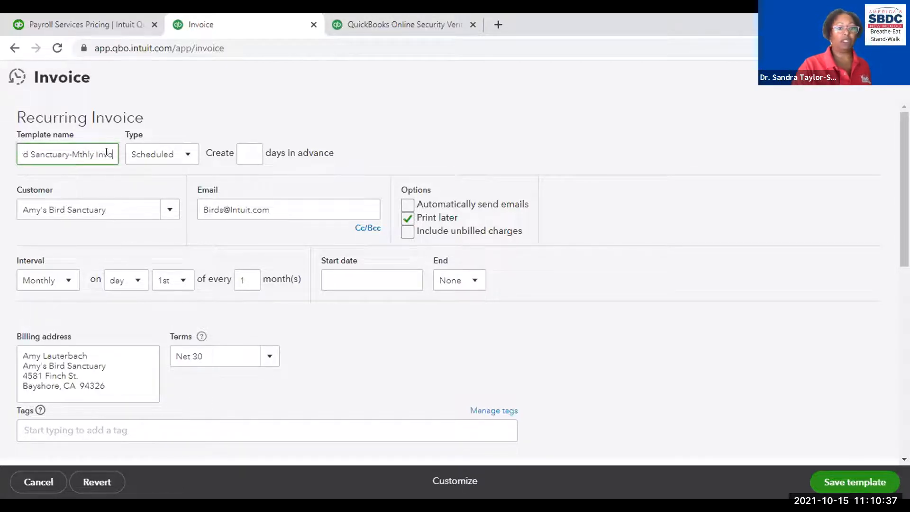
type("e")
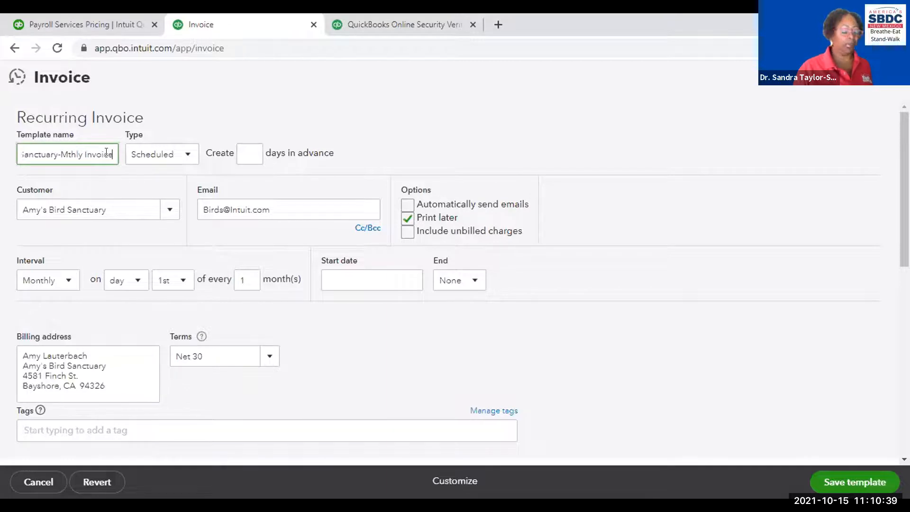
- Keep the template type as Scheduled and set the invoice to create 5 days in advance
left_click(188, 154)
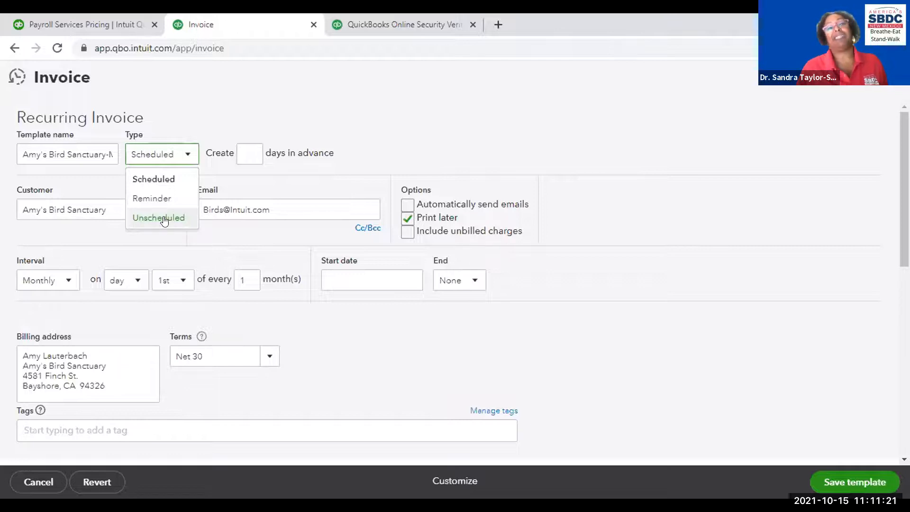
left_click(454, 113)
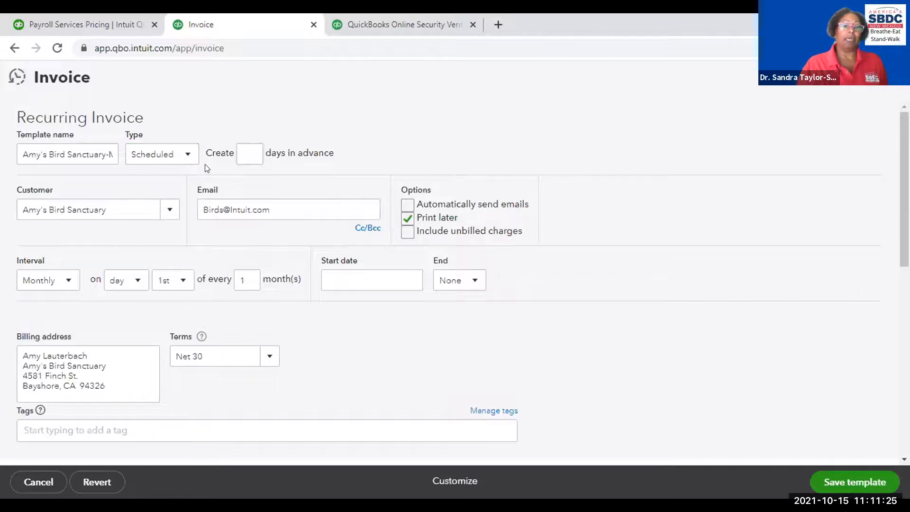
left_click(244, 150)
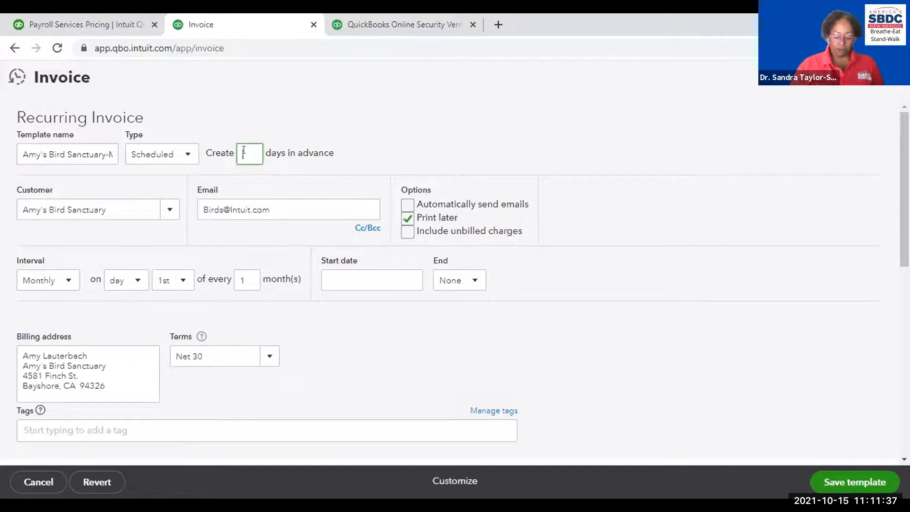
type("5")
left_click(365, 150)
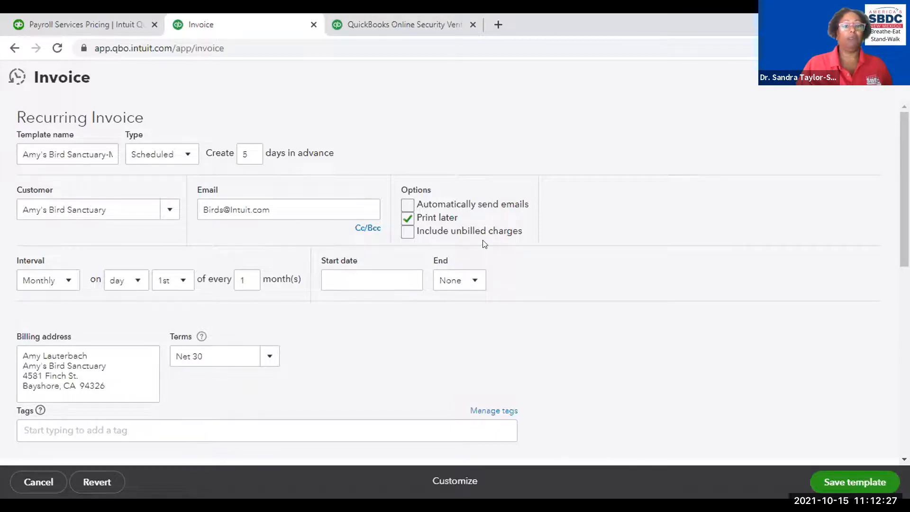
- View the Cc and Bcc options for the recurring invoice and cancel without adding recipients
left_click(361, 230)
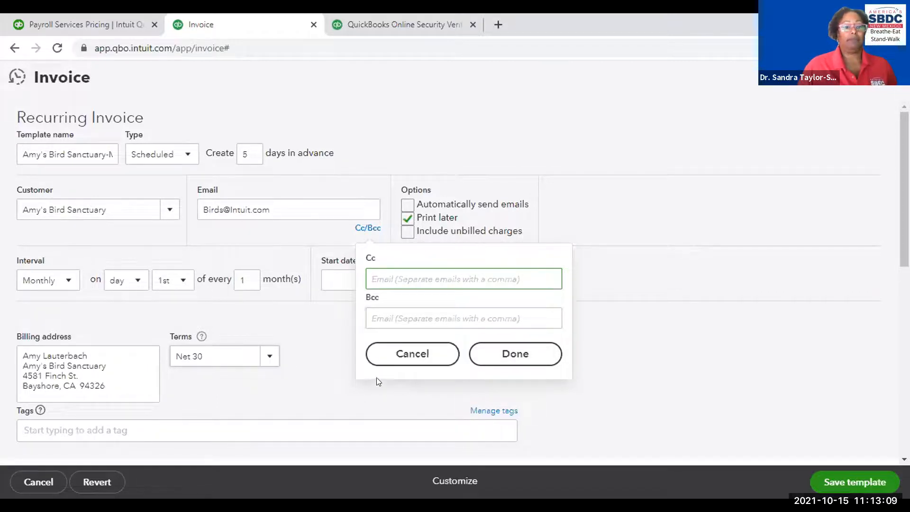
left_click(403, 355)
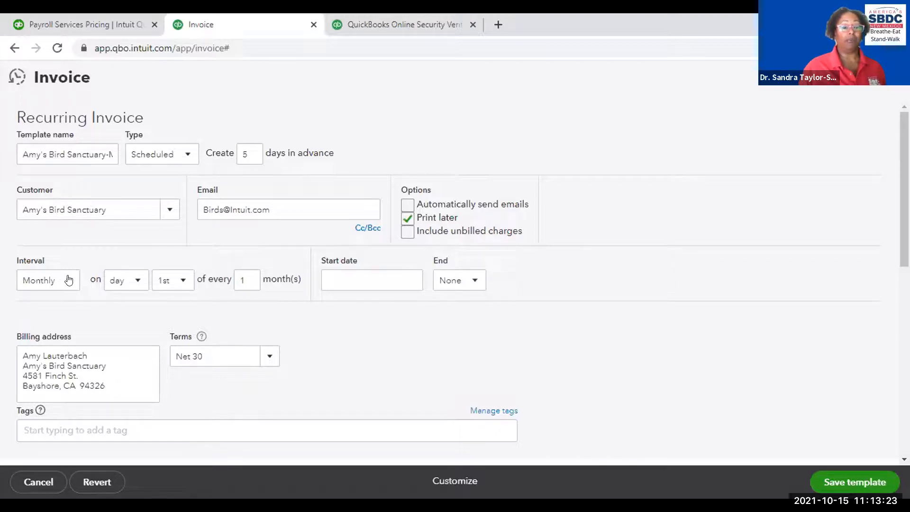
- Set the recurring invoice's interval to monthly on the first Monday of every 3 months
left_click(69, 280)
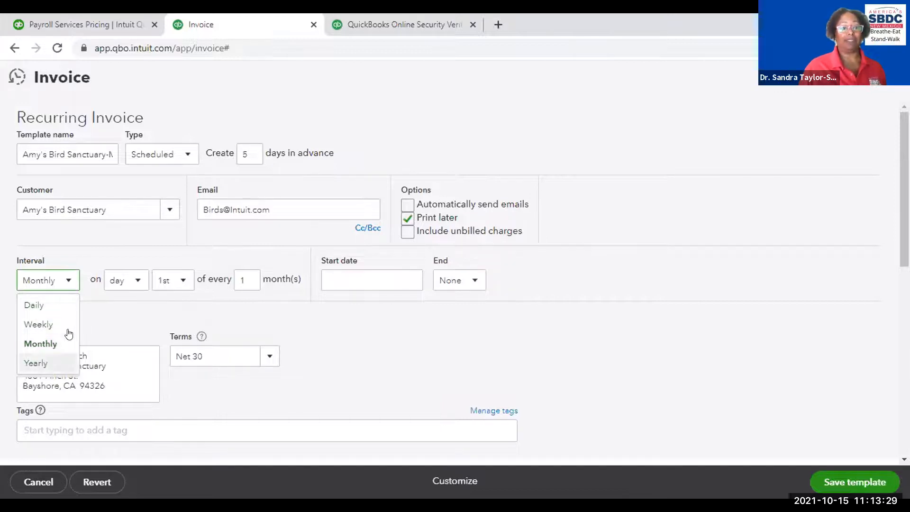
left_click(48, 345)
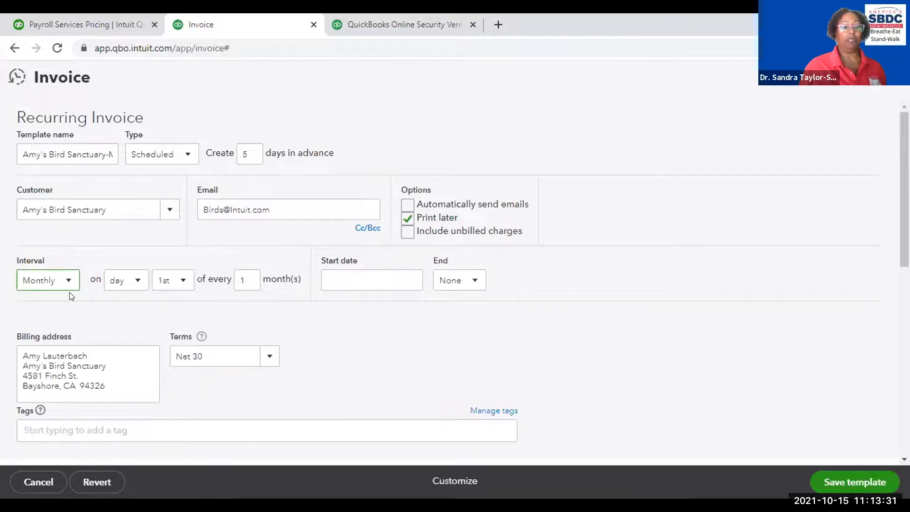
left_click(137, 283)
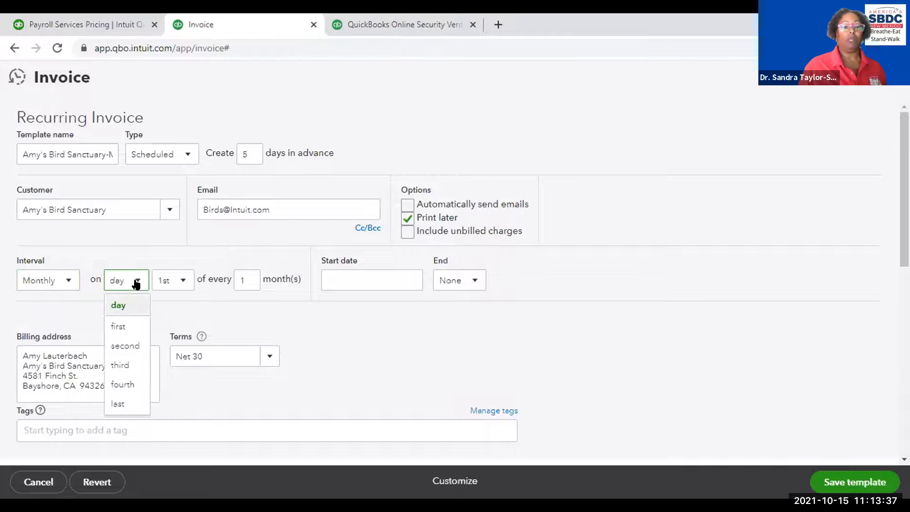
left_click(122, 327)
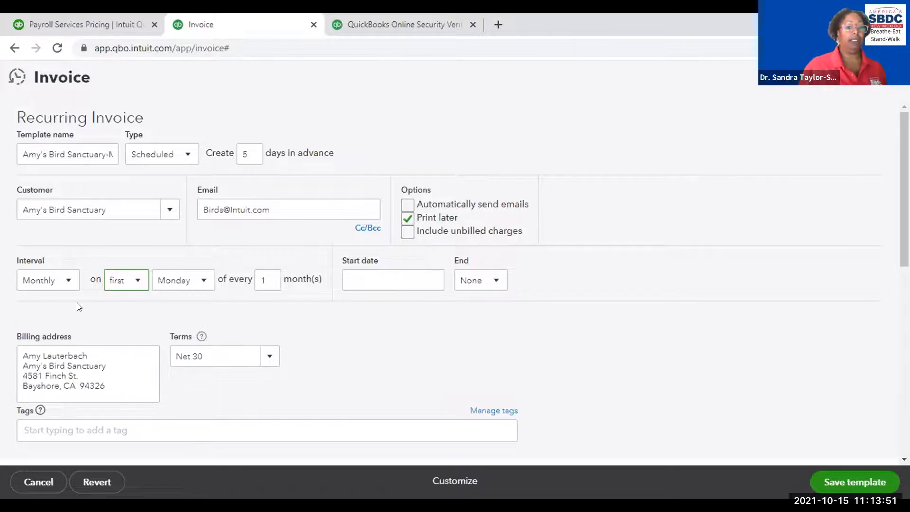
left_click(66, 280)
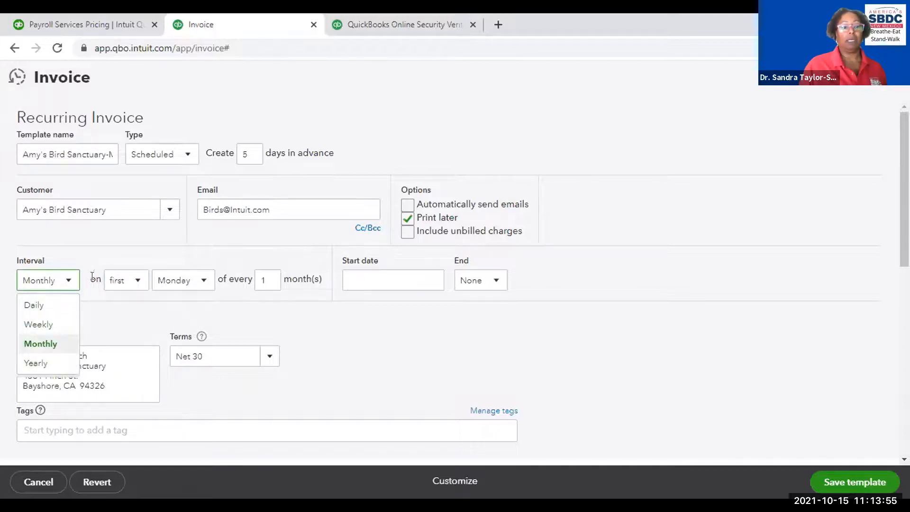
left_click(134, 283)
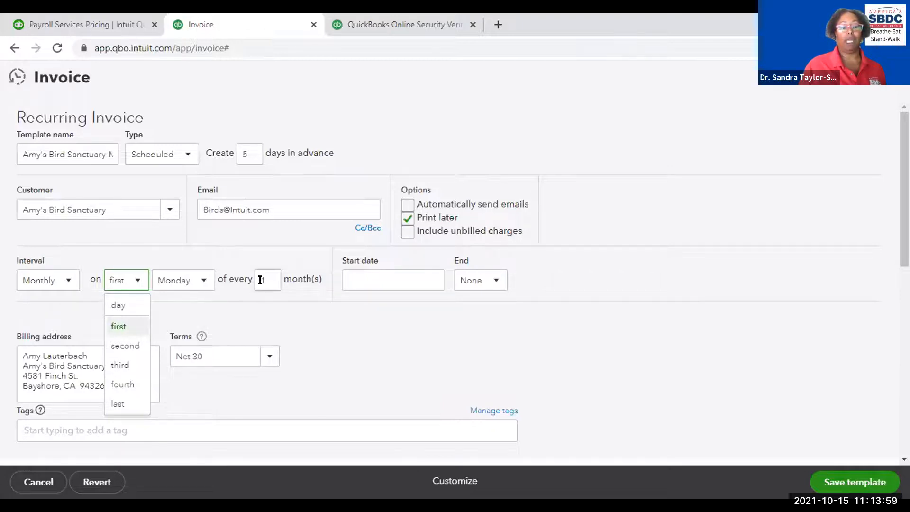
left_click(277, 275)
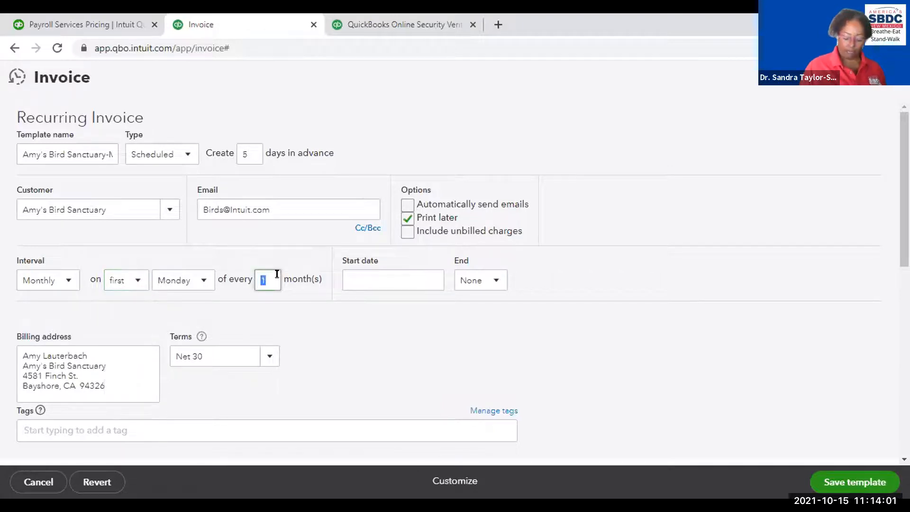
type("3")
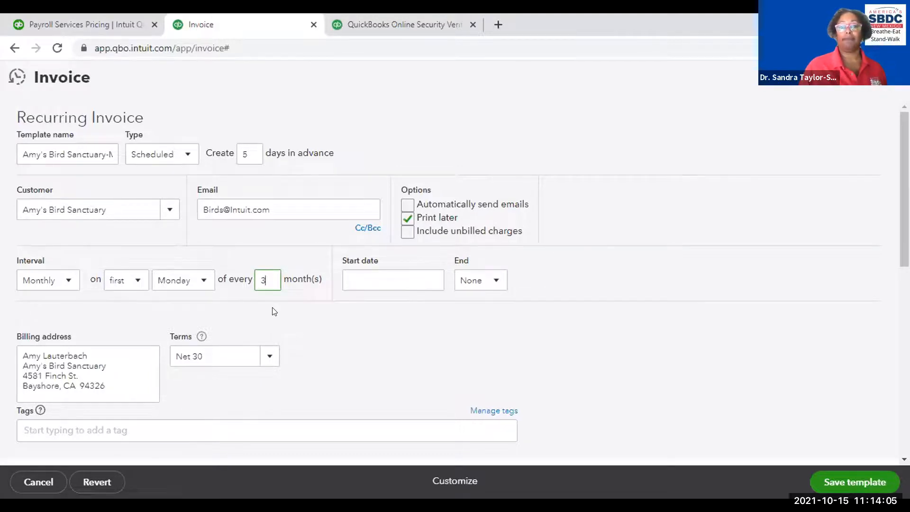
- Set the recurring invoice's start date to 11/01/2021, keeping None as the end option and Net 30 as the terms
left_click(381, 278)
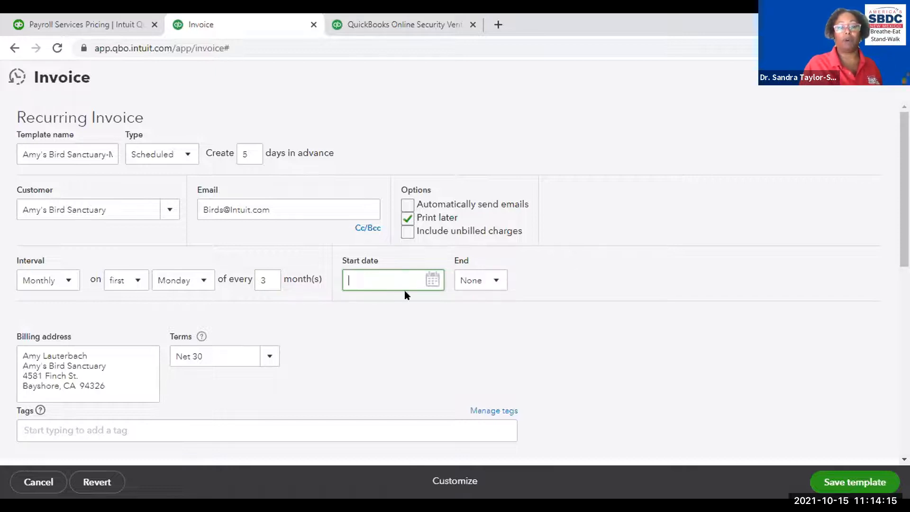
left_click(431, 280)
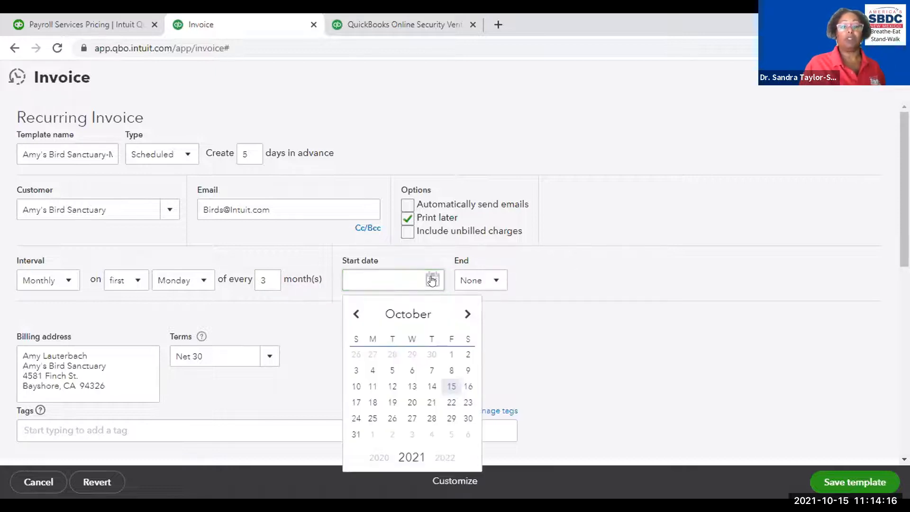
left_click(467, 314)
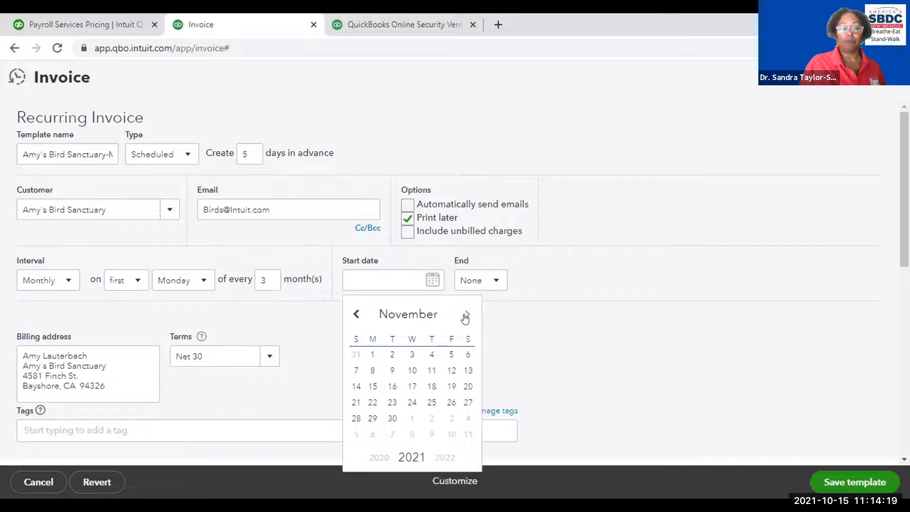
left_click(372, 355)
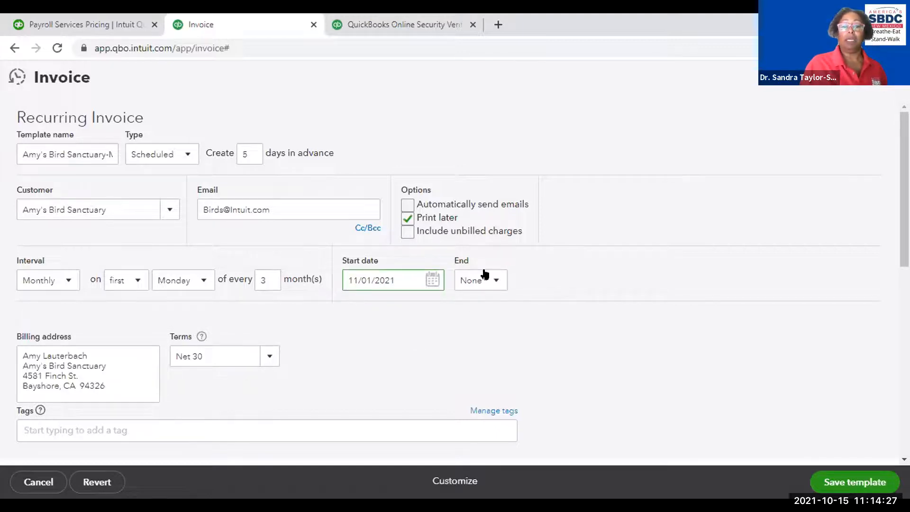
left_click(496, 280)
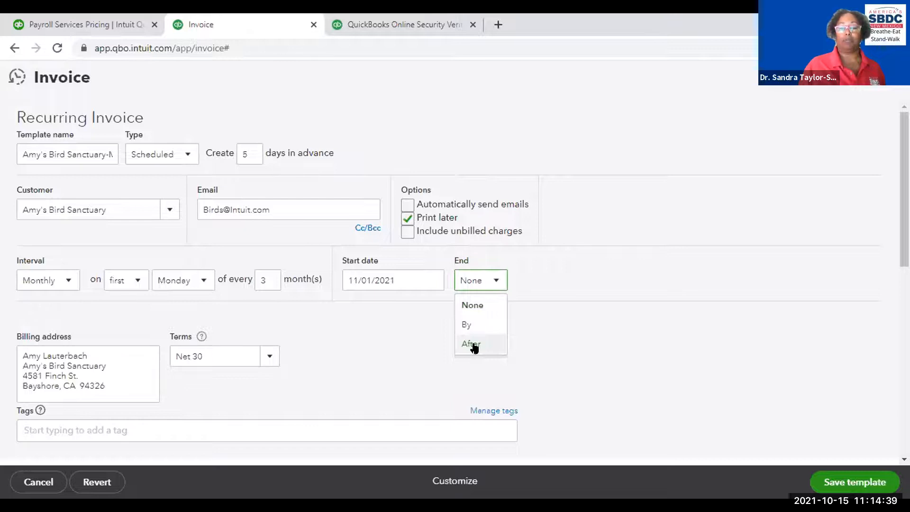
left_click(313, 334)
left_click(237, 355)
- Check the recurring invoice's line items, messages and totals, and save the template
scroll(332, 356, "down", 1)
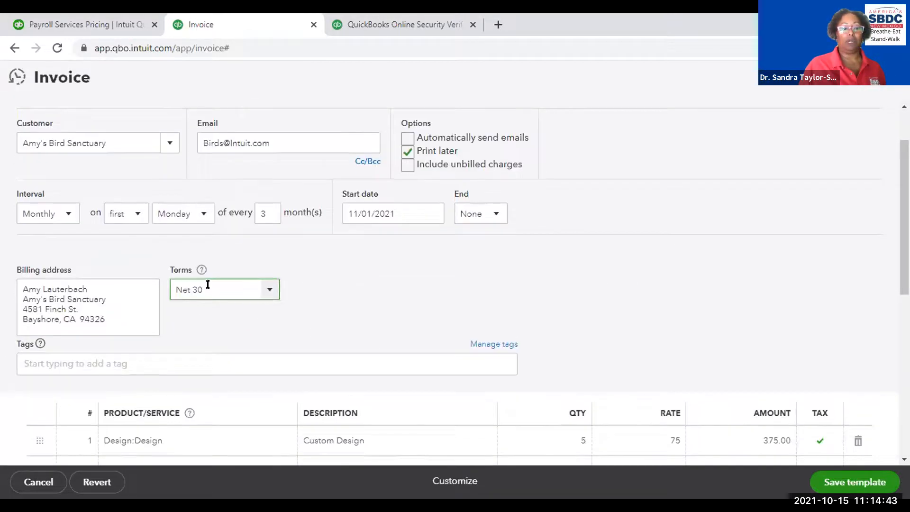
scroll(406, 298, "down", 2)
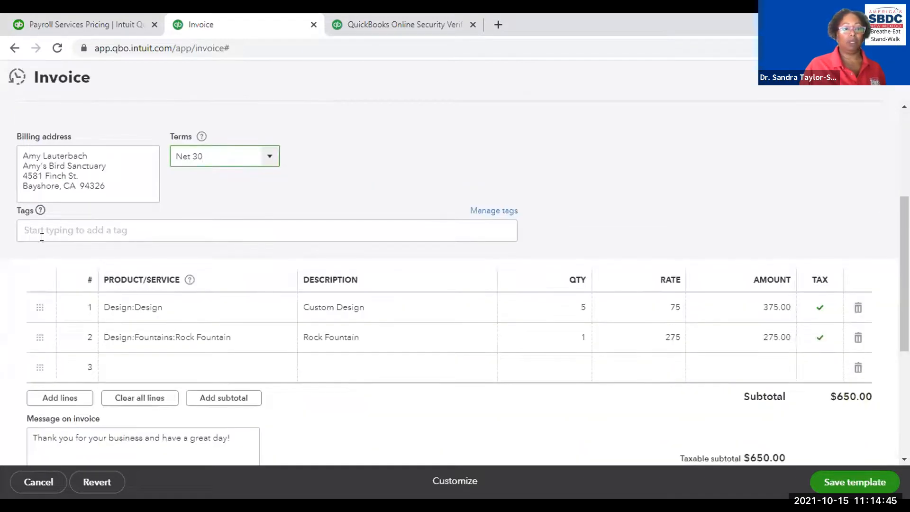
scroll(324, 225, "down", 1)
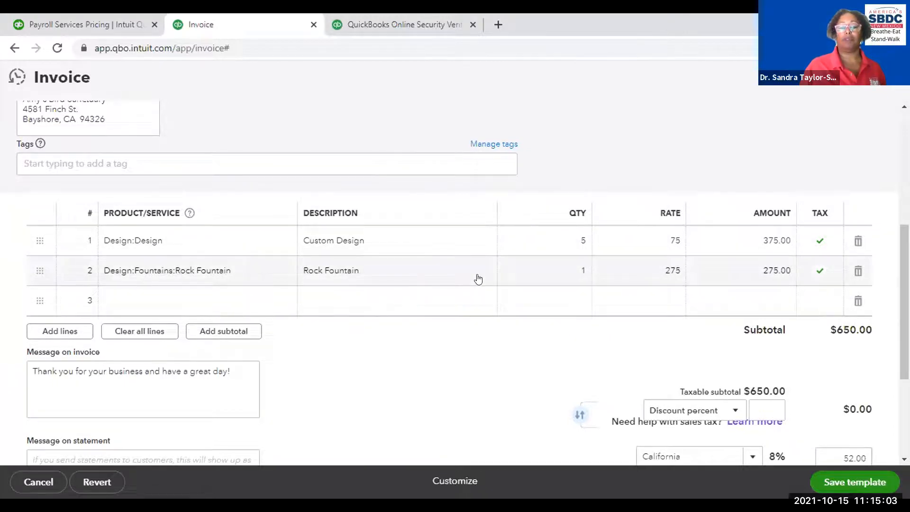
scroll(478, 279, "down", 1)
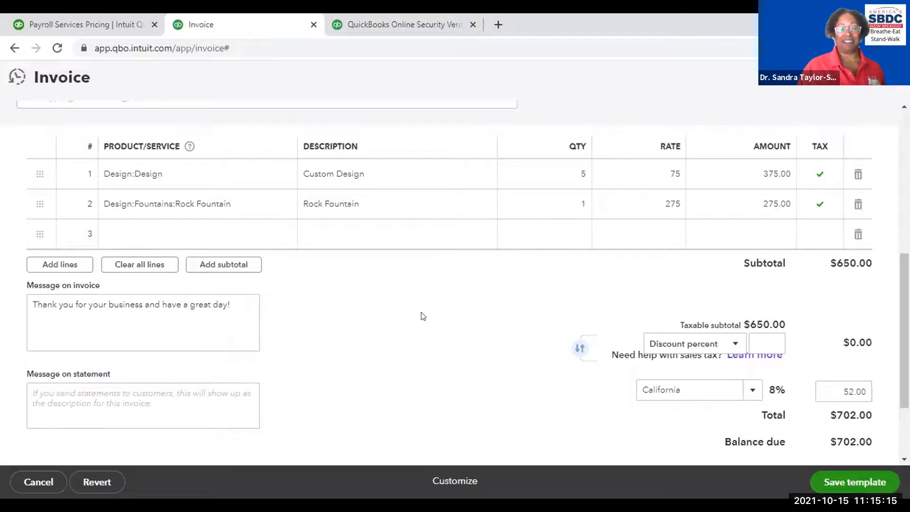
scroll(469, 289, "down", 2)
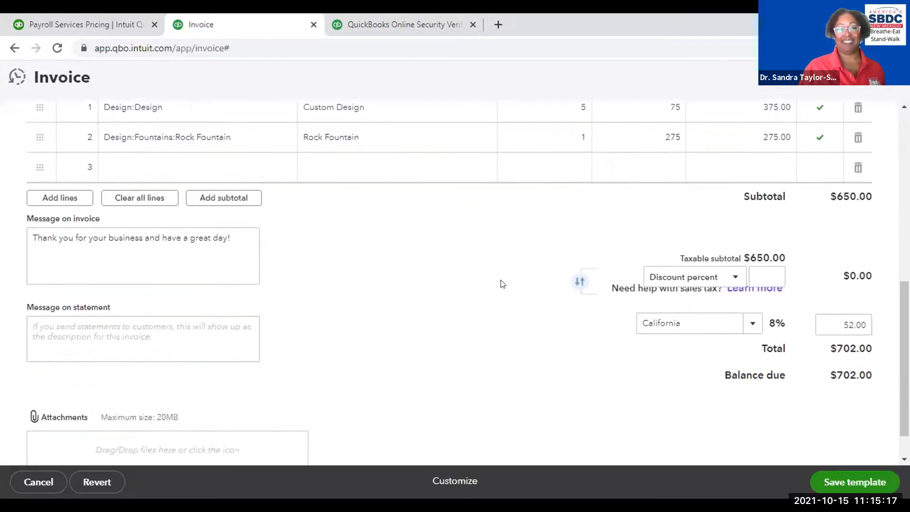
scroll(511, 279, "down", 1)
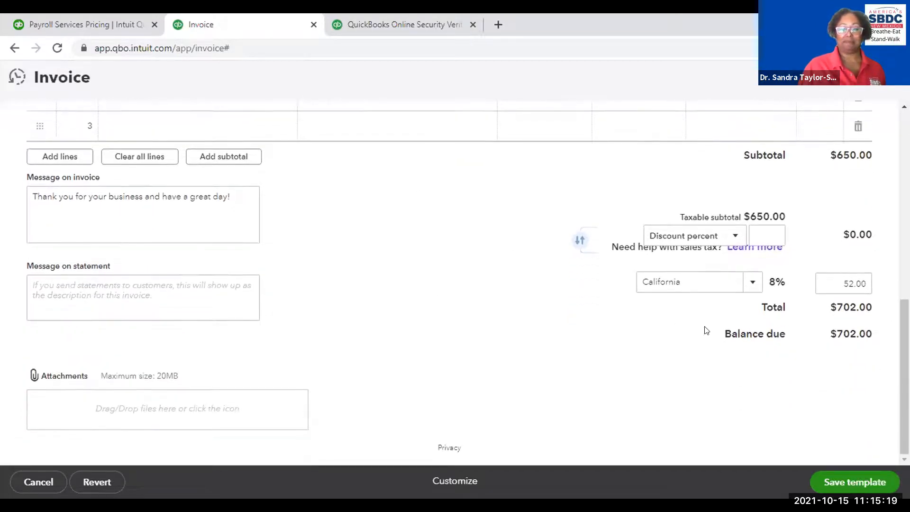
left_click(847, 480)
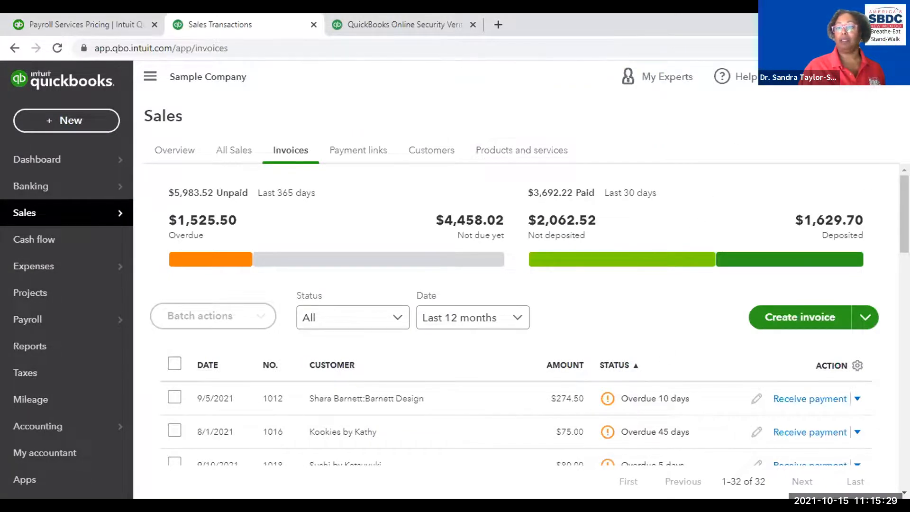
- Open the recurring transactions list and widen its Interval column
left_click(857, 77)
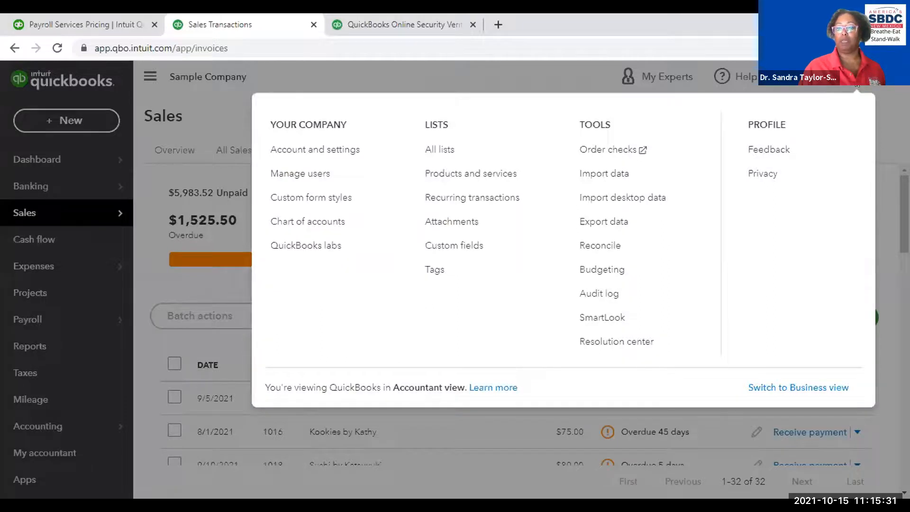
left_click(457, 199)
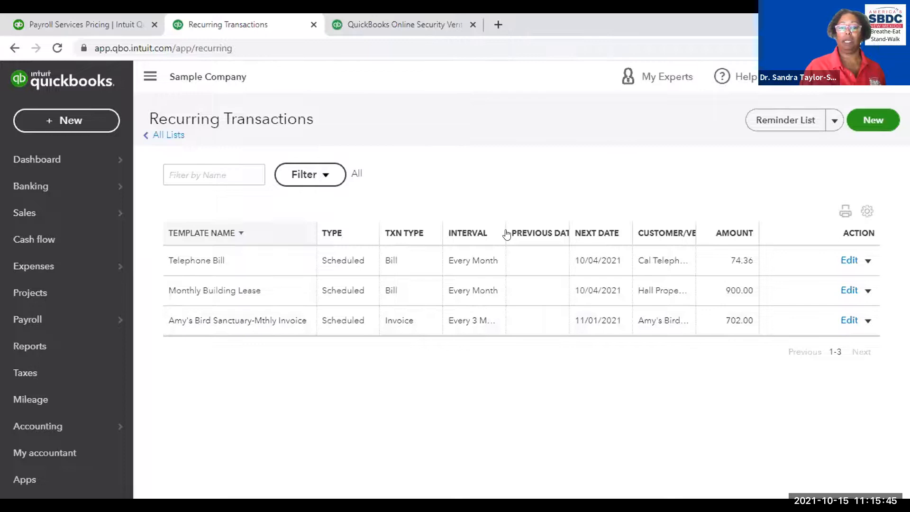
left_click_drag(500, 226, 528, 228)
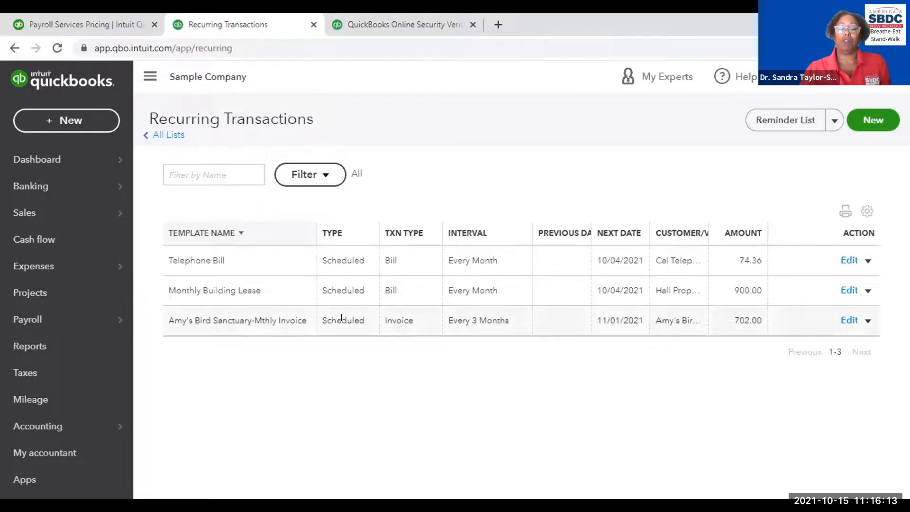
- Use the "Amy's Bird Sanctuary-Mthly Invoice" template to start an invoice and change its customer to Cool Cars
left_click(867, 321)
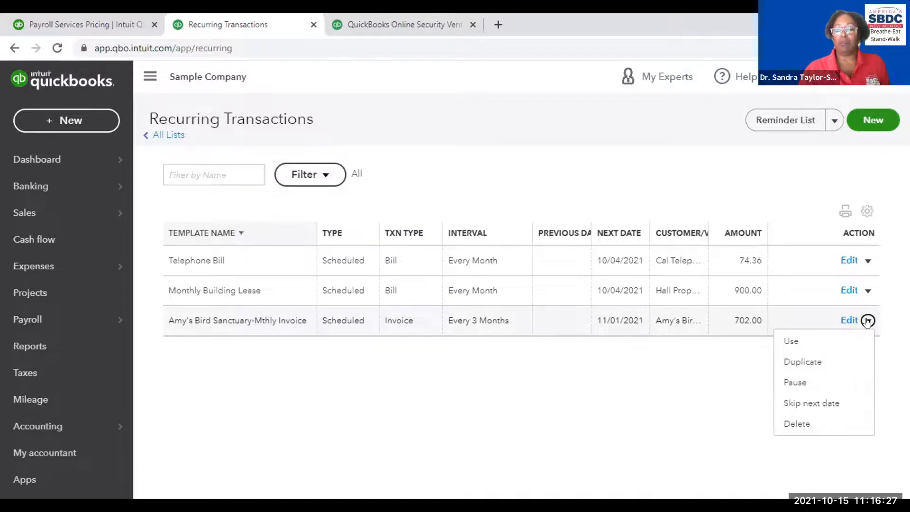
left_click(805, 342)
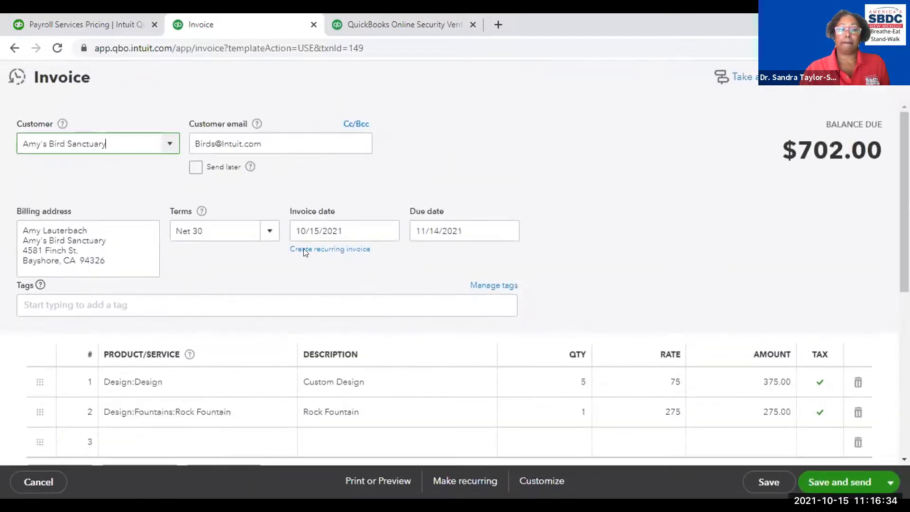
left_click(167, 144)
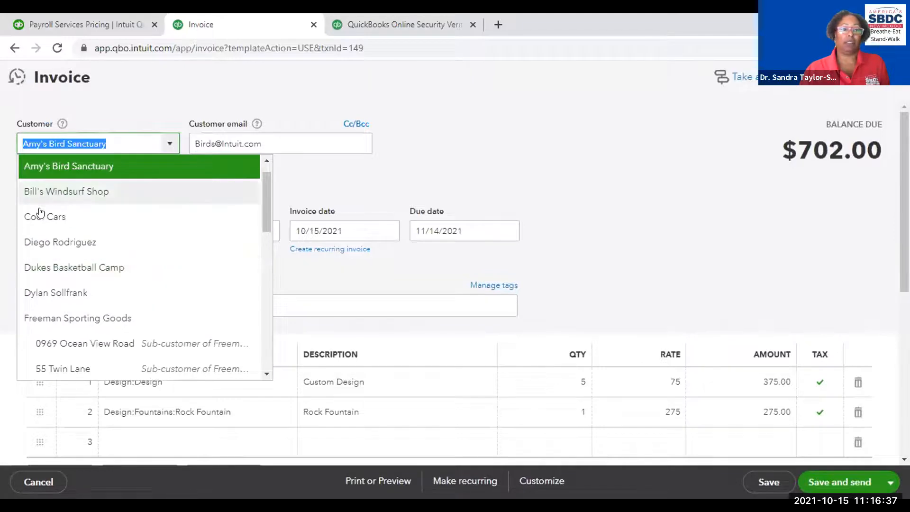
left_click(26, 217)
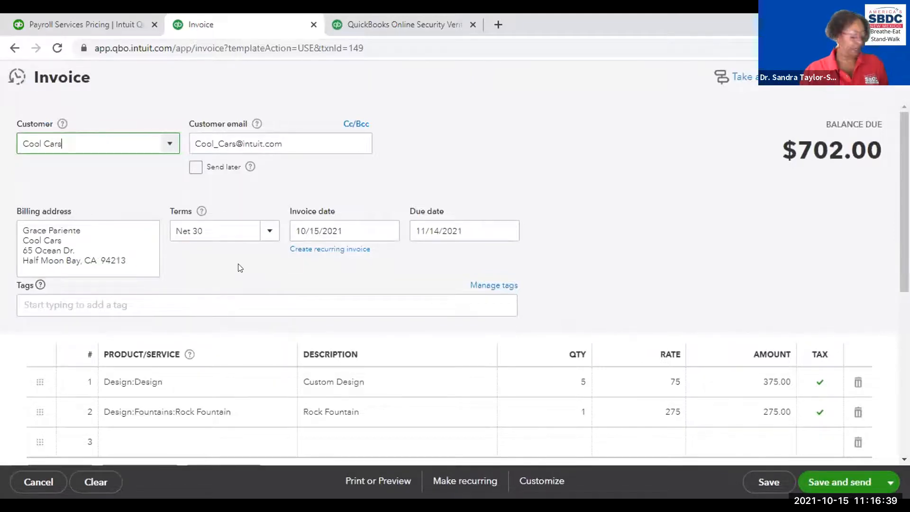
key("Tab")
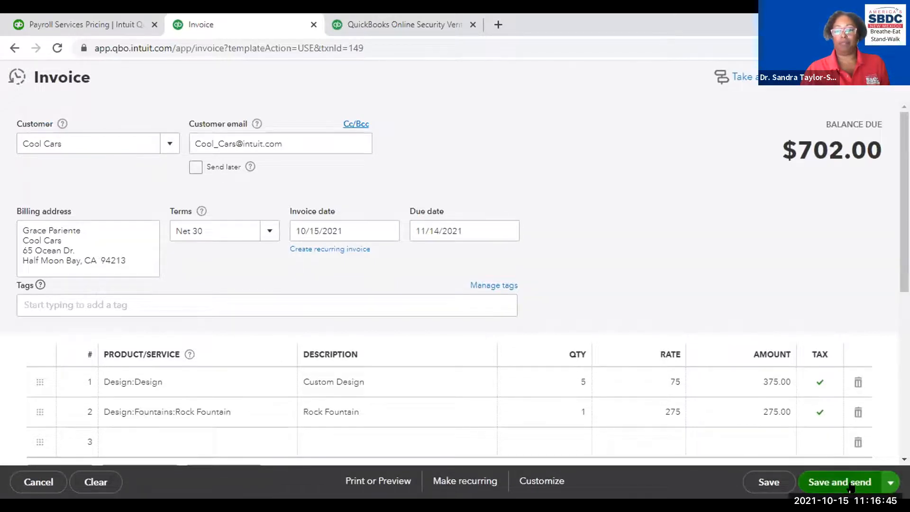
- View the available save options and review the Cool Cars invoice's line items, messages and totals
left_click(890, 482)
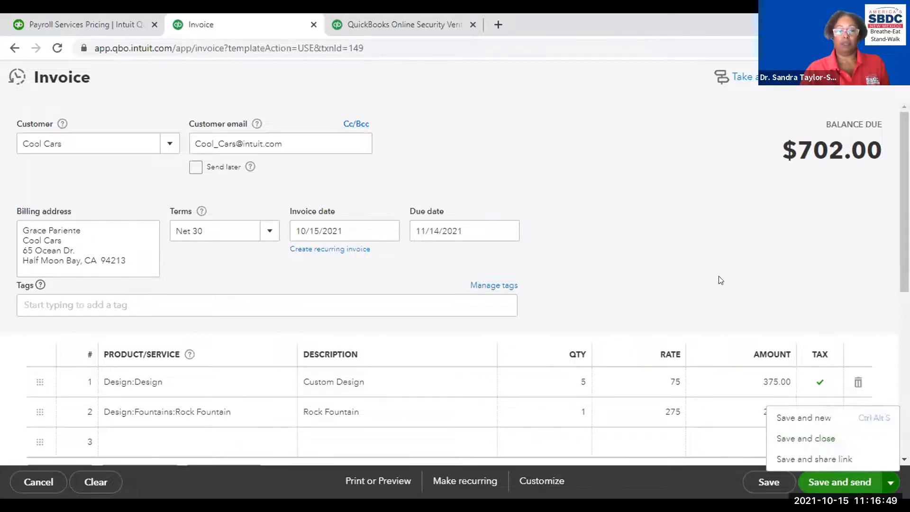
left_click(741, 243)
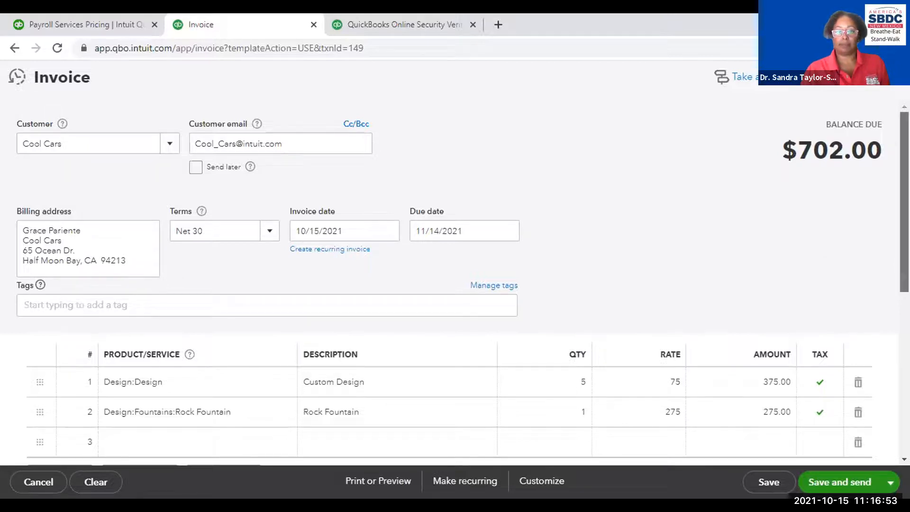
scroll(904, 237, "down", 3)
scroll(455, 284, "down", 4)
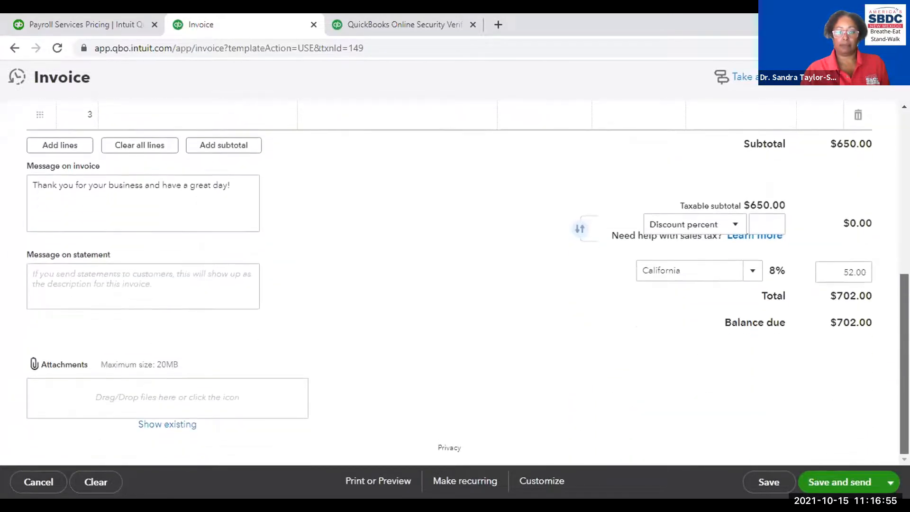
scroll(455, 284, "up", 5)
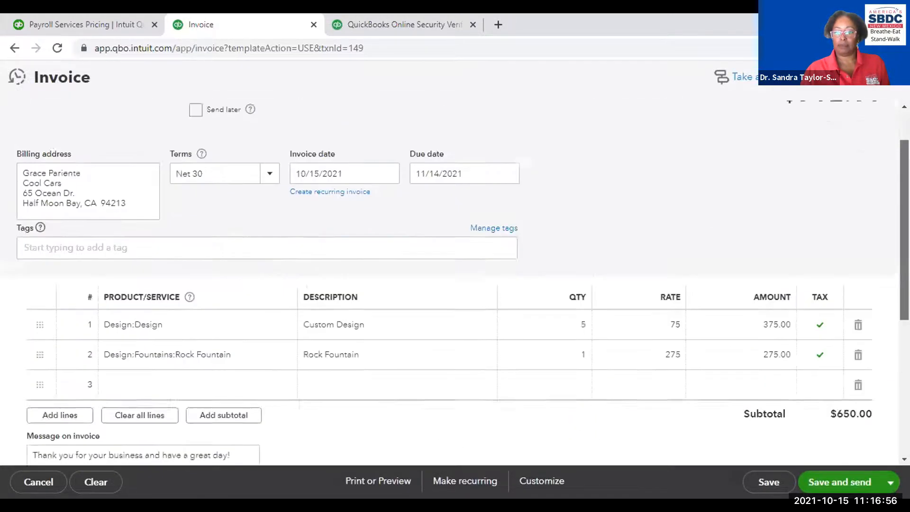
- Save the Cool Cars invoice and open its email message for sending
left_click(884, 483)
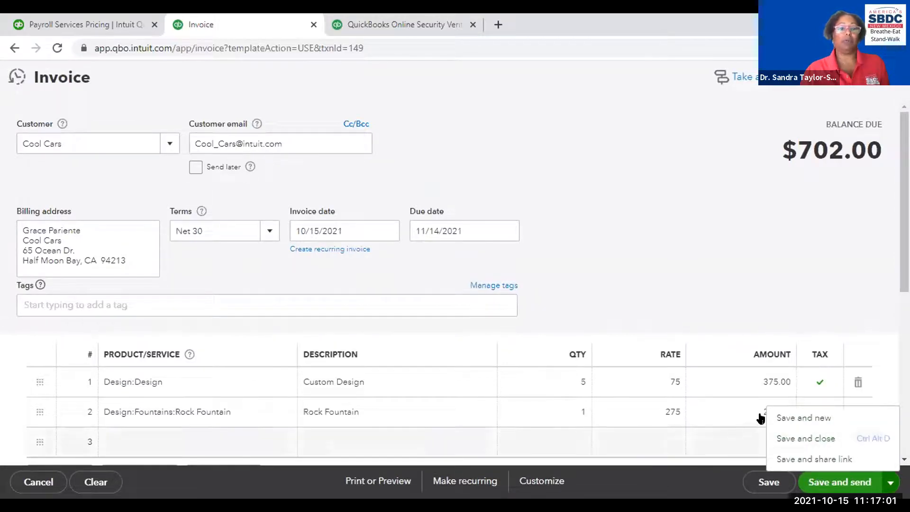
left_click(195, 167)
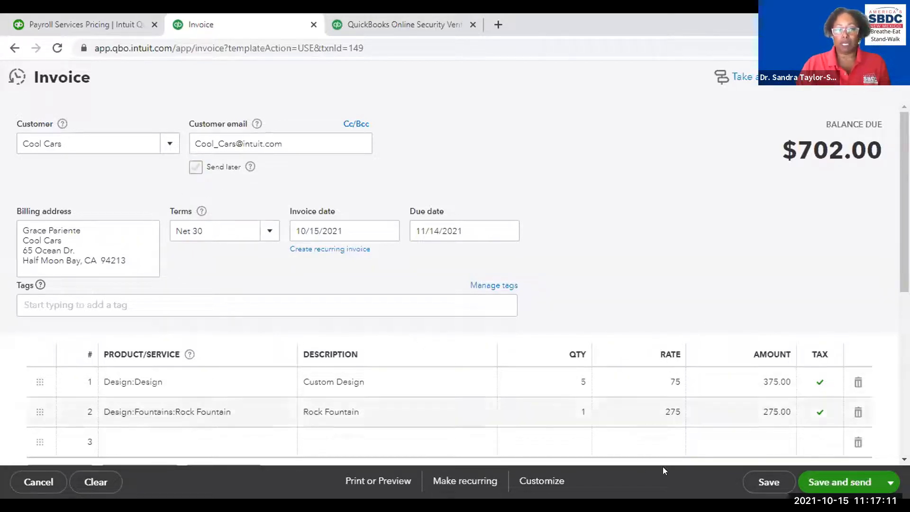
left_click(834, 478)
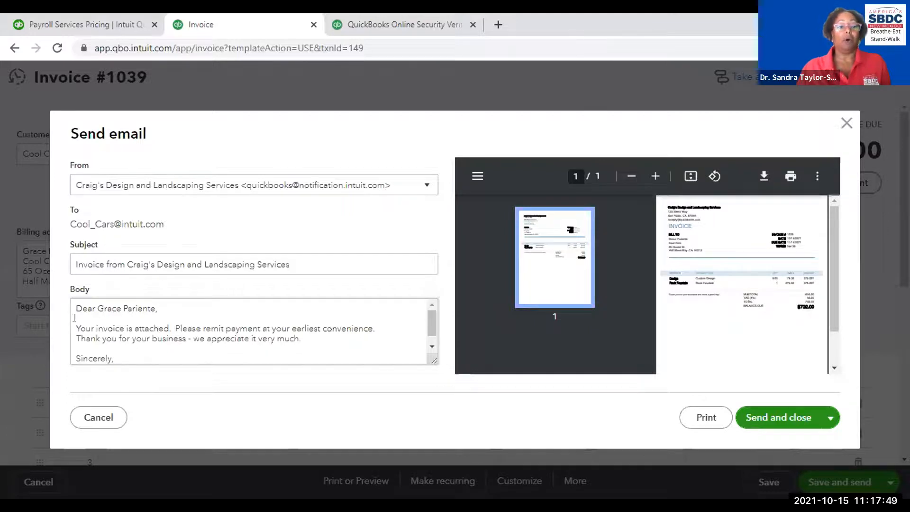
- Review the invoice email's sender options, subject line and full message body without changing them
key("ctrl+a")
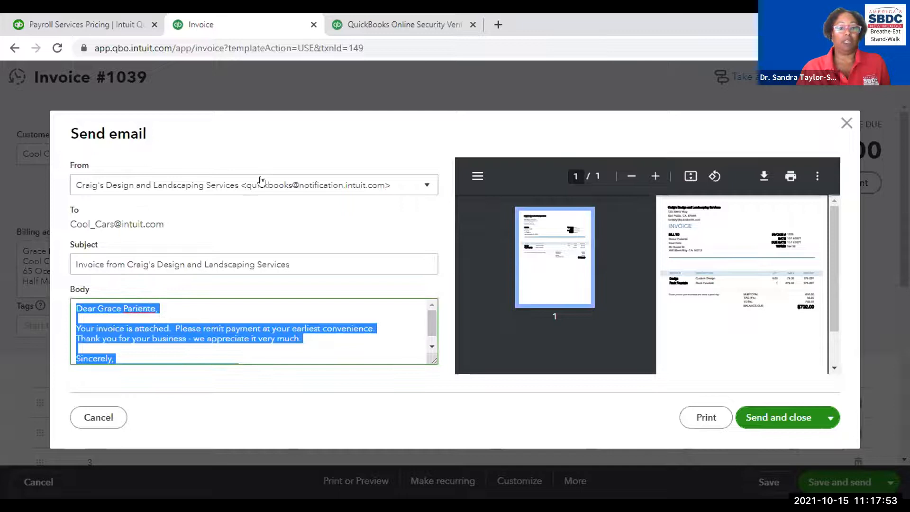
left_click(229, 184)
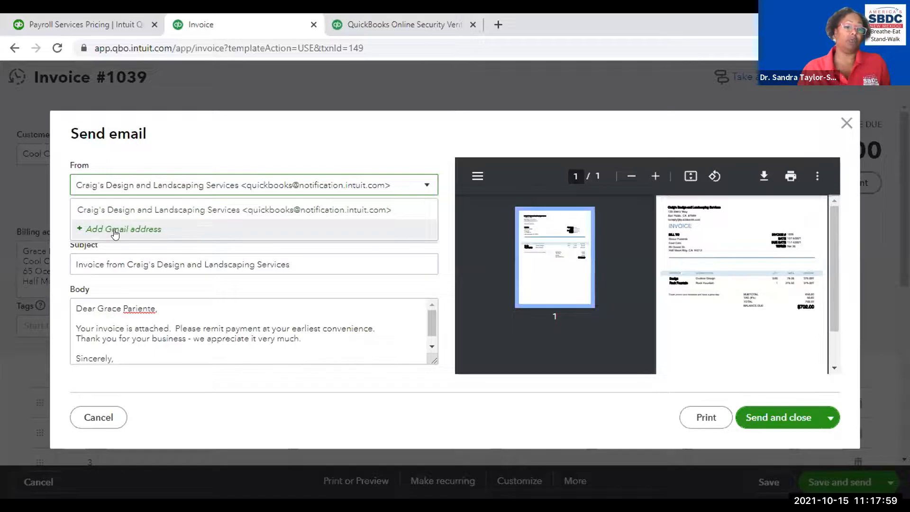
left_click(144, 246)
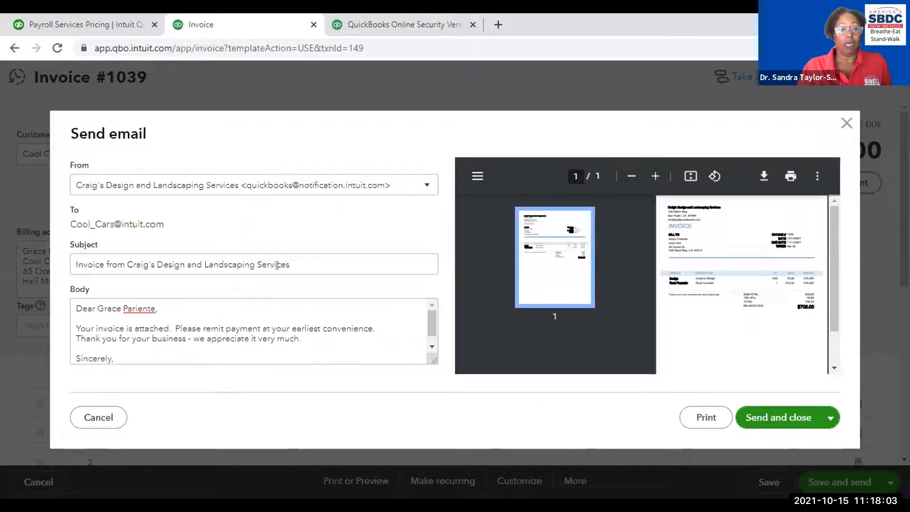
left_click_drag(76, 264, 296, 261)
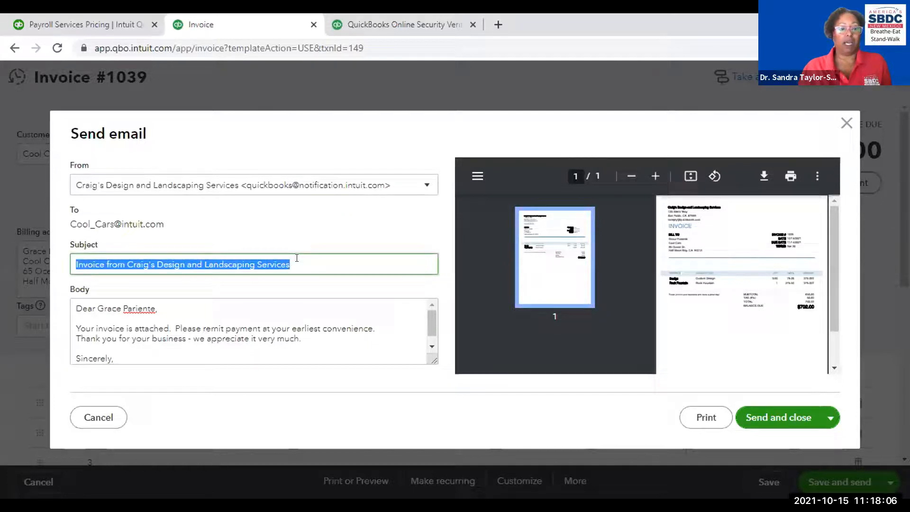
left_click(126, 328)
key("ctrl+a")
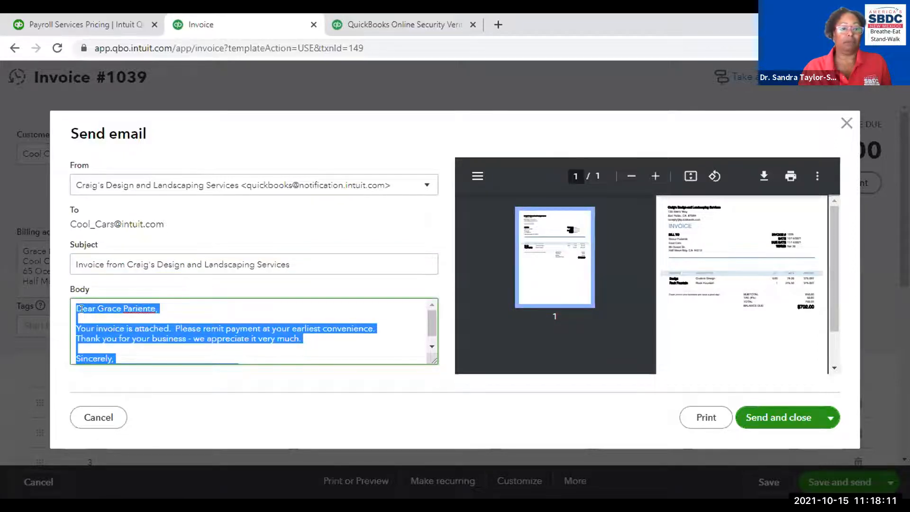
scroll(230, 340, "down", 2)
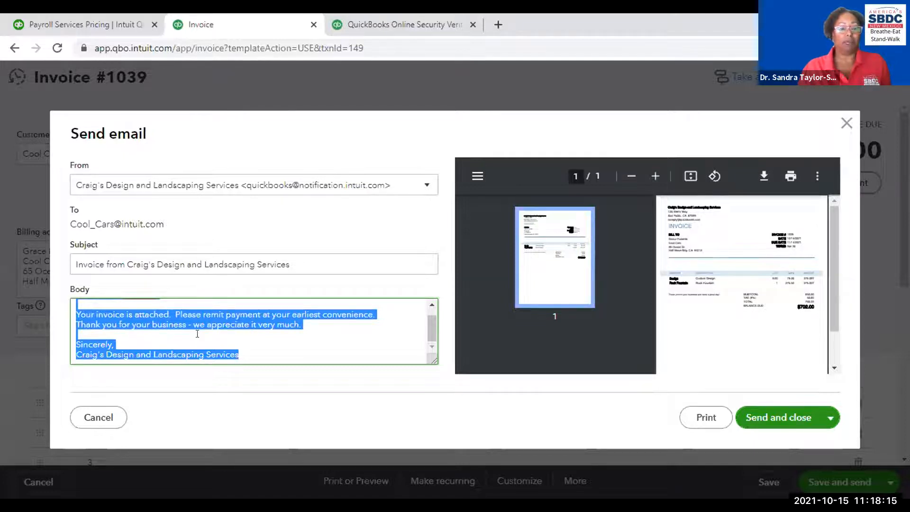
scroll(210, 337, "up", 1)
left_click(383, 228)
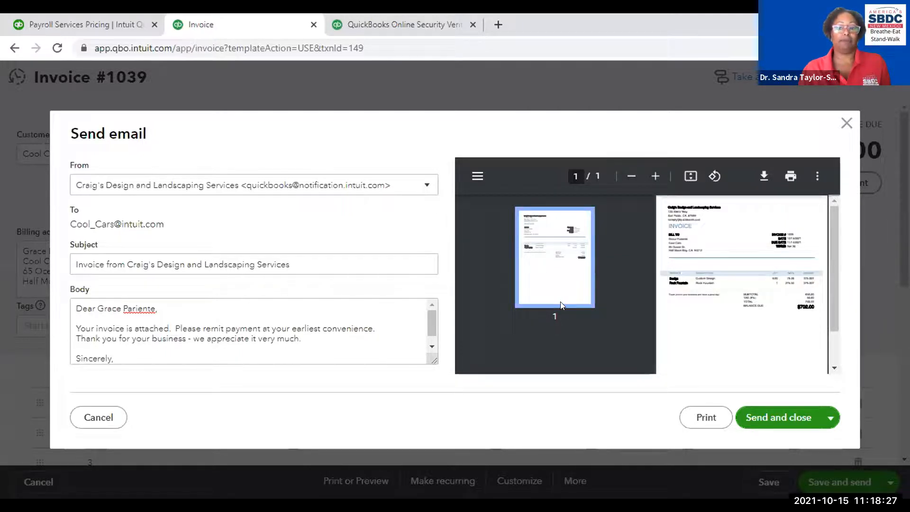
- Open the printable version of the Cool Cars invoice and read it from the header down to the page end
left_click(702, 418)
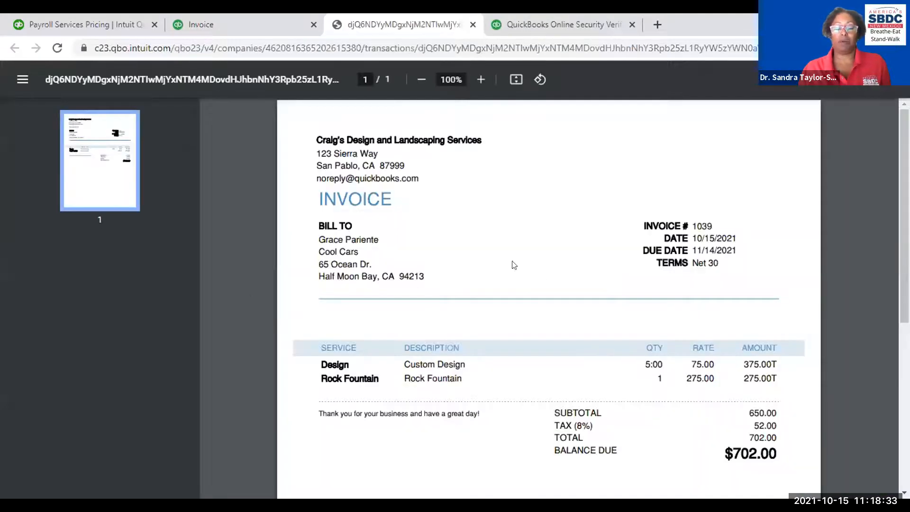
scroll(580, 280, "down", 1)
scroll(582, 283, "down", 5)
scroll(705, 254, "up", 6)
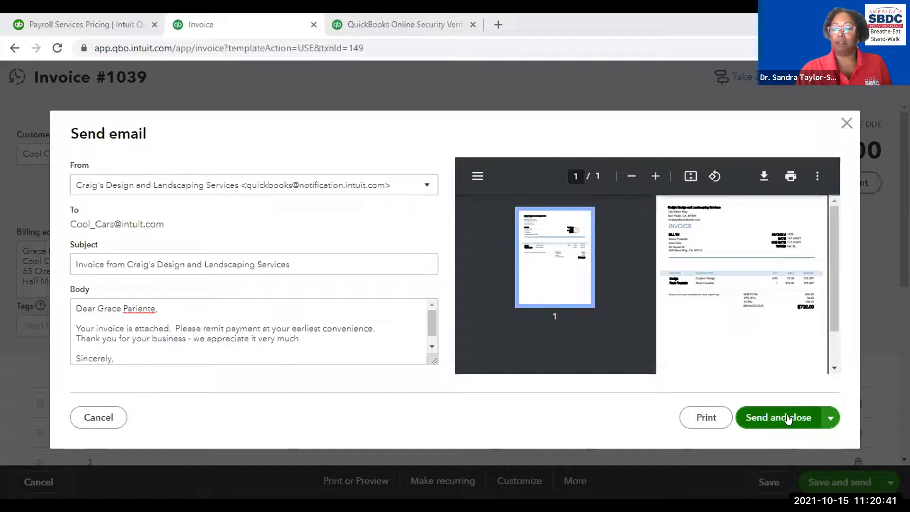
- Send the Cool Cars invoice by email using the send-and-close option
left_click(829, 418)
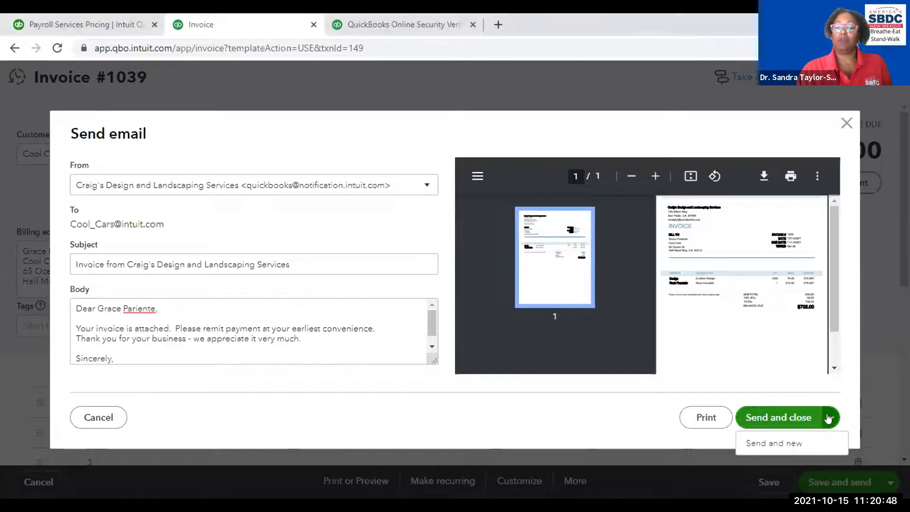
left_click(775, 419)
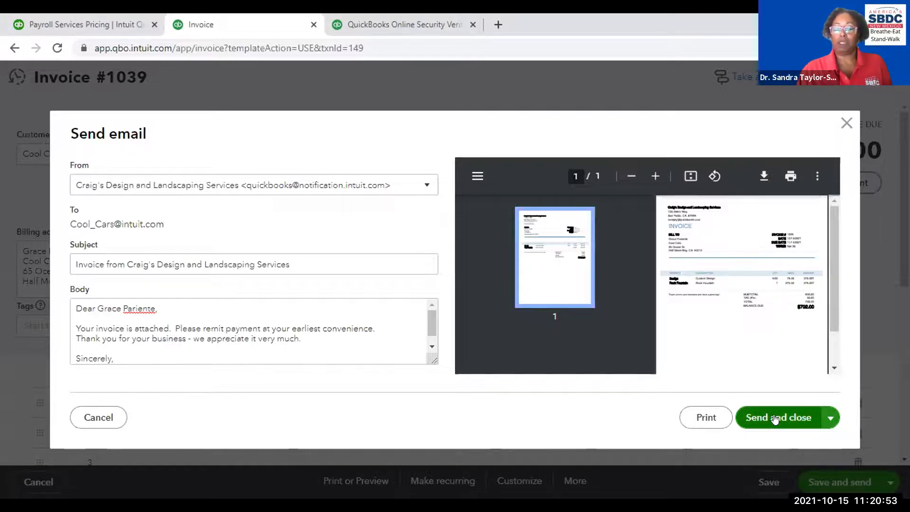
left_click(775, 418)
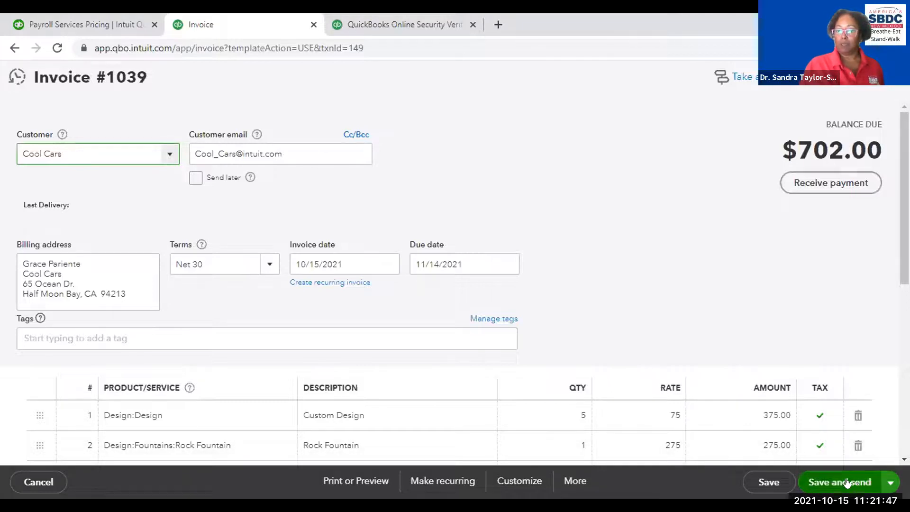
- Try to save and close the Cool Cars invoice, and exit the invoice form
left_click(891, 482)
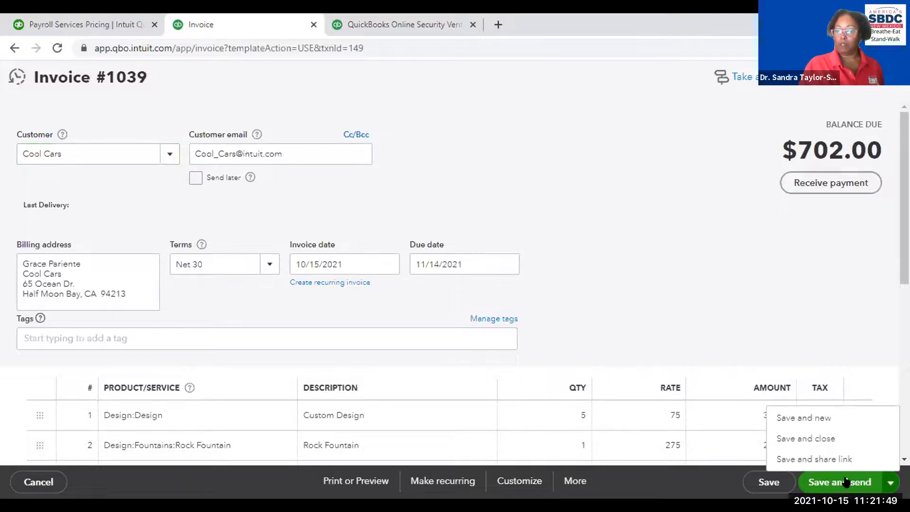
left_click(789, 437)
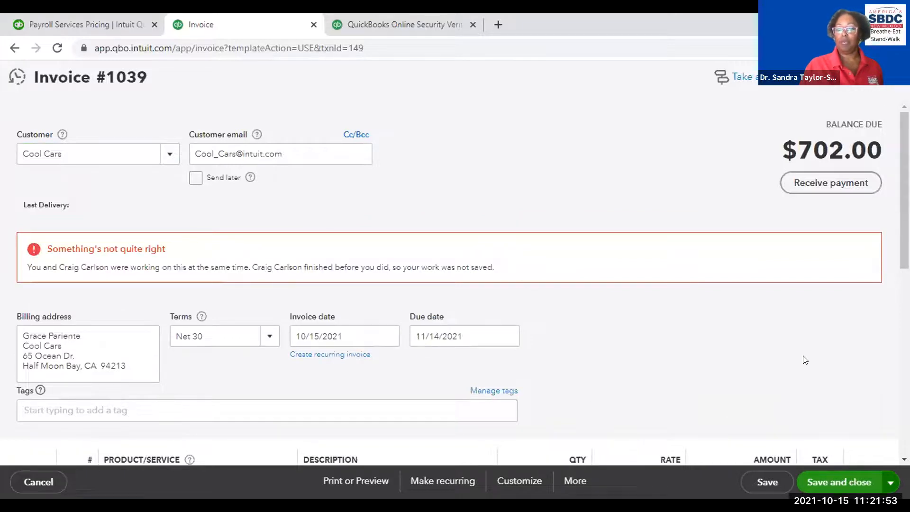
scroll(811, 358, "down", 10)
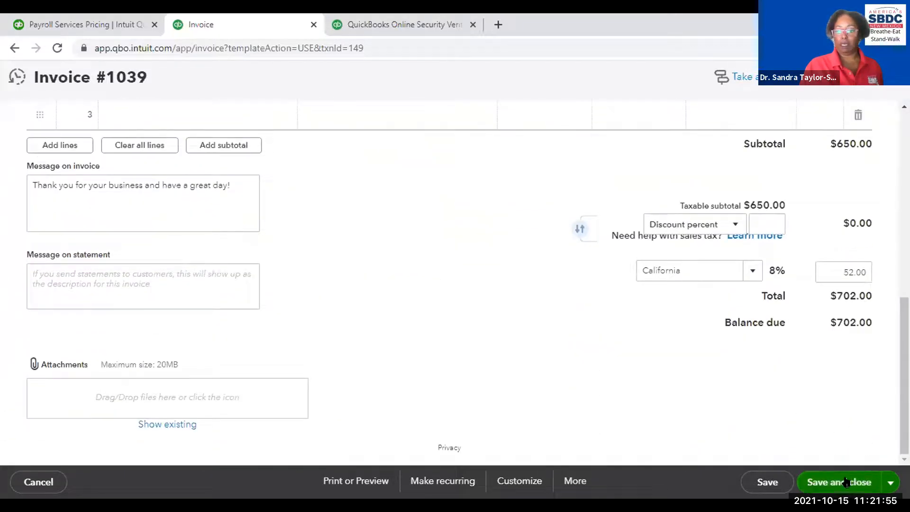
left_click(835, 481)
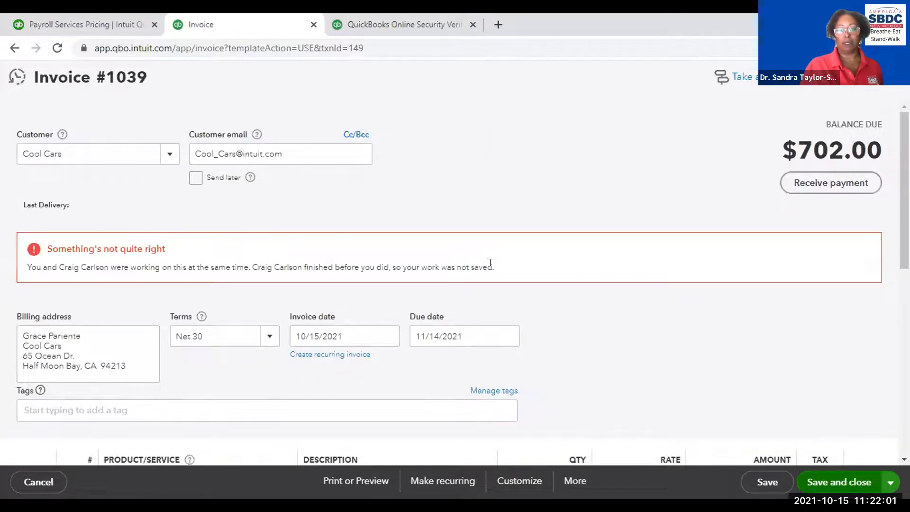
left_click(892, 77)
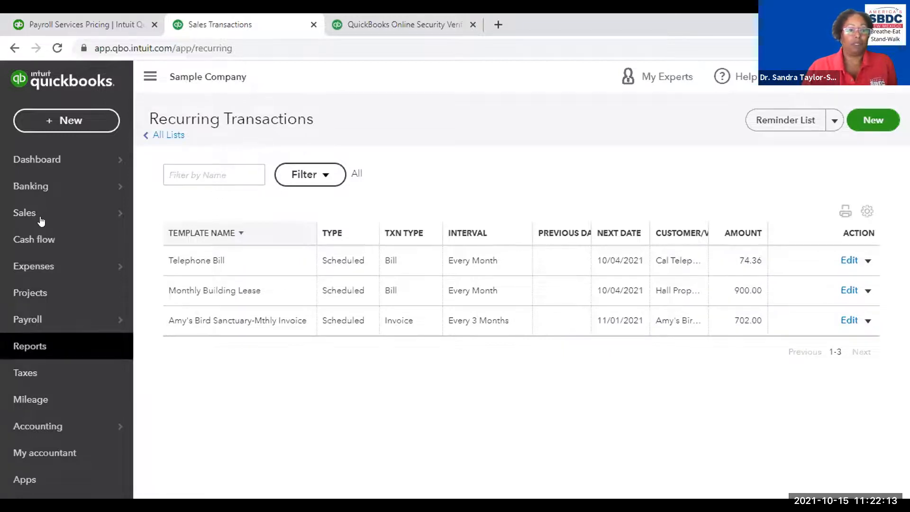
- Open the sales invoices list and review the payment status of the invoices
mouse_move(116, 217)
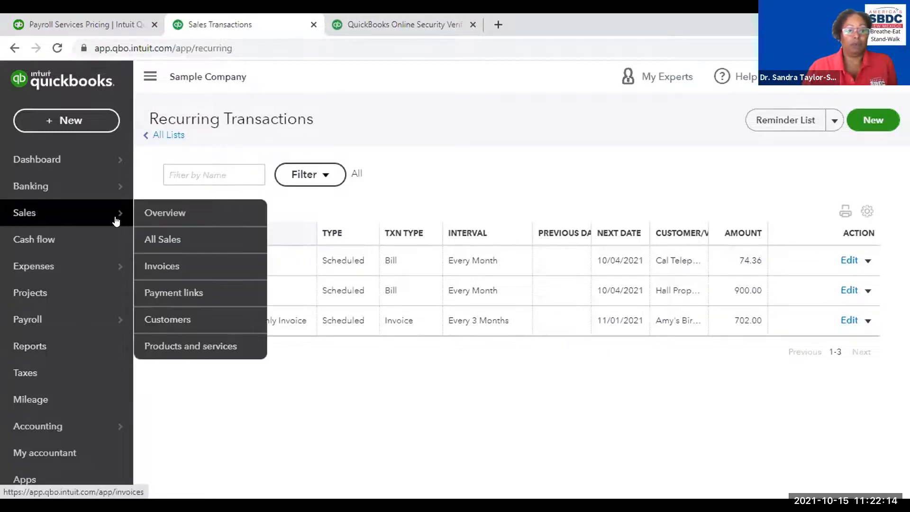
left_click(56, 225)
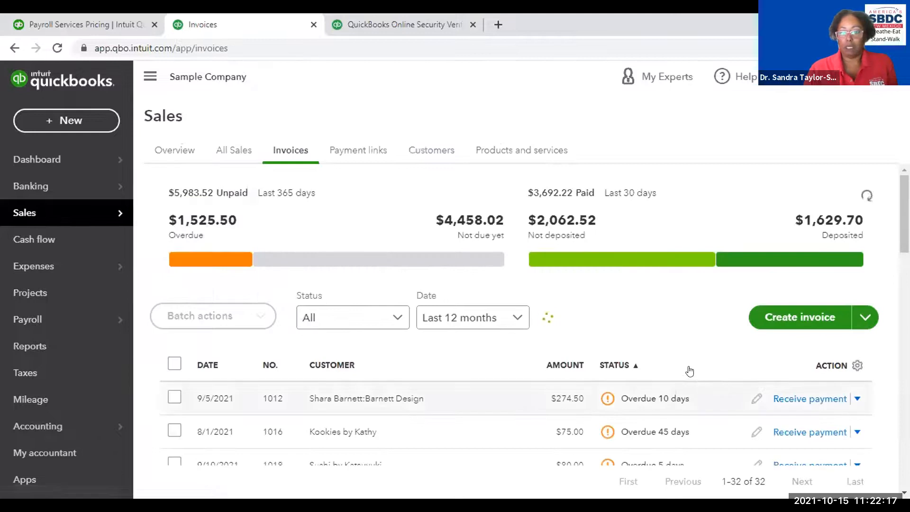
scroll(694, 413, "down", 3)
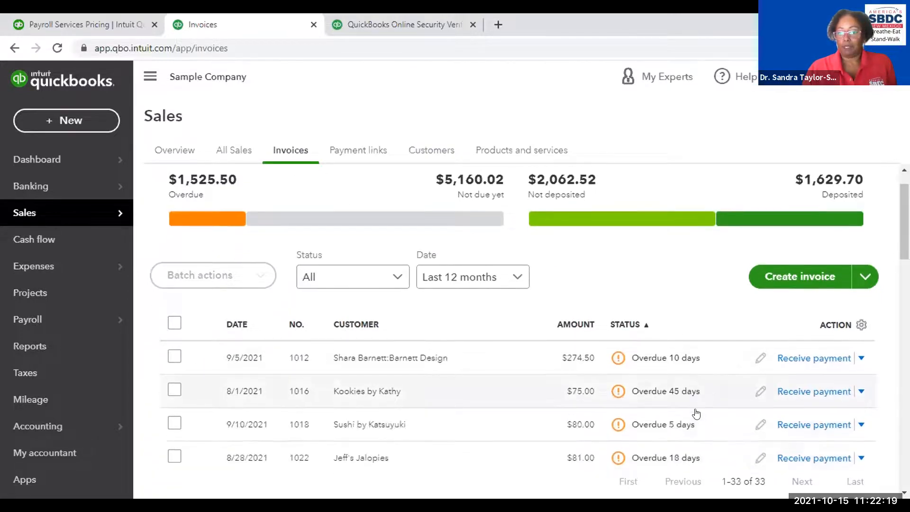
scroll(655, 401, "up", 3)
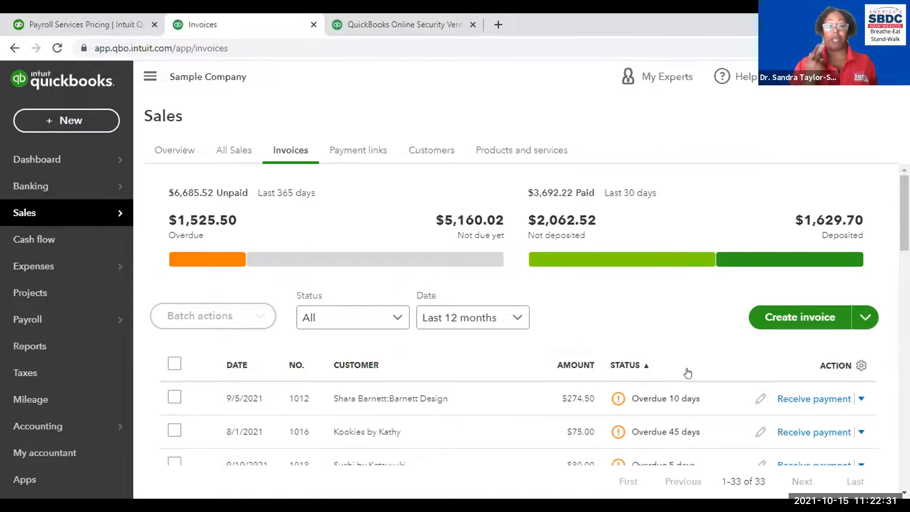
scroll(659, 327, "down", 5)
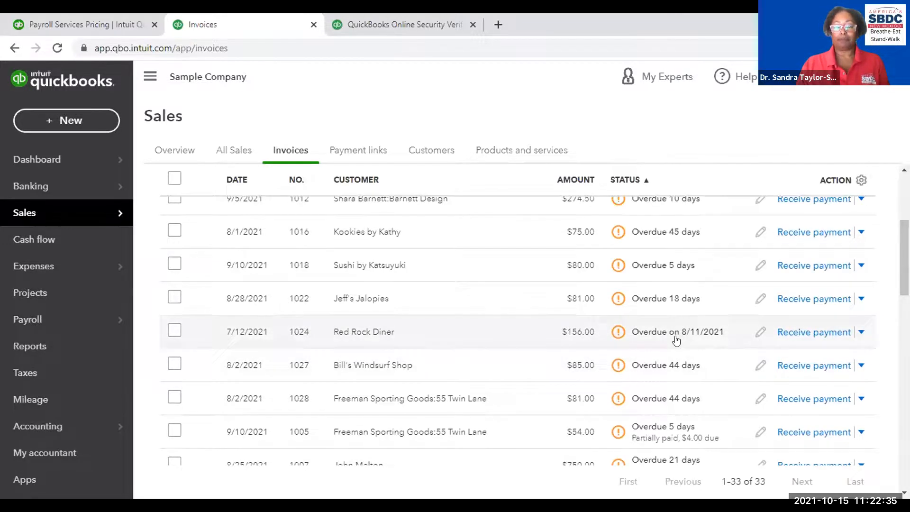
scroll(666, 355, "up", 5)
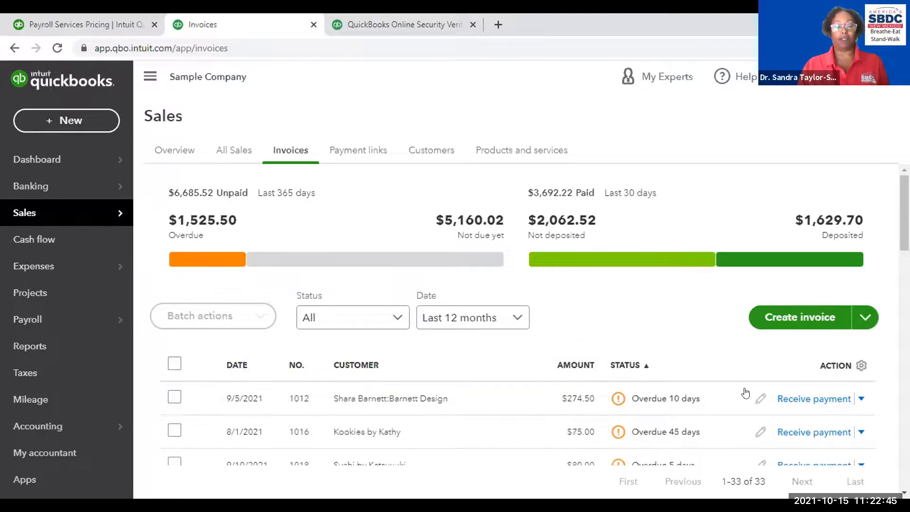
scroll(762, 393, "down", 3)
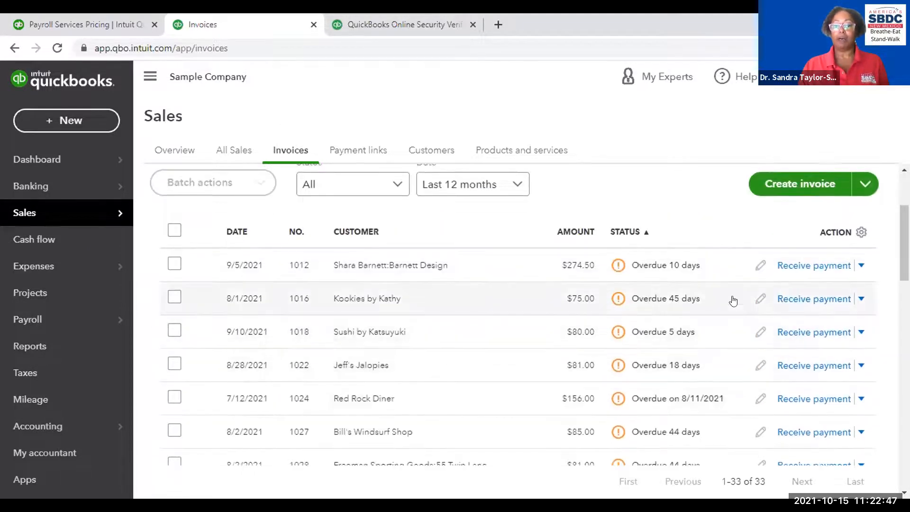
- Open the Amy's Bird Sanctuary record from the customer list and review its transactions
left_click(424, 152)
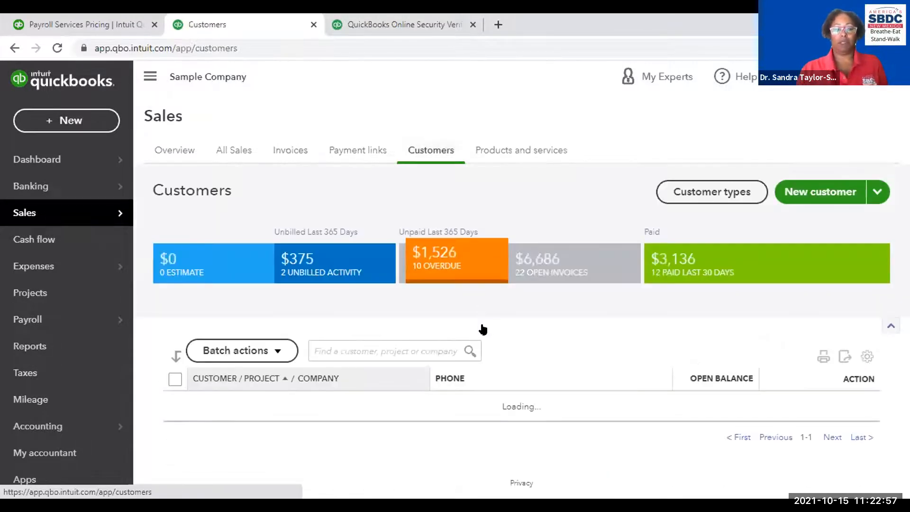
scroll(538, 336, "down", 1)
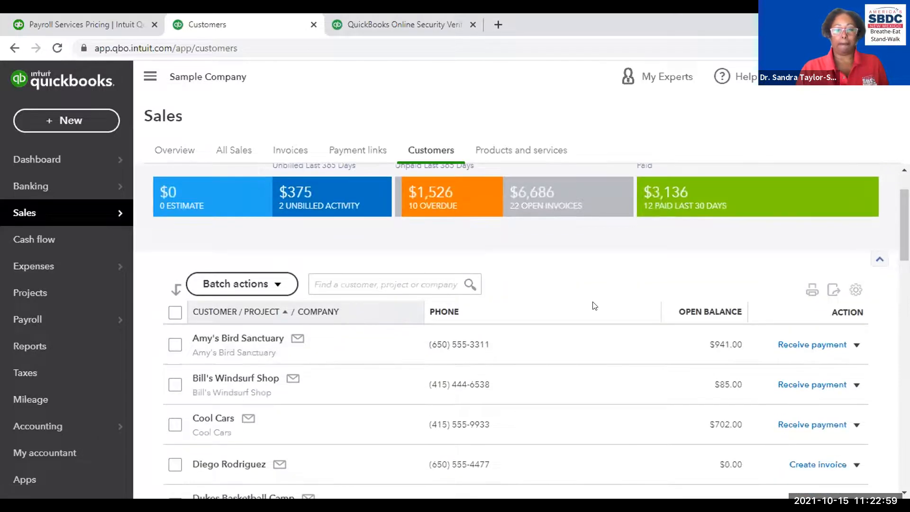
scroll(595, 305, "down", 2)
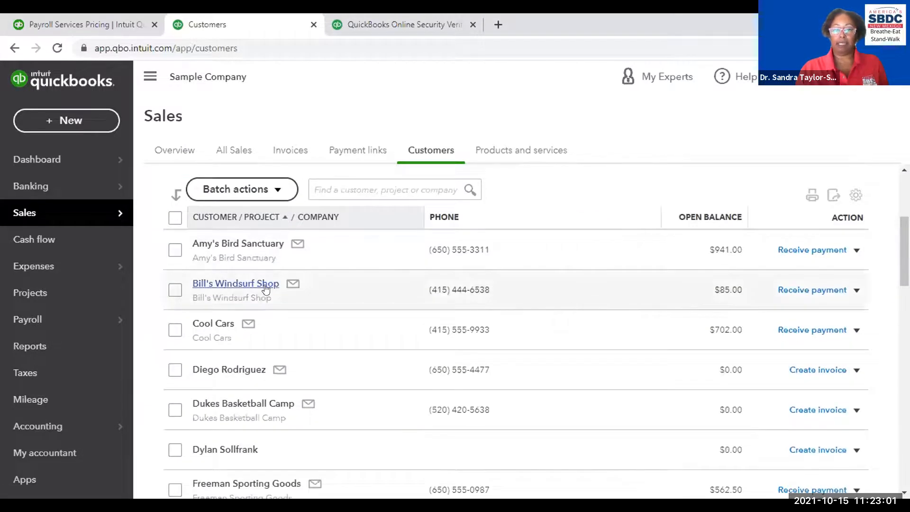
left_click(222, 243)
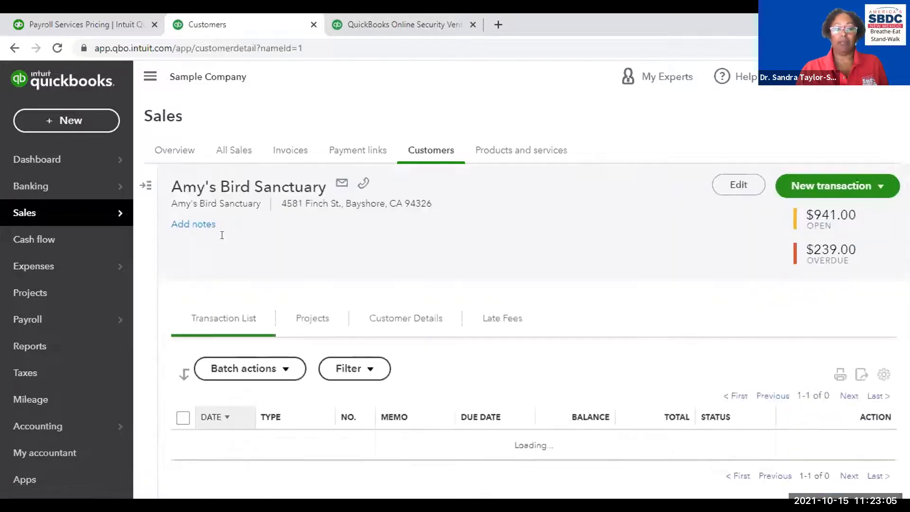
scroll(508, 388, "down", 3)
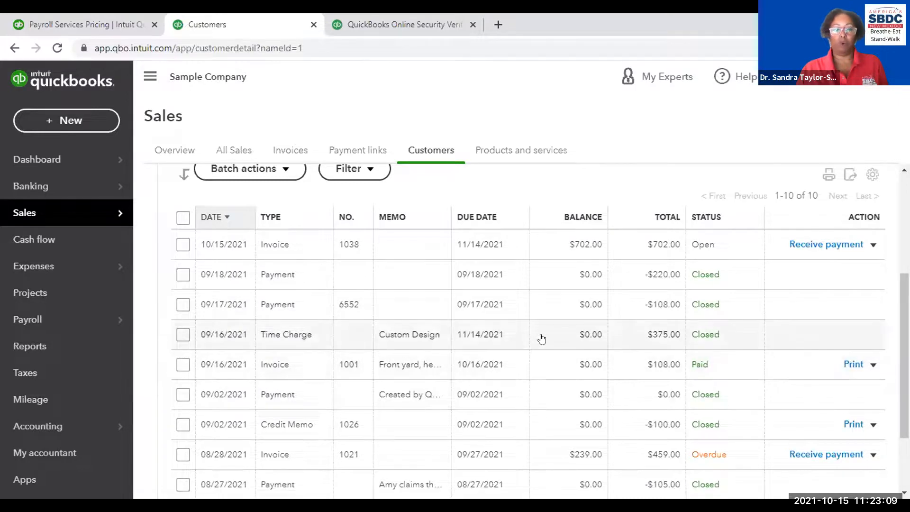
scroll(590, 343, "up", 3)
scroll(590, 344, "up", 1)
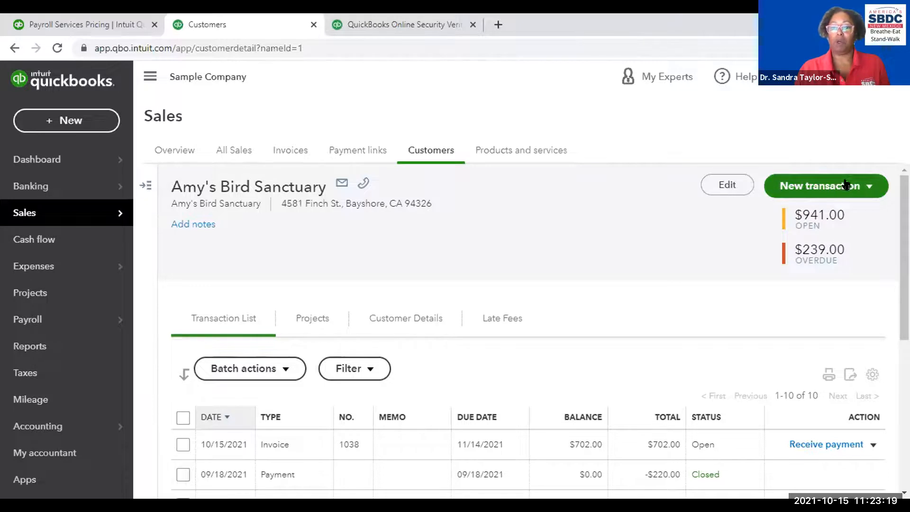
- Start a new payment transaction for Amy's Bird Sanctuary and review the customer's outstanding invoices
left_click(830, 185)
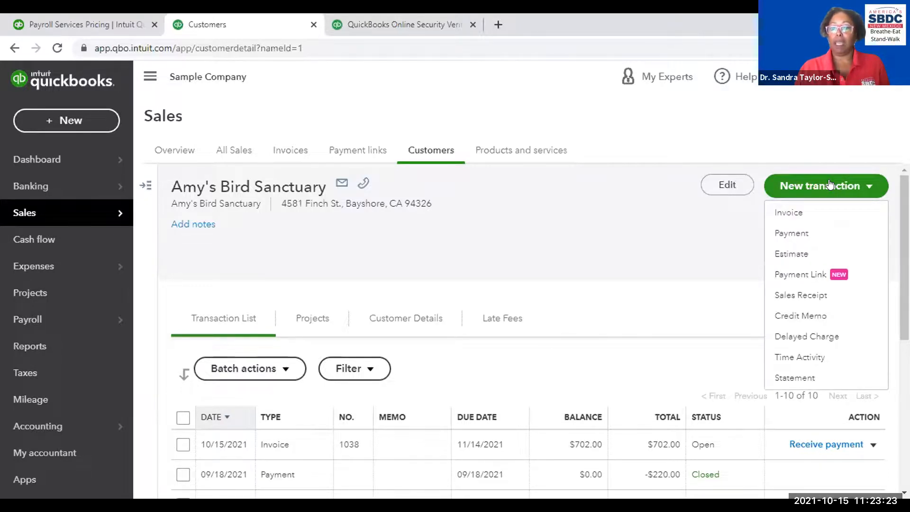
left_click(785, 235)
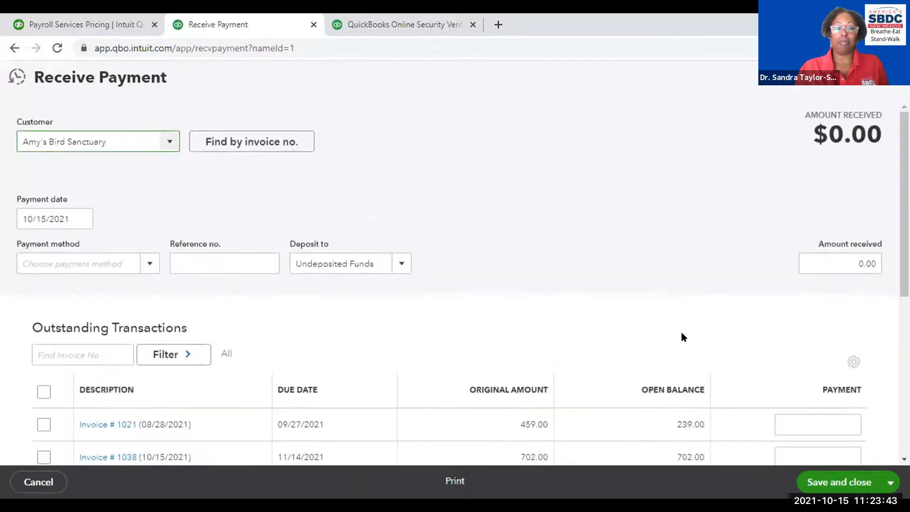
scroll(672, 319, "down", 3)
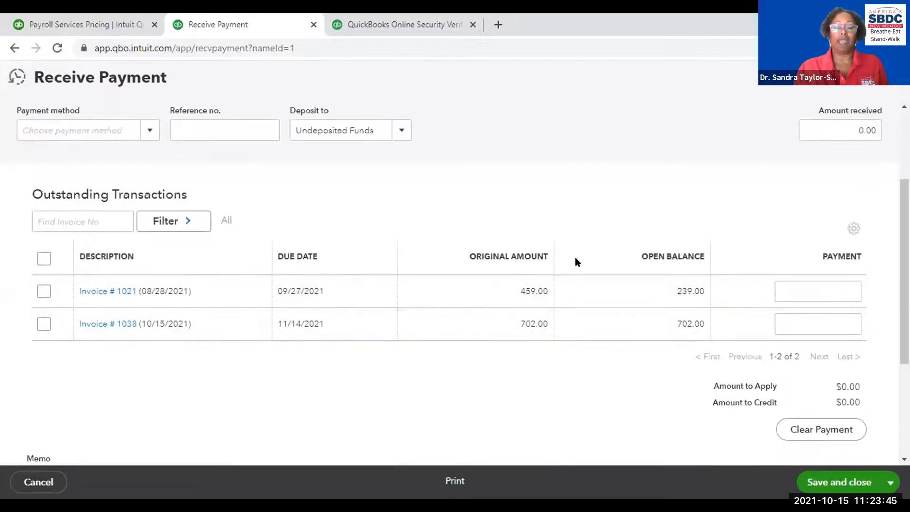
scroll(576, 256, "up", 3)
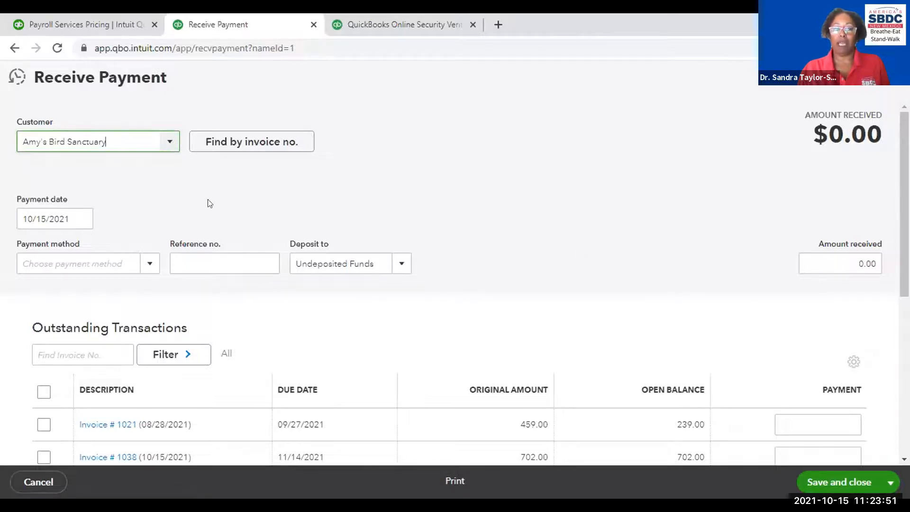
scroll(583, 265, "down", 4)
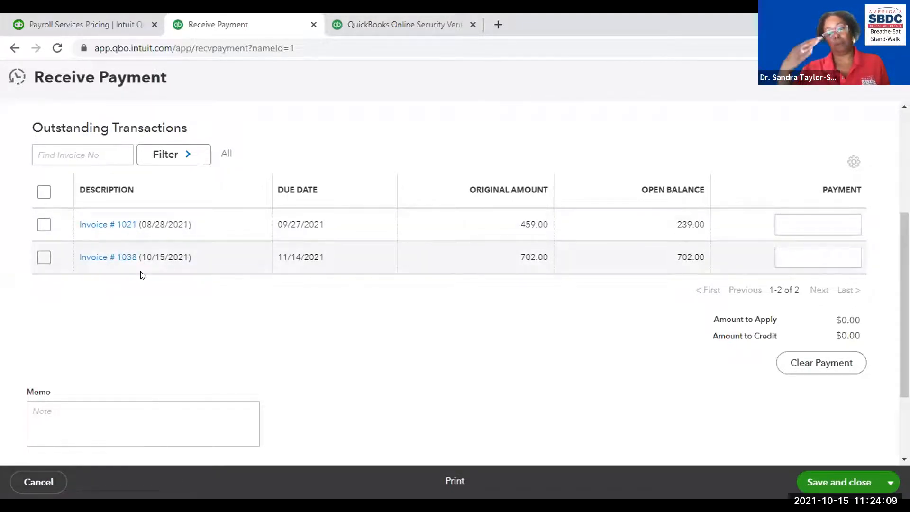
scroll(237, 294, "up", 4)
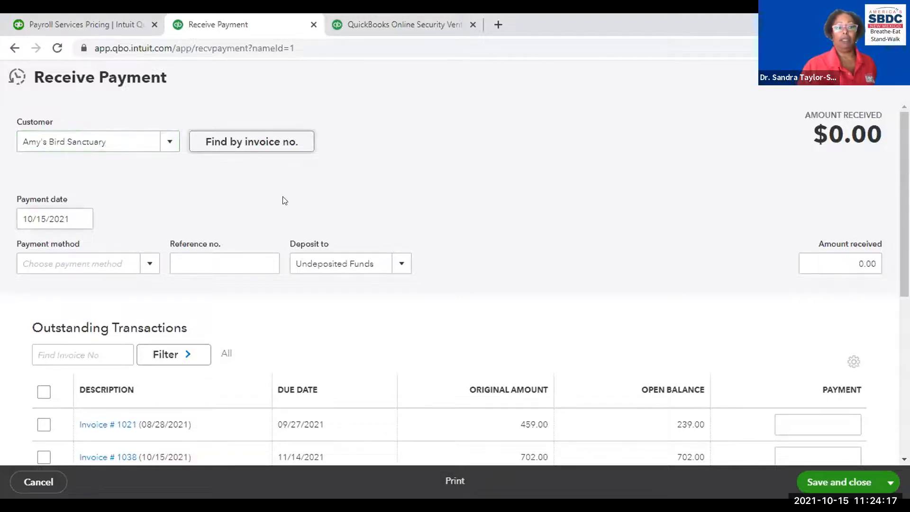
- Set the payment method to Check with reference number 25604, and select the deposit account entry
key("Tab")
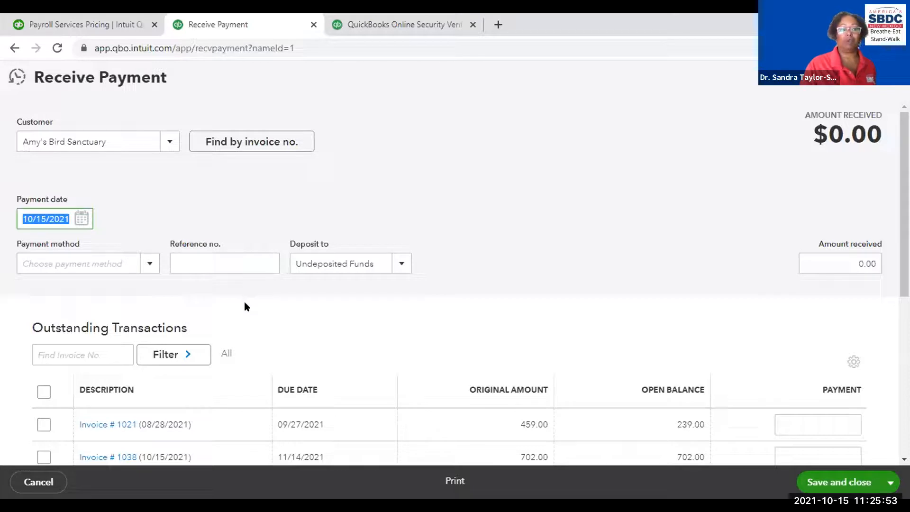
key("Tab")
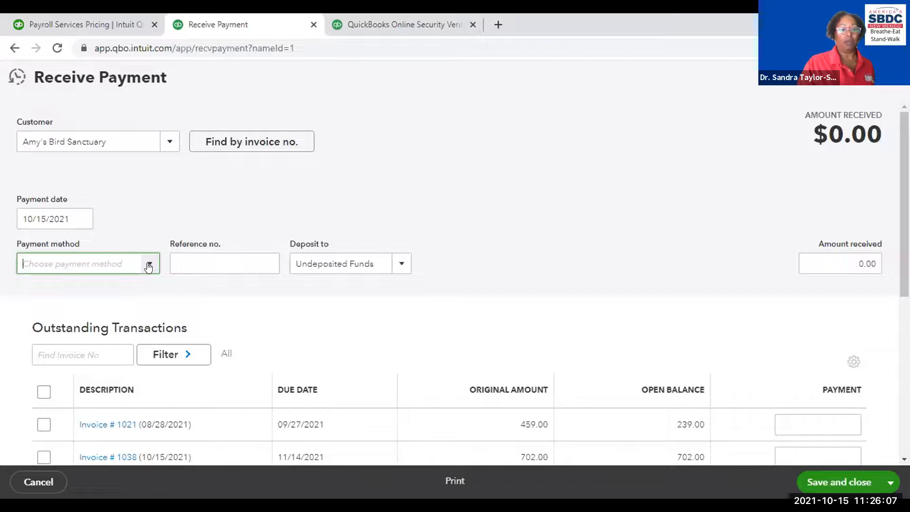
type("c")
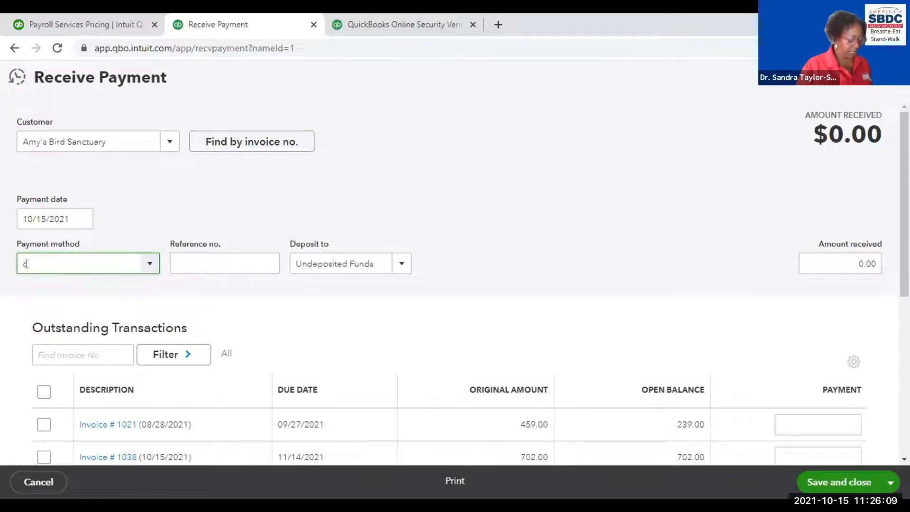
type("heck")
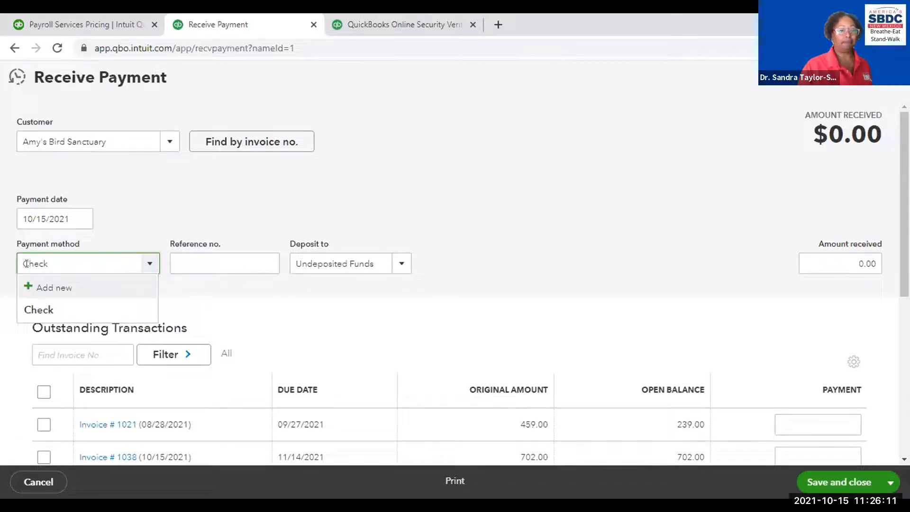
key("Tab")
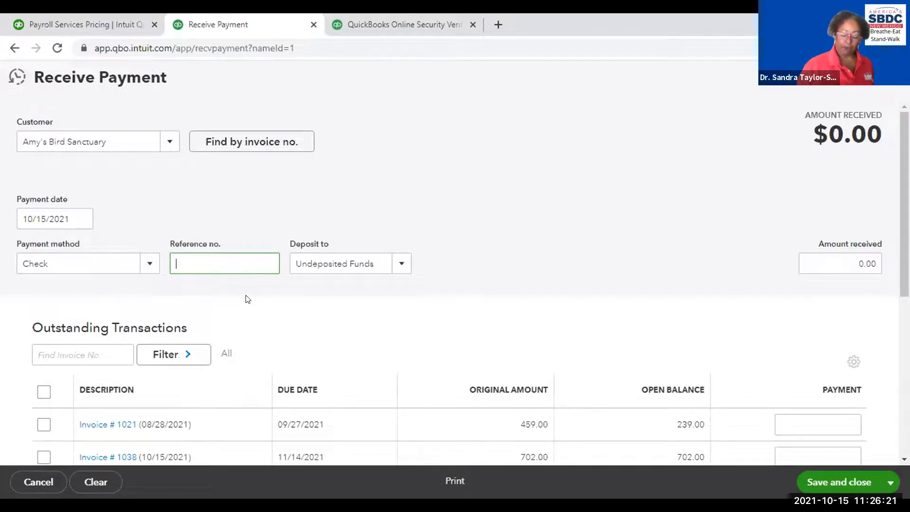
type("25604")
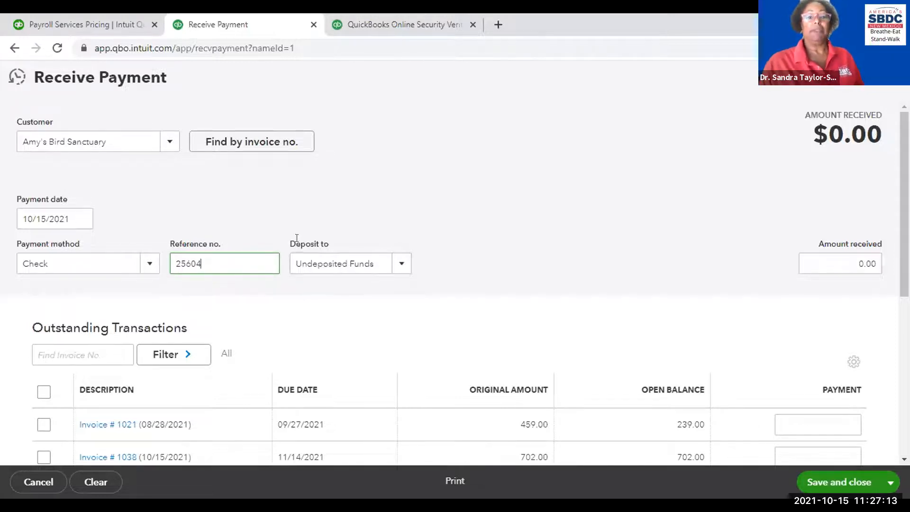
left_click(323, 264)
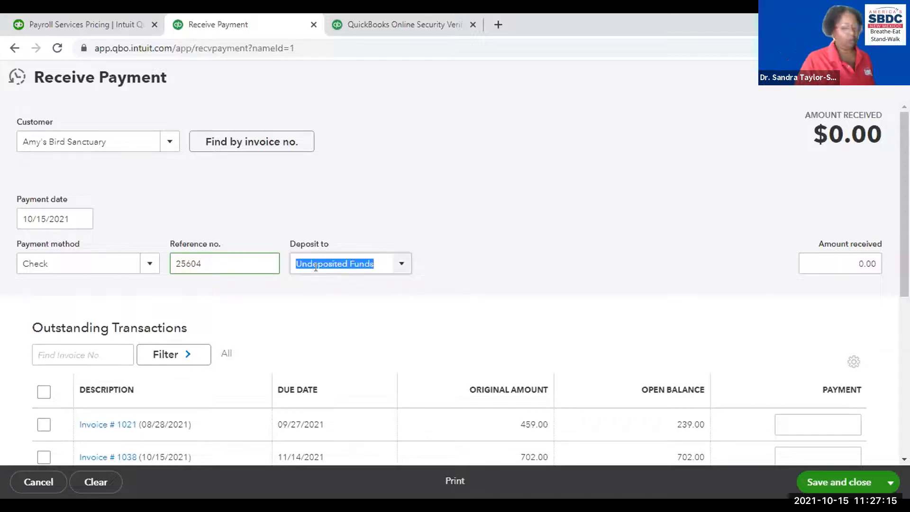
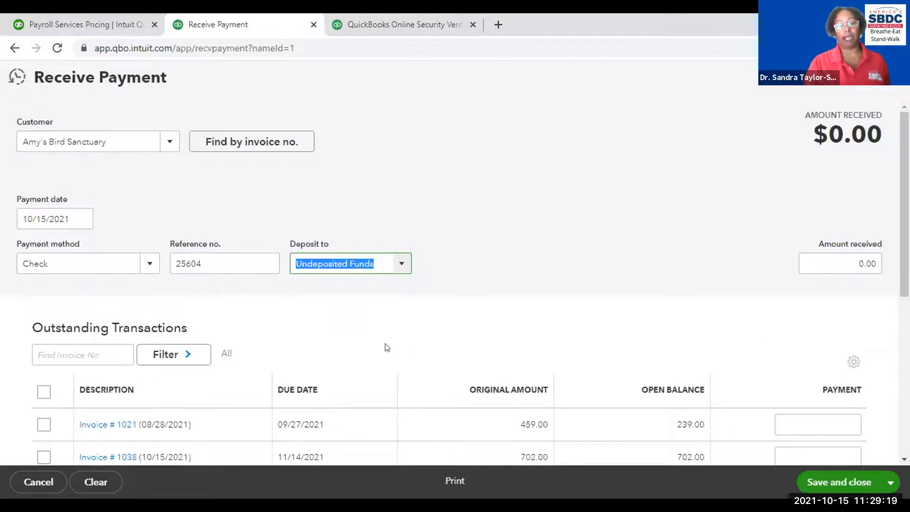
- Set the payment's deposit account to Checking
left_click(400, 266)
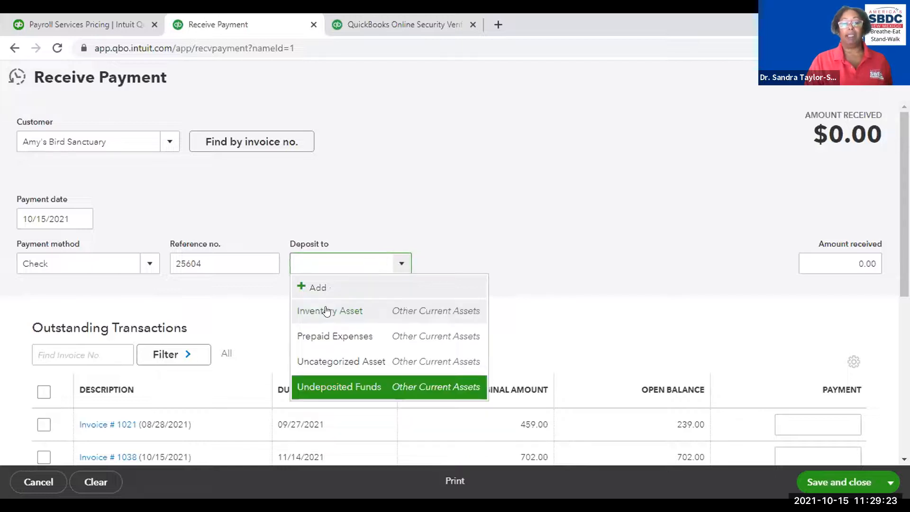
left_click(331, 311)
left_click(401, 264)
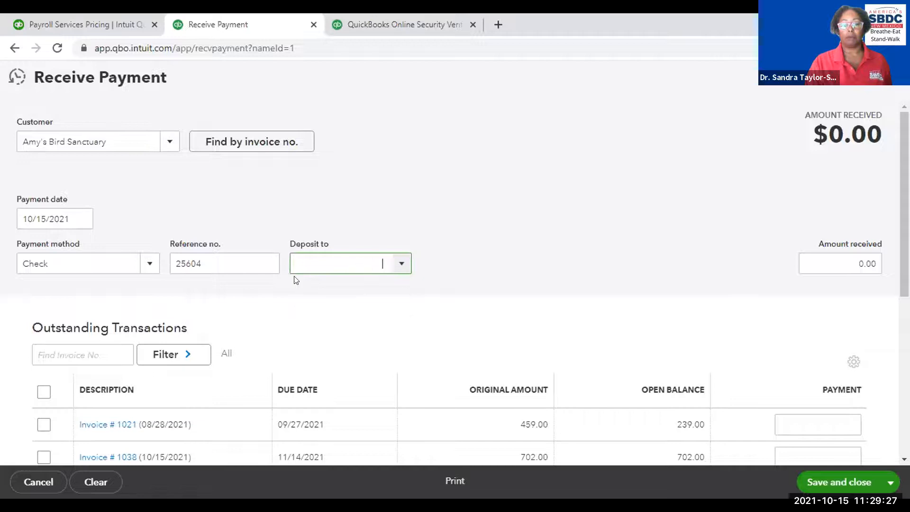
left_click(319, 259)
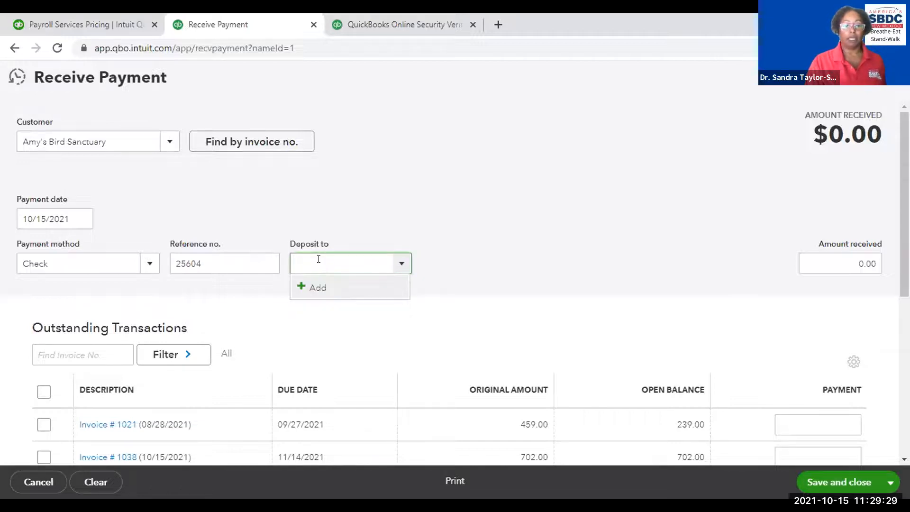
left_click(398, 264)
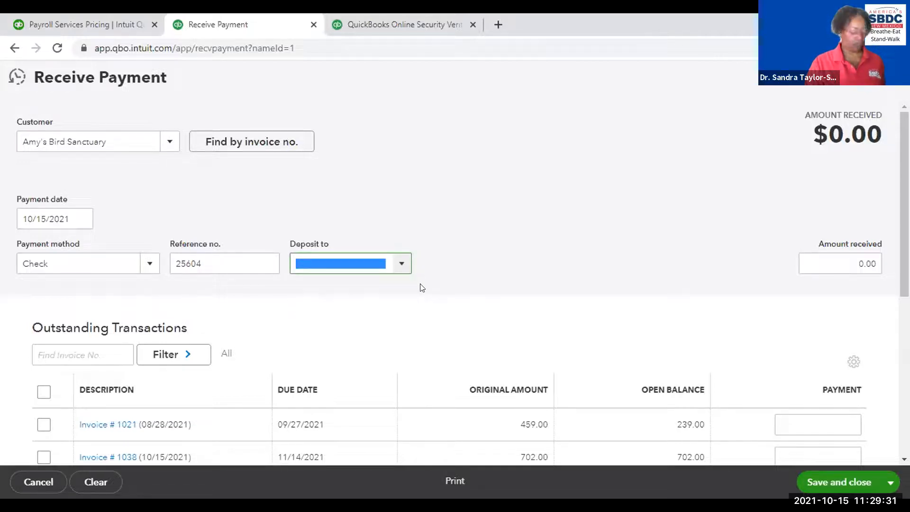
type("Checking")
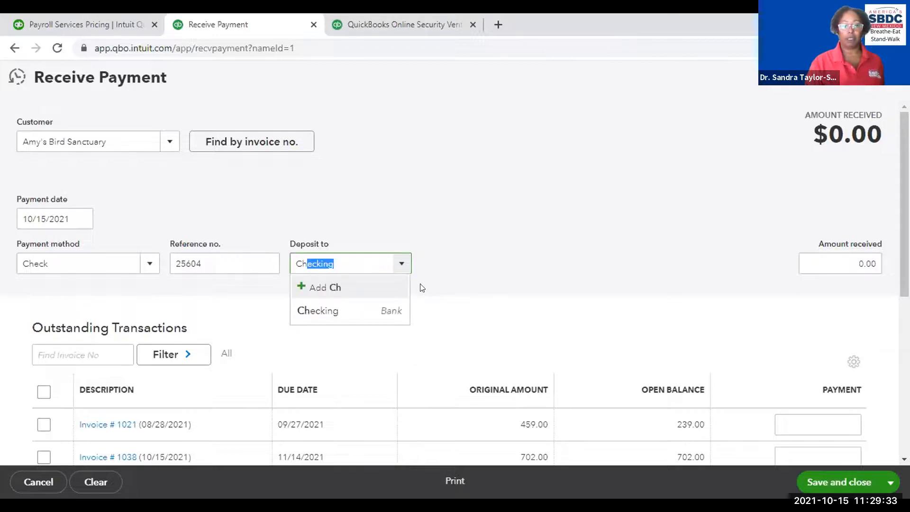
left_click(317, 309)
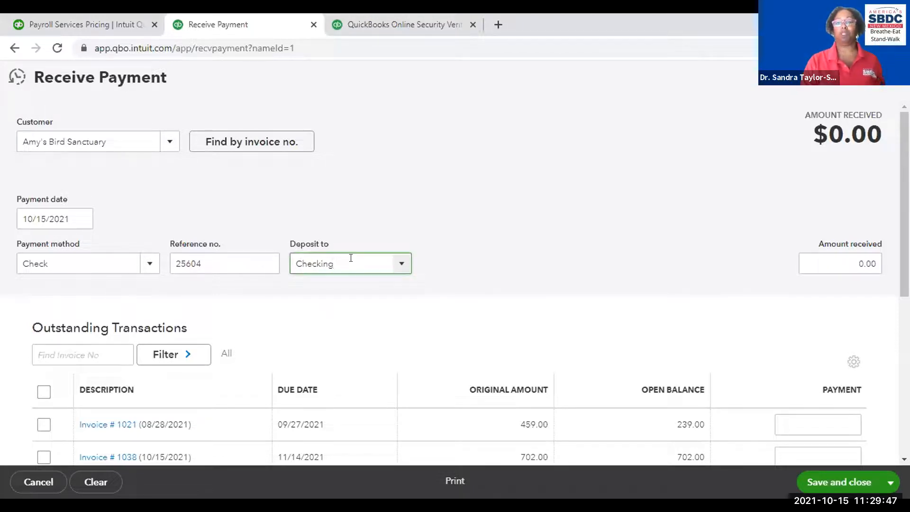
- Change the payment's deposit account to Undeposited Funds
left_click(401, 264)
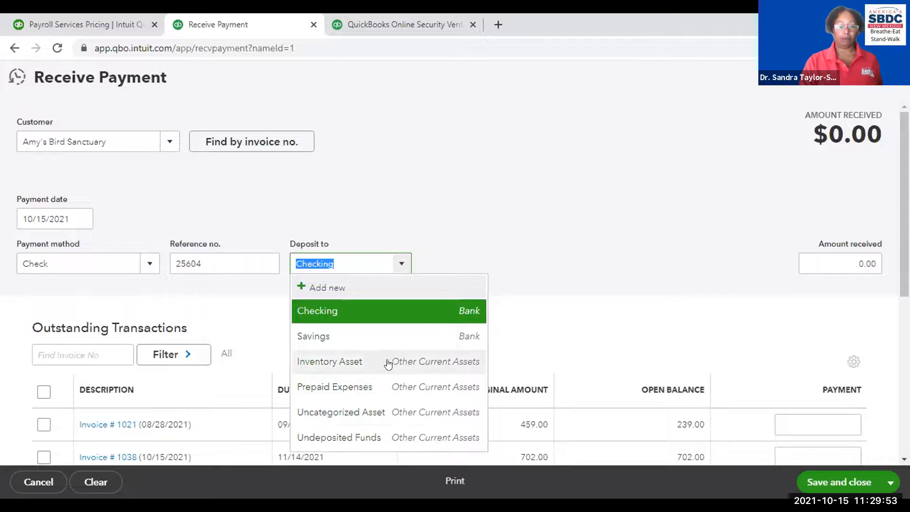
type("Uncategorized Asset")
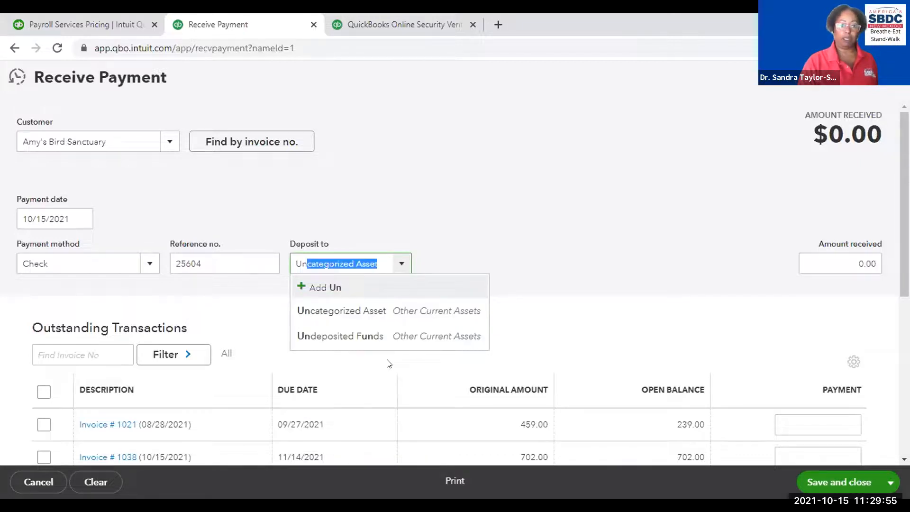
left_click(362, 338)
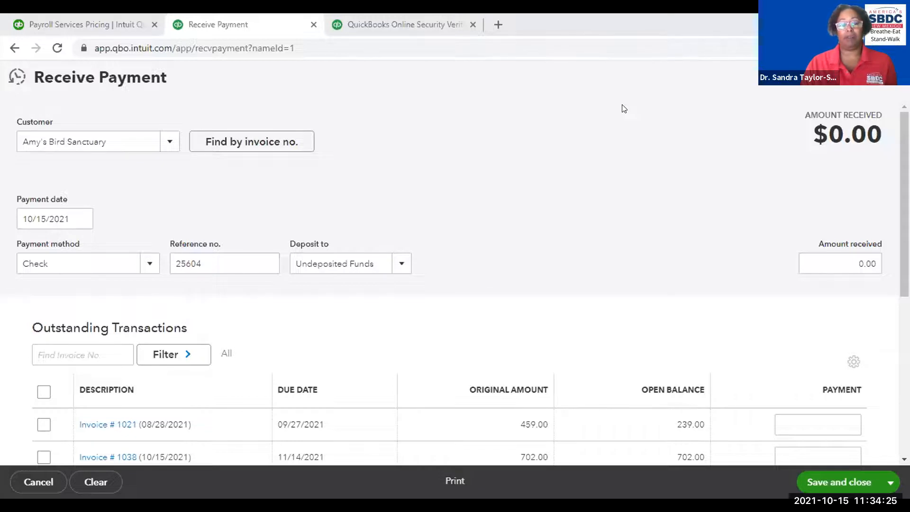
- Enter 500 as the amount received from Amy's Bird Sanctuary
scroll(624, 284, "down", 3)
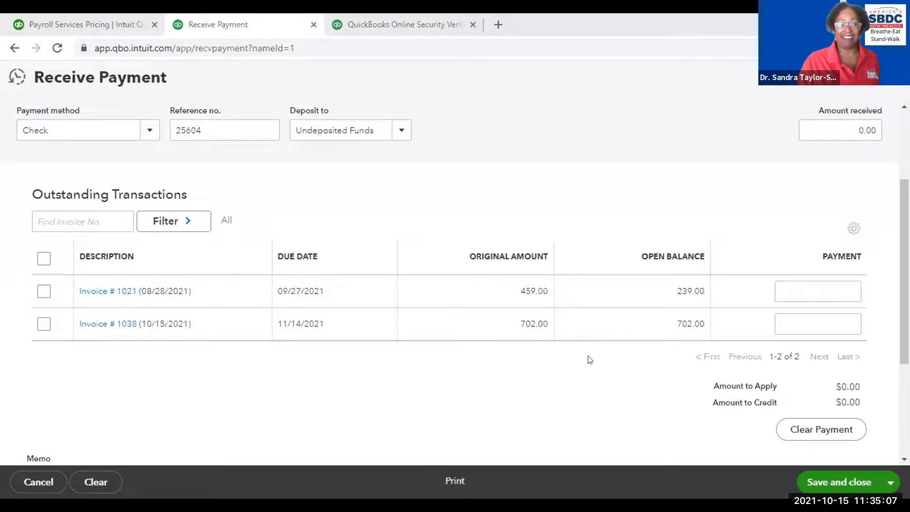
scroll(583, 288, "up", 3)
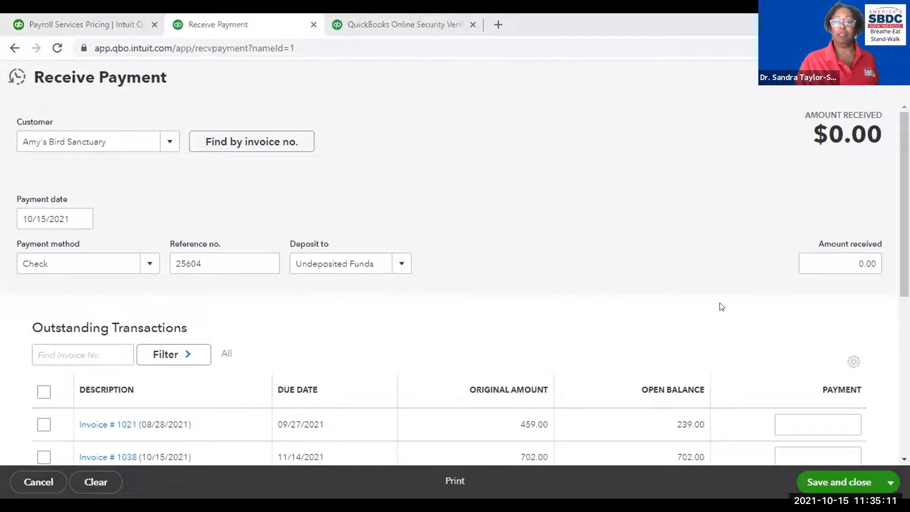
left_click(840, 259)
type("500")
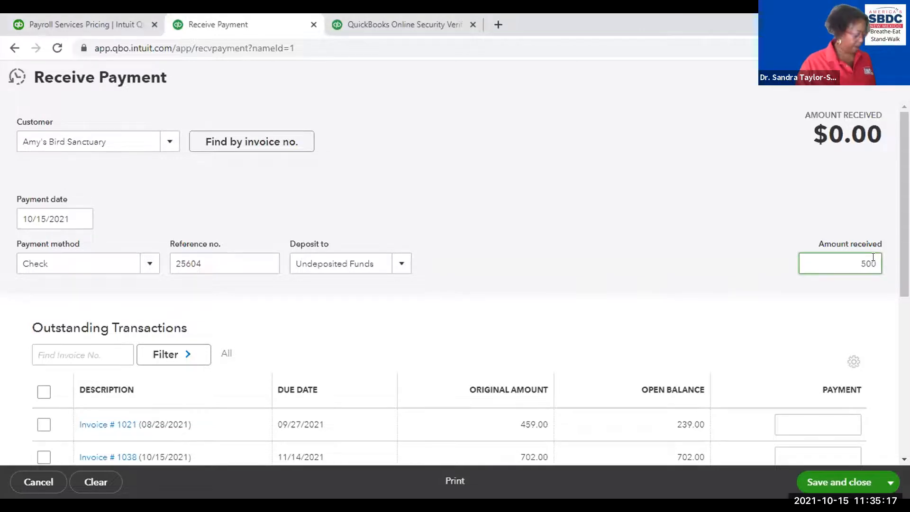
key("Tab")
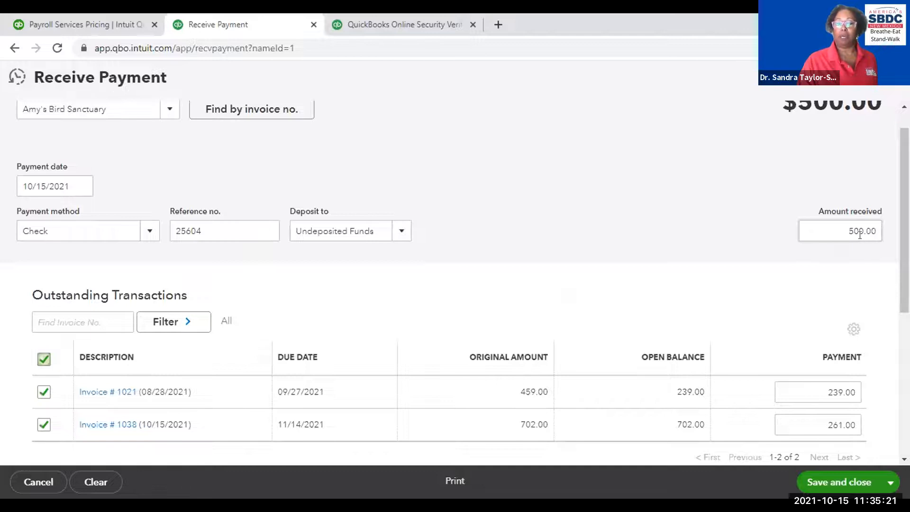
- Exclude Invoice # 1021 from the payment and apply 500 to Invoice # 1038
scroll(723, 277, "down", 5)
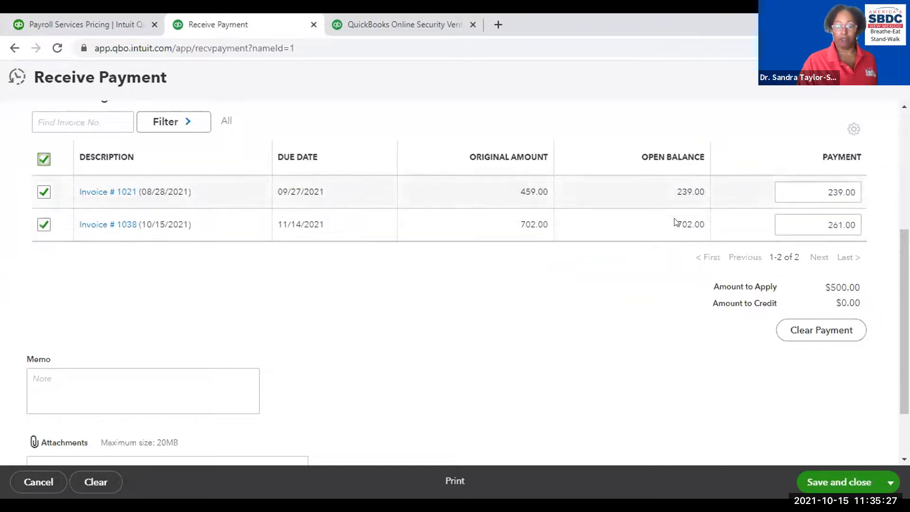
scroll(701, 202, "up", 3)
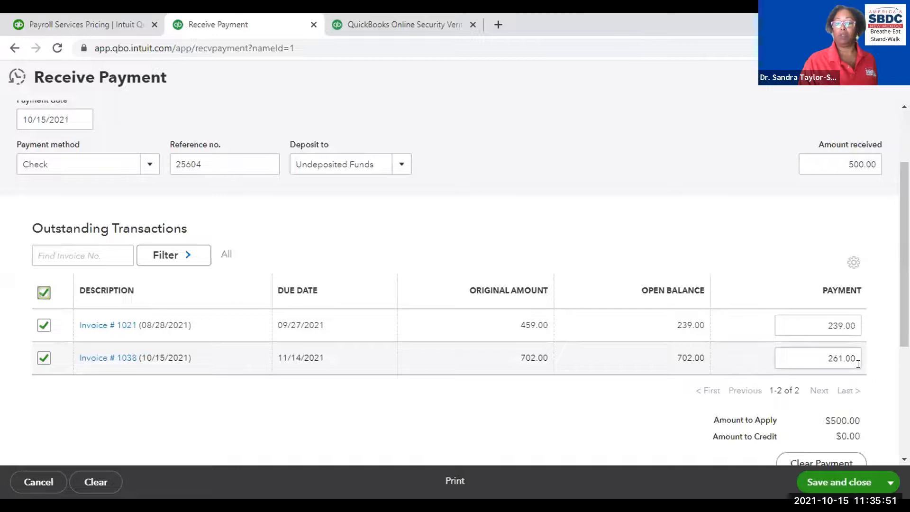
scroll(858, 364, "down", 1)
scroll(601, 325, "down", 3)
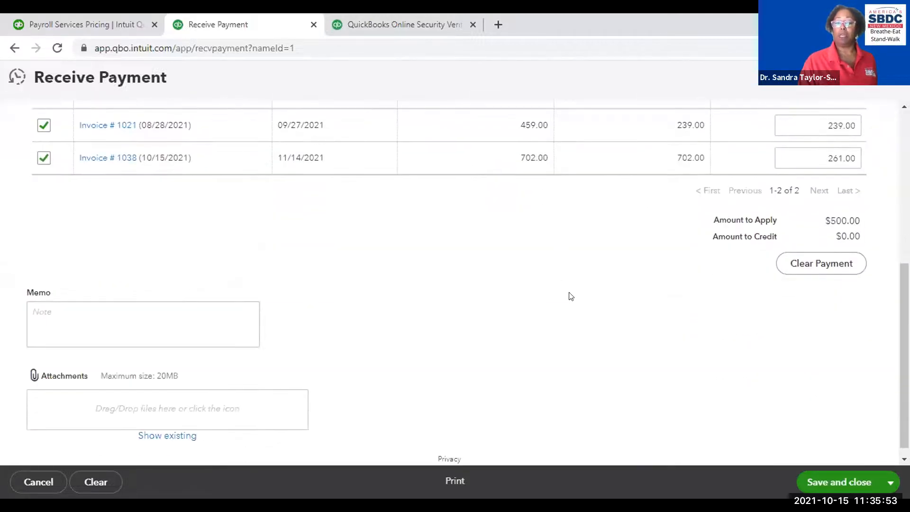
scroll(621, 298, "up", 3)
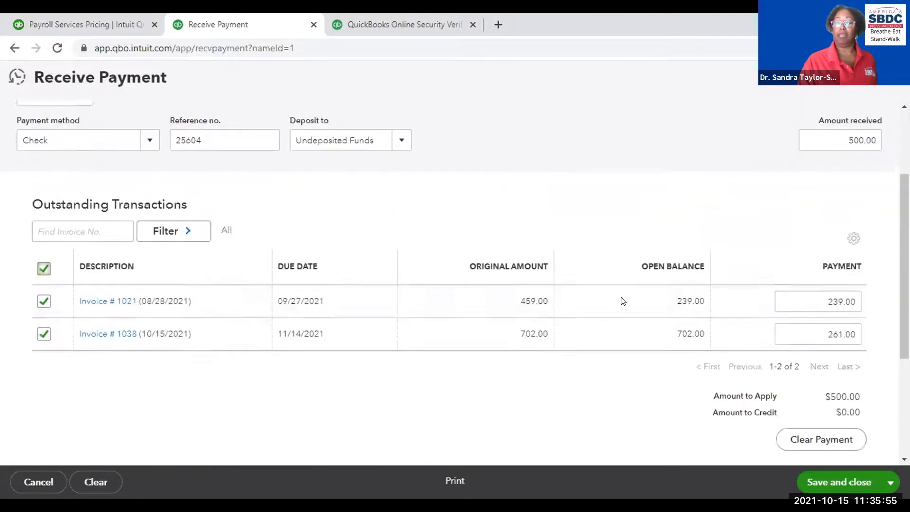
scroll(624, 301, "up", 1)
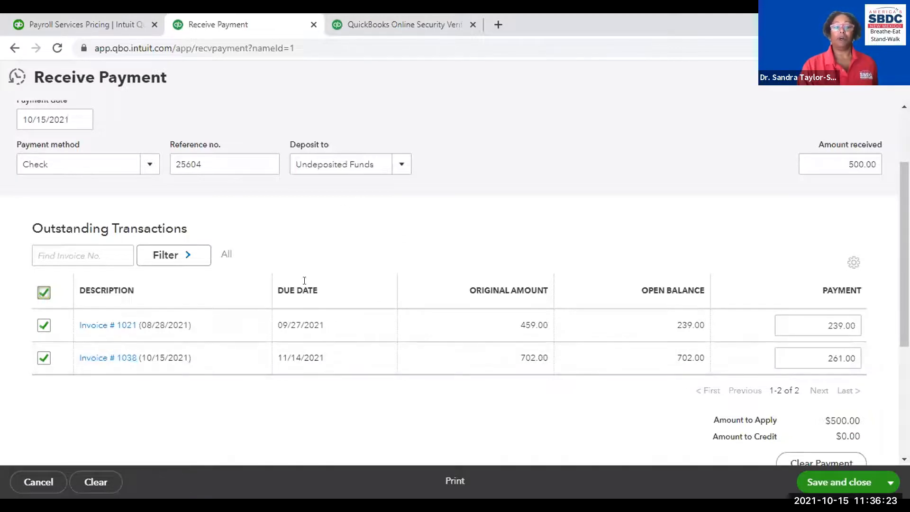
left_click(44, 325)
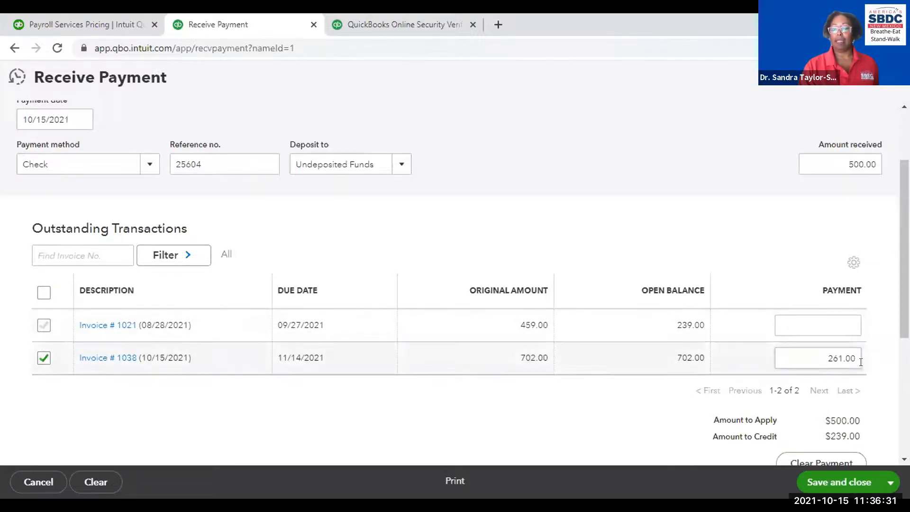
left_click_drag(819, 360, 853, 359)
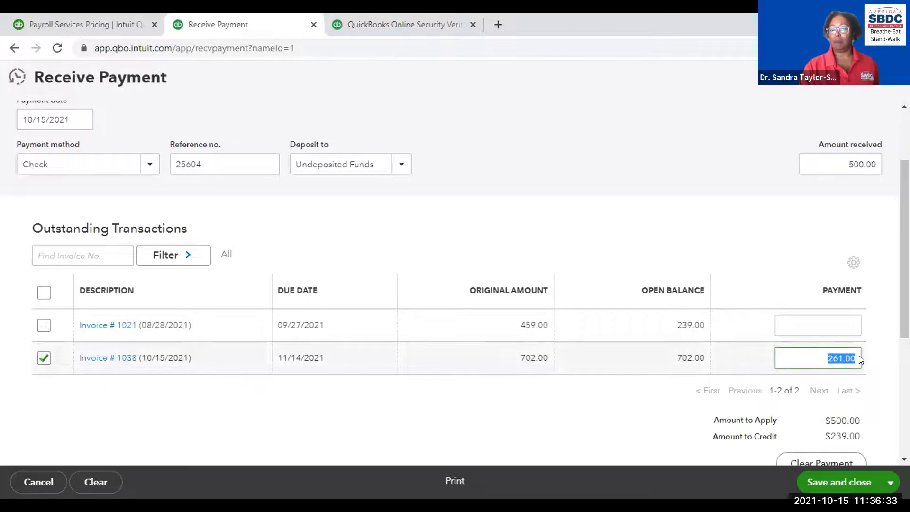
type("500")
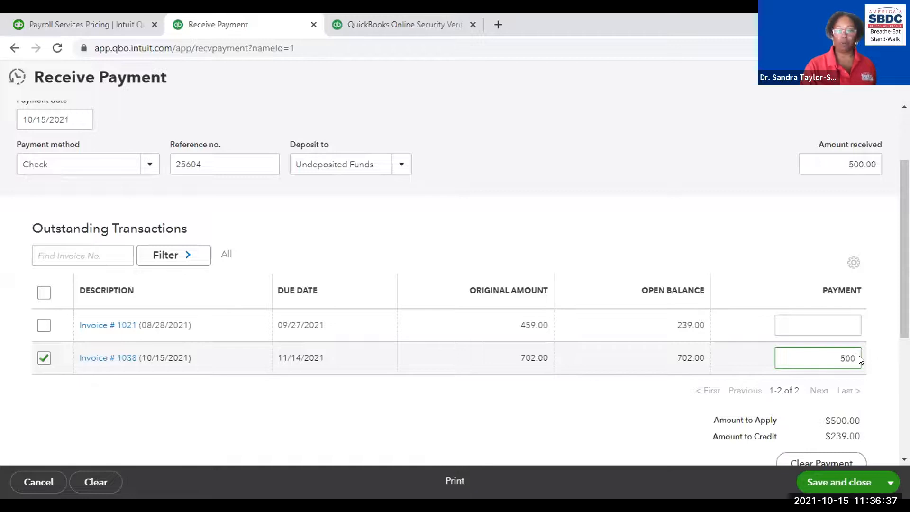
key("Tab")
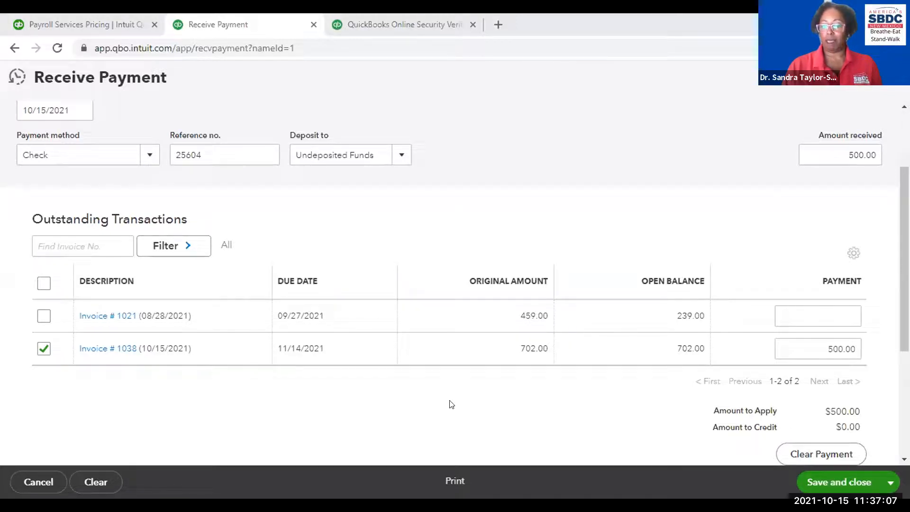
- Add the memo "Pd. Partial on Invoice #1038" to the payment, and save and close it
scroll(688, 360, "down", 4)
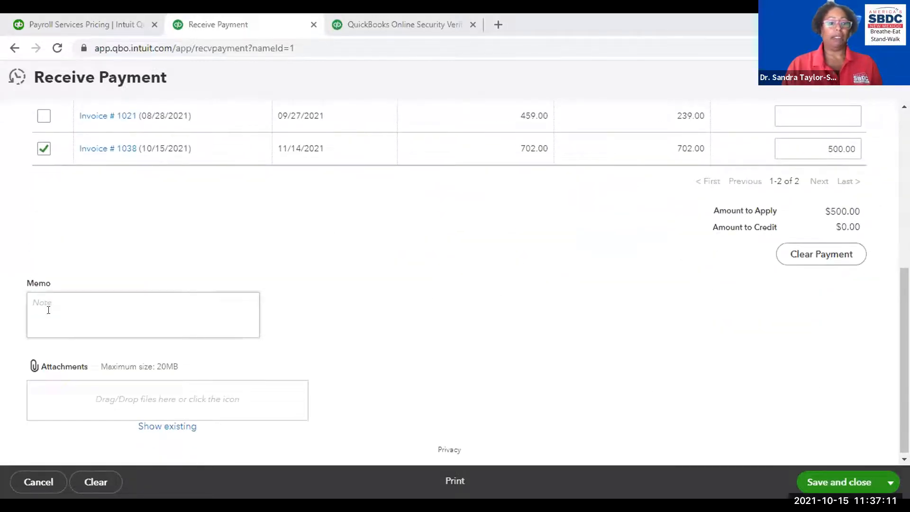
left_click(40, 299)
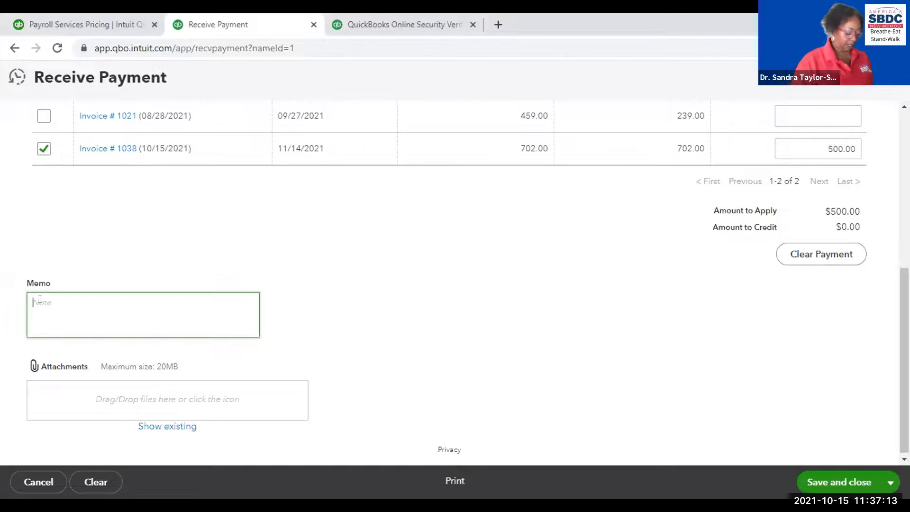
type("P")
type("a")
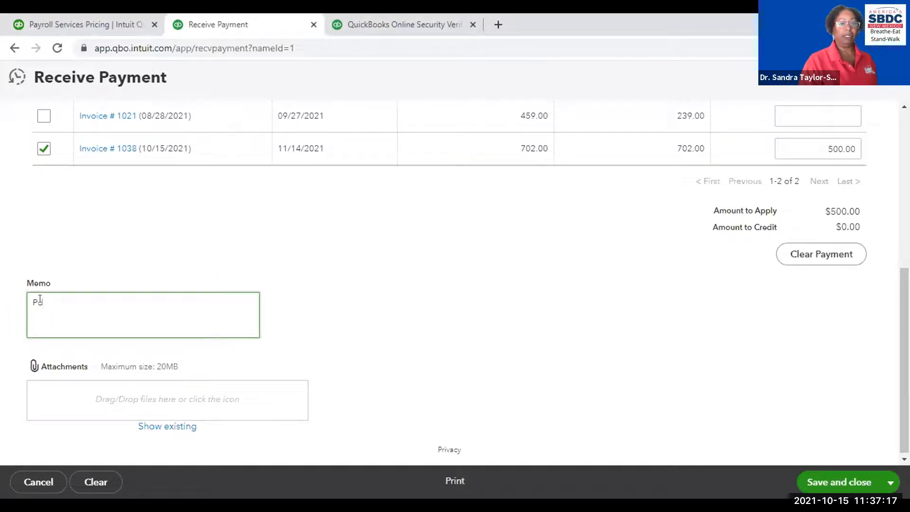
type(". ")
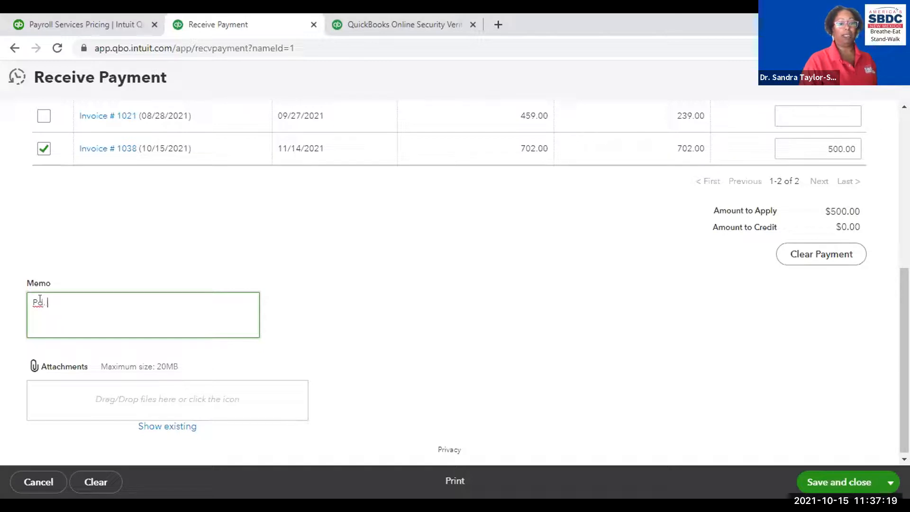
type("Partial")
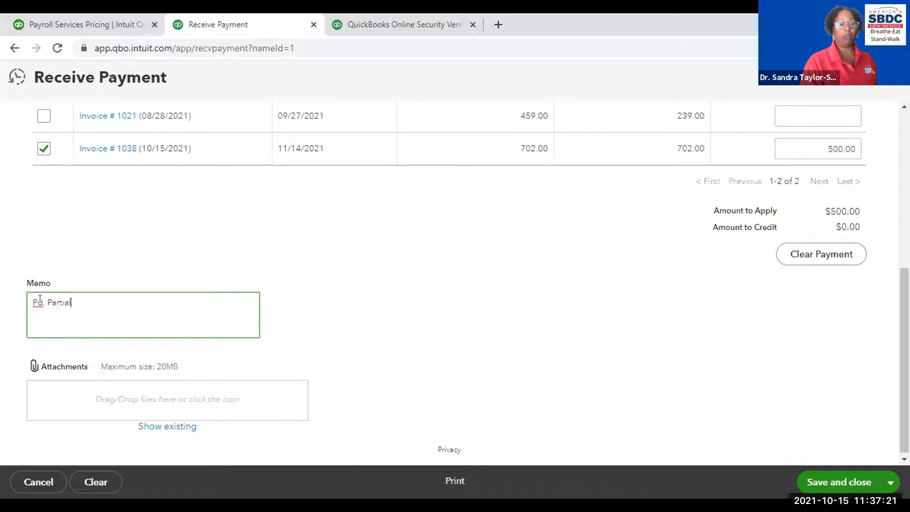
type(" cn In")
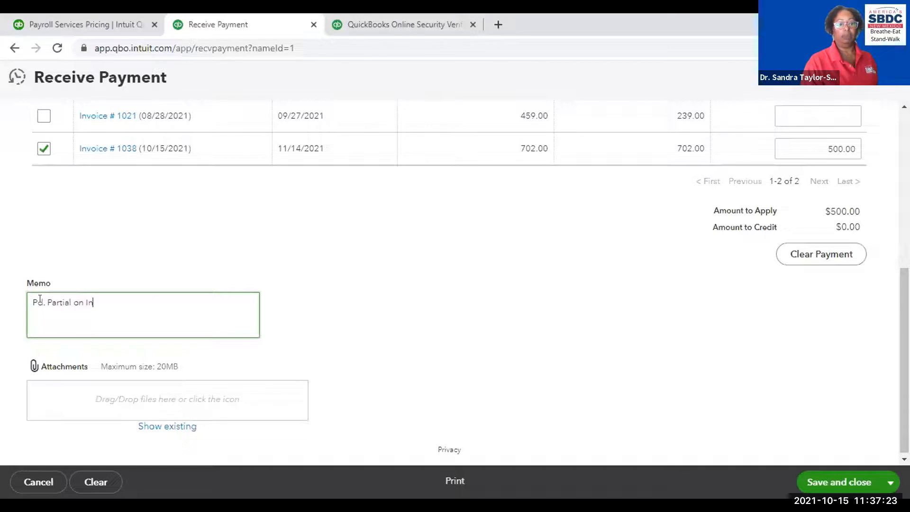
type("voice")
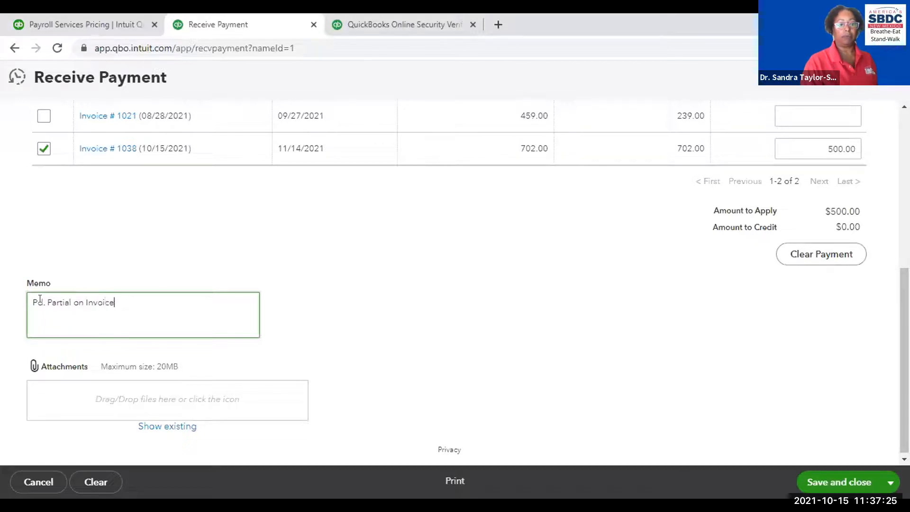
type(" #1")
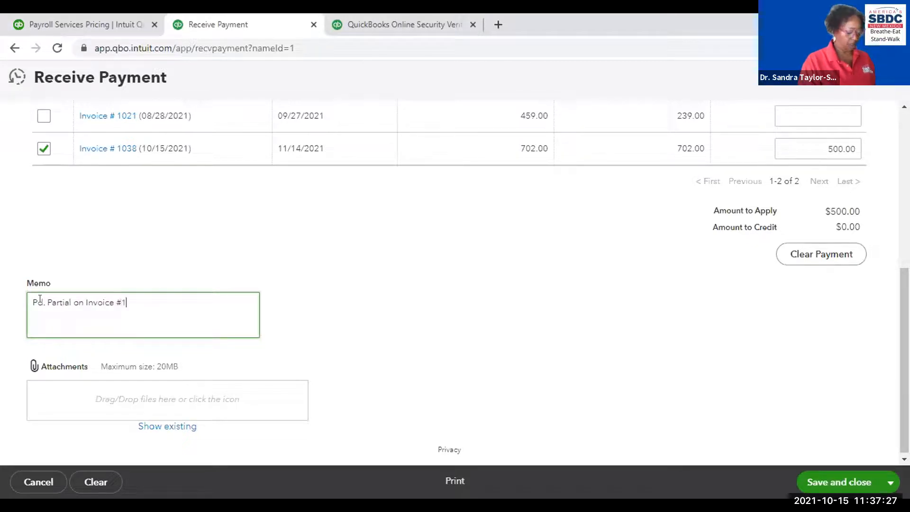
type("038")
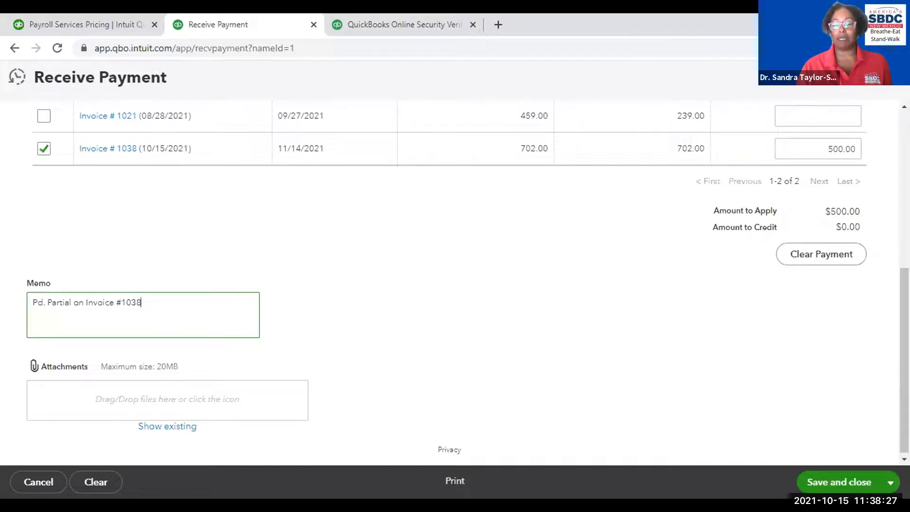
left_click(837, 486)
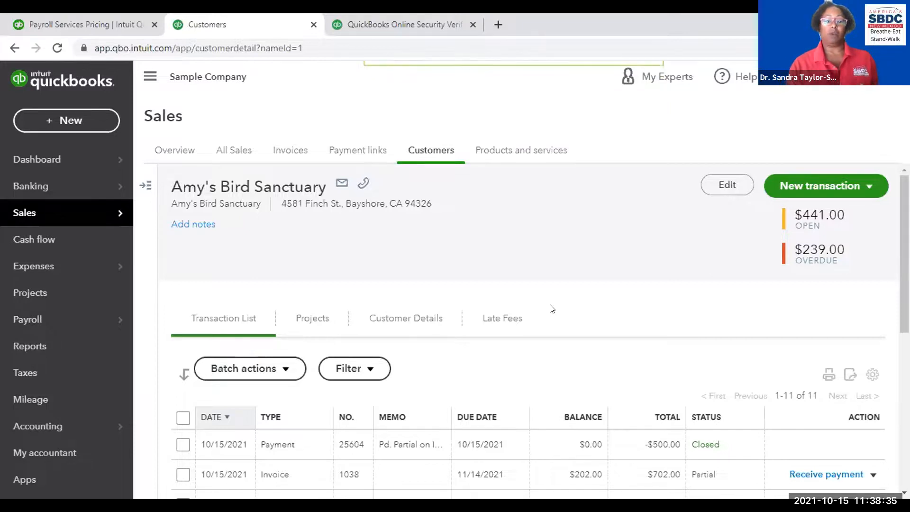
- Review the balances and statuses in the Amy's Bird Sanctuary transaction list
scroll(702, 344, "down", 2)
scroll(693, 350, "down", 2)
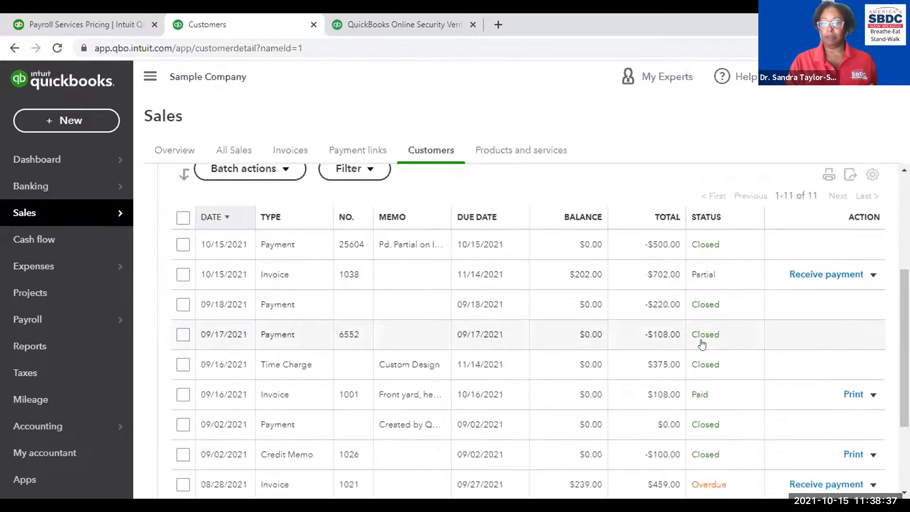
scroll(771, 342, "down", 3)
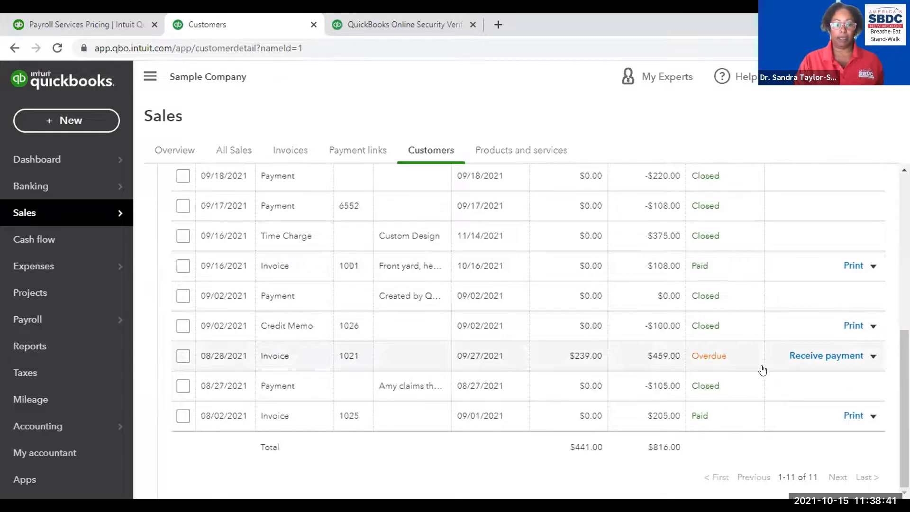
scroll(759, 365, "up", 1)
scroll(751, 360, "up", 7)
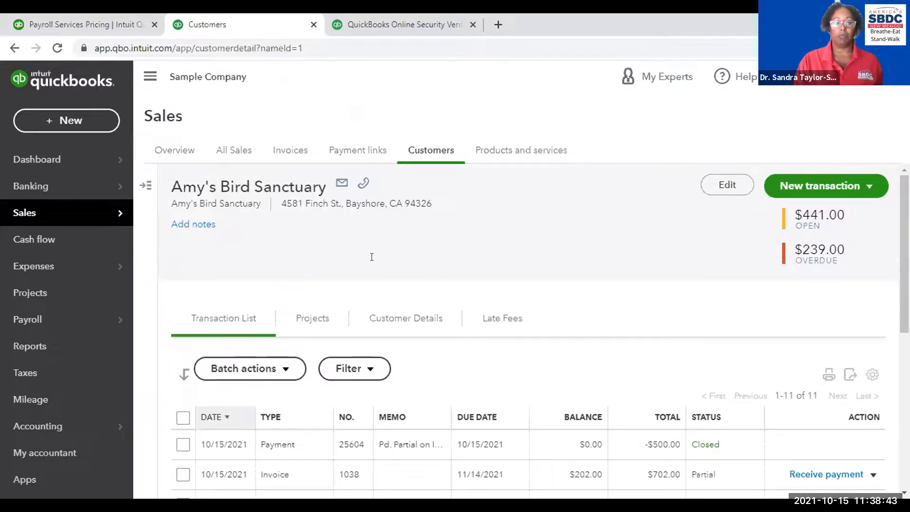
- Open the Cool Cars customer record and start receiving a payment for Invoice 1039
left_click(144, 186)
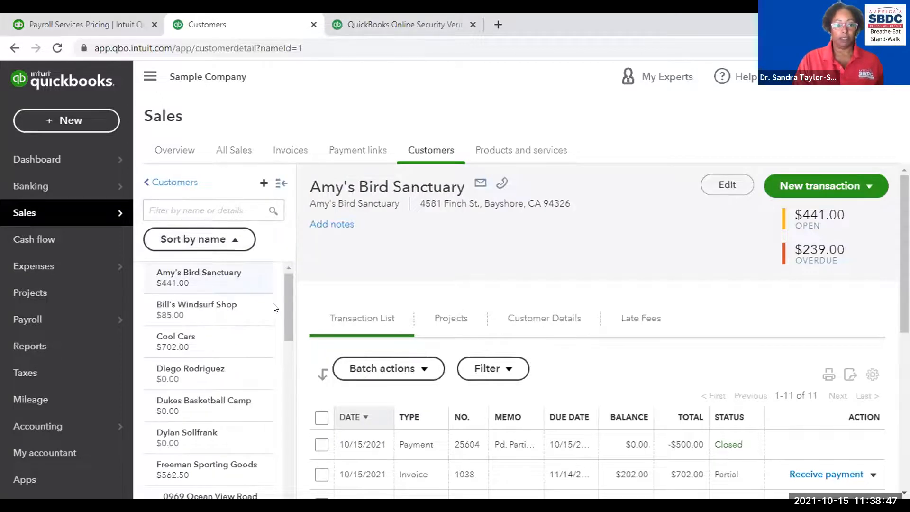
left_click(179, 339)
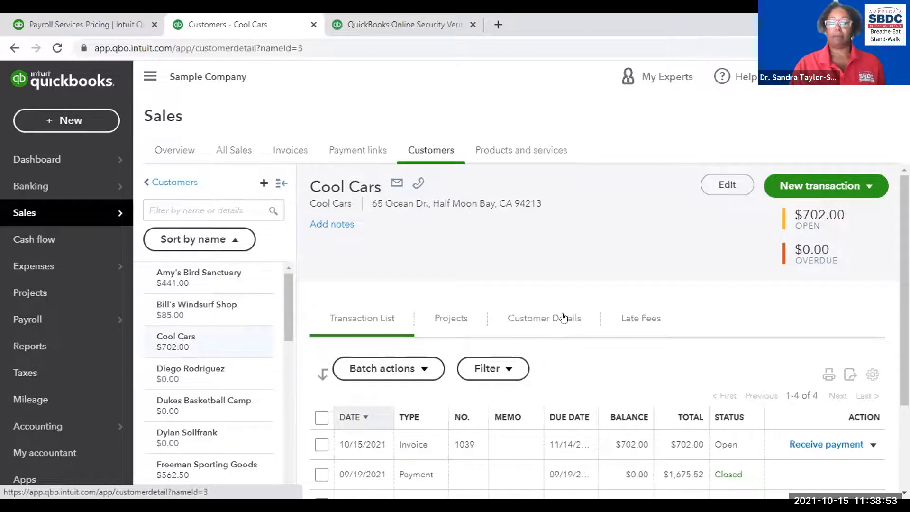
scroll(656, 322, "down", 3)
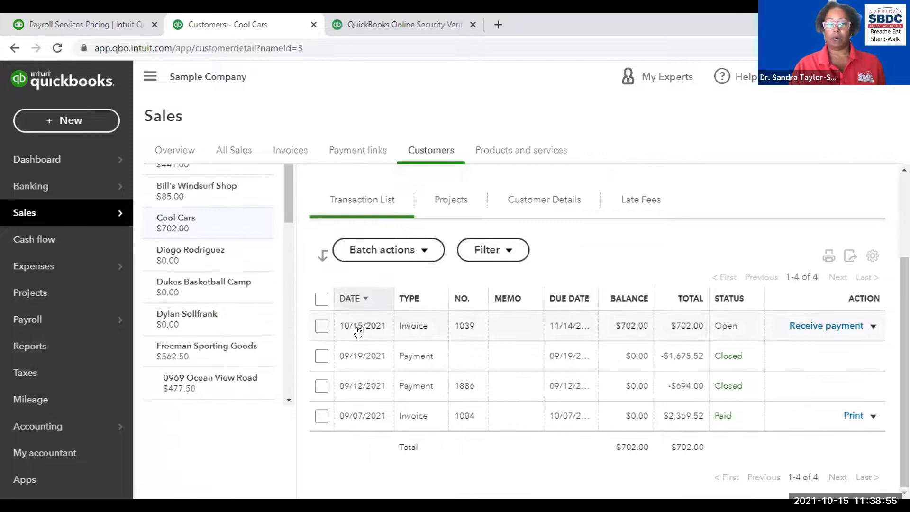
left_click(819, 326)
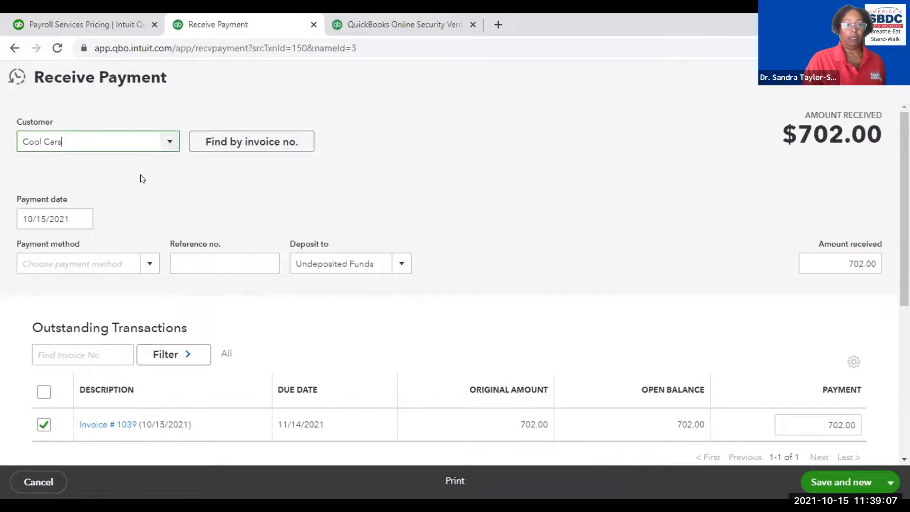
- Set the payment method for the Cool Cars payment to Cash
left_click(105, 265)
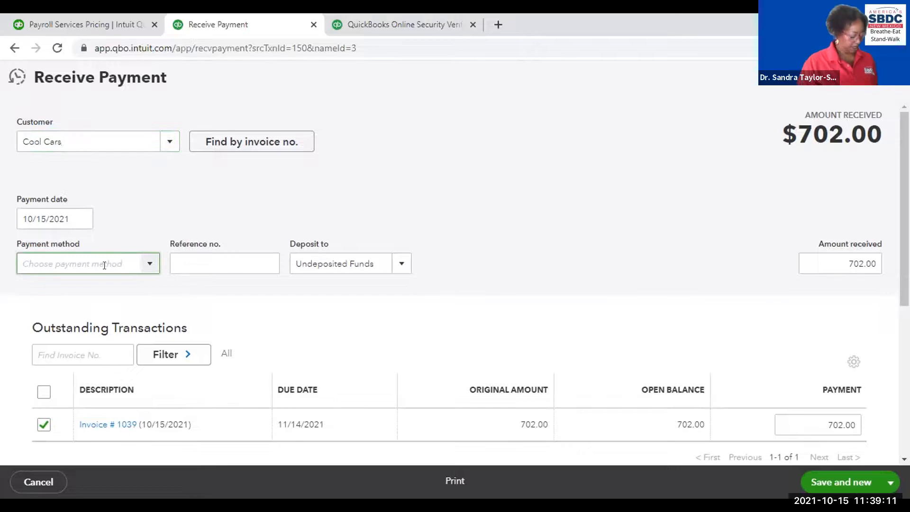
type("Casg")
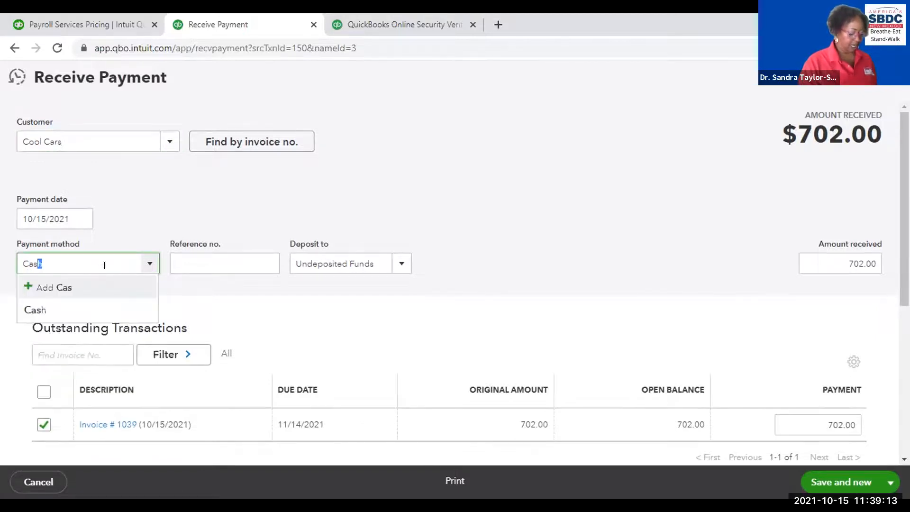
key("BackSpace")
type("h")
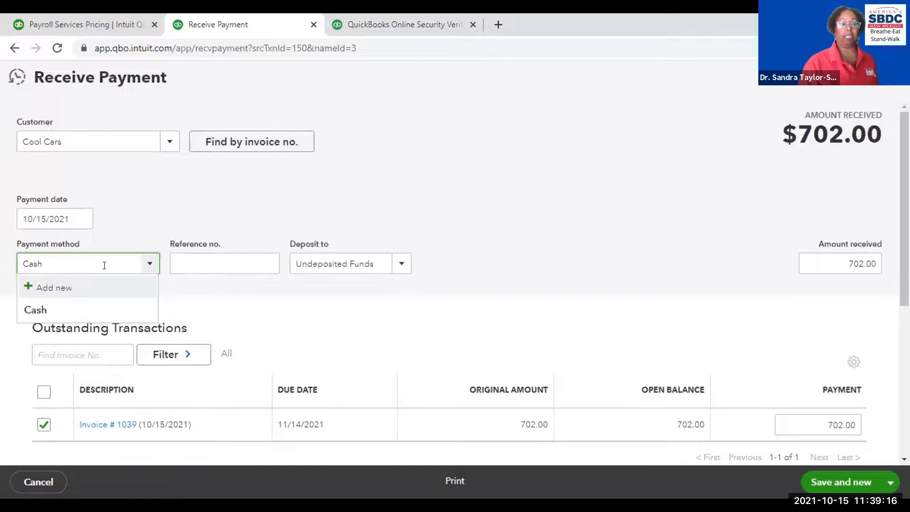
left_click(38, 311)
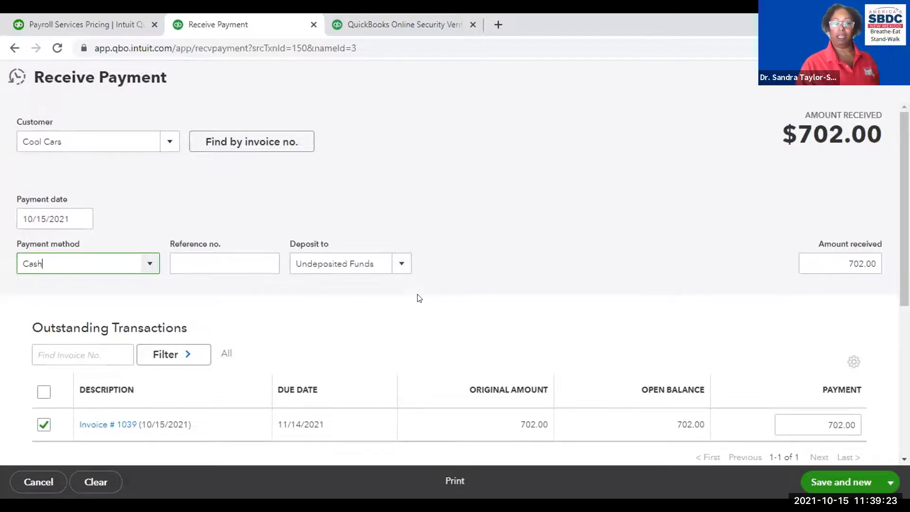
- Add the memo "Pd invoice in full" to the Cool Cars payment
scroll(450, 298, "down", 1)
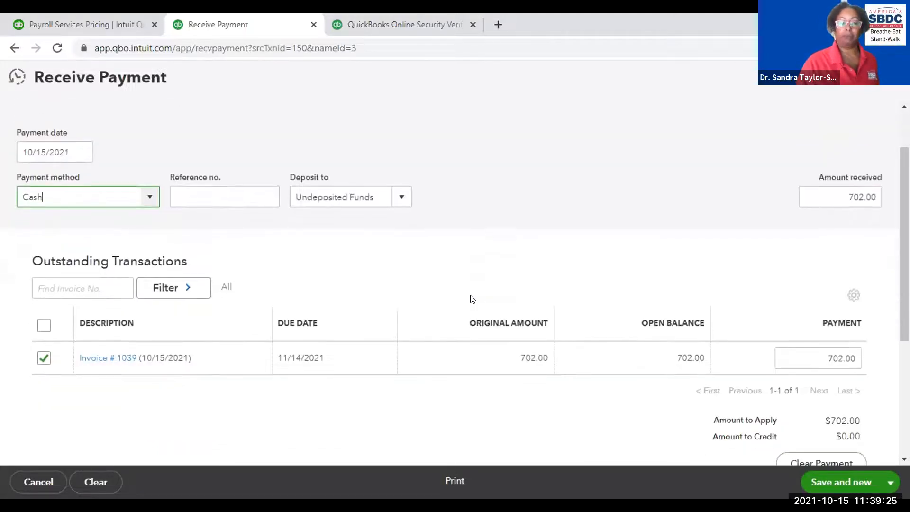
scroll(360, 261, "down", 2)
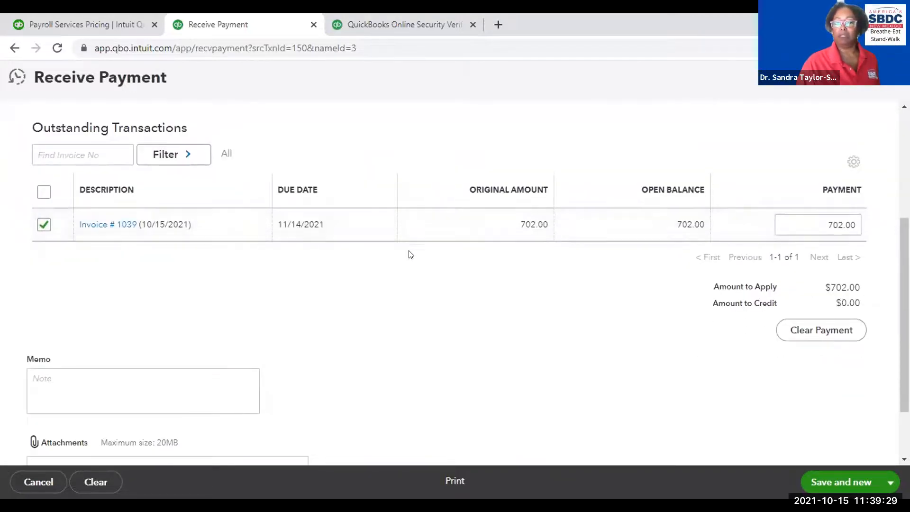
left_click(95, 372)
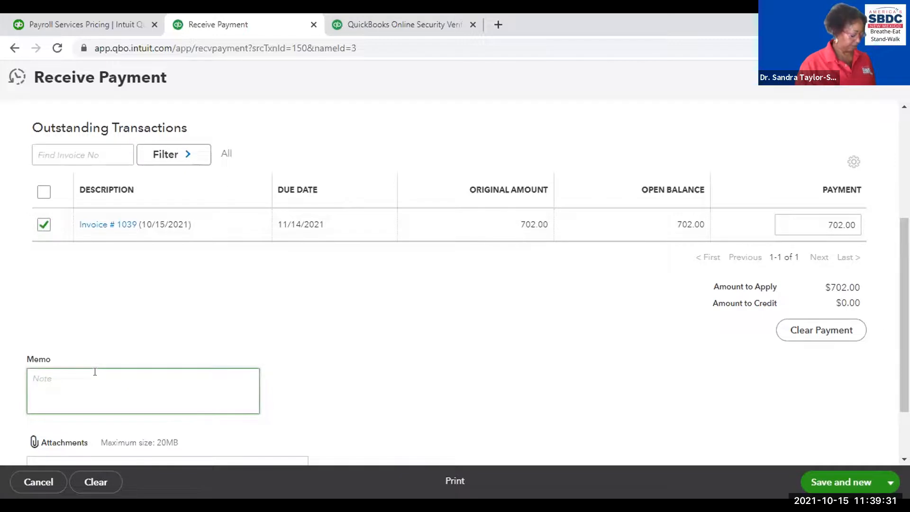
type("Pd")
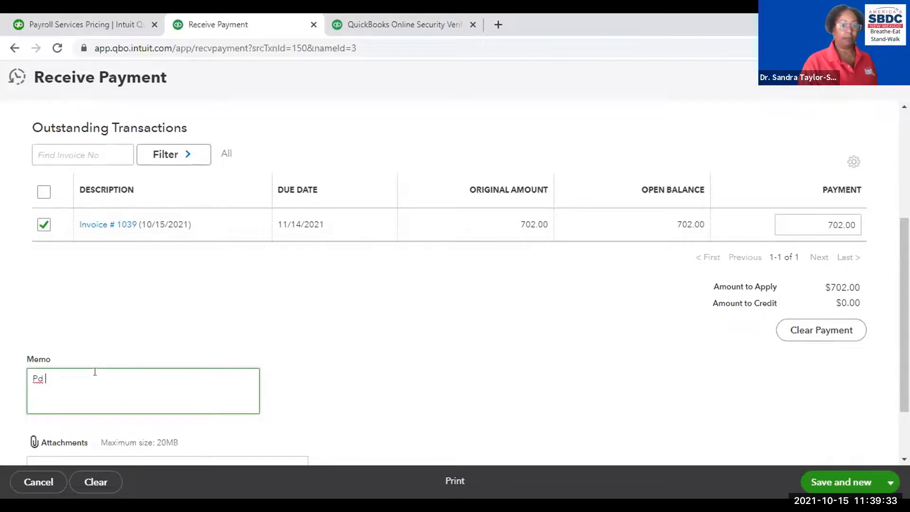
type(" In")
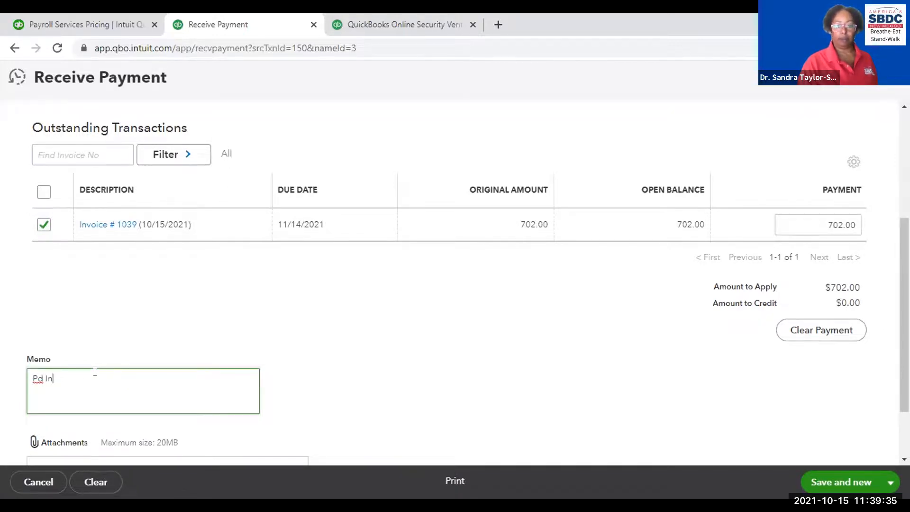
type("ull")
key("BackSpace")
key("BackSpace")
key("BackSpace")
key("BackSpace")
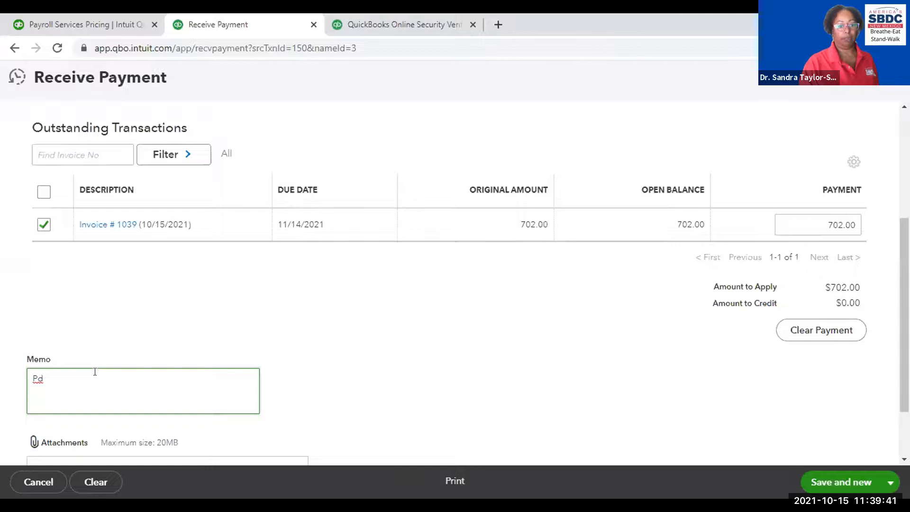
type("invo")
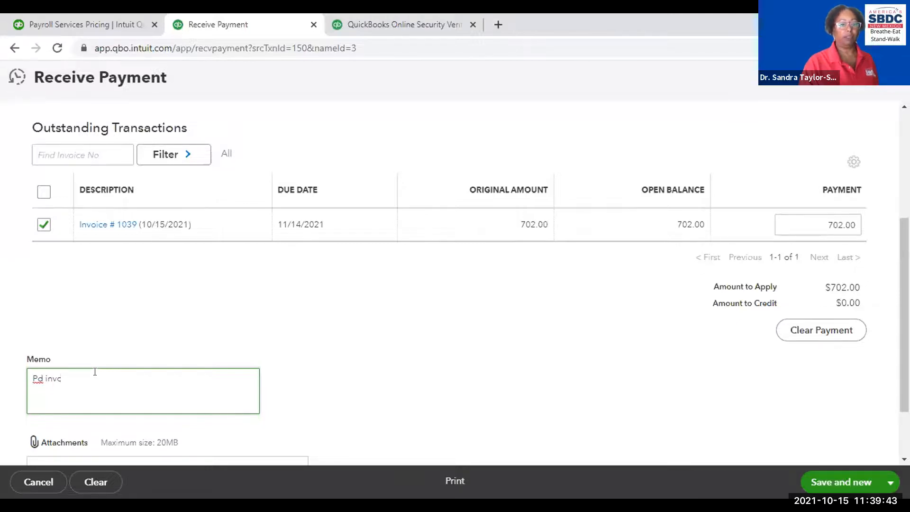
type("cie")
key("BackSpace")
type("ice in")
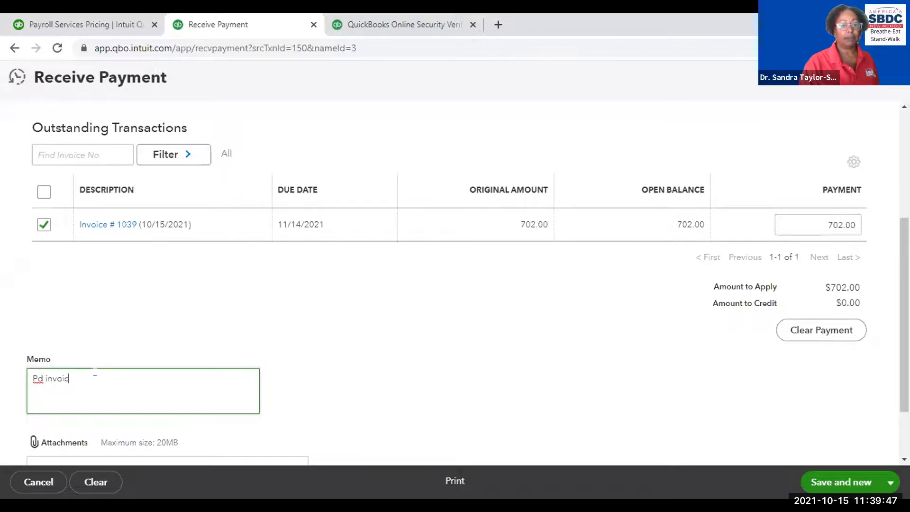
type(" full")
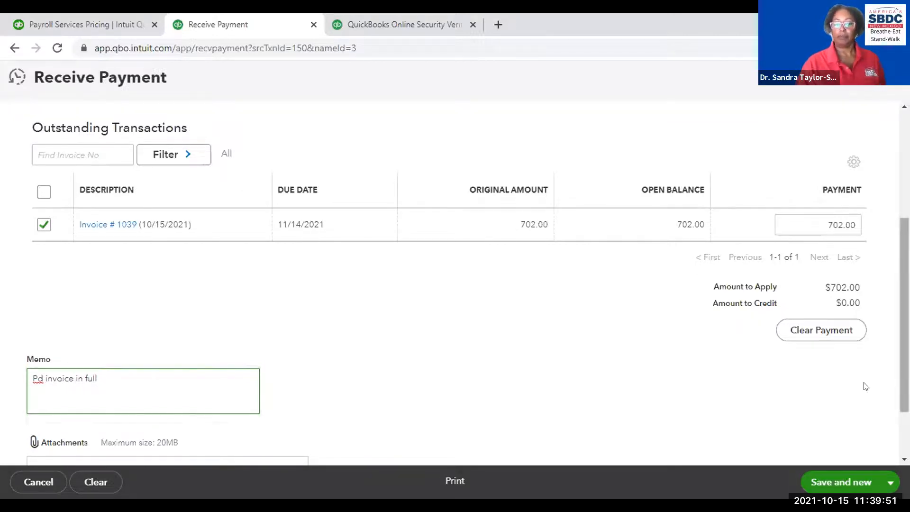
- Save and close the Cool Cars payment
scroll(768, 384, "down", 2)
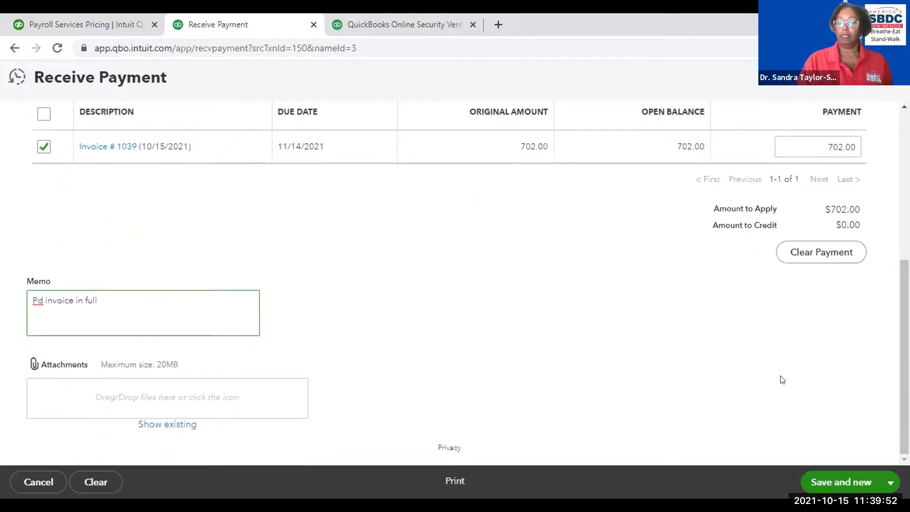
left_click(891, 483)
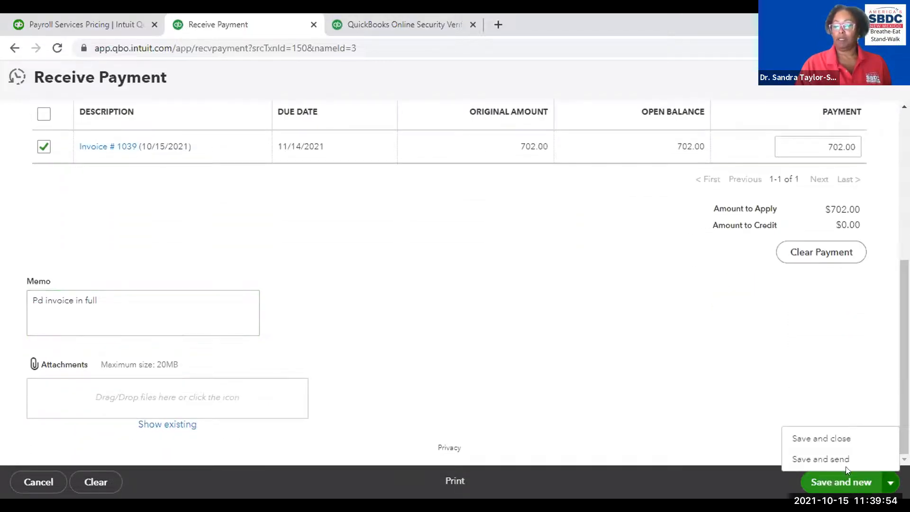
left_click(810, 438)
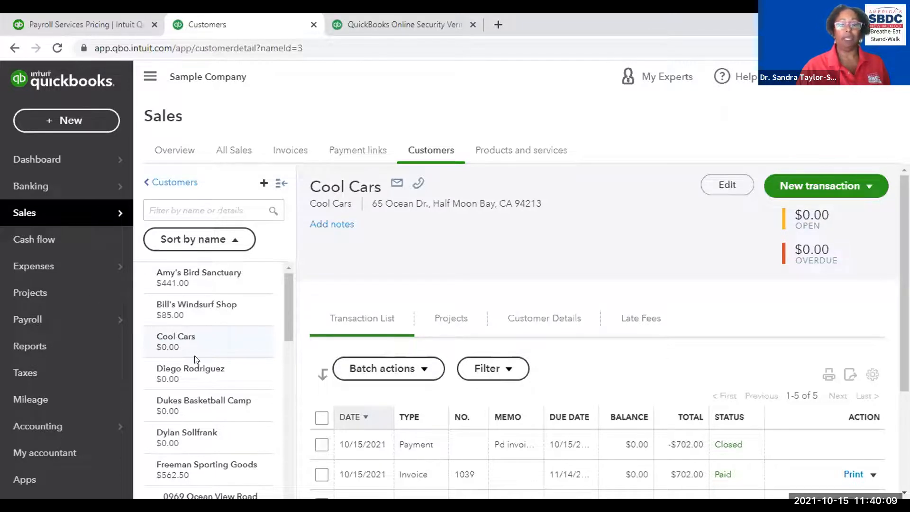
- Create a bank deposit to the Checking account and set its date to 10/18/2021
left_click(58, 123)
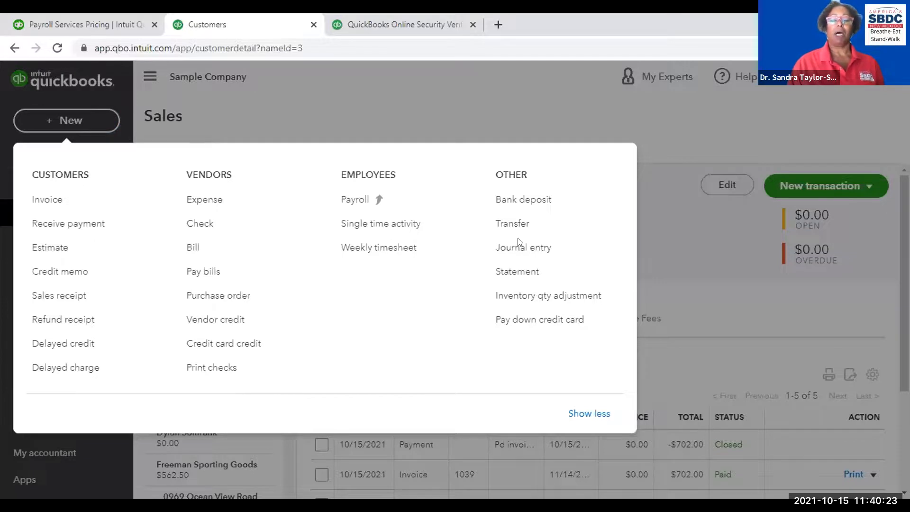
left_click(518, 199)
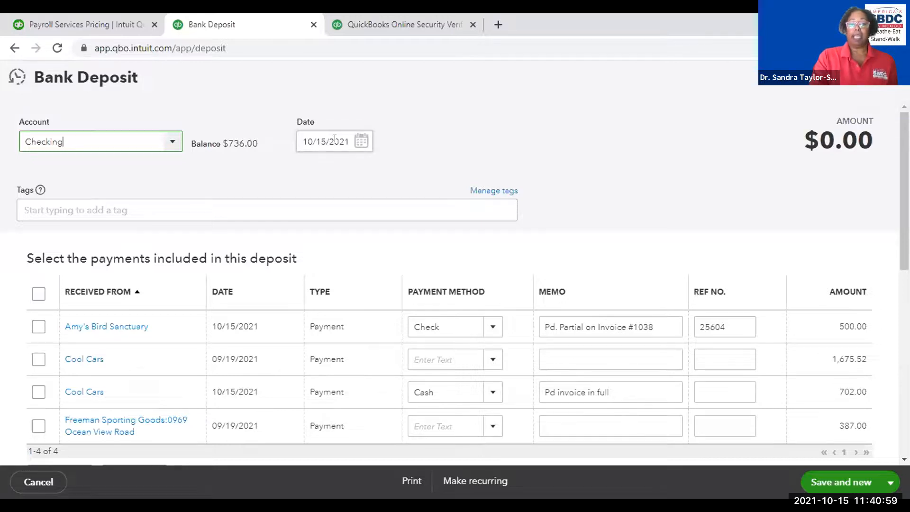
left_click(360, 143)
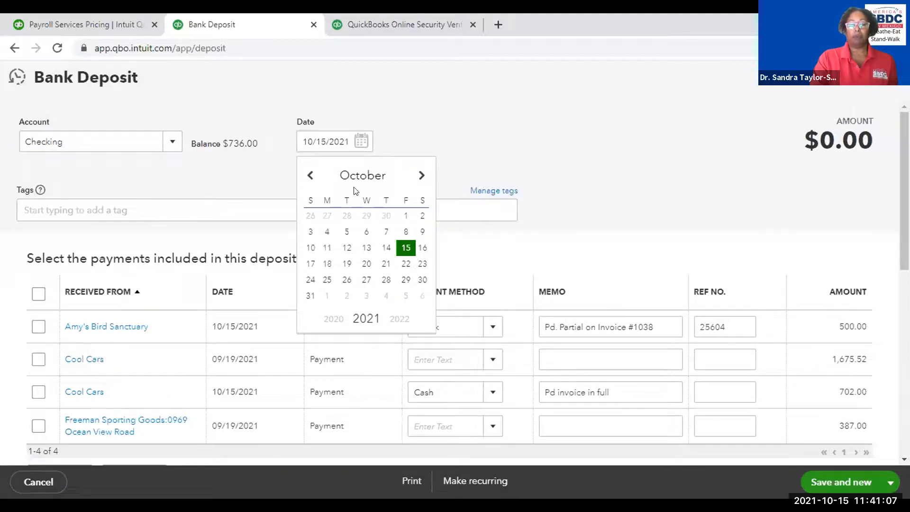
left_click(326, 264)
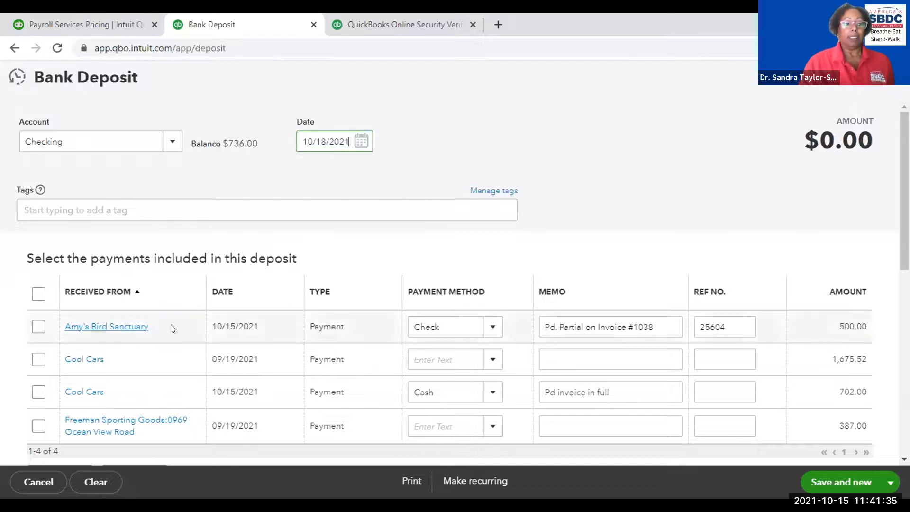
- Include the Amy's Bird Sanctuary payment, both Cool Cars payments and the Freeman Sporting Goods payment in the deposit
scroll(199, 313, "down", 2)
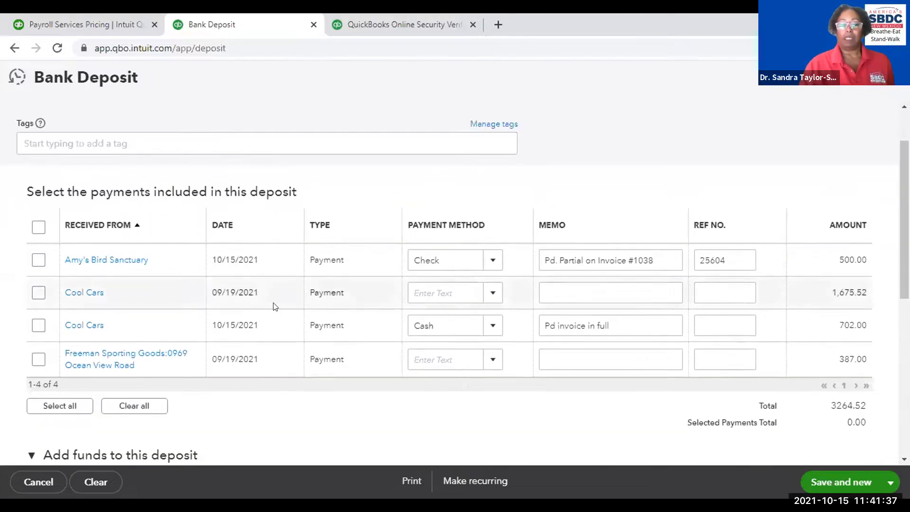
left_click(37, 260)
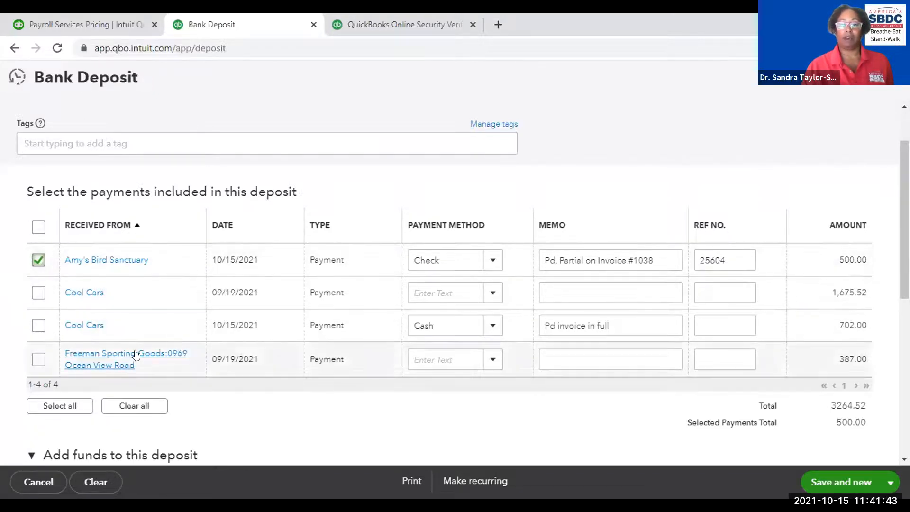
left_click(35, 326)
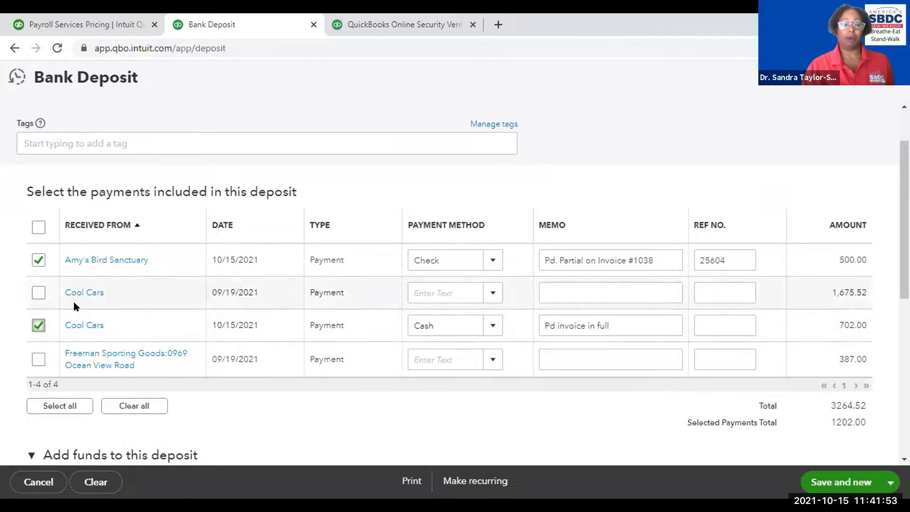
left_click(36, 291)
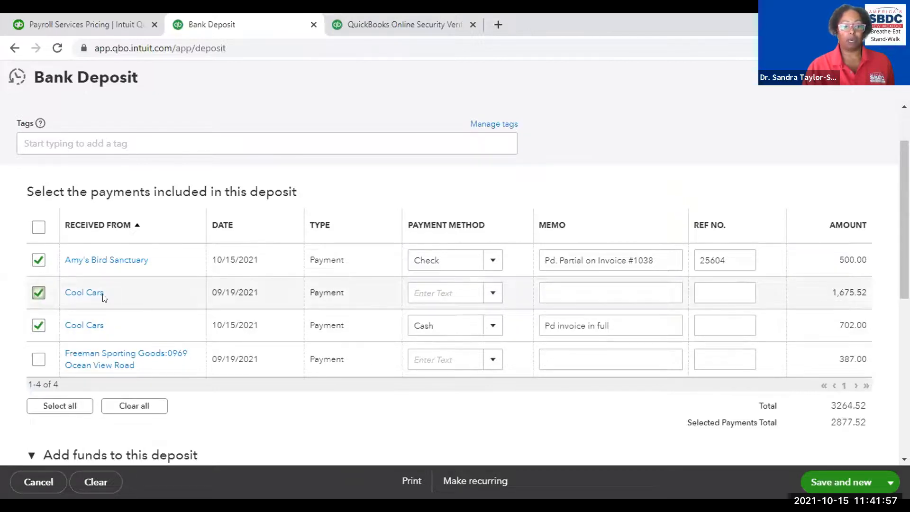
left_click(38, 360)
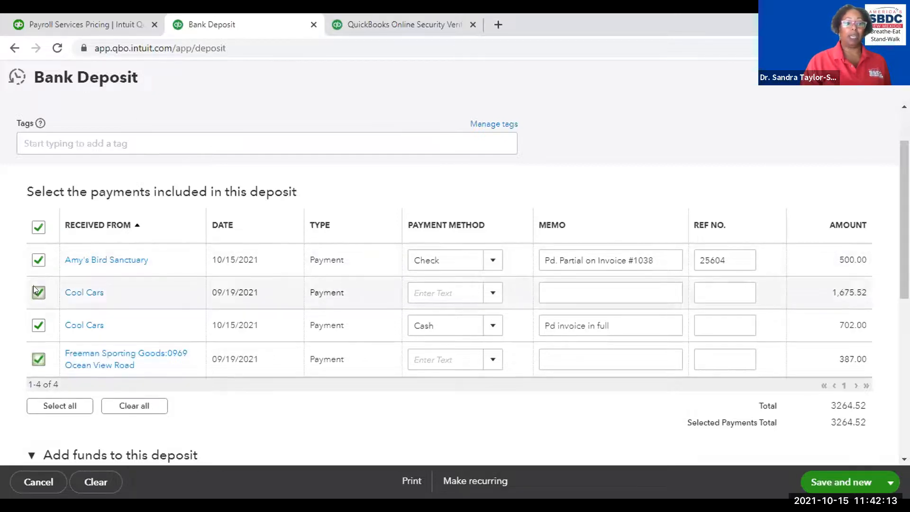
- Clear the deposit's payment selection and reselect all the listed payments at once
left_click(38, 326)
left_click(36, 326)
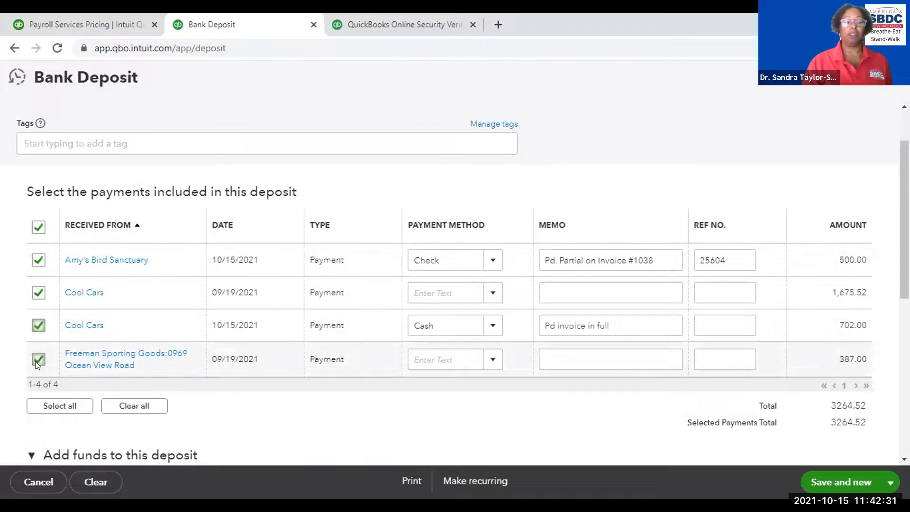
left_click(123, 407)
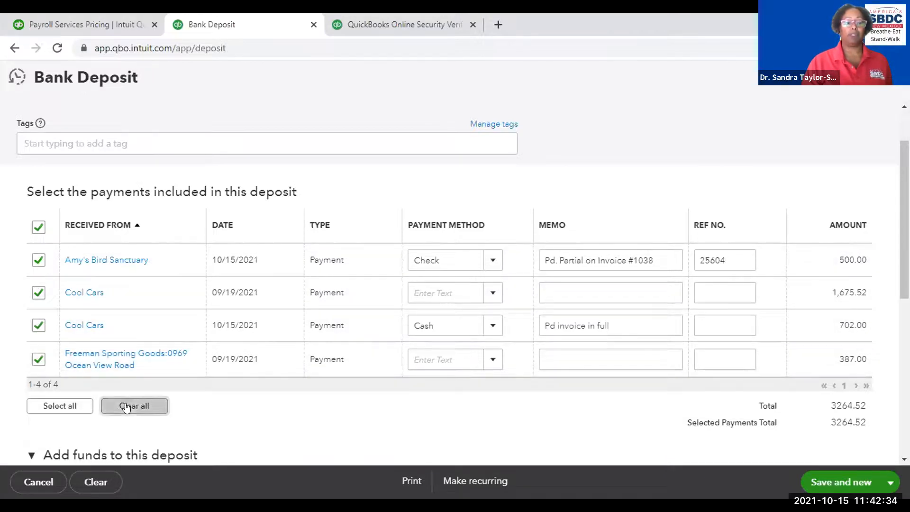
left_click(38, 228)
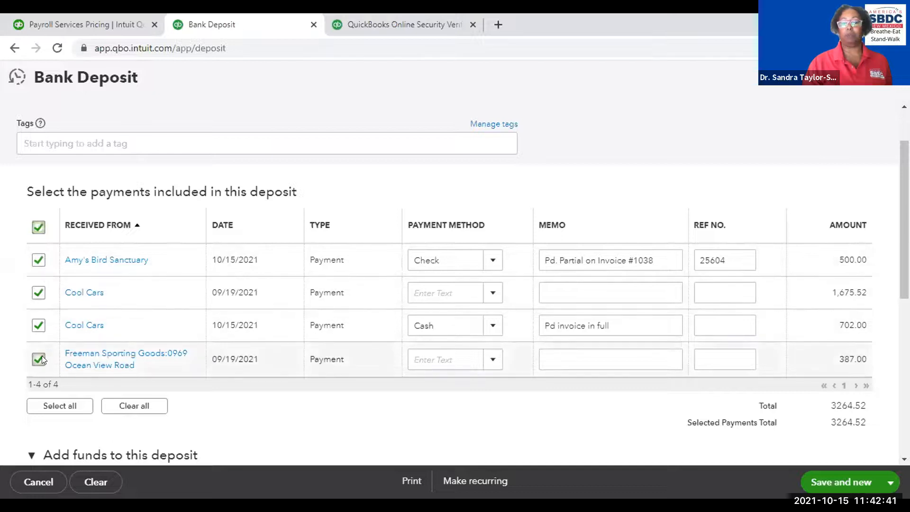
- Review the deposit's additional funds and cash back sections and its total amount
scroll(194, 332, "down", 3)
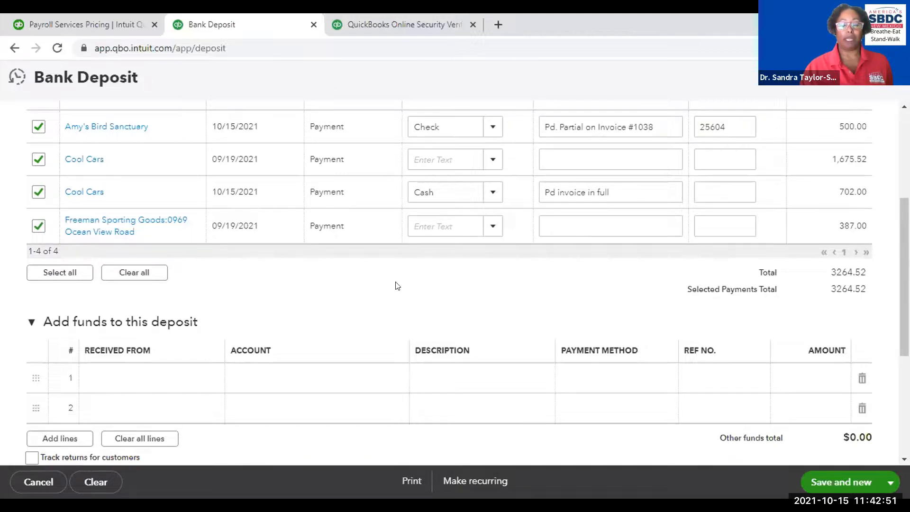
scroll(400, 291, "down", 1)
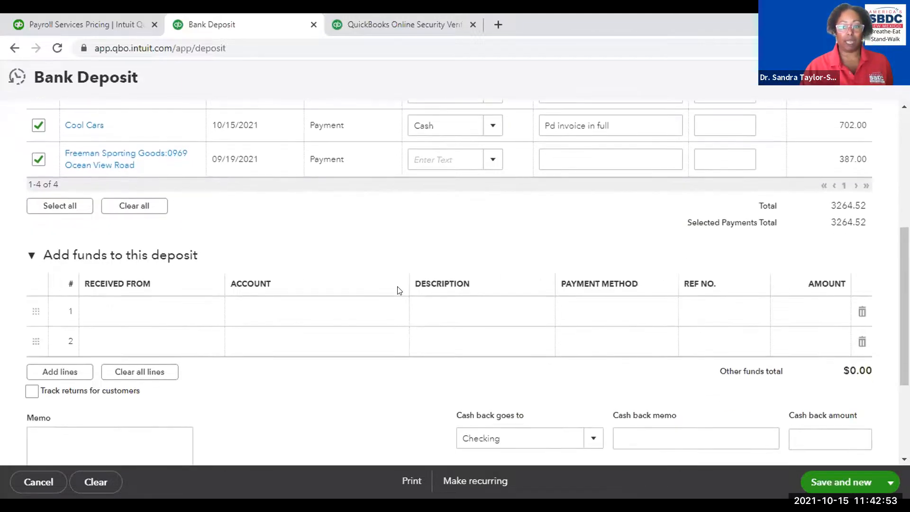
scroll(424, 254, "up", 5)
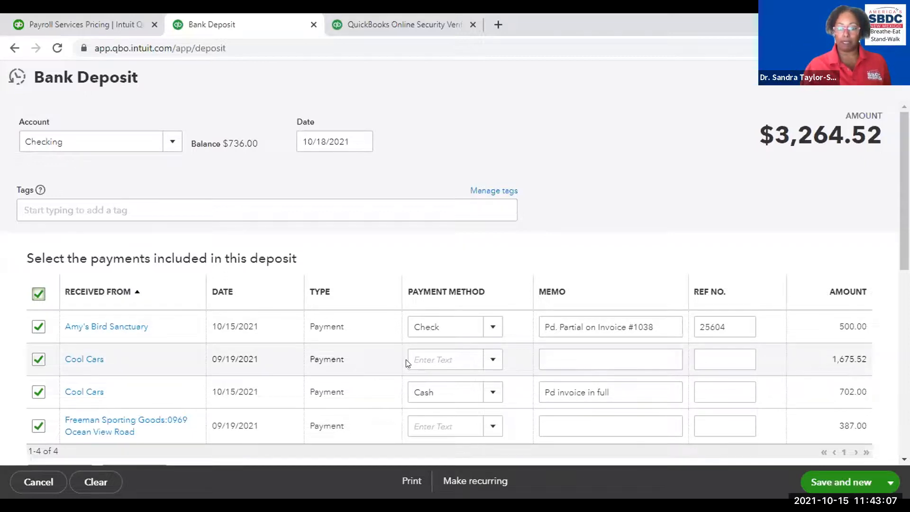
- Start the first additional-funds line of the deposit with Met Life Dental as the received-from vendor
scroll(407, 363, "down", 5)
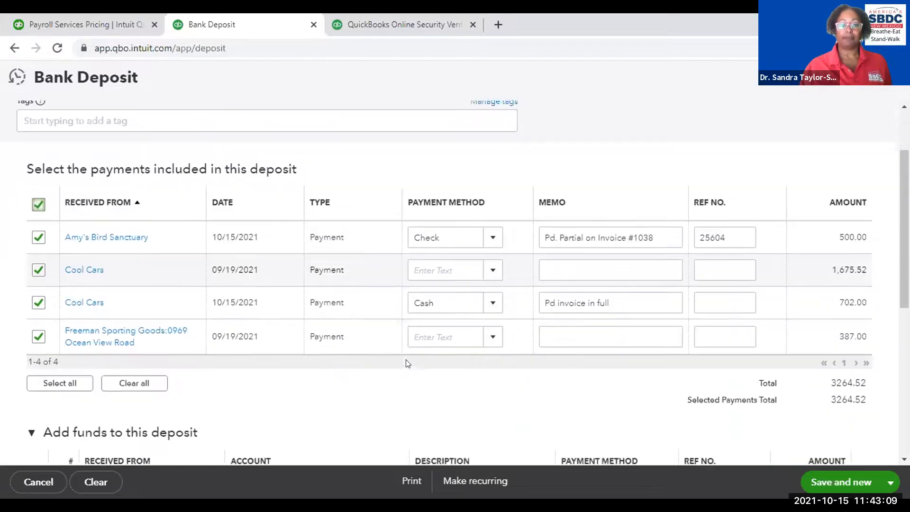
scroll(365, 349, "down", 2)
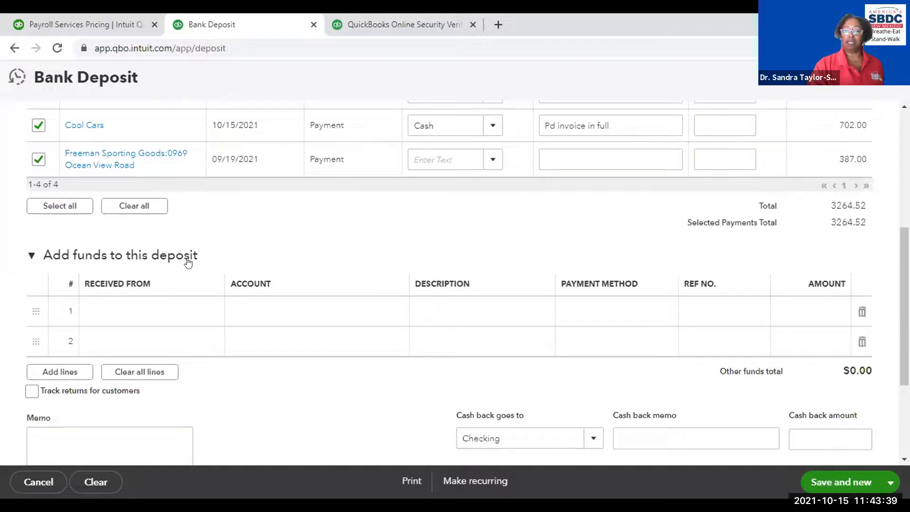
left_click(101, 310)
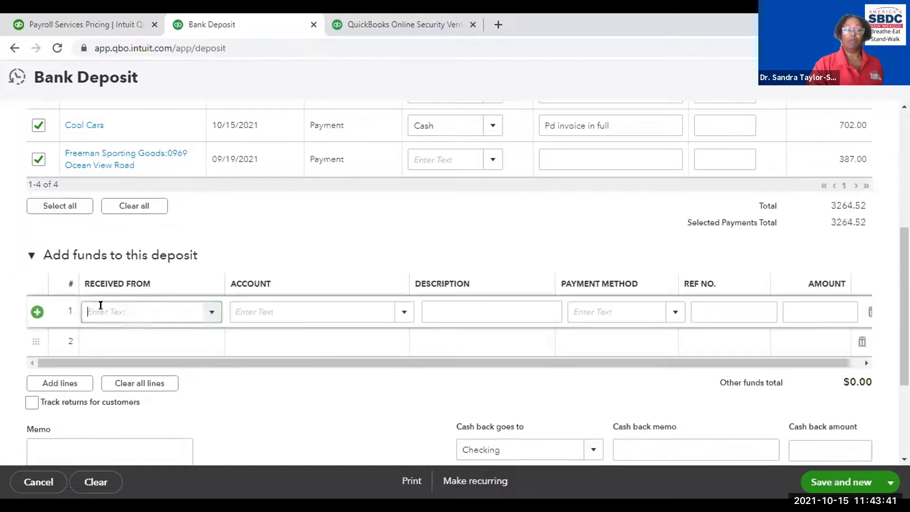
left_click(209, 314)
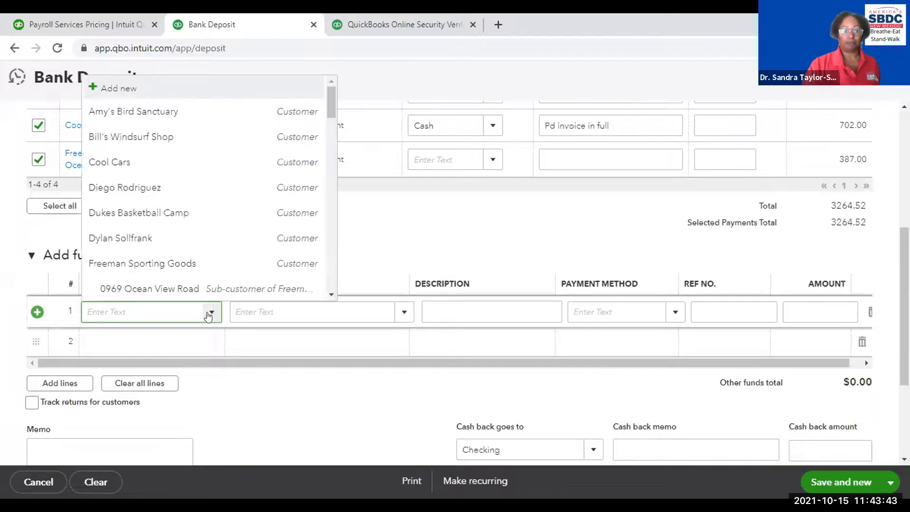
scroll(240, 230, "down", 12)
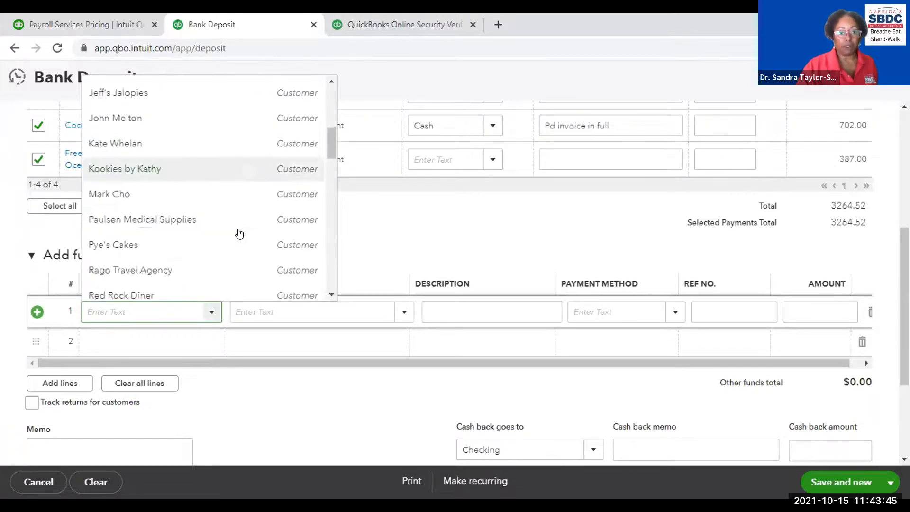
scroll(240, 234, "down", 6)
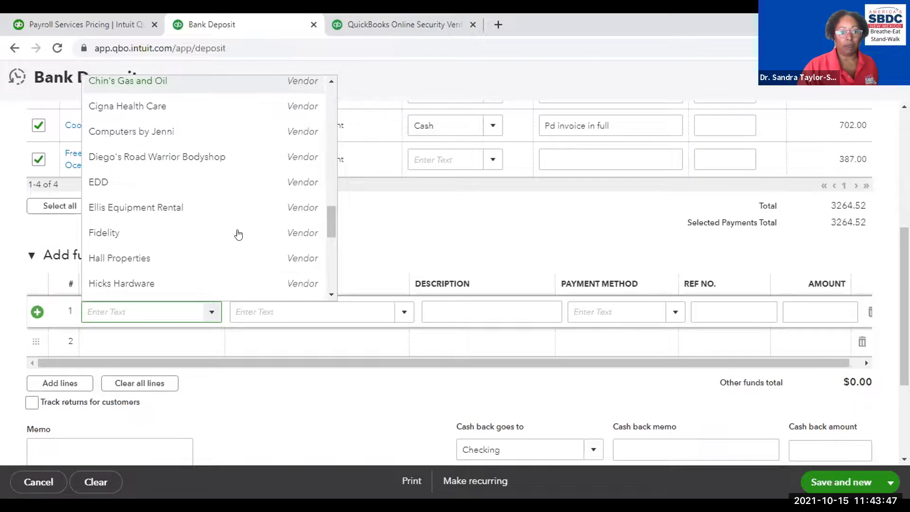
scroll(238, 234, "down", 3)
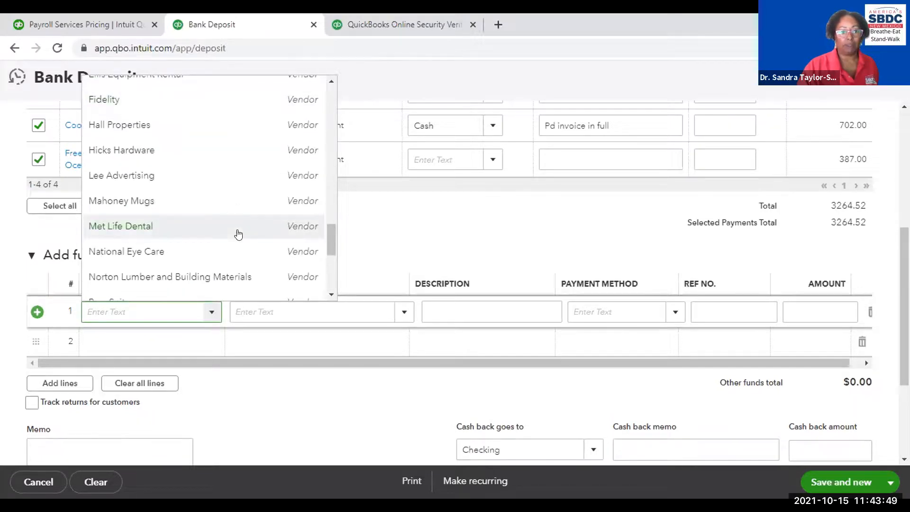
left_click(123, 226)
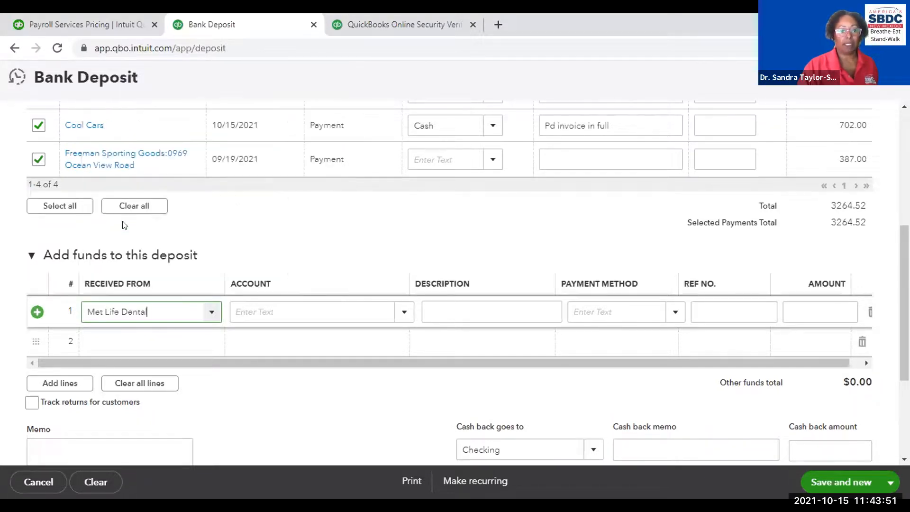
- Assign the Insurance expense account to the Met Life Dental line
left_click(263, 310)
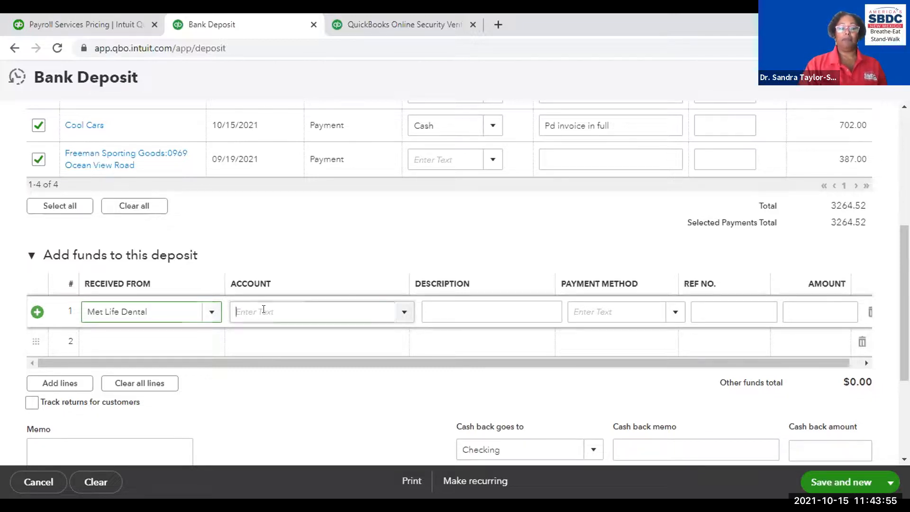
left_click(403, 315)
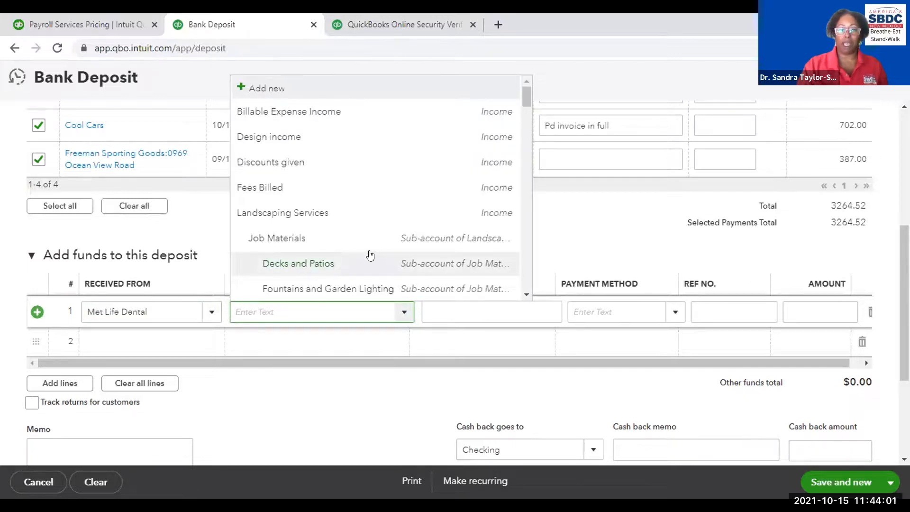
scroll(370, 253, "down", 2)
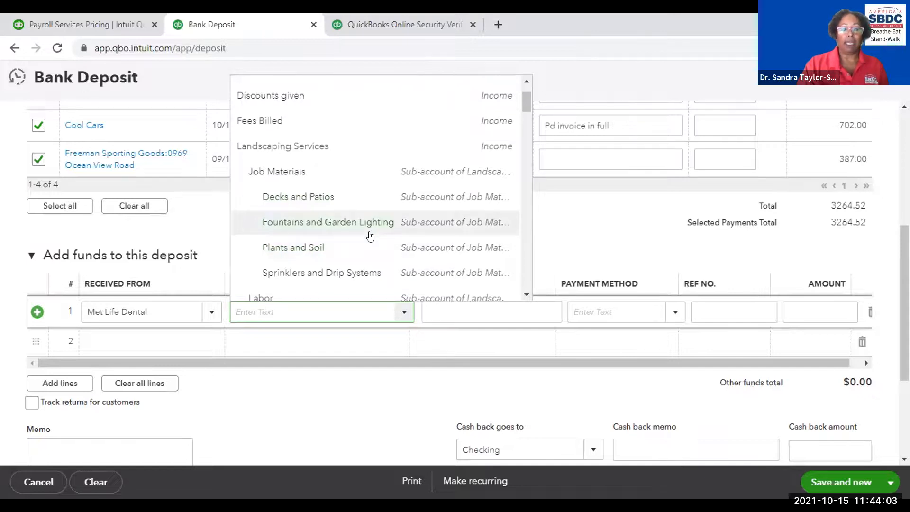
scroll(369, 236, "down", 4)
scroll(369, 236, "down", 10)
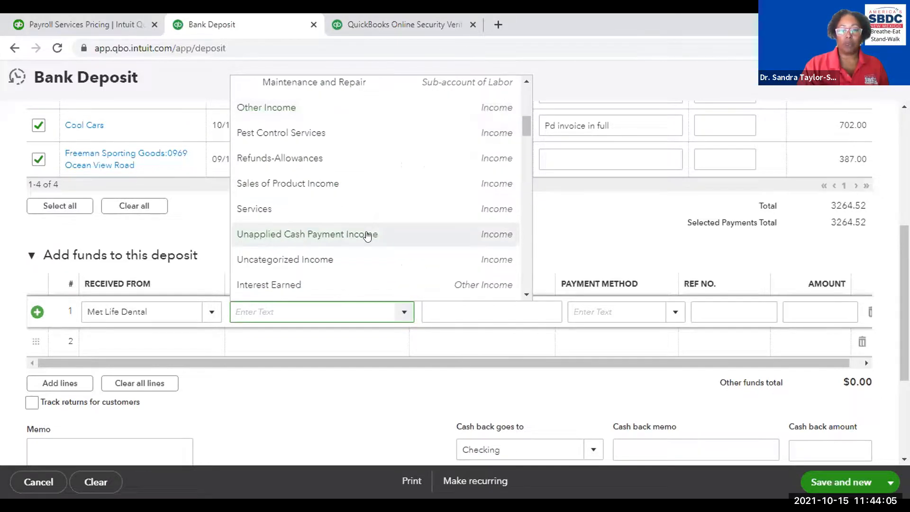
scroll(367, 235, "down", 6)
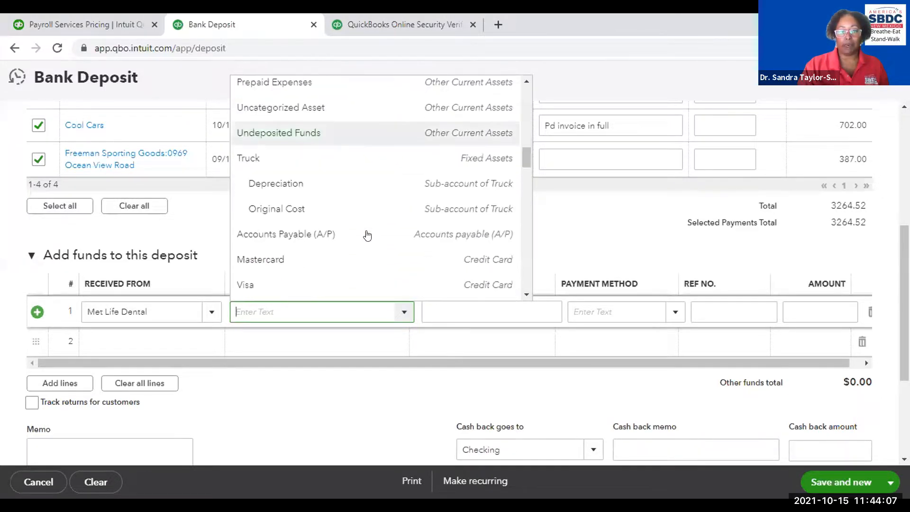
scroll(366, 236, "down", 4)
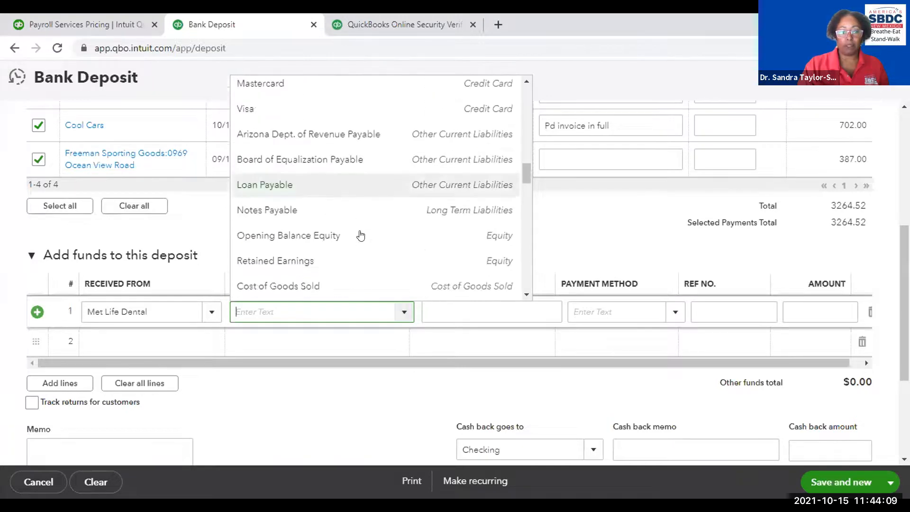
scroll(360, 236, "down", 8)
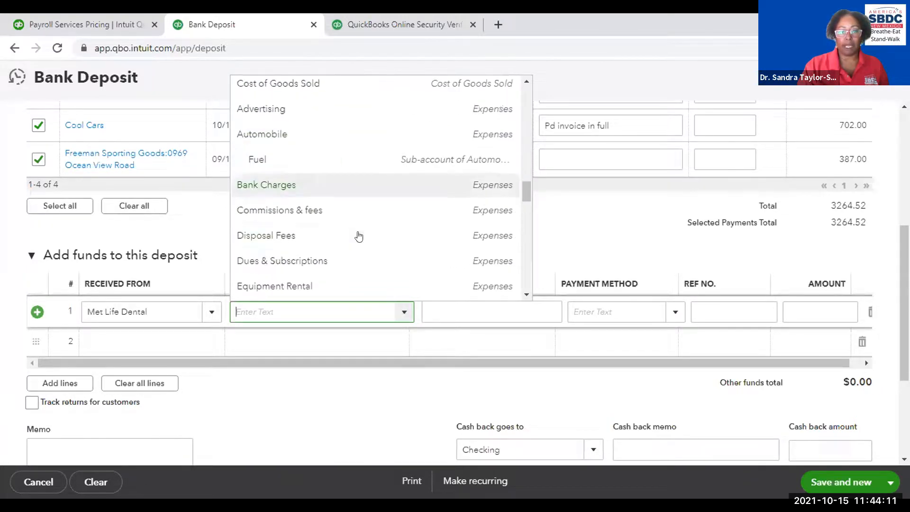
scroll(359, 235, "down", 4)
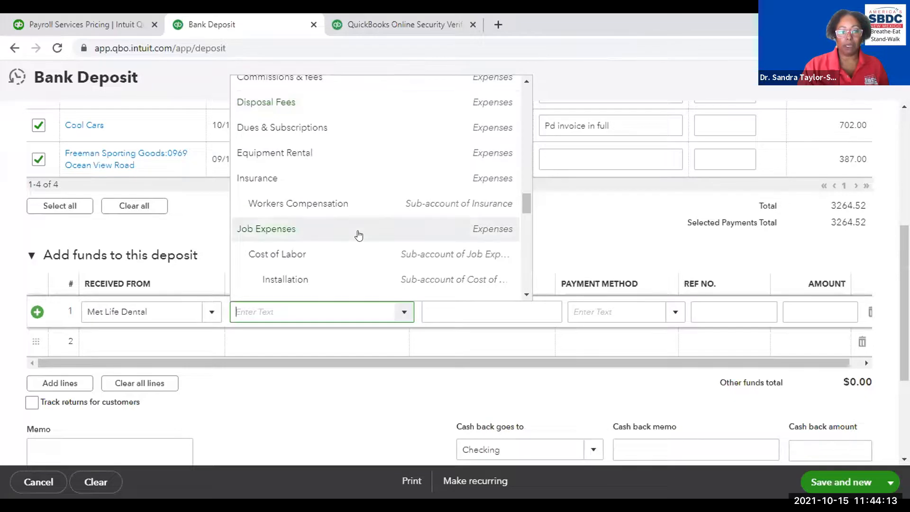
scroll(359, 236, "down", 4)
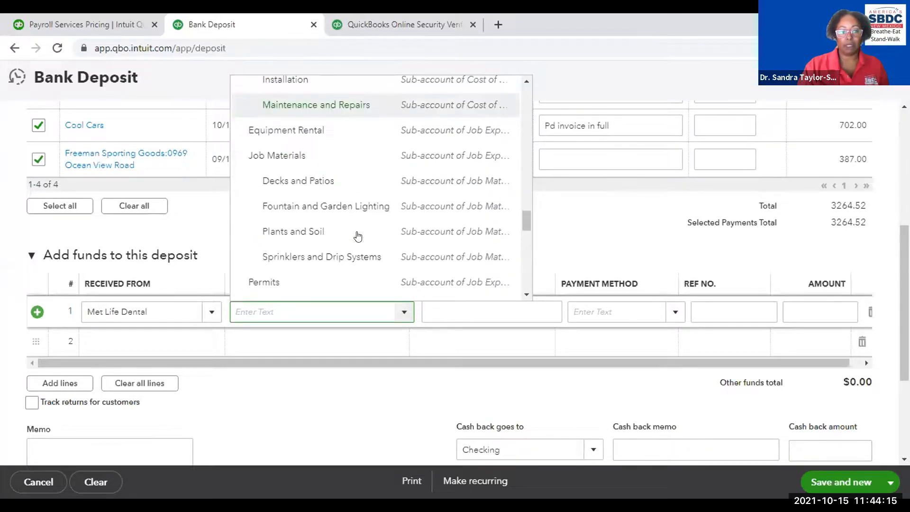
scroll(358, 236, "down", 6)
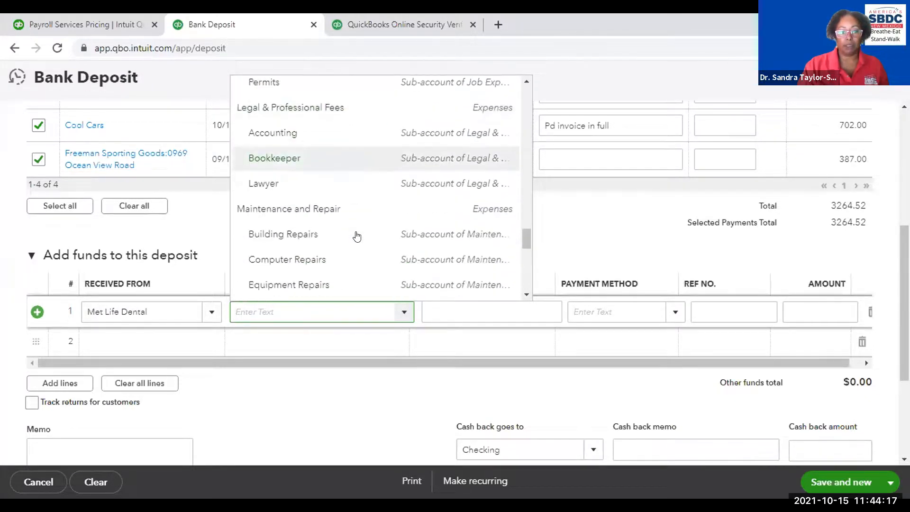
scroll(357, 236, "down", 8)
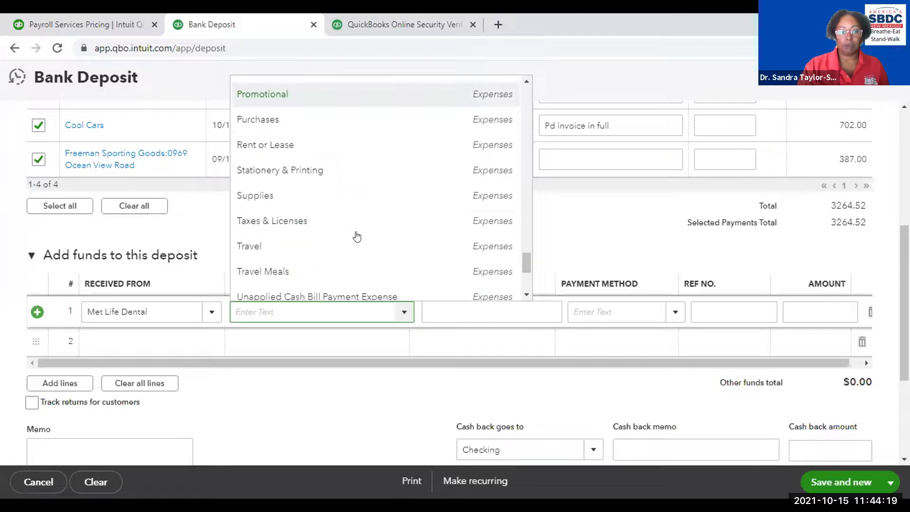
scroll(368, 231, "down", 2)
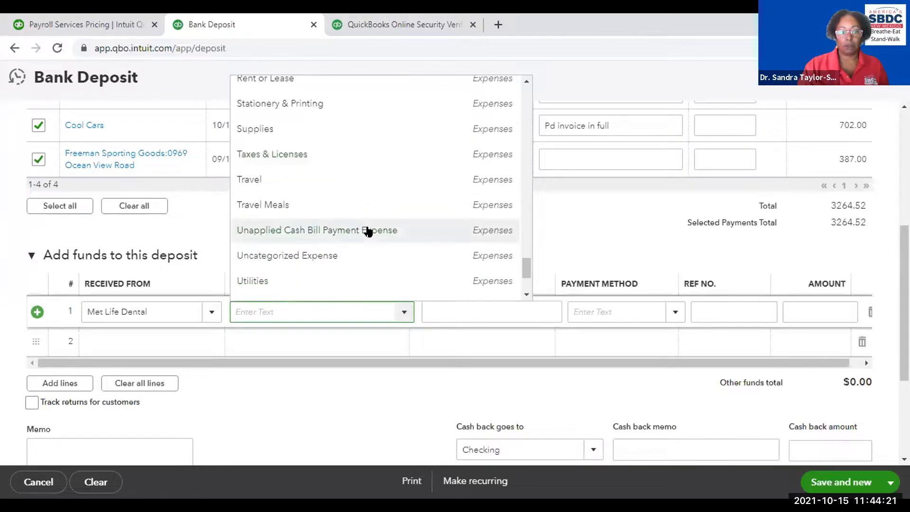
scroll(368, 231, "up", 4)
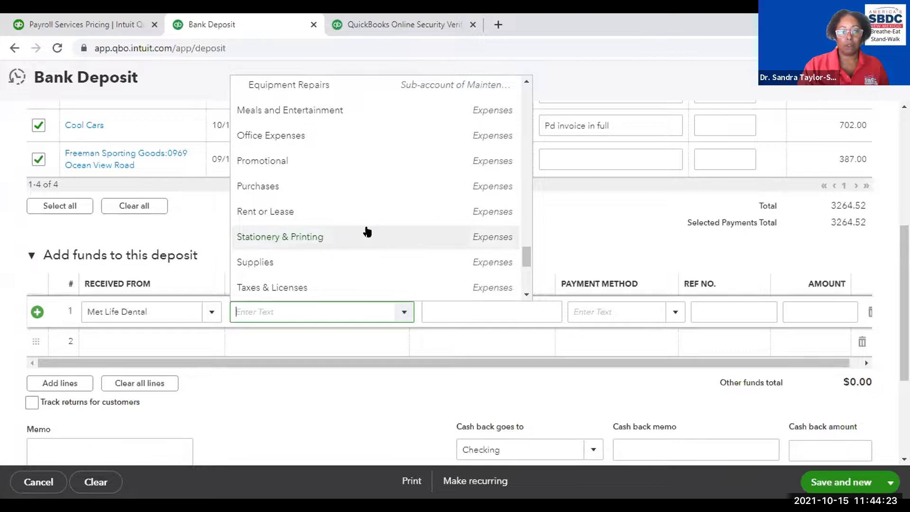
scroll(369, 231, "up", 8)
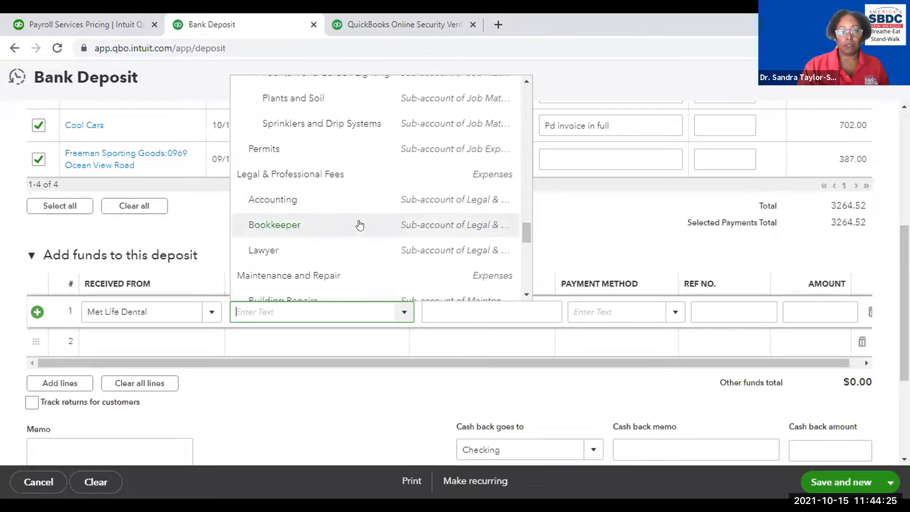
scroll(359, 225, "up", 6)
scroll(363, 223, "down", 20)
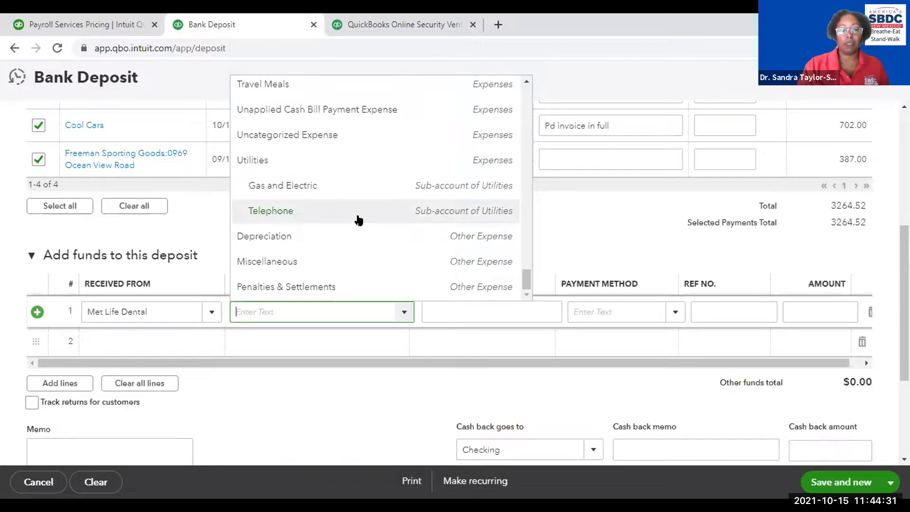
scroll(359, 220, "up", 6)
scroll(358, 220, "down", 1)
scroll(355, 220, "up", 3)
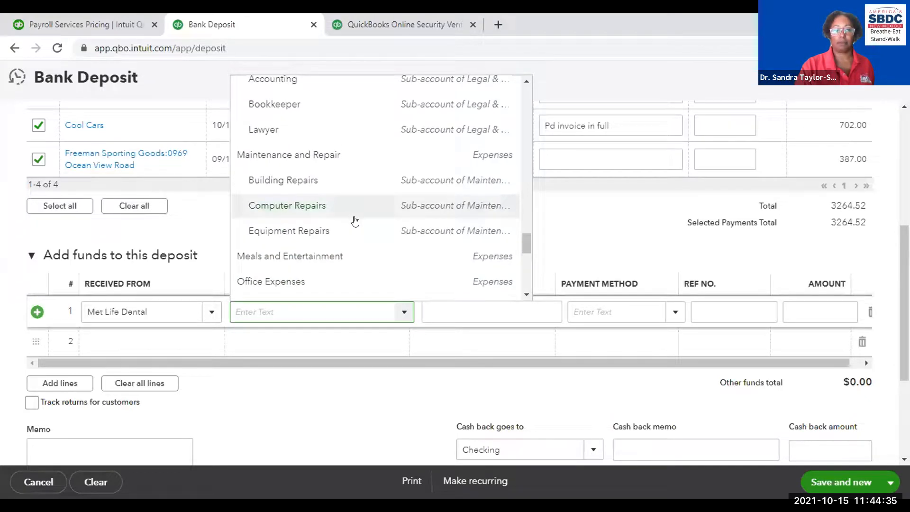
scroll(355, 221, "up", 4)
scroll(356, 220, "up", 4)
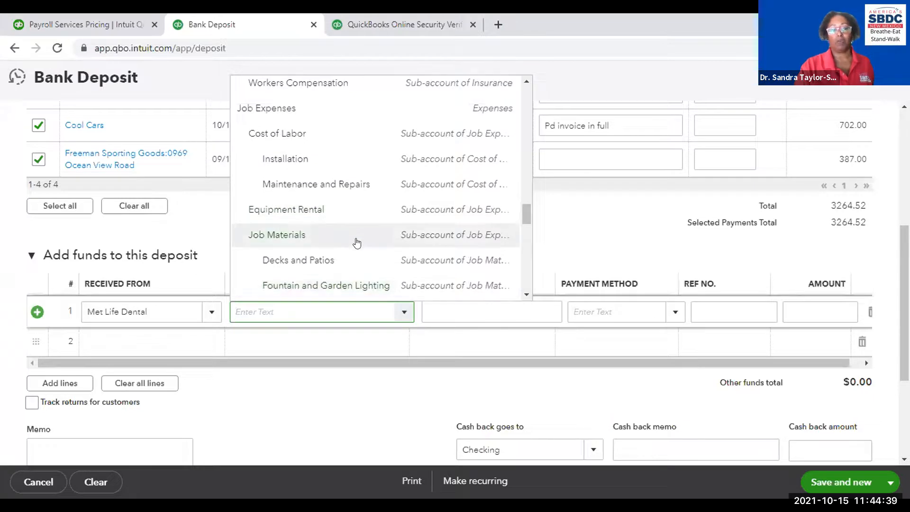
scroll(357, 244, "up", 3)
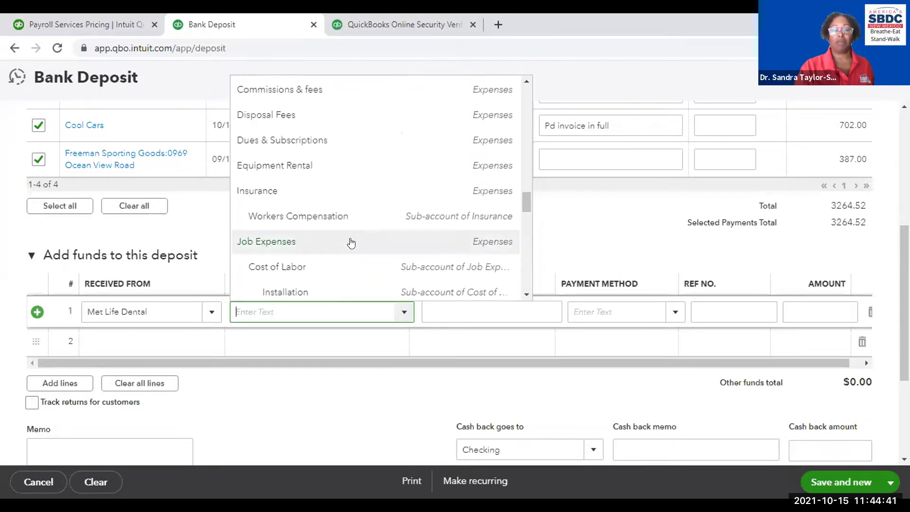
left_click(259, 191)
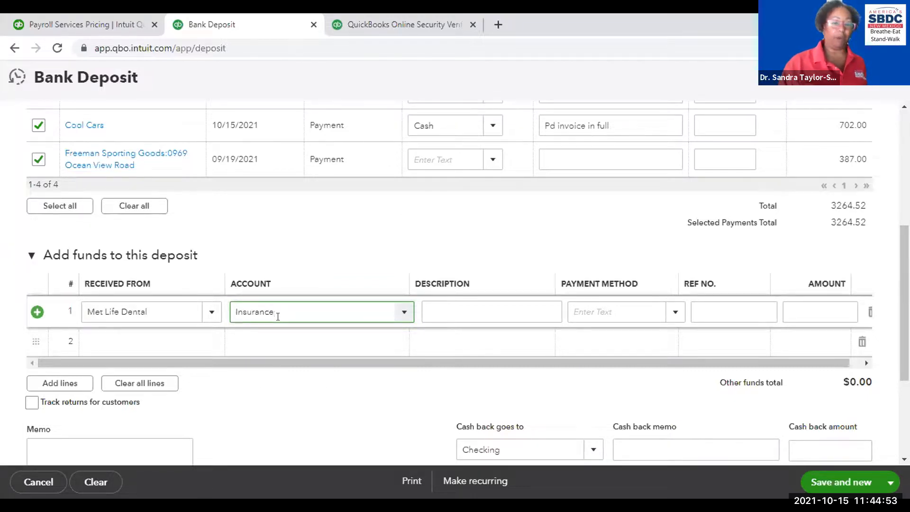
- Enter "Refund of overpayment of policy" as the description of the Met Life Dental line
key("Tab")
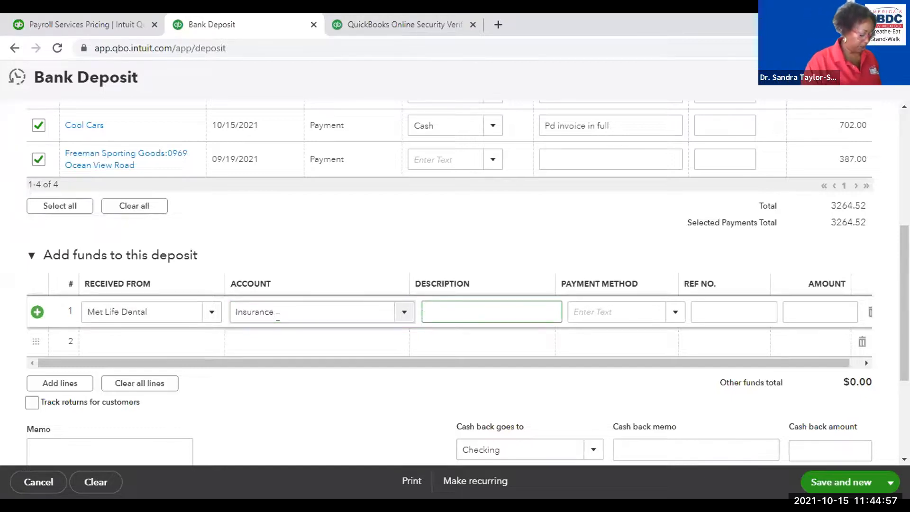
type("Ref")
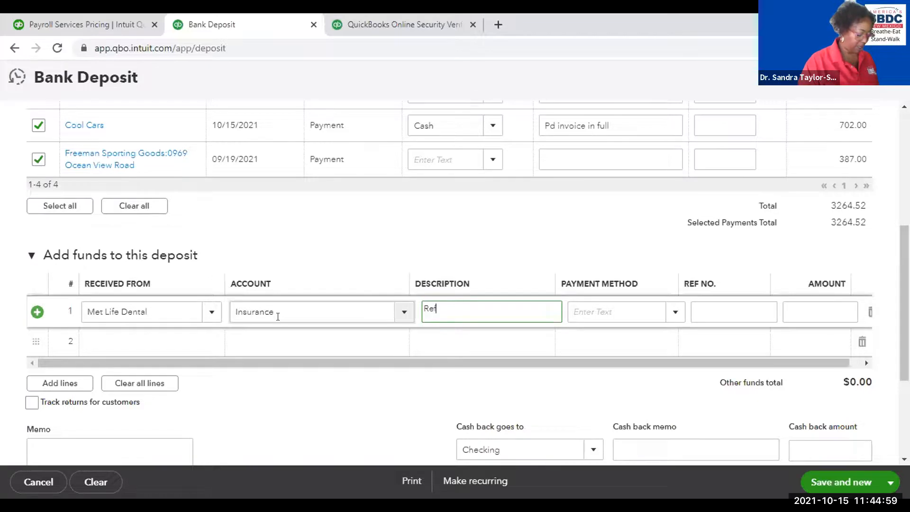
type("und of")
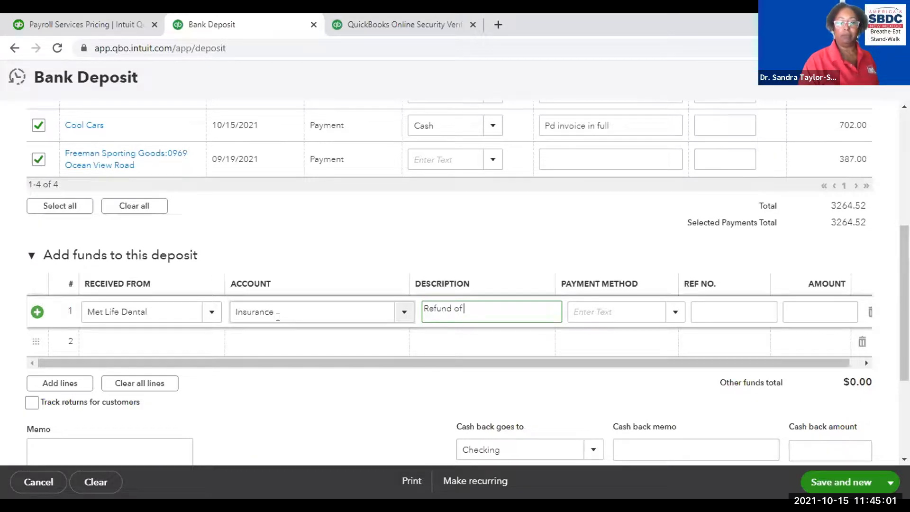
type(" overp")
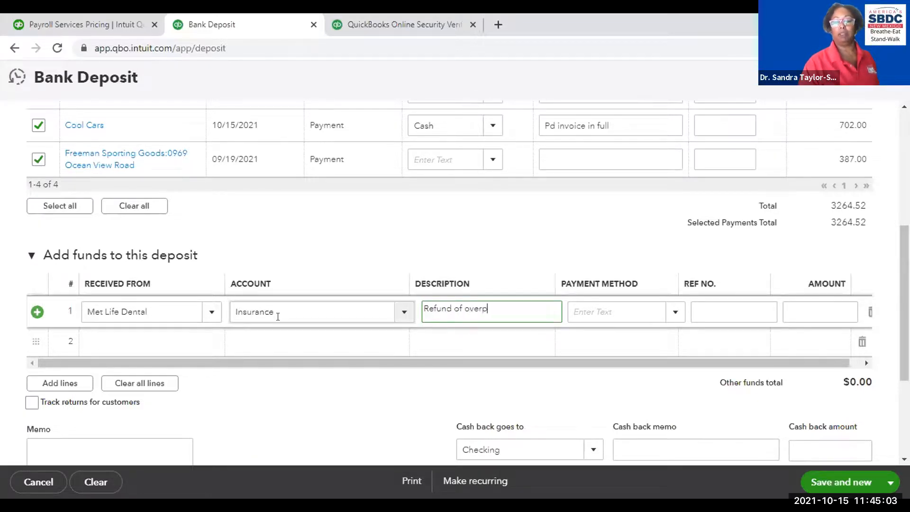
type("ayment ")
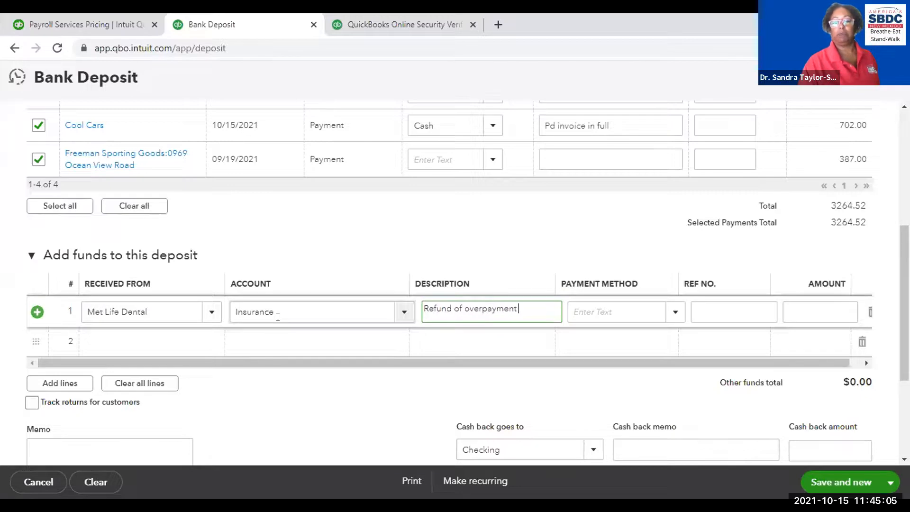
type("of policy")
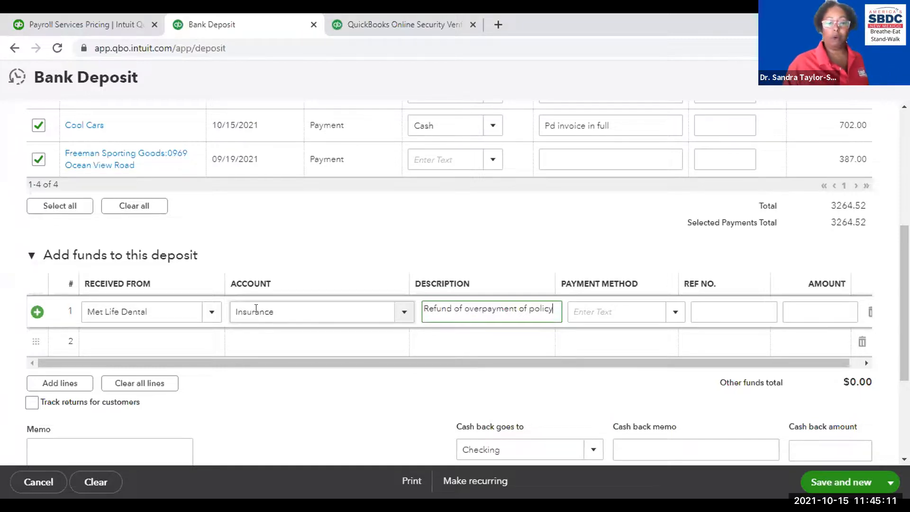
- Complete the Met Life Dental line with payment method Check, reference number 5690000 and an amount of 10,000.00
key("Tab")
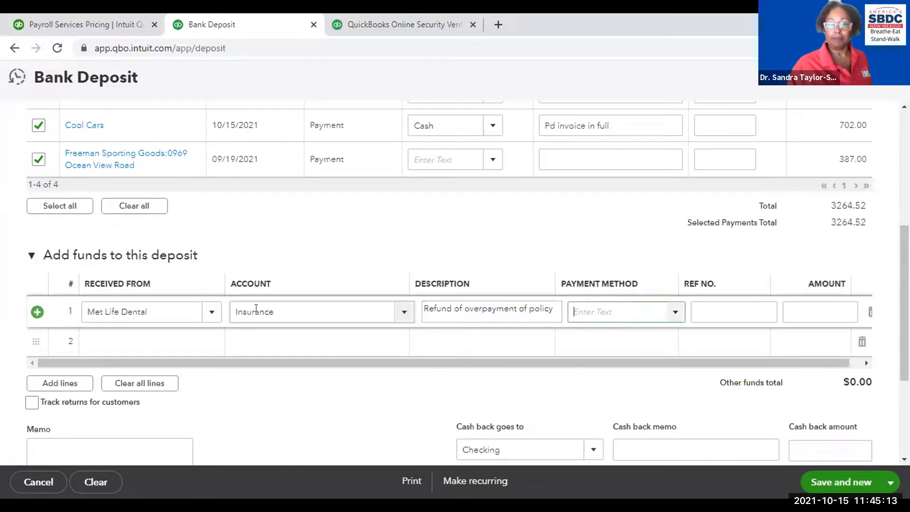
type("ch")
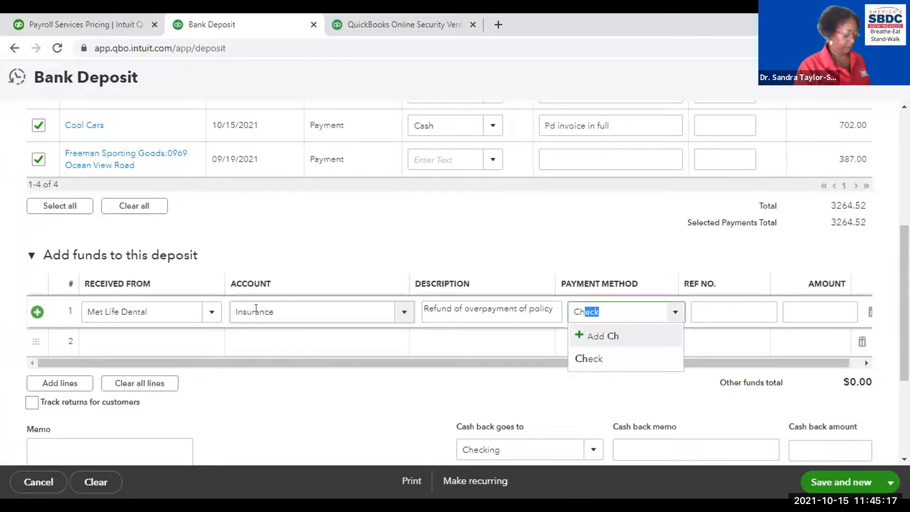
key("Tab")
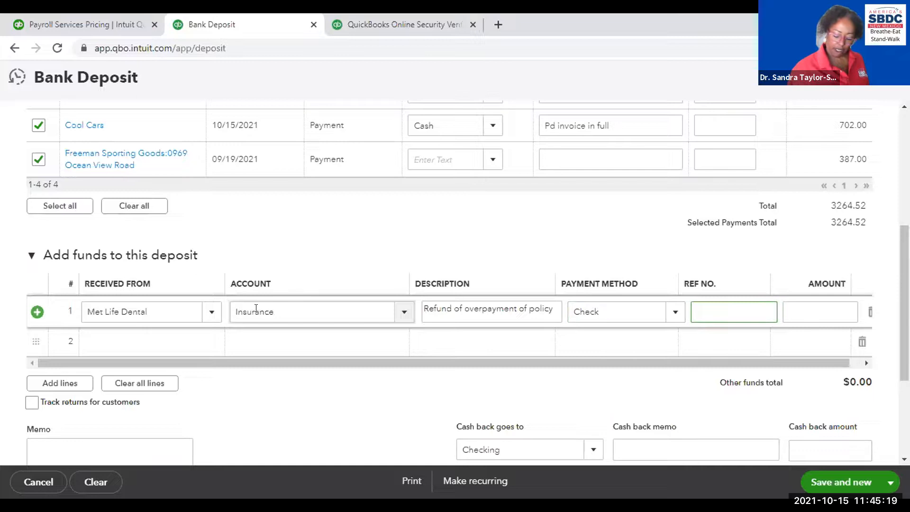
type("5690000")
key("Tab")
type("10000")
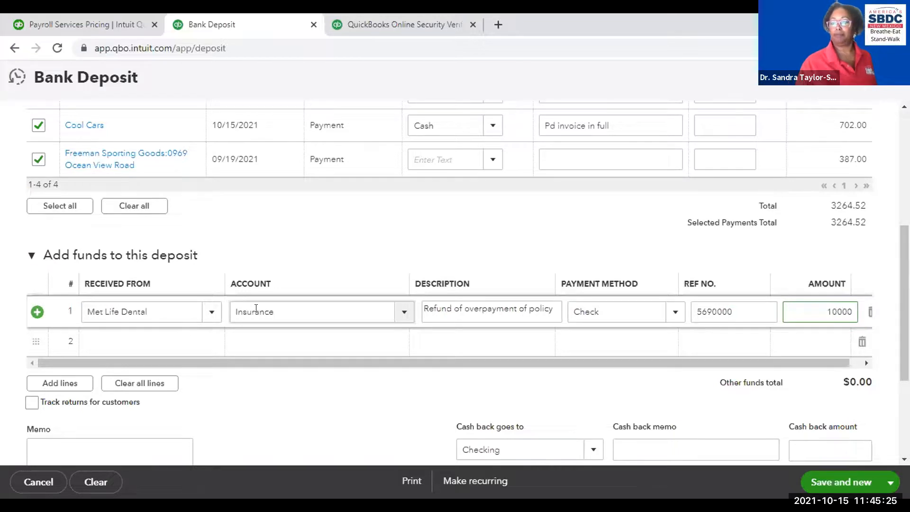
key("Tab")
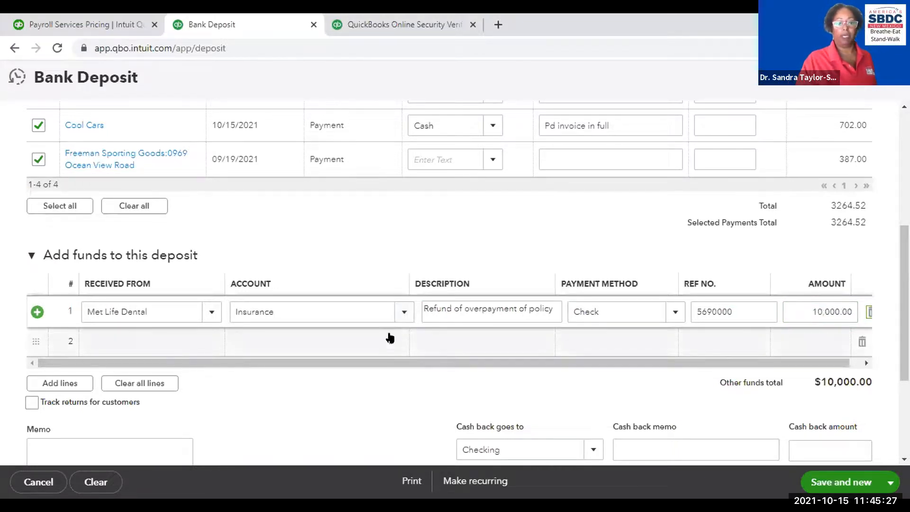
- Enter "Customer Dep and Insurance Refund" as the deposit's memo
scroll(473, 306, "down", 3)
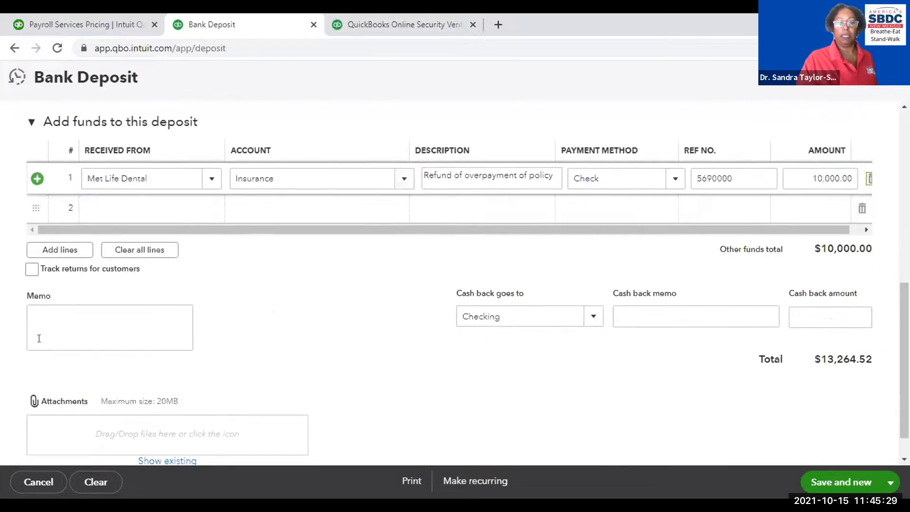
left_click(53, 310)
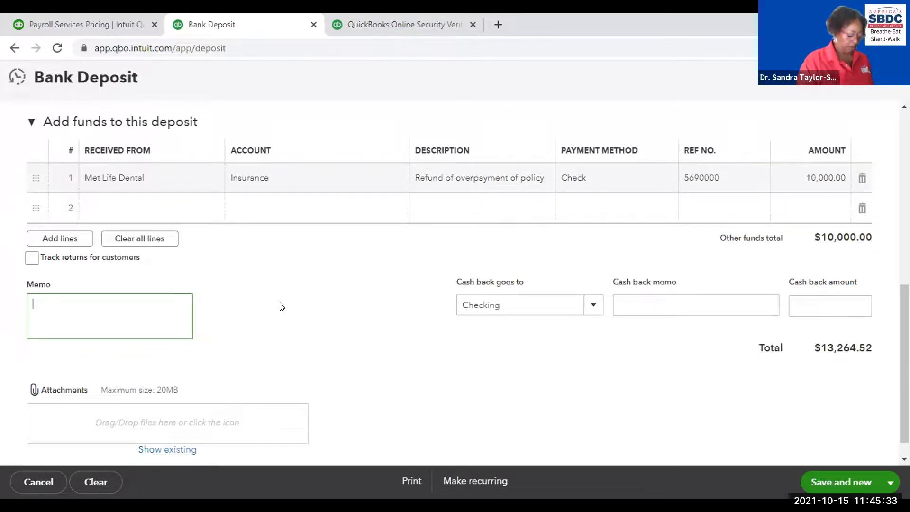
type("Custo")
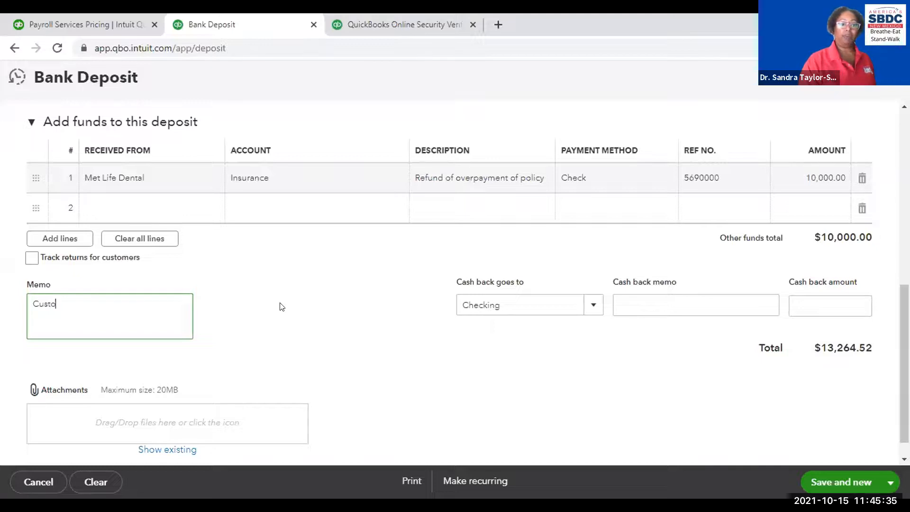
type("mer ")
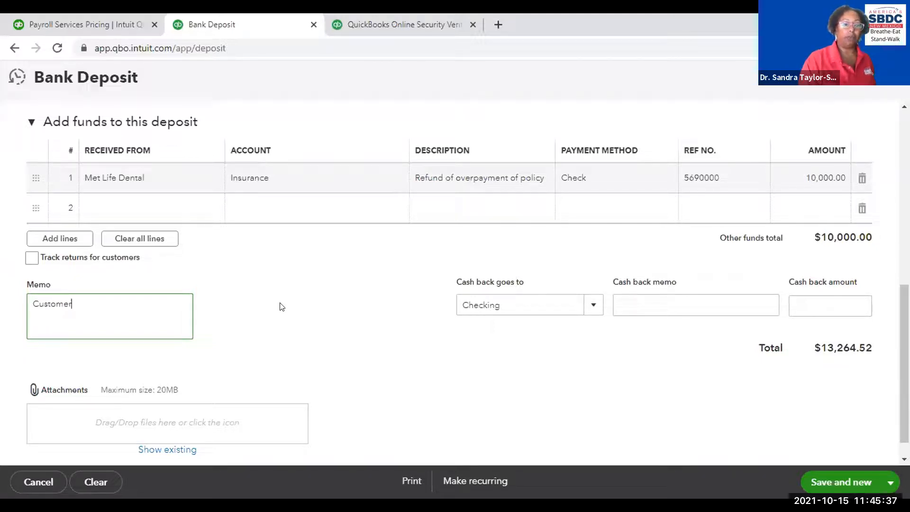
type("D")
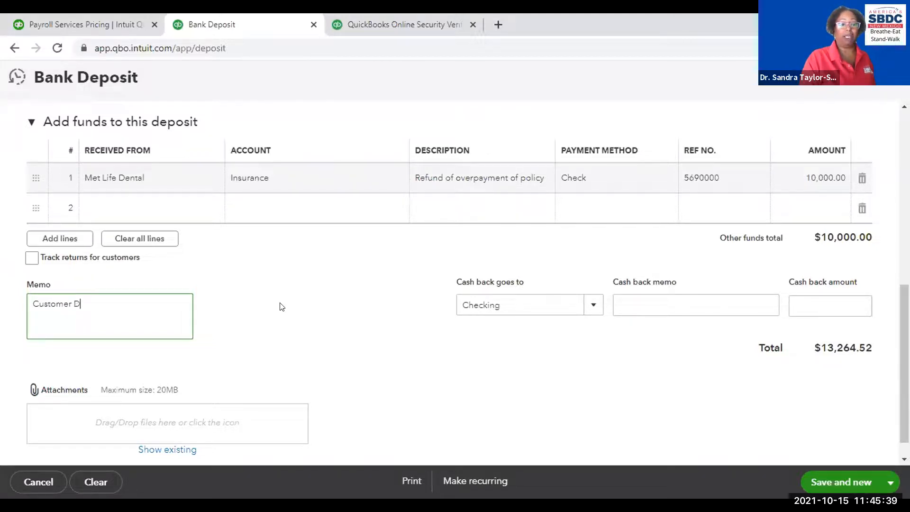
type("ep")
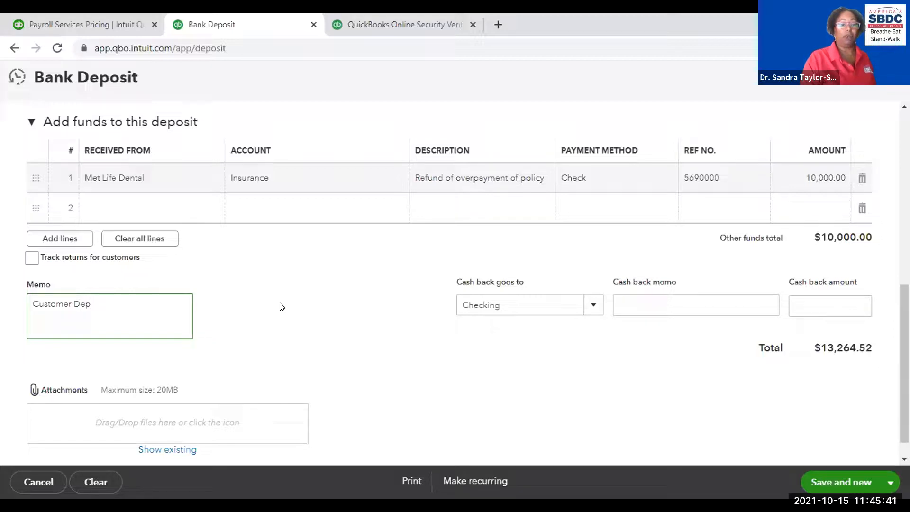
type(" and Insurance Refund")
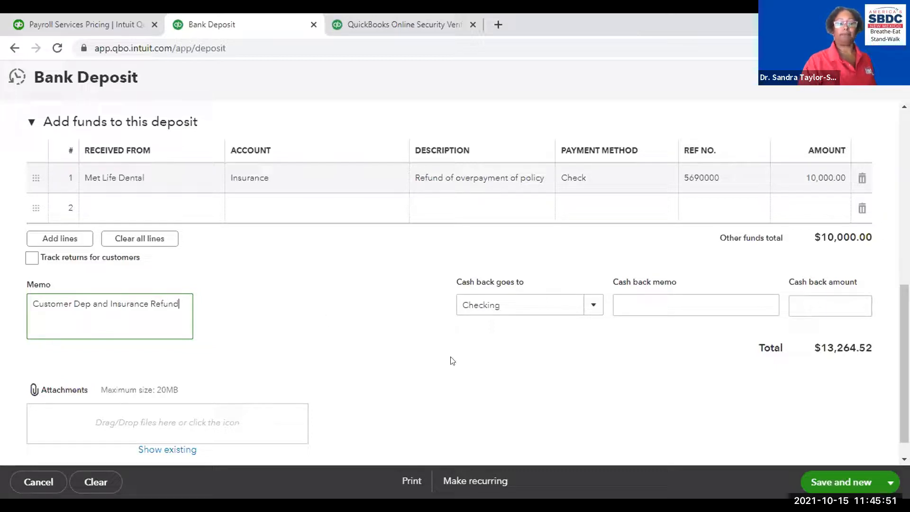
left_click(515, 349)
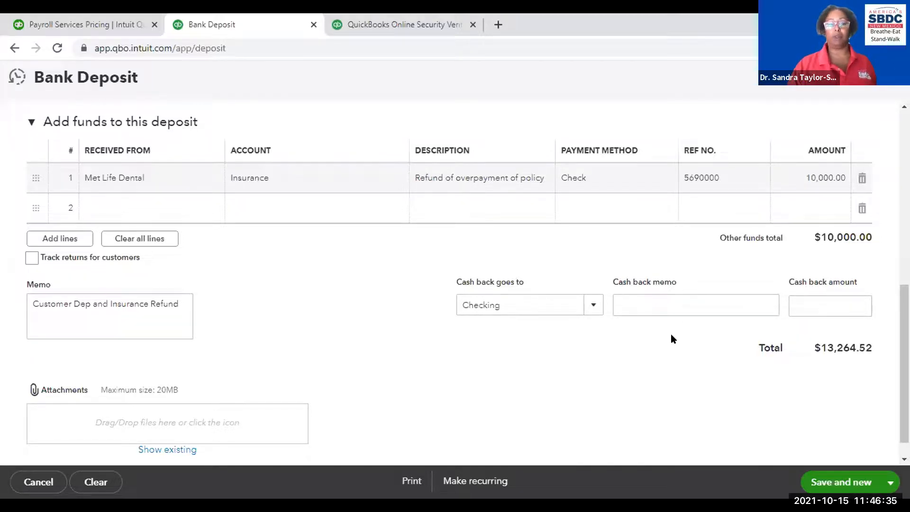
- Save the bank deposit and close its form
scroll(665, 335, "down", 1)
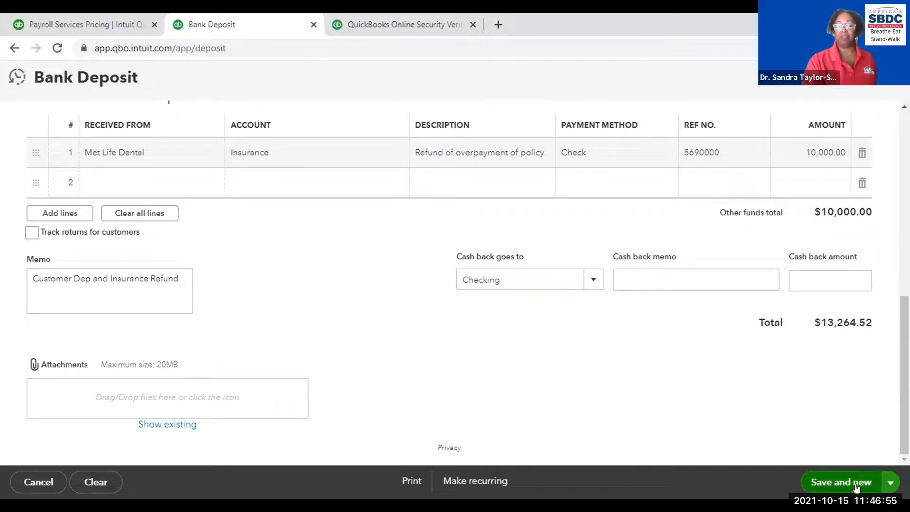
left_click(890, 482)
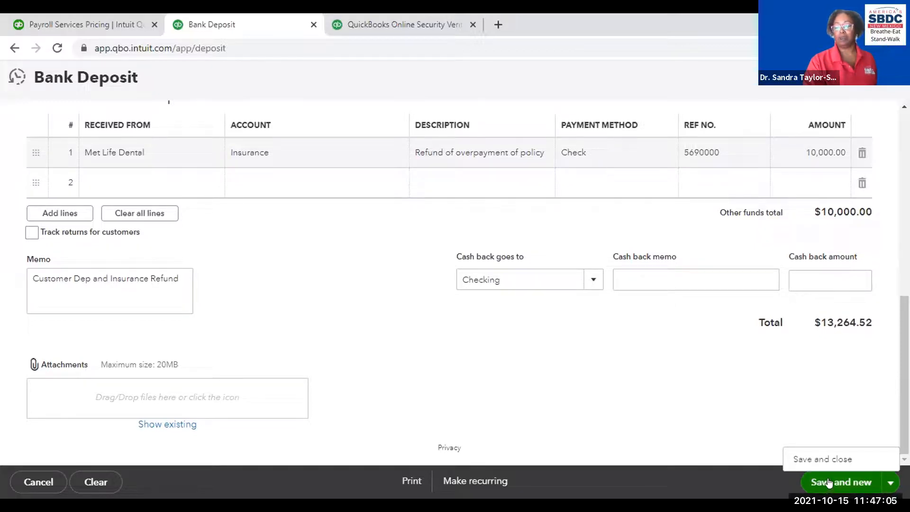
left_click(822, 459)
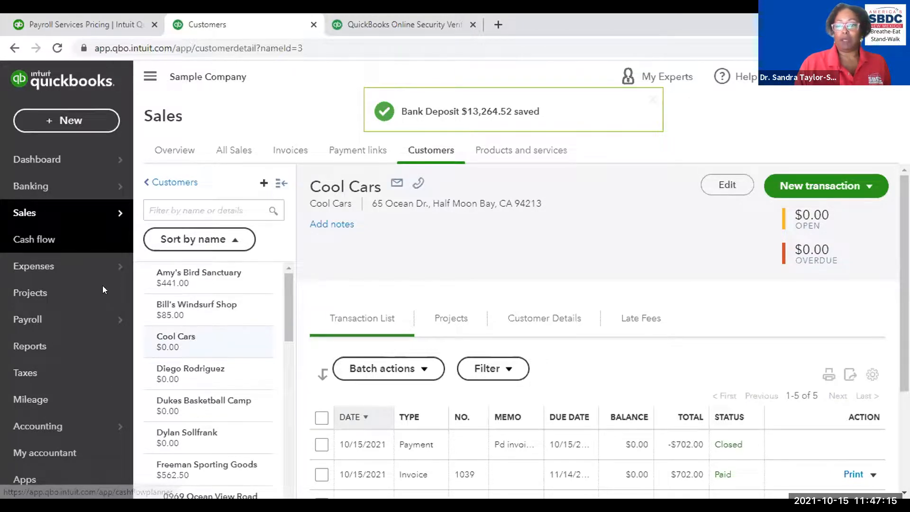
- Open the chart of accounts and check the balances of Checking and Undeposited Funds
mouse_move(47, 425)
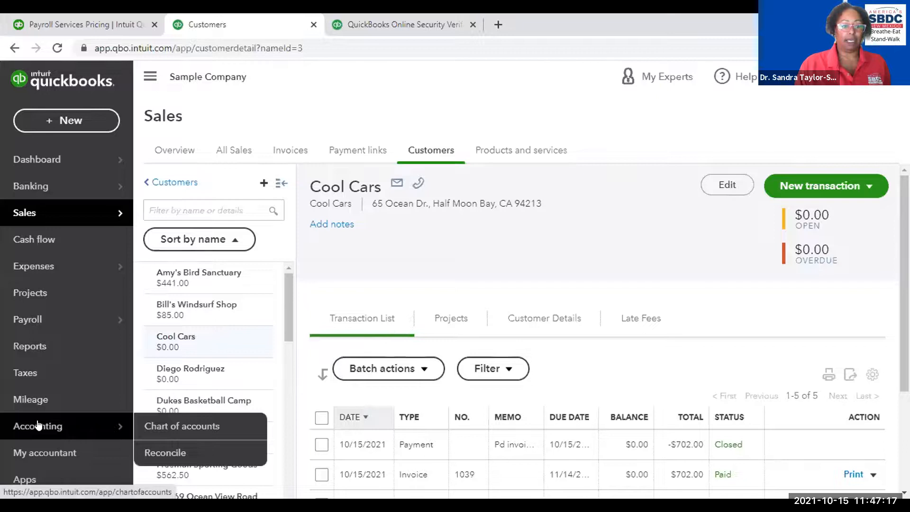
left_click(178, 426)
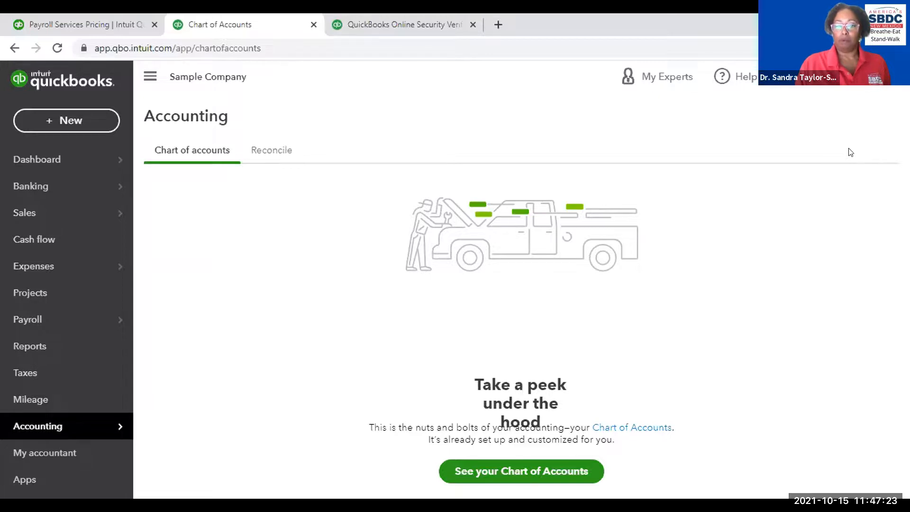
left_click(509, 469)
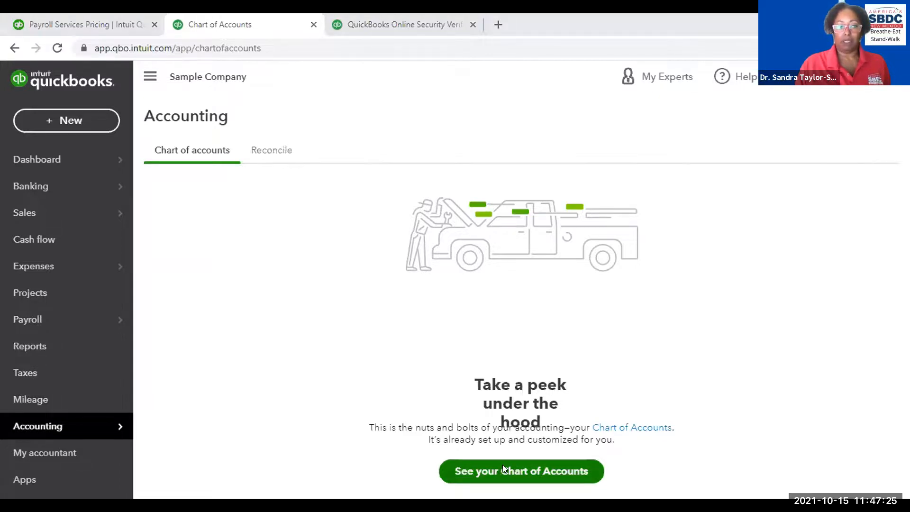
scroll(597, 434, "down", 3)
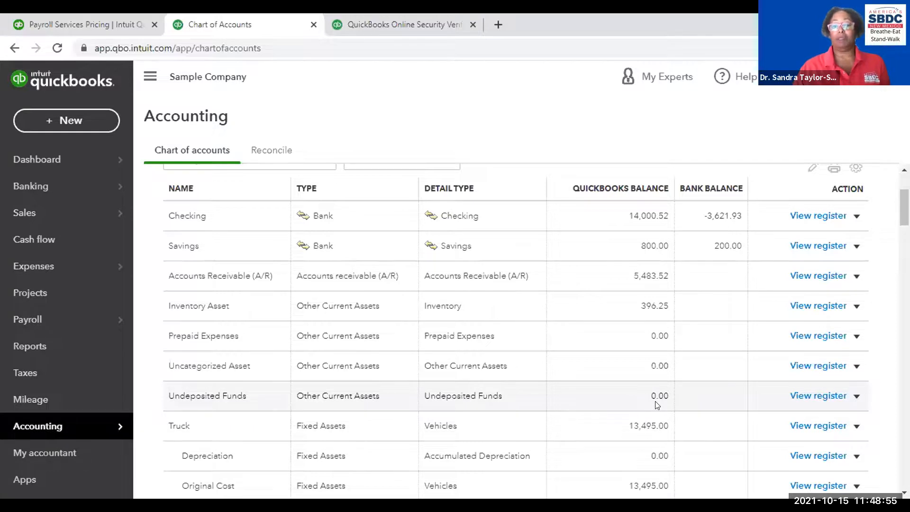
- Examine the Undeposited Funds register, comparing the customer payments received with the matching deposits to Checking
left_click(811, 395)
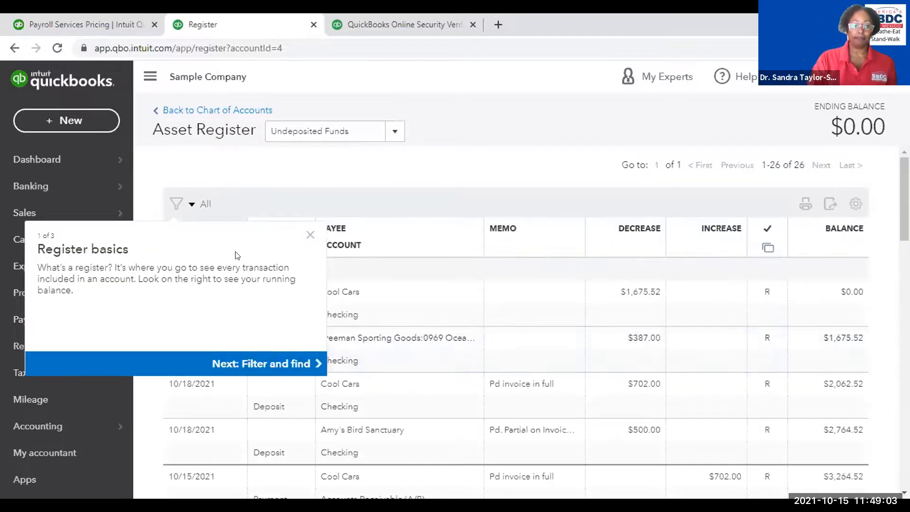
left_click(310, 235)
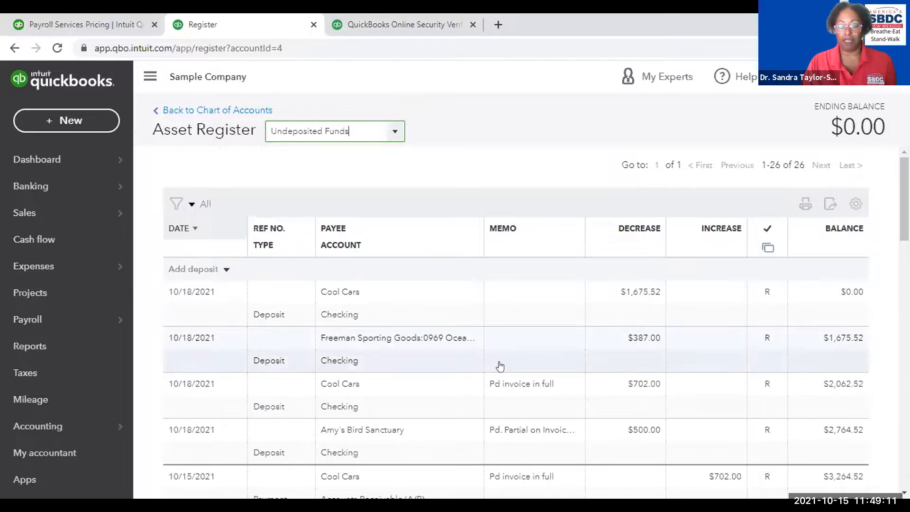
scroll(516, 373, "down", 3)
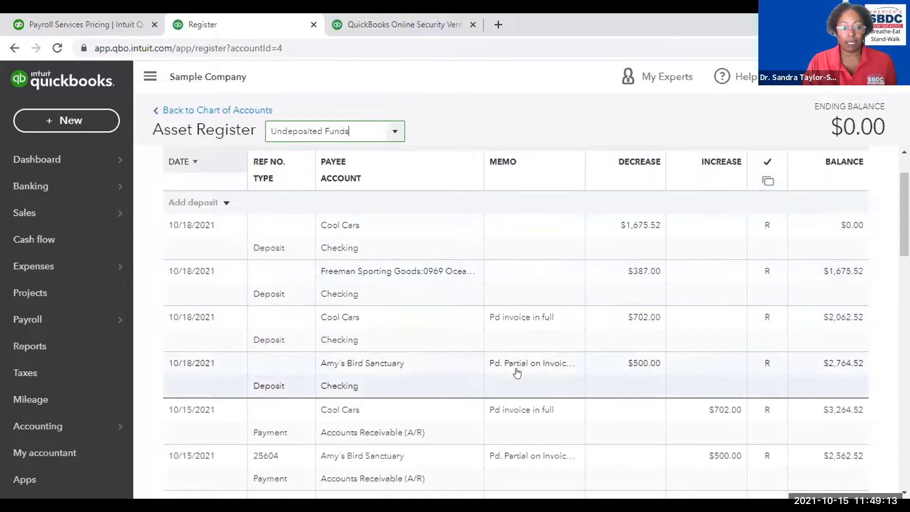
scroll(488, 367, "down", 2)
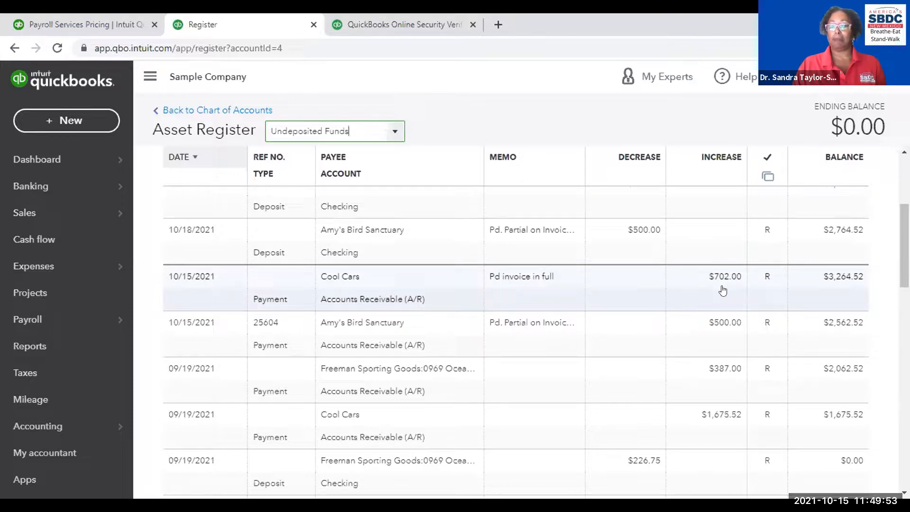
scroll(723, 292, "up", 2)
scroll(732, 318, "up", 2)
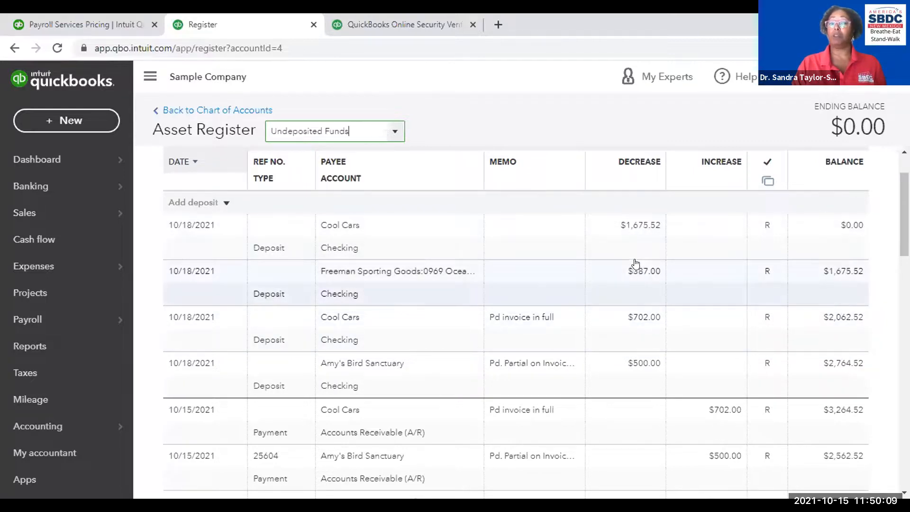
scroll(636, 268, "up", 2)
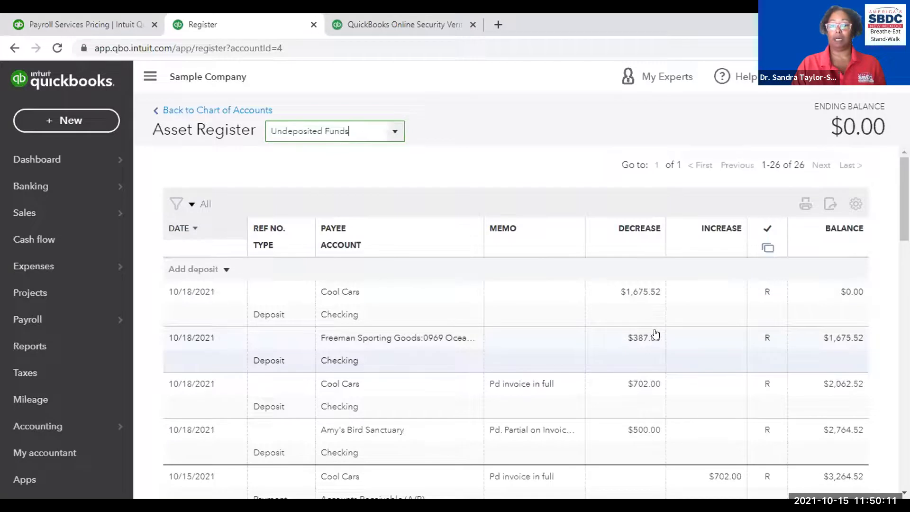
scroll(656, 334, "down", 2)
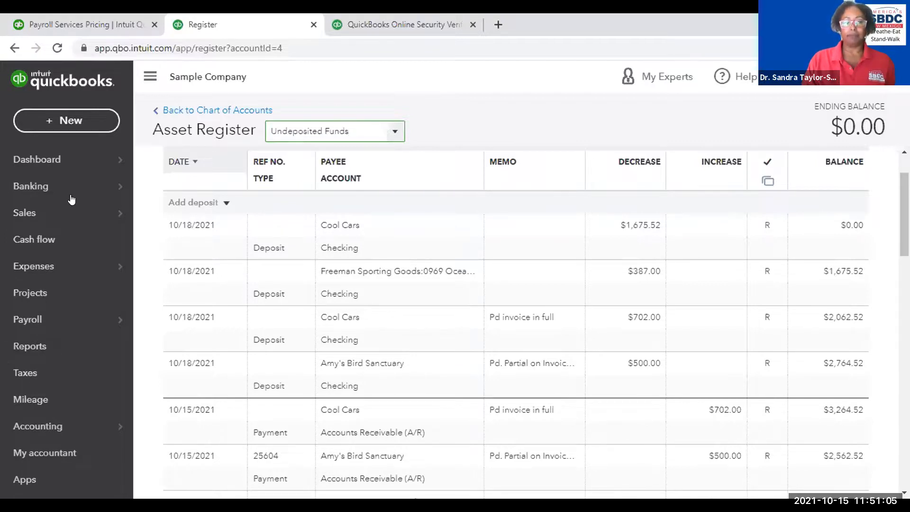
- Open the bank transactions page and dismiss the bank connection introduction
mouse_move(71, 194)
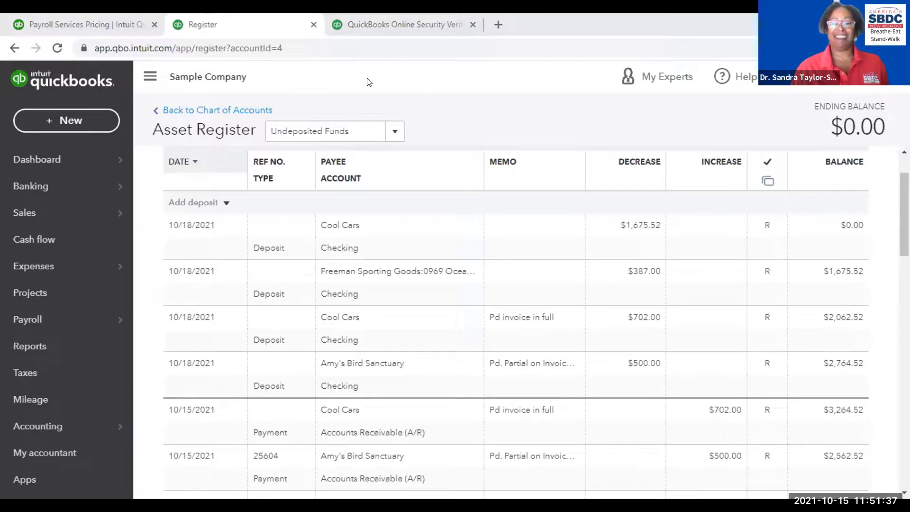
mouse_move(45, 191)
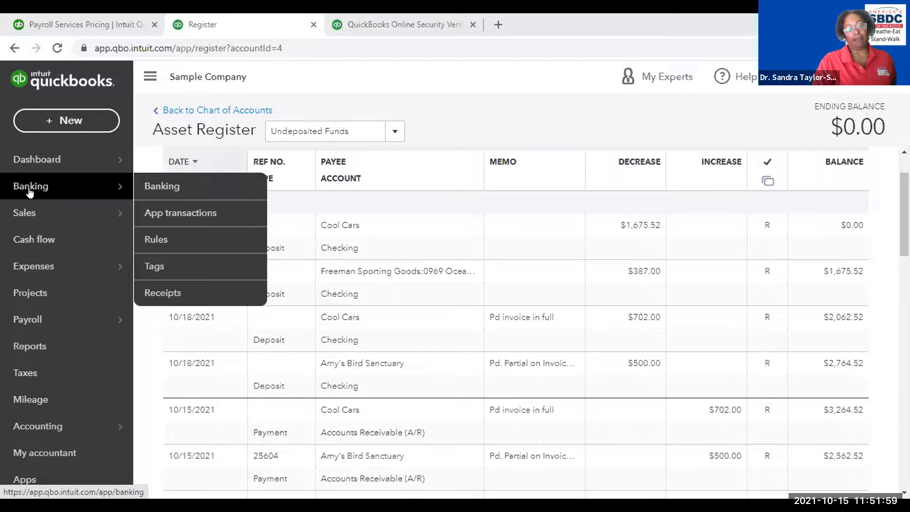
left_click(165, 188)
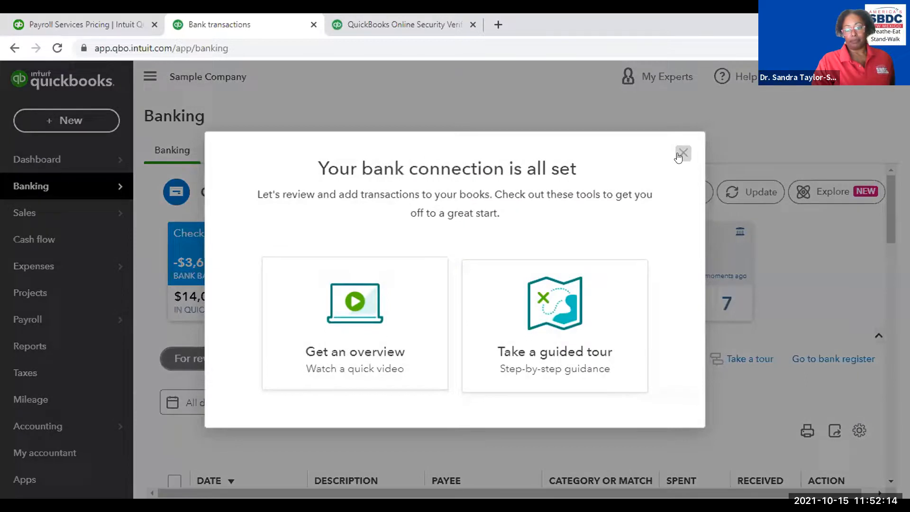
left_click(682, 154)
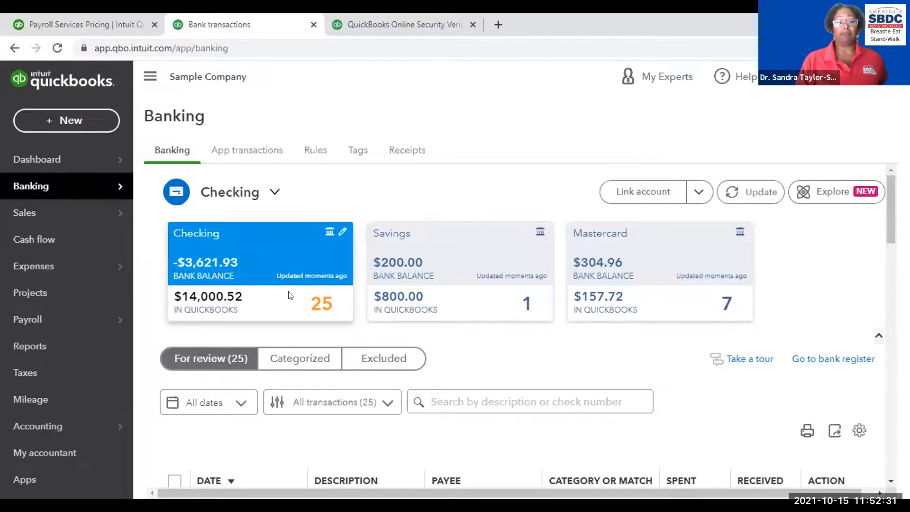
- View the Savings account's bank feed and return to the Checking account's transactions for review
left_click(448, 239)
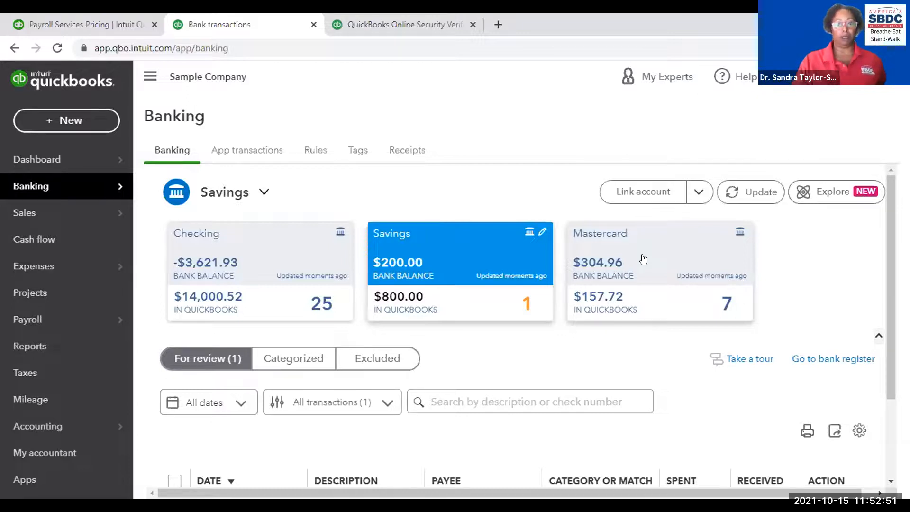
left_click(274, 241)
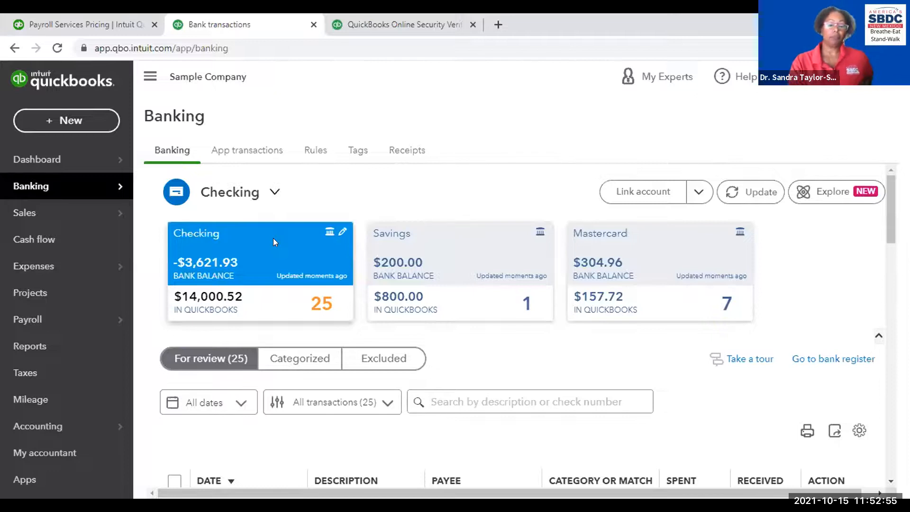
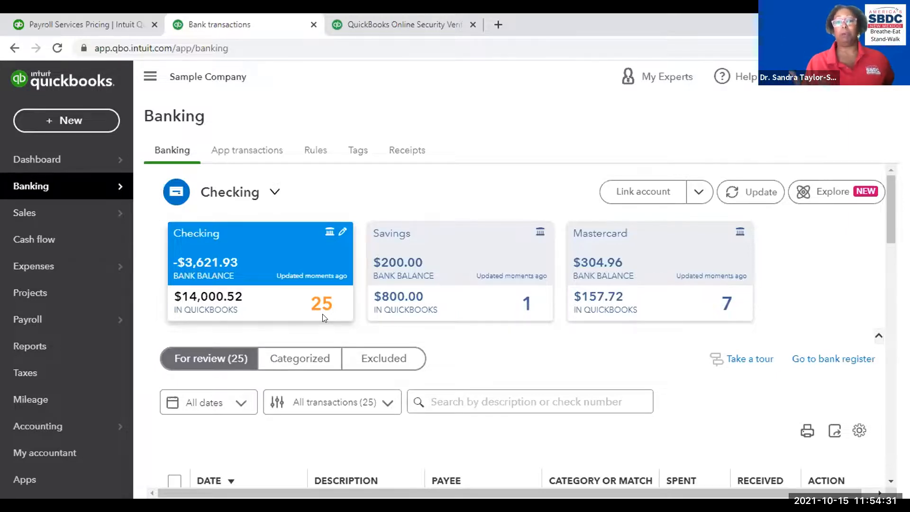
scroll(321, 338, "down", 1)
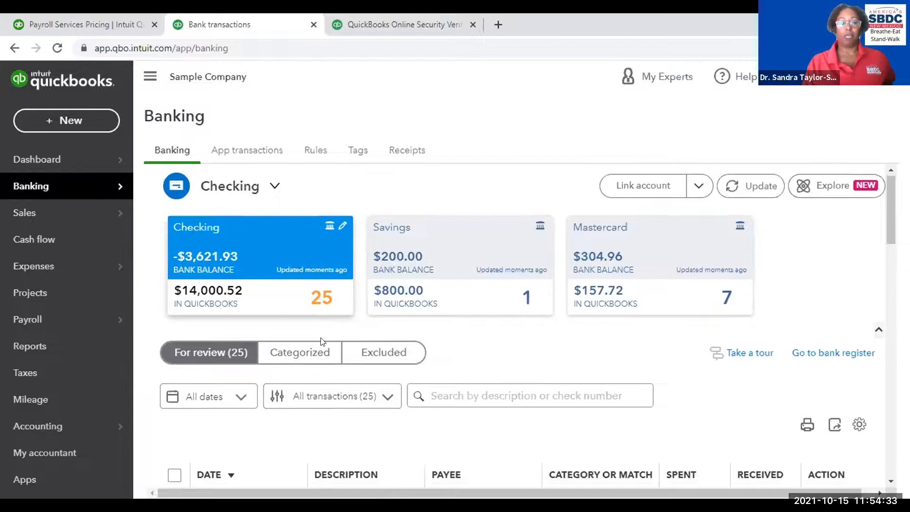
- View the categorized and excluded transactions of the Checking account and return to the ones for review
scroll(321, 341, "down", 2)
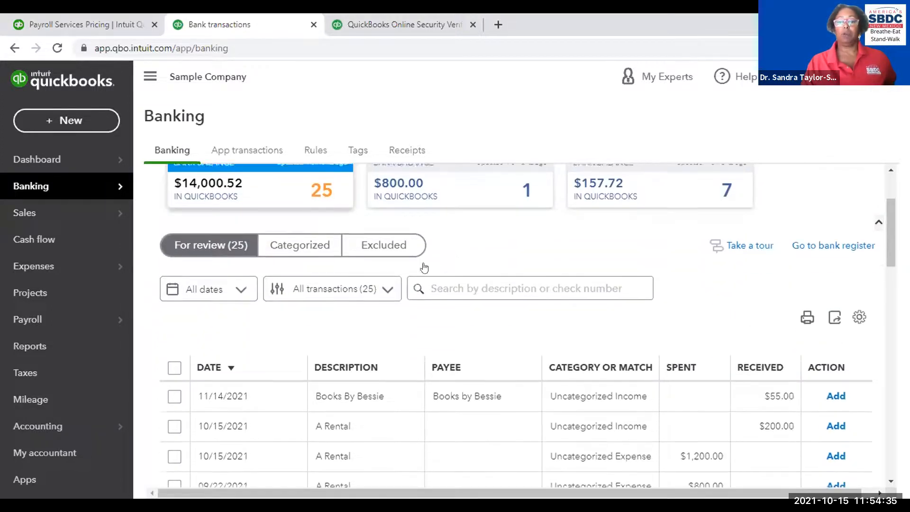
scroll(425, 268, "down", 1)
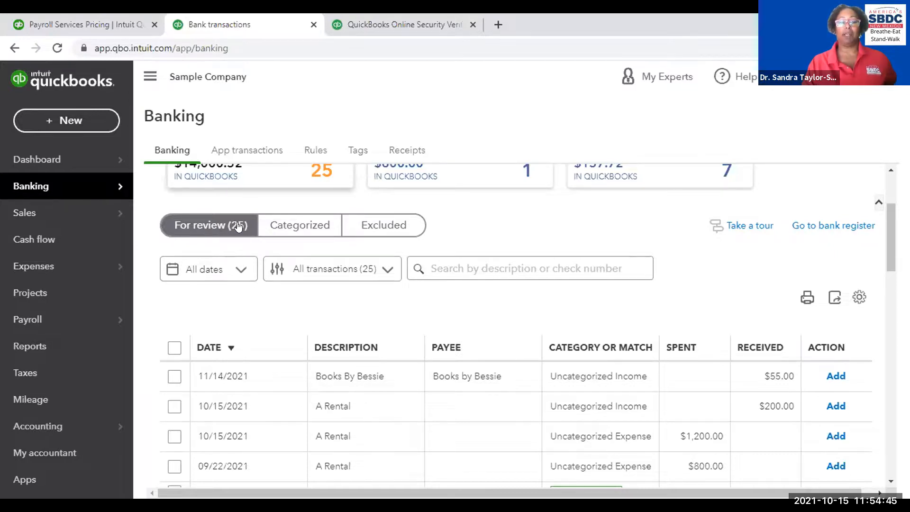
left_click(292, 227)
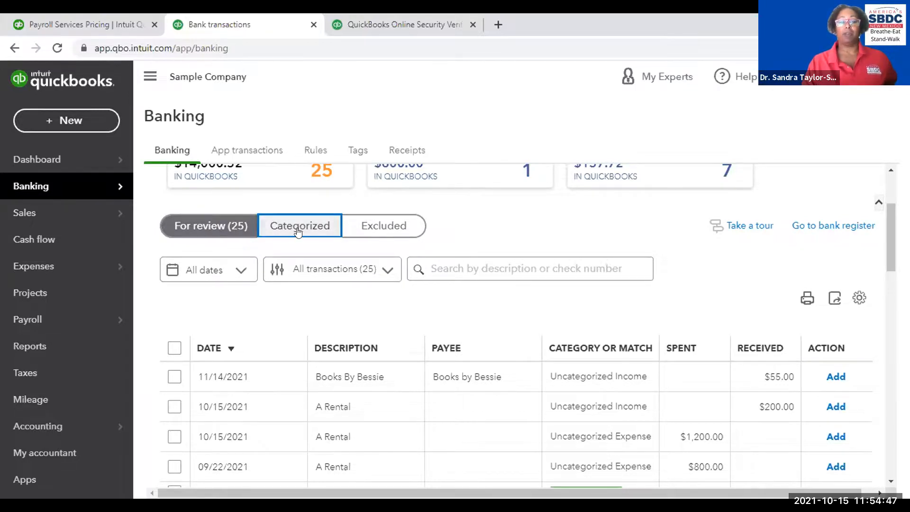
left_click(384, 225)
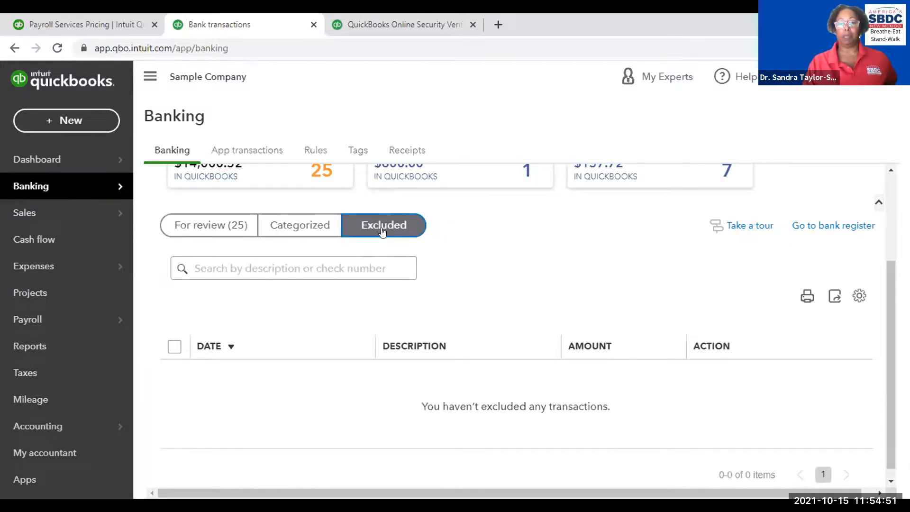
left_click(200, 228)
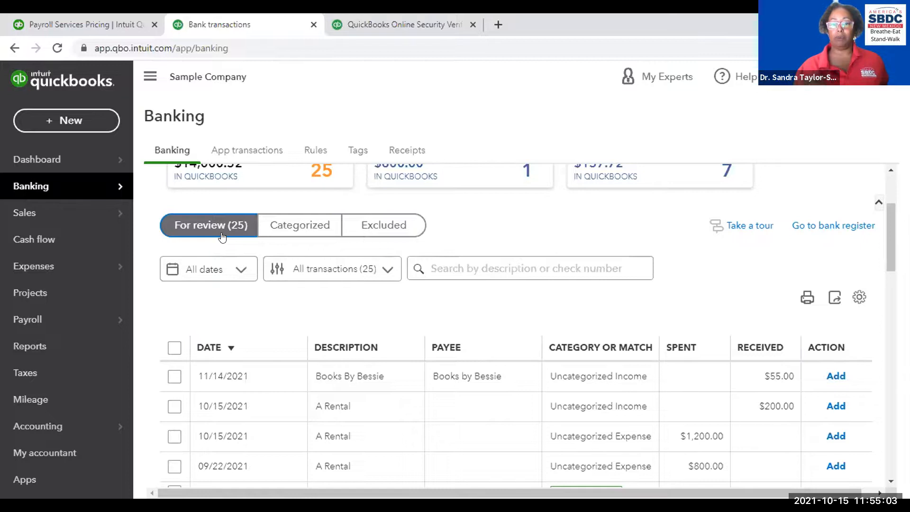
- Examine the Checking transactions for review, comparing the entries with suggested matches against the uncategorized income and expenses
scroll(222, 237, "down", 1)
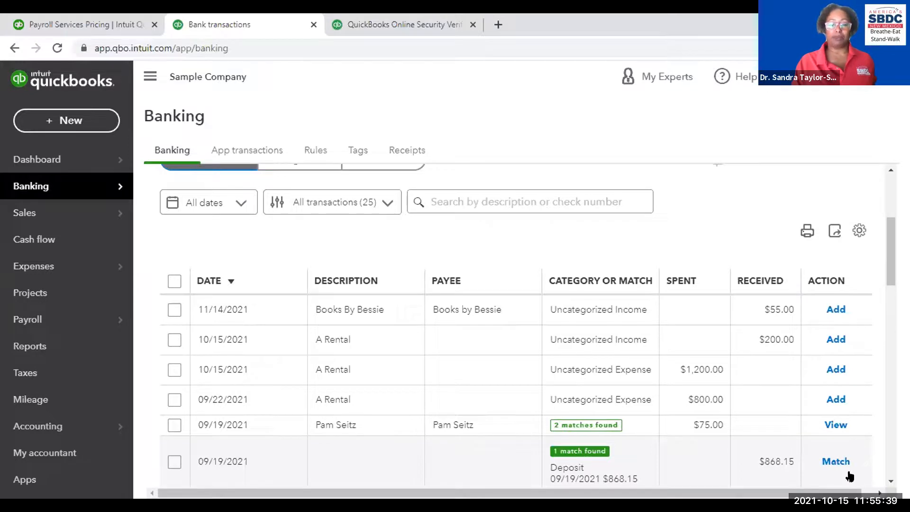
scroll(854, 469, "down", 3)
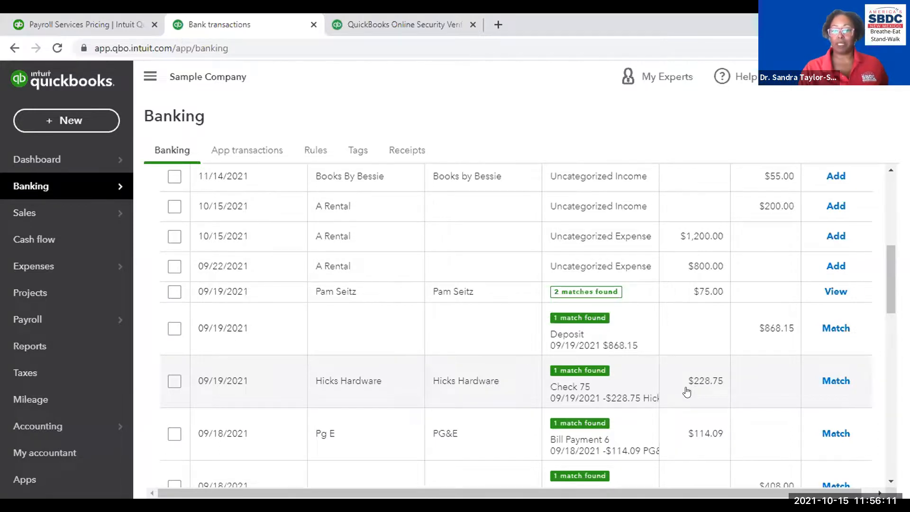
scroll(695, 392, "down", 1)
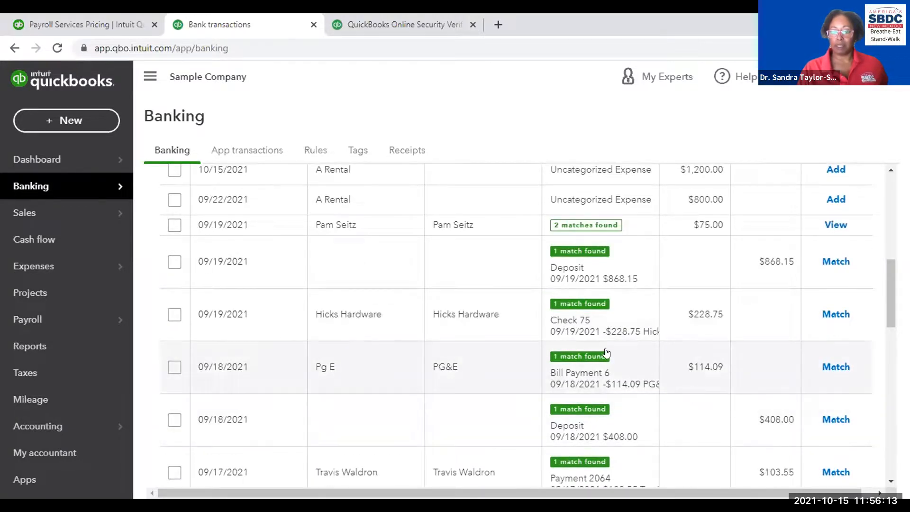
scroll(692, 416, "down", 1)
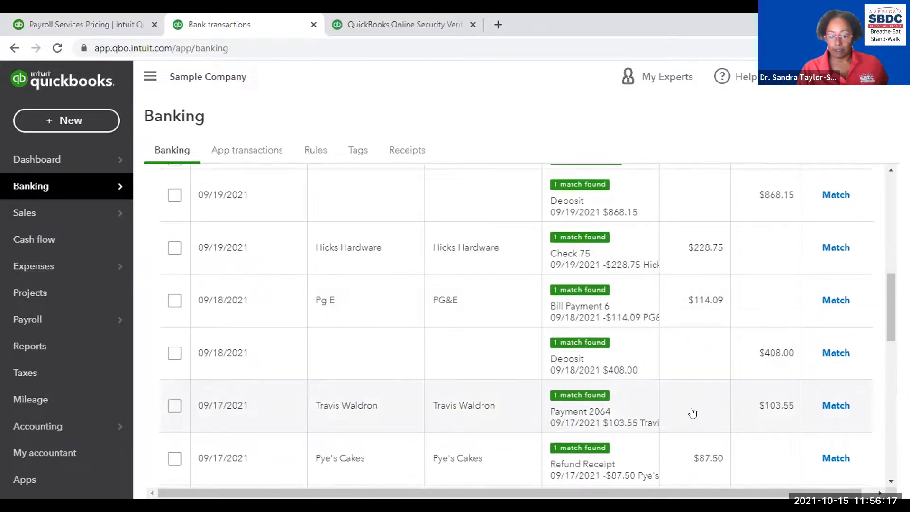
scroll(691, 409, "down", 2)
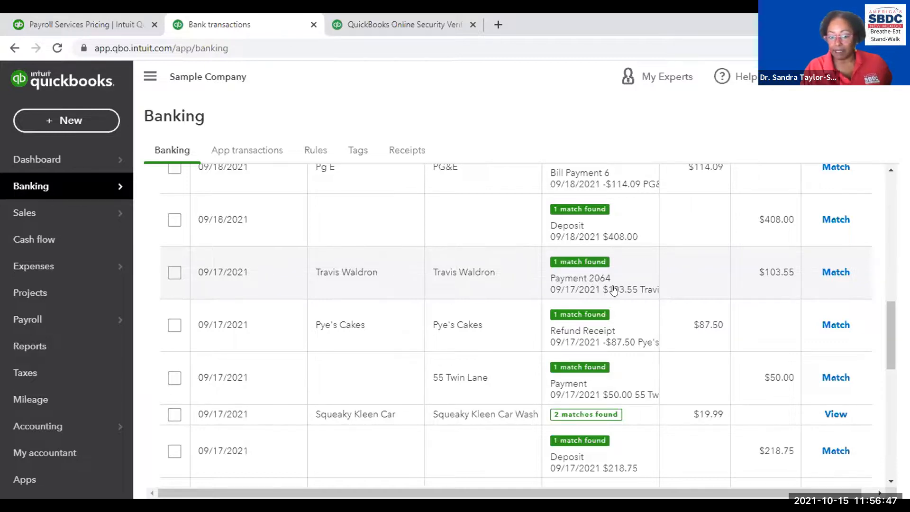
scroll(632, 295, "down", 3)
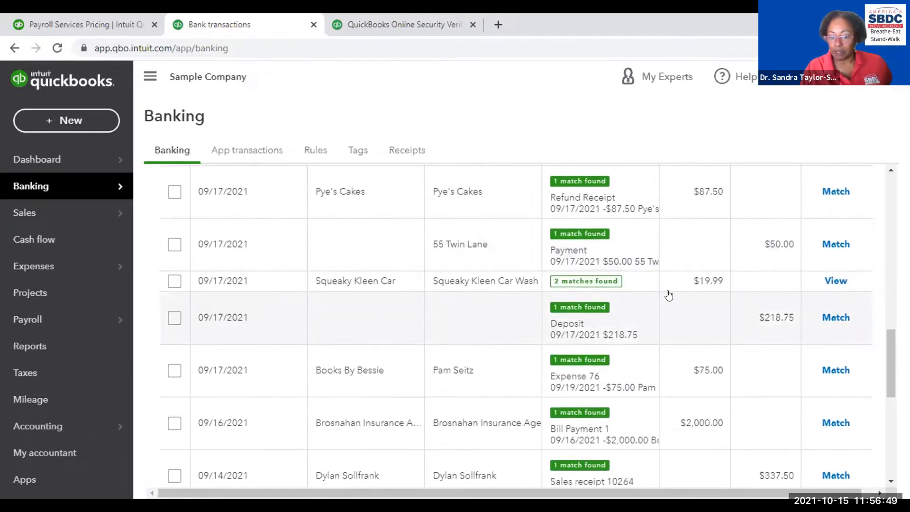
scroll(669, 295, "down", 1)
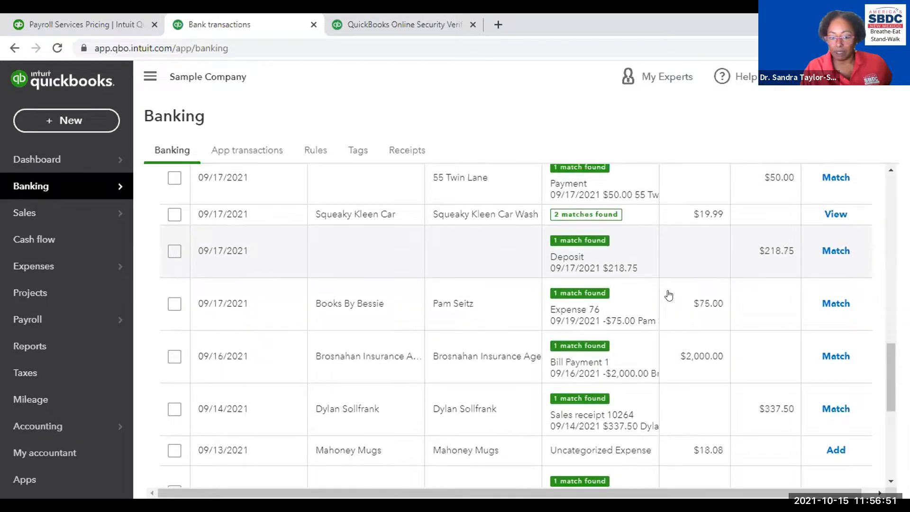
scroll(669, 295, "down", 2)
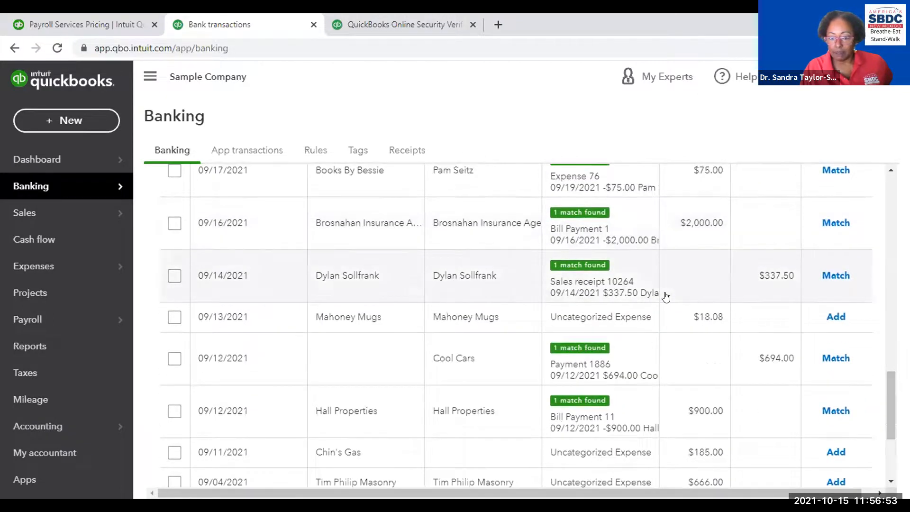
scroll(667, 296, "down", 2)
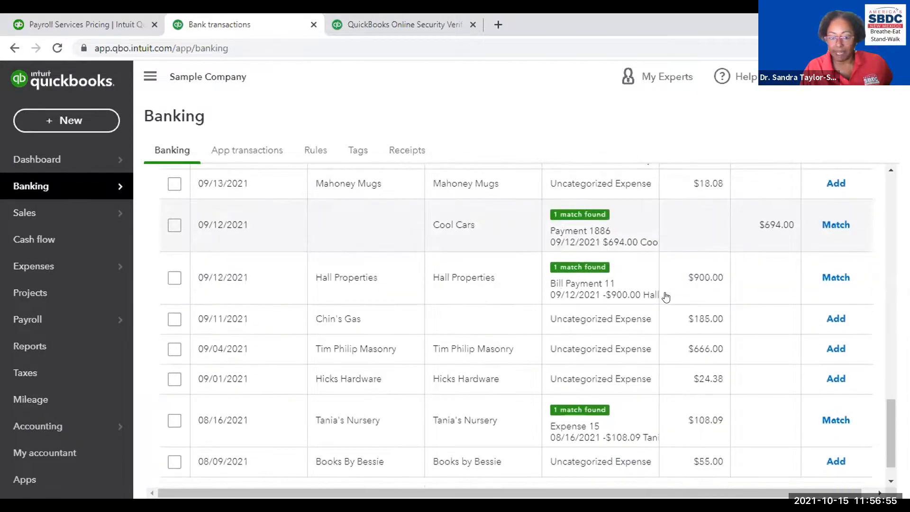
scroll(666, 296, "down", 1)
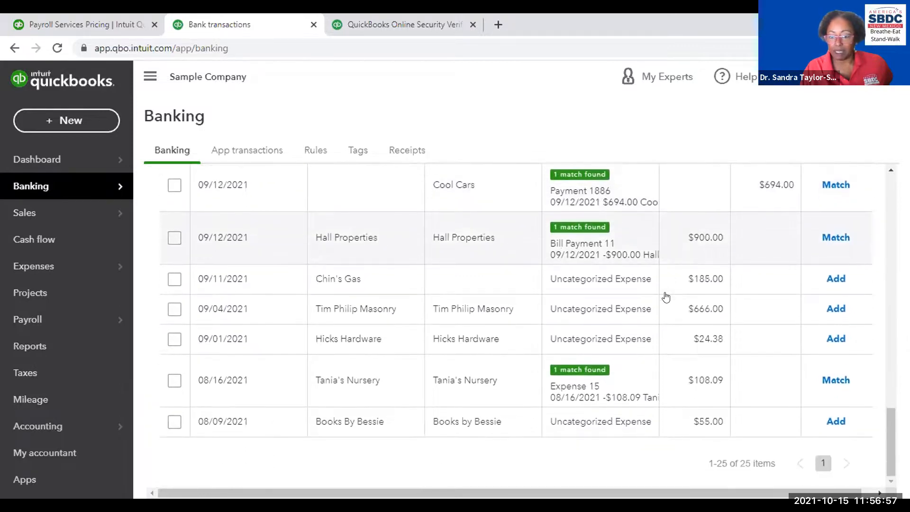
scroll(666, 297, "up", 5)
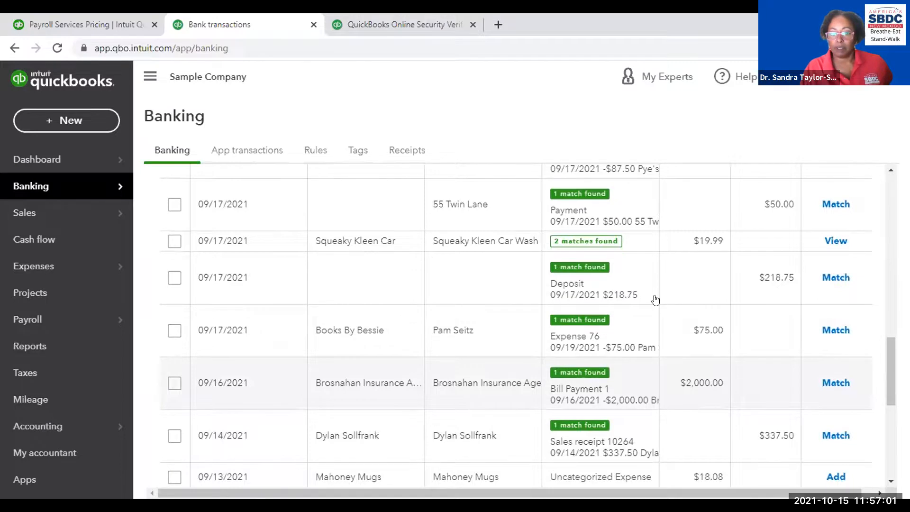
scroll(656, 300, "up", 2)
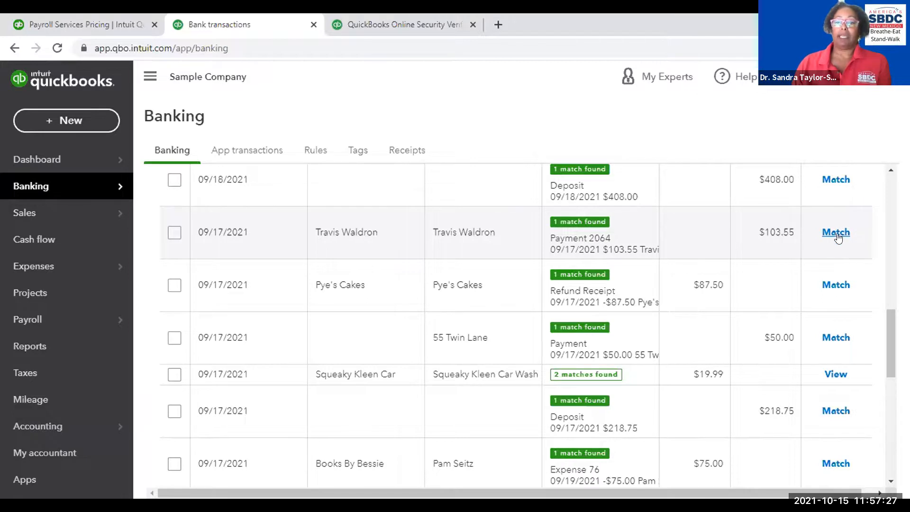
scroll(754, 266, "up", 3)
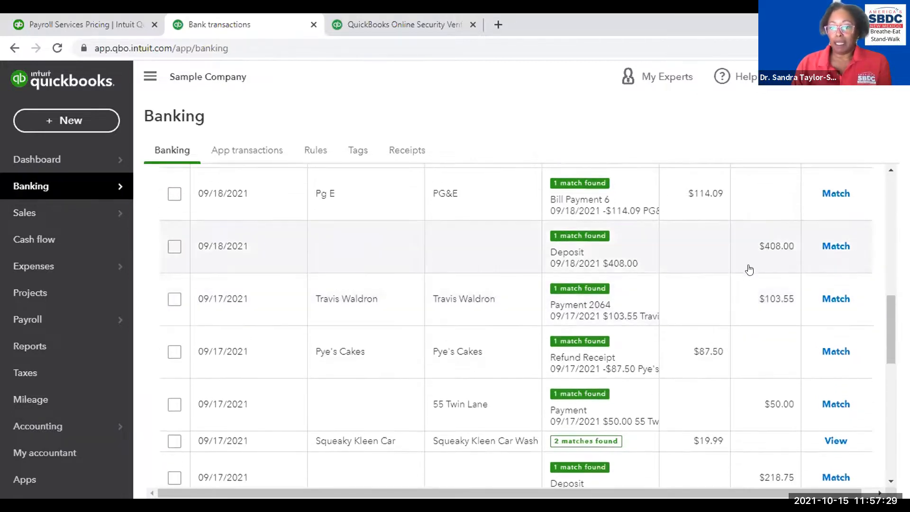
scroll(745, 276, "up", 2)
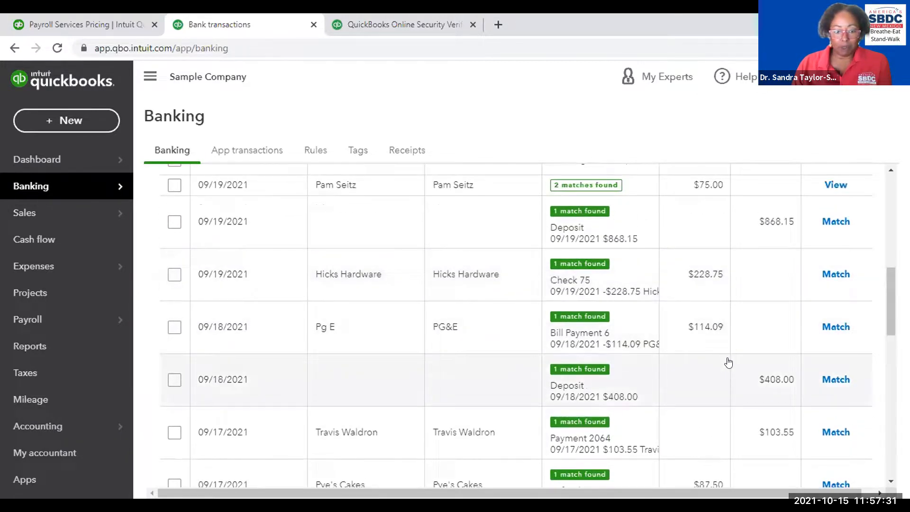
scroll(733, 337, "up", 3)
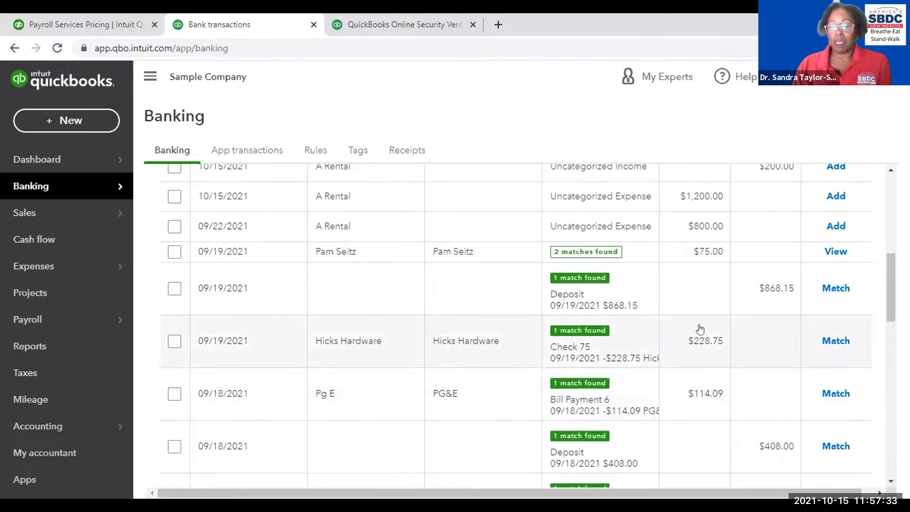
scroll(698, 329, "up", 1)
scroll(698, 330, "up", 1)
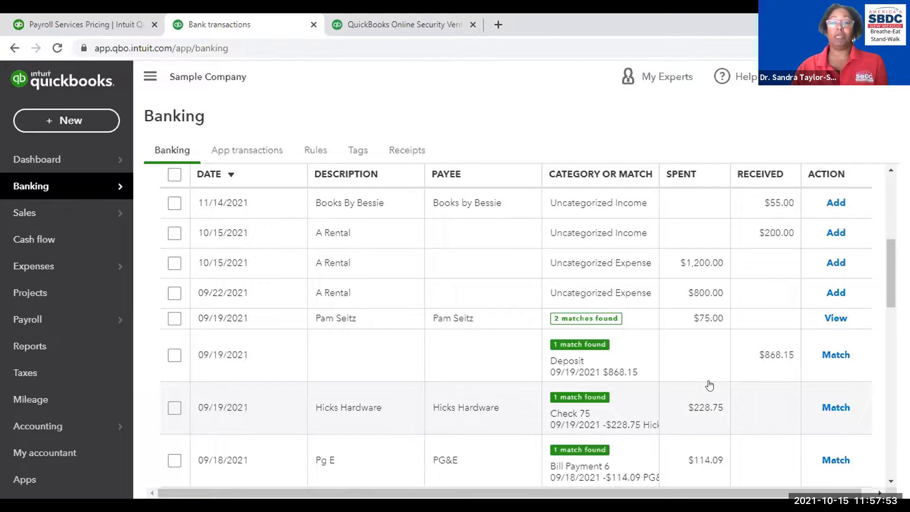
- Match the 09/17/2021 bank receipt of $103.55 with Payment 2064 and check the Checking account's remaining transactions for review
scroll(710, 386, "down", 3)
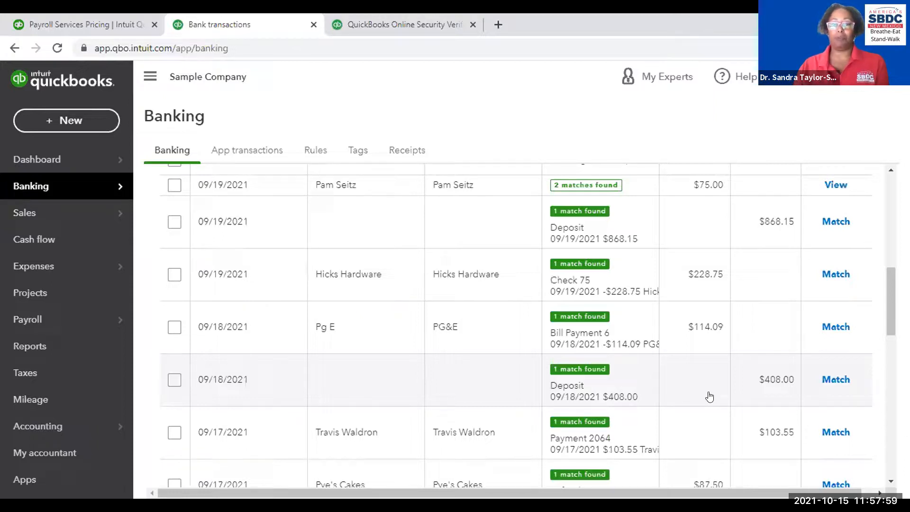
scroll(710, 396, "down", 4)
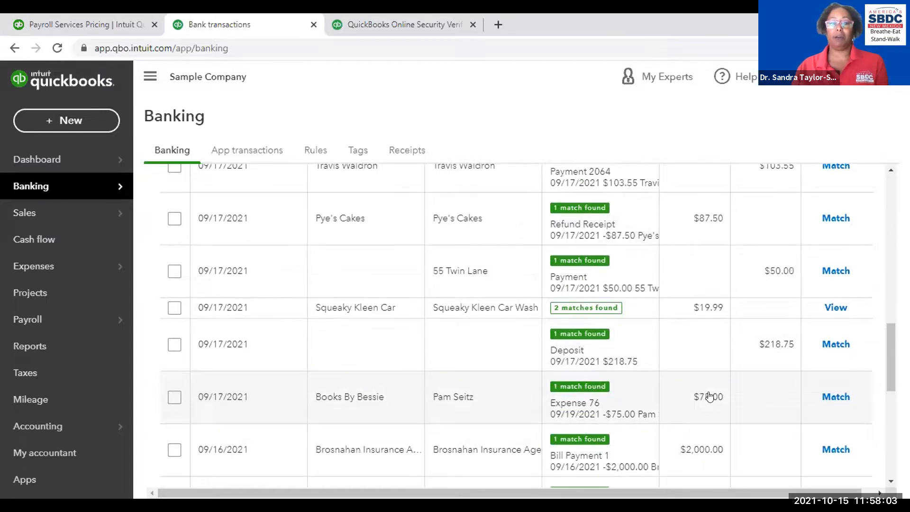
scroll(706, 398, "down", 4)
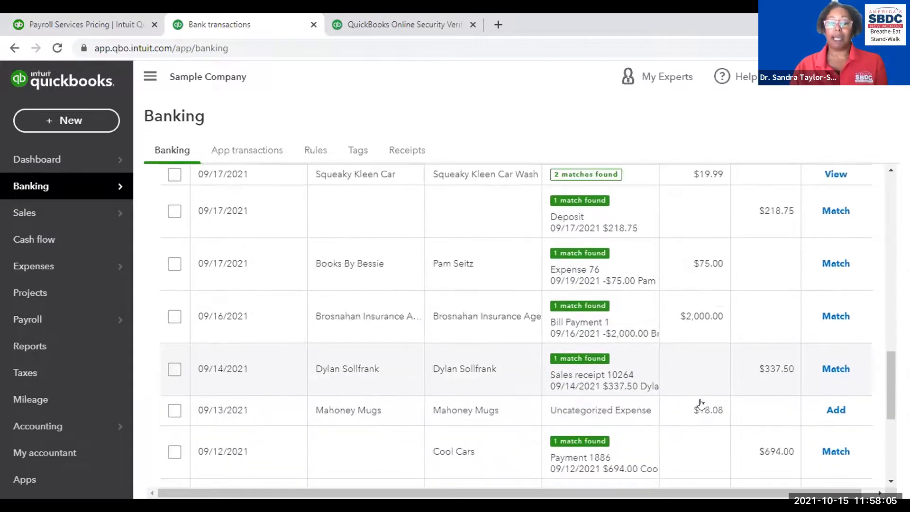
scroll(702, 403, "down", 4)
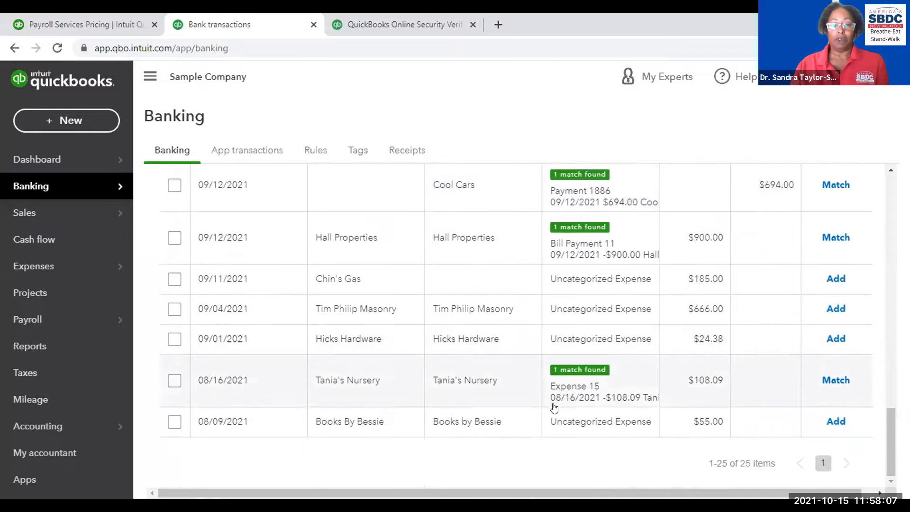
scroll(687, 378, "up", 4)
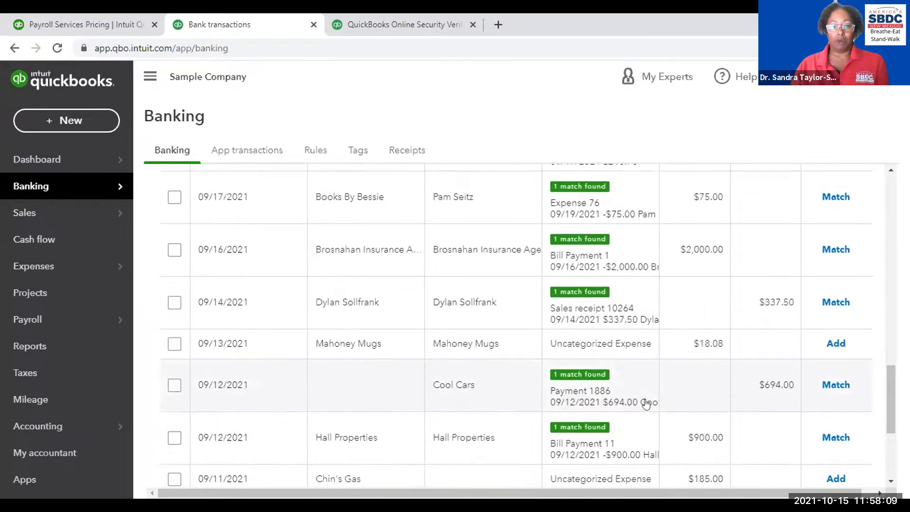
scroll(545, 375, "up", 4)
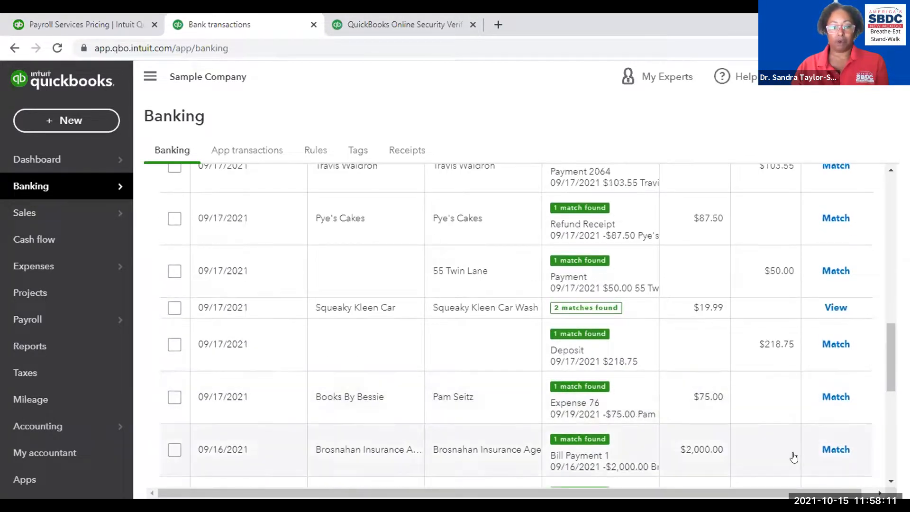
scroll(725, 447, "down", 4)
scroll(721, 390, "up", 5)
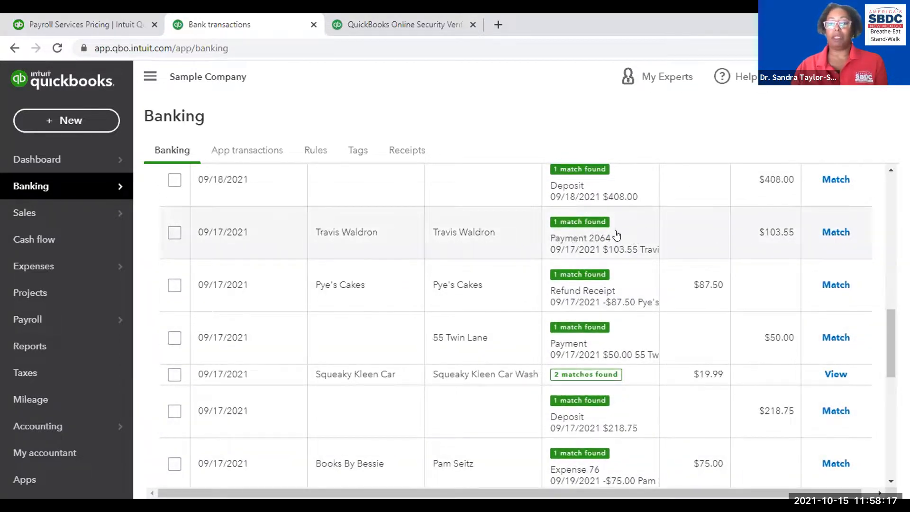
left_click(835, 233)
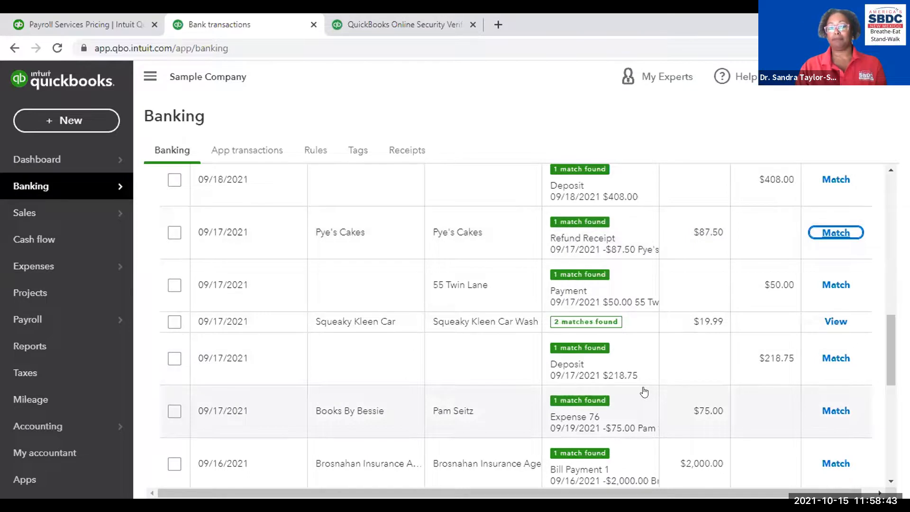
scroll(664, 379, "up", 5)
scroll(669, 405, "up", 5)
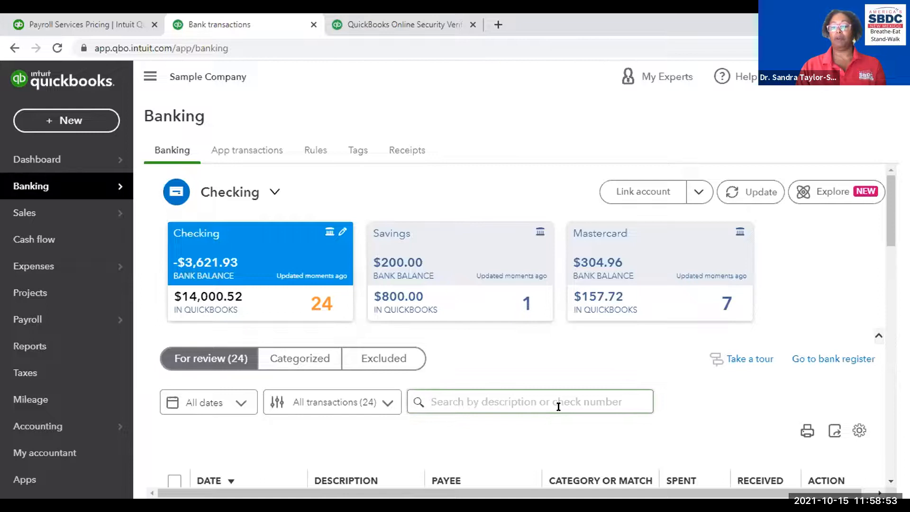
- Open the 10/15/2021 A Rental receipt of $200.00 for categorizing and assign it a new customer named A Rental
scroll(559, 406, "down", 4)
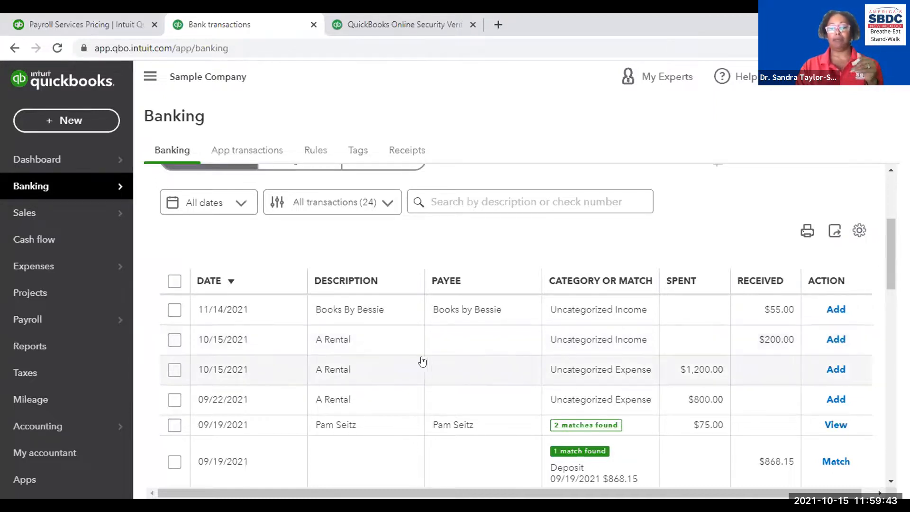
left_click(435, 350)
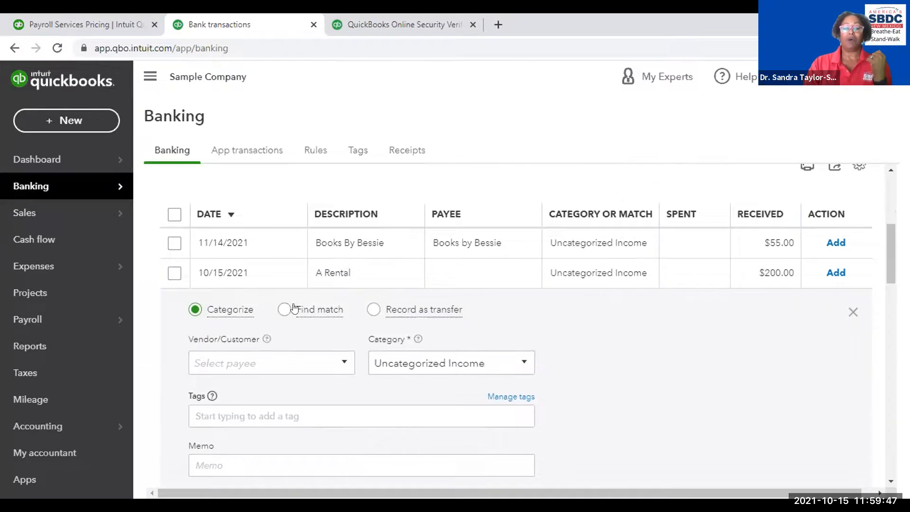
scroll(401, 301, "down", 3)
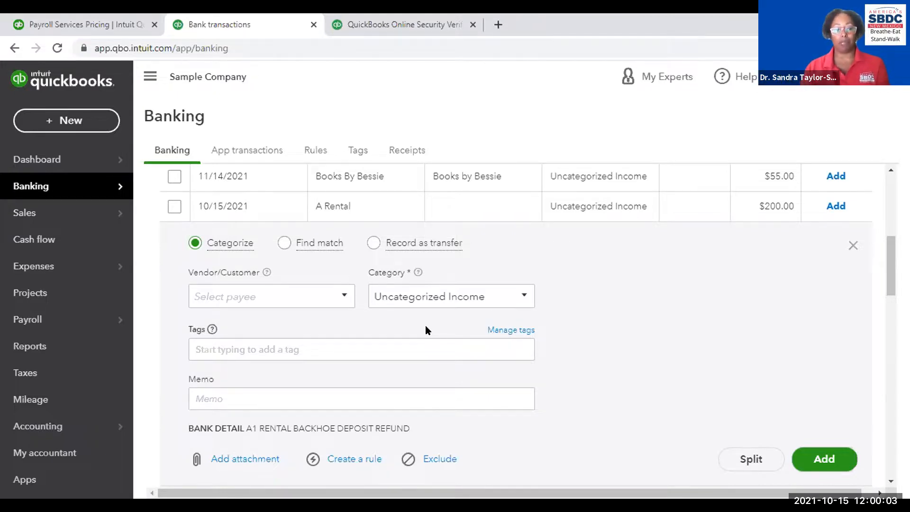
left_click(221, 295)
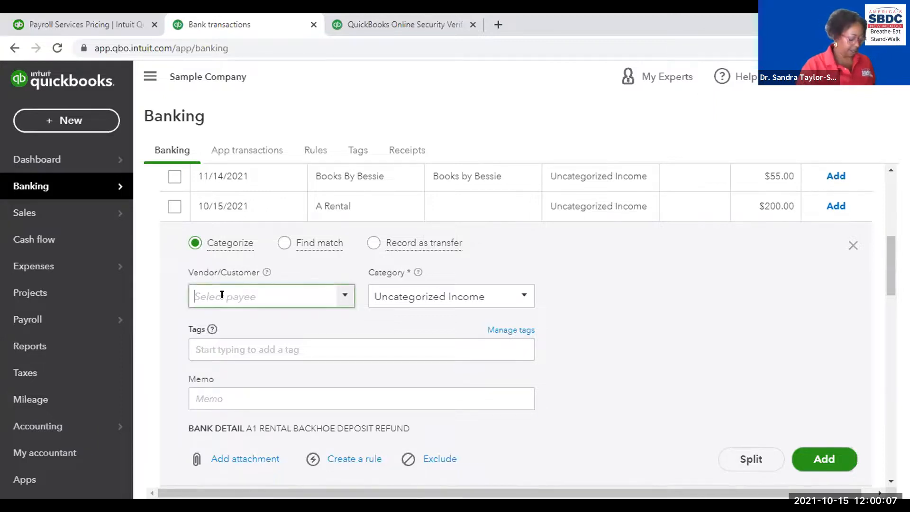
type("A")
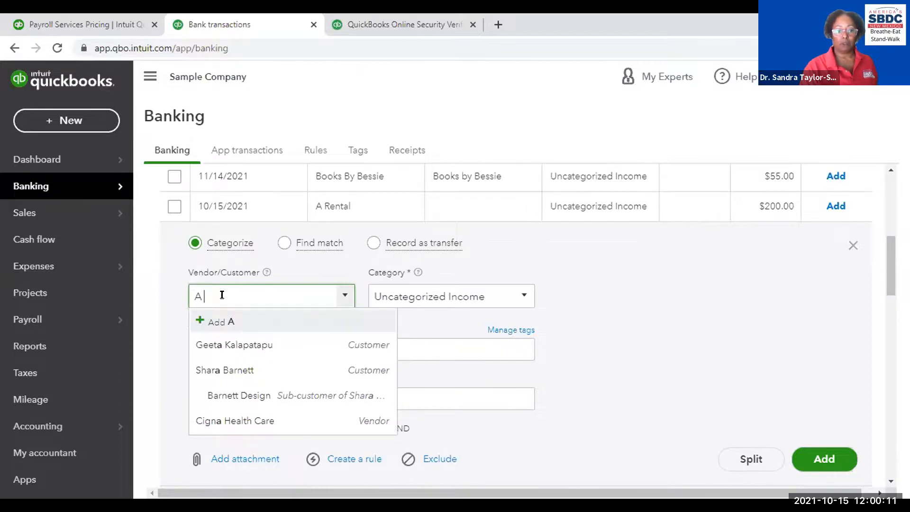
type(" r")
key("BackSpace")
type("Rentqal")
key("BackSpace")
key("BackSpace")
key("BackSpace")
type("al")
key("Return")
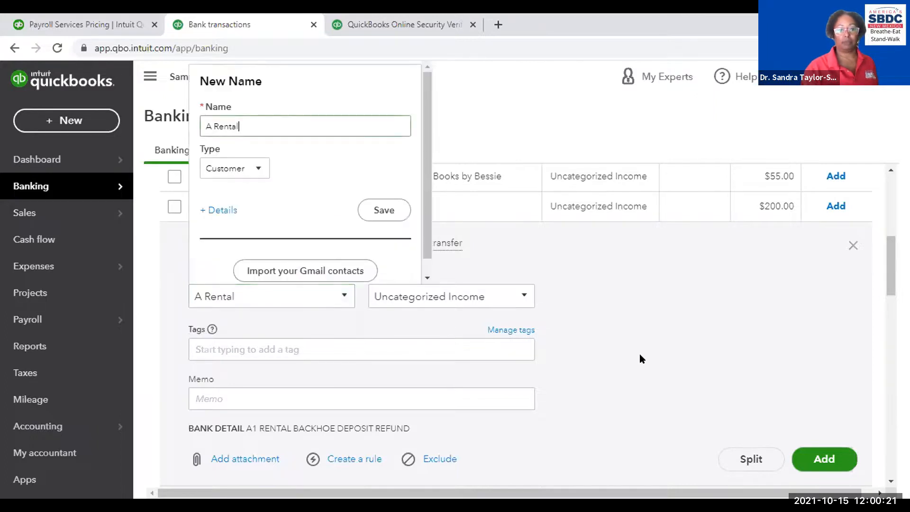
left_click(384, 210)
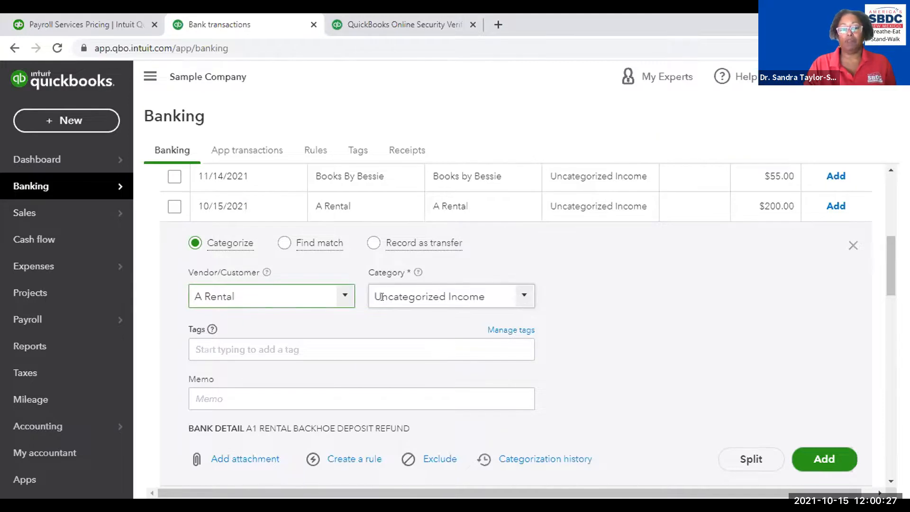
- Set the category of the $200.00 A Rental receipt to the Services income account
left_click(525, 298)
left_click(526, 297)
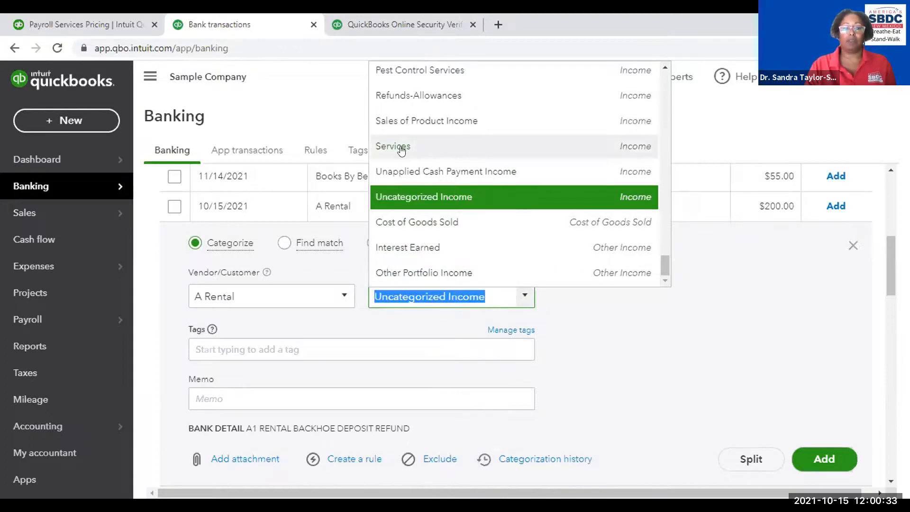
scroll(479, 161, "up", 3)
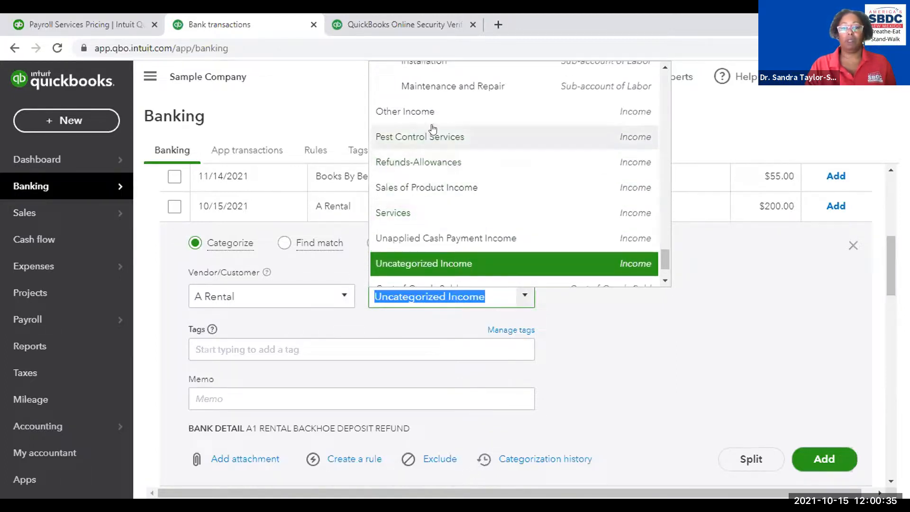
scroll(549, 170, "up", 3)
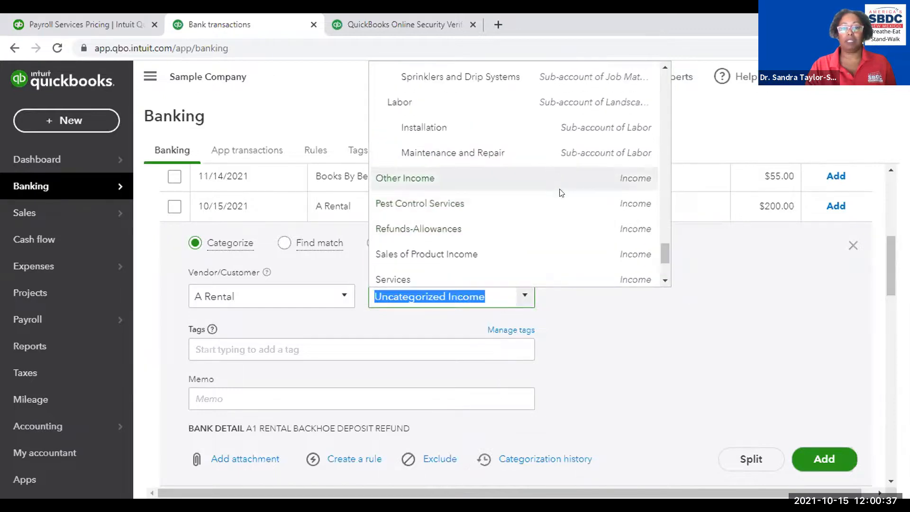
scroll(560, 212, "down", 5)
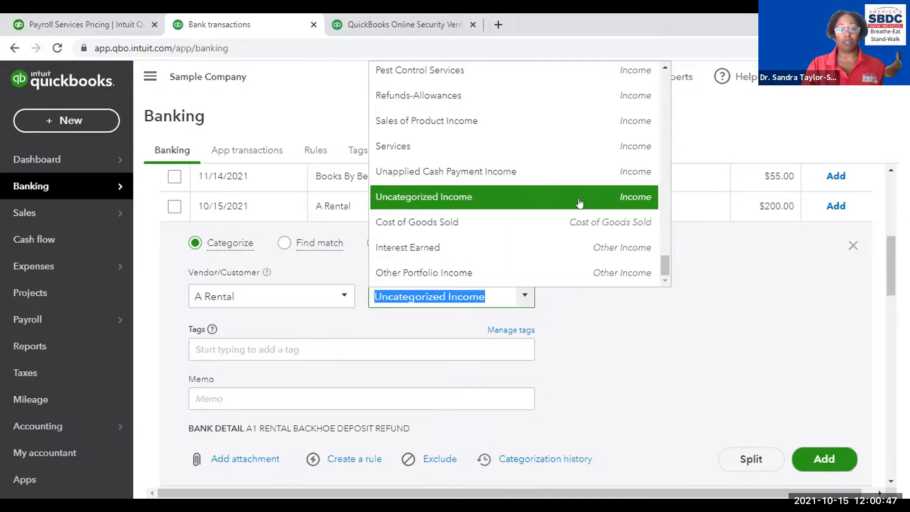
scroll(577, 206, "up", 6)
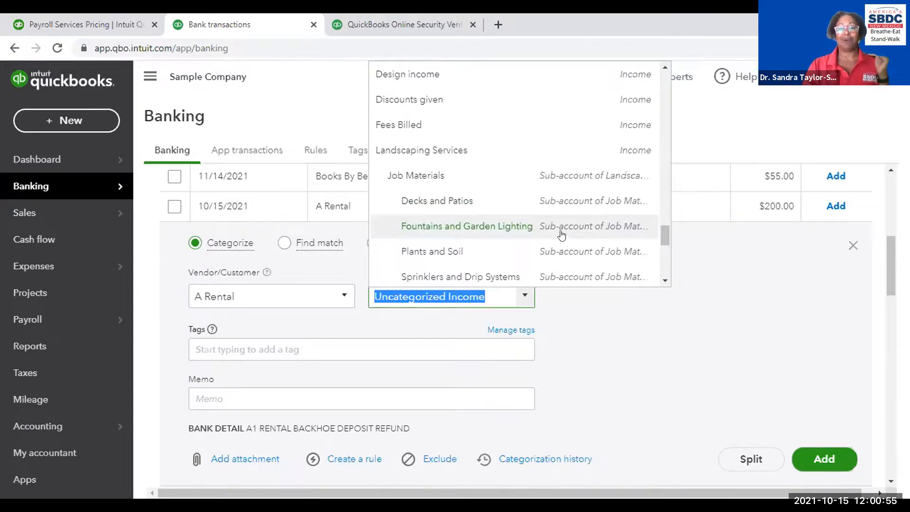
scroll(562, 234, "up", 10)
scroll(569, 234, "up", 12)
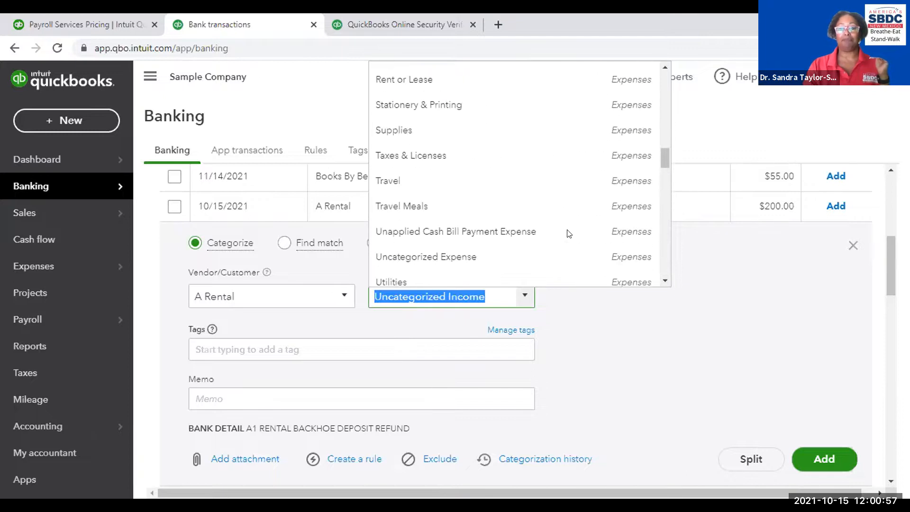
scroll(569, 234, "down", 3)
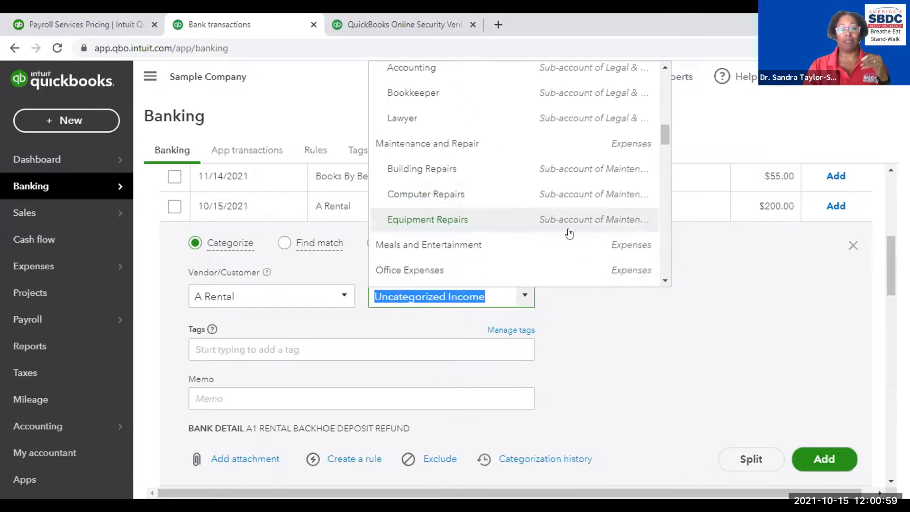
scroll(570, 233, "down", 4)
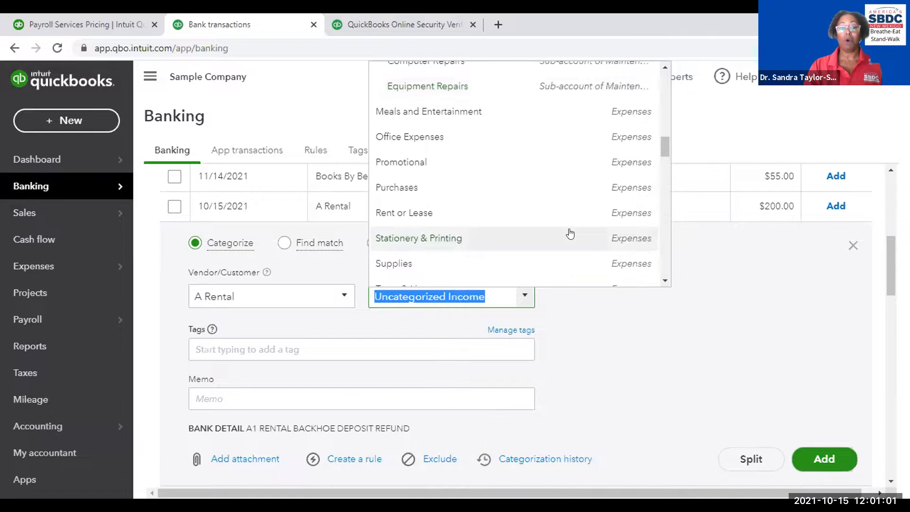
scroll(569, 234, "down", 12)
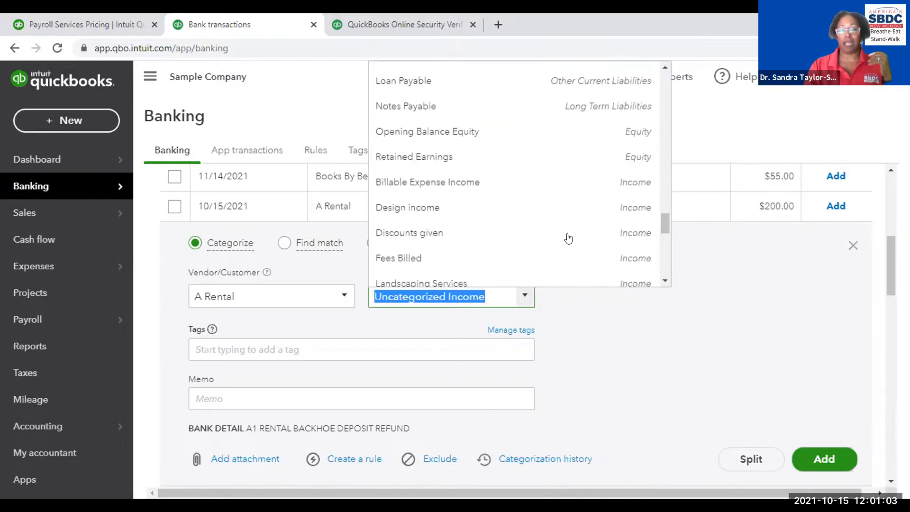
scroll(568, 238, "down", 5)
scroll(558, 244, "down", 3)
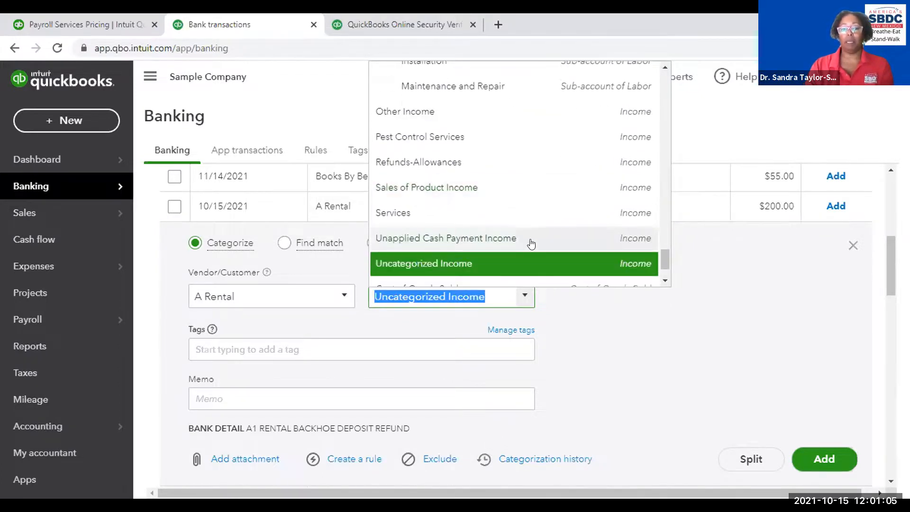
left_click(436, 215)
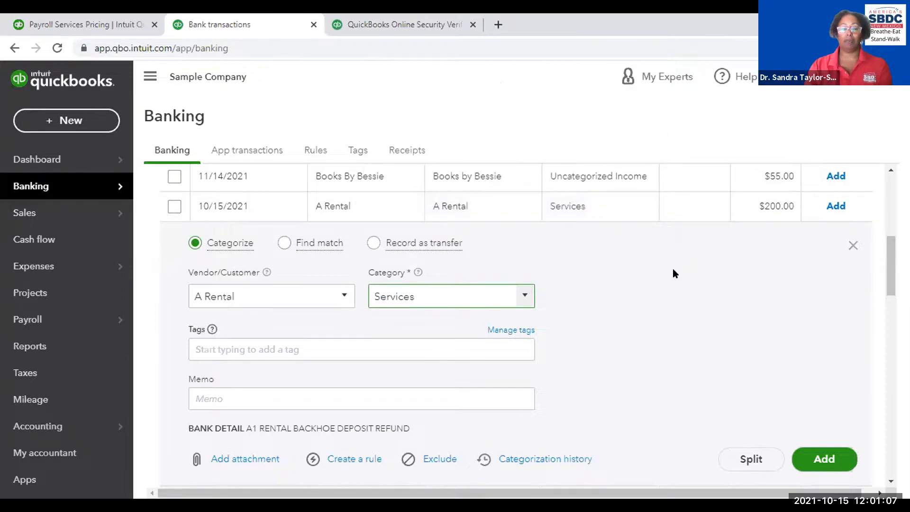
- Enter the memo "Monthly rental of Machines" for the A Rental receipt
left_click(210, 398)
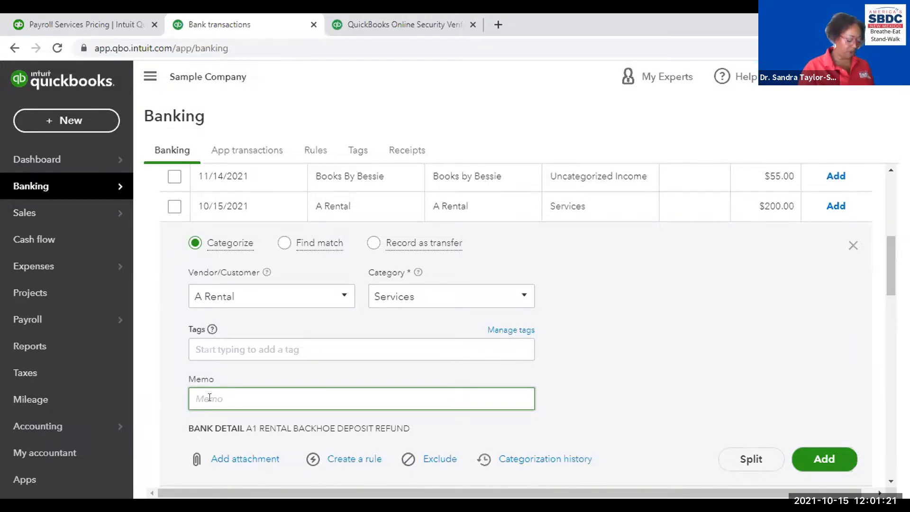
type("Monthly re")
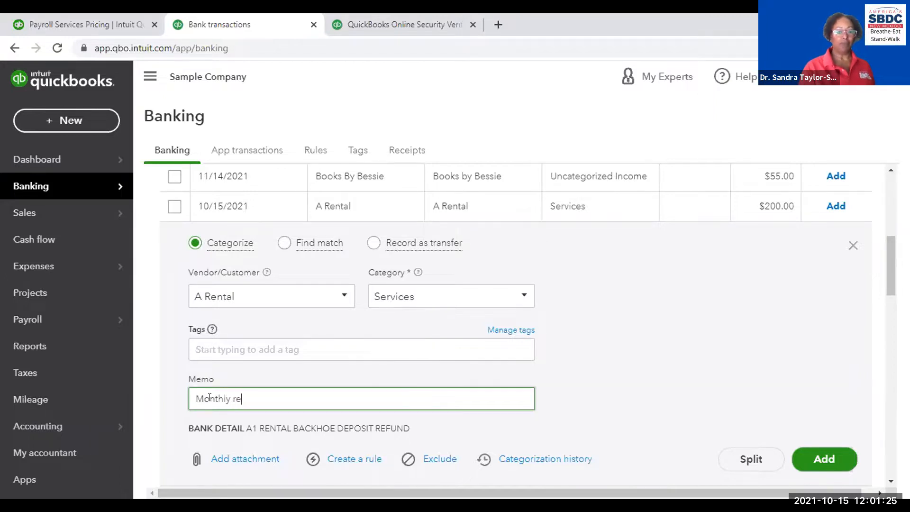
type("ntal o")
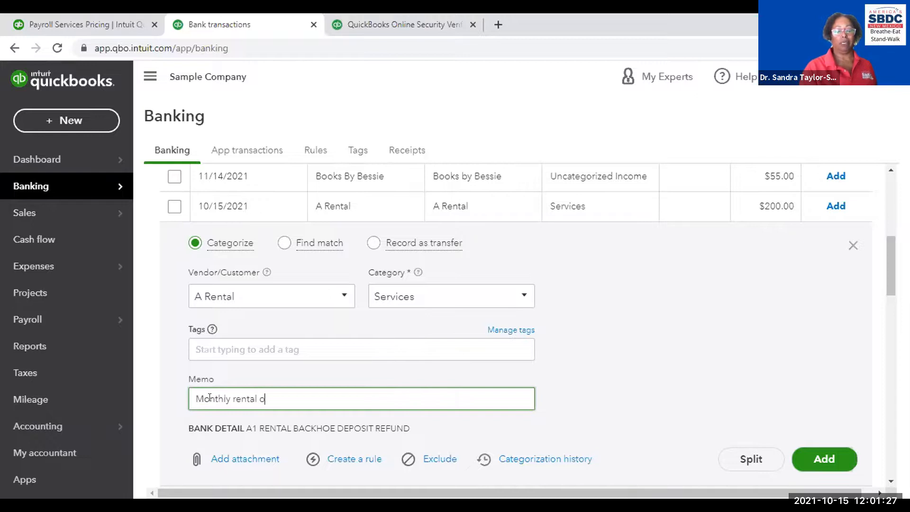
type("f Machines")
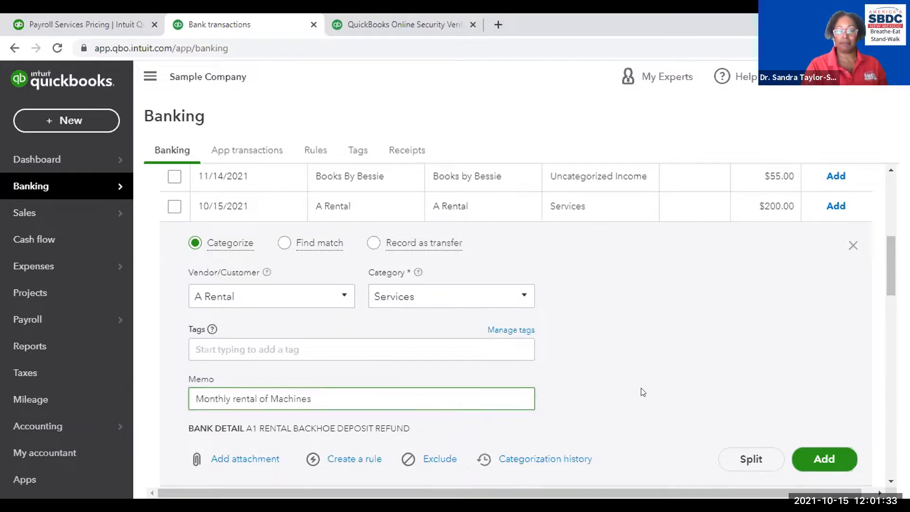
left_click(612, 386)
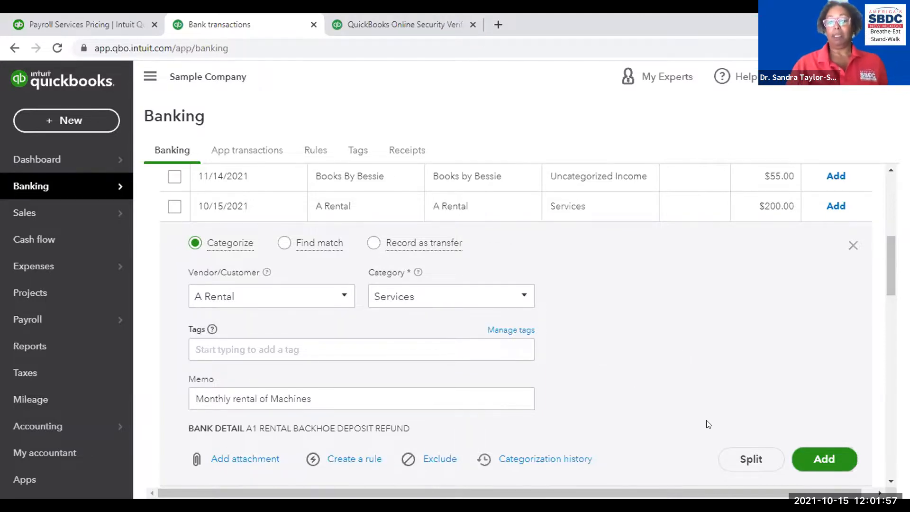
- Start splitting the A Rental receipt and set the first line's amount to 100
left_click(741, 460)
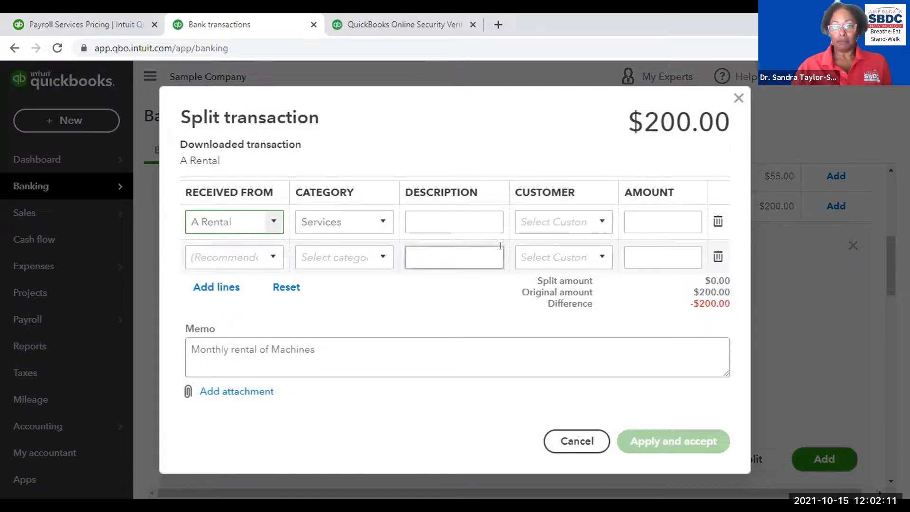
left_click(647, 222)
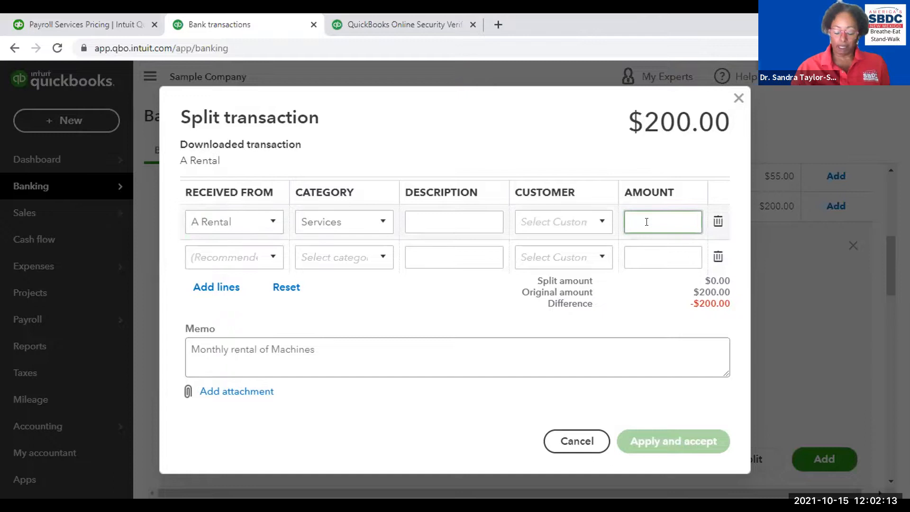
type("100")
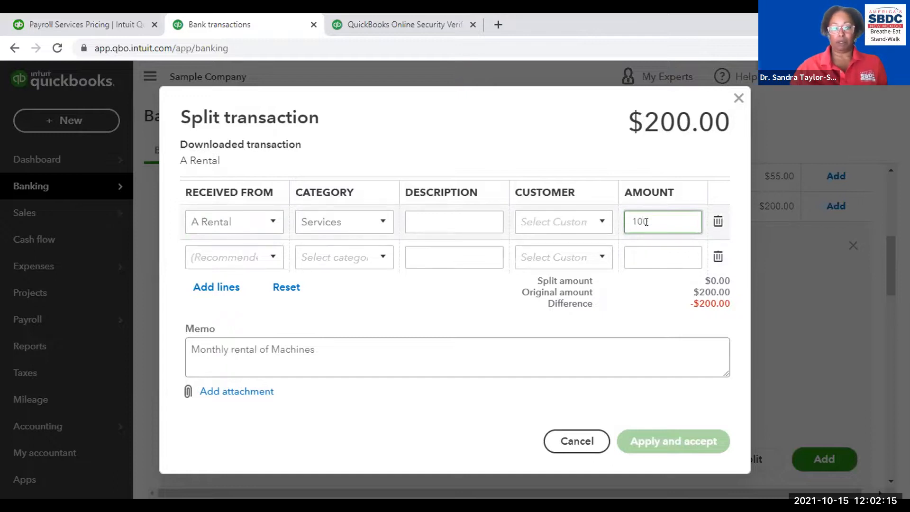
- Fill the second split line with Cool Cars as the received-from customer and Services as its income category
left_click(266, 260)
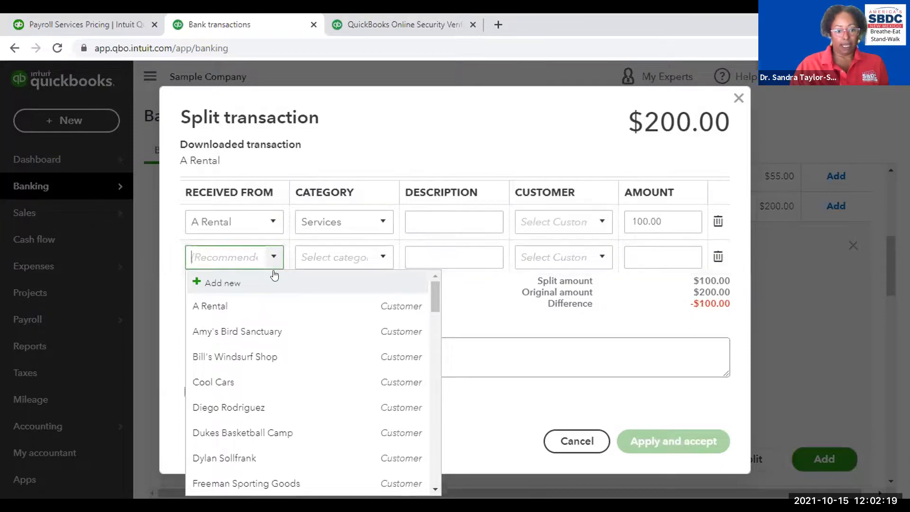
left_click(243, 390)
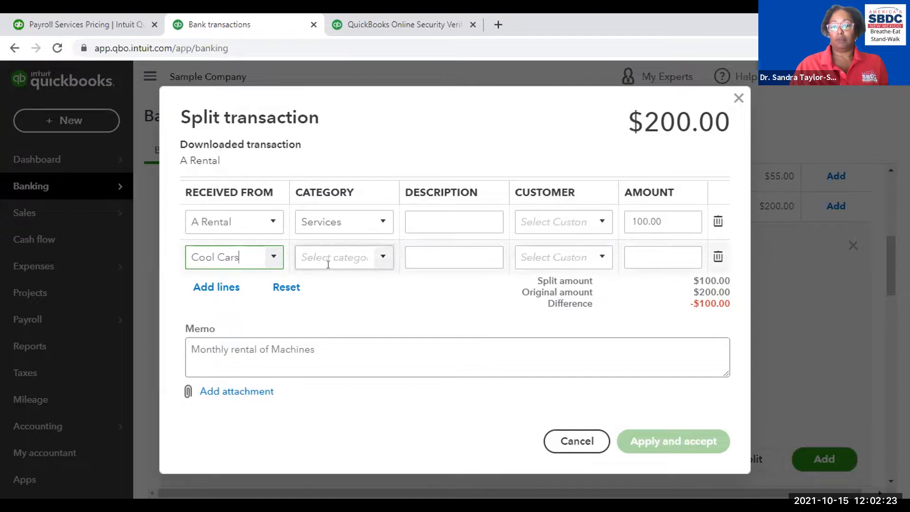
left_click(386, 256)
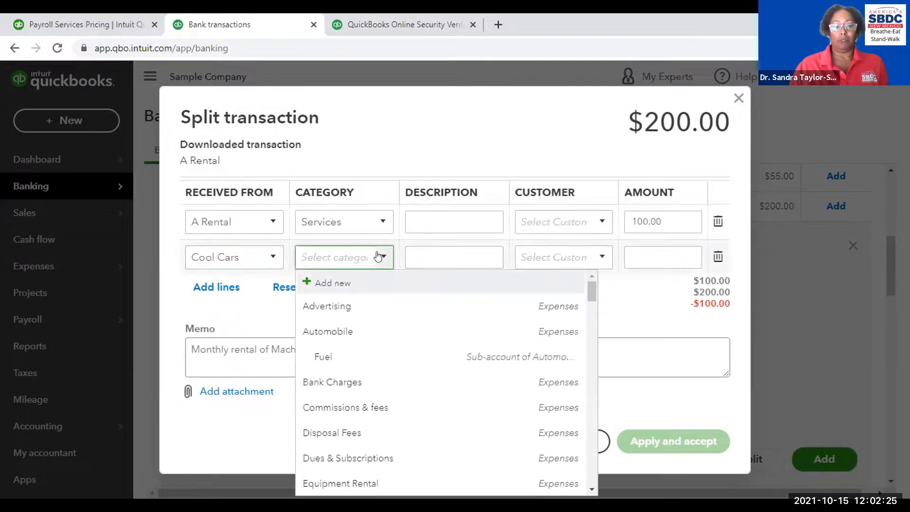
scroll(426, 352, "down", 15)
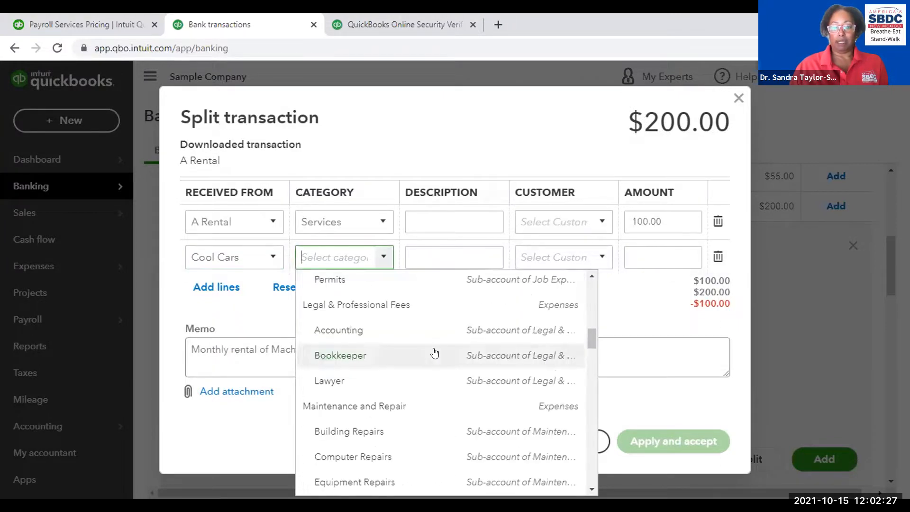
scroll(435, 353, "down", 5)
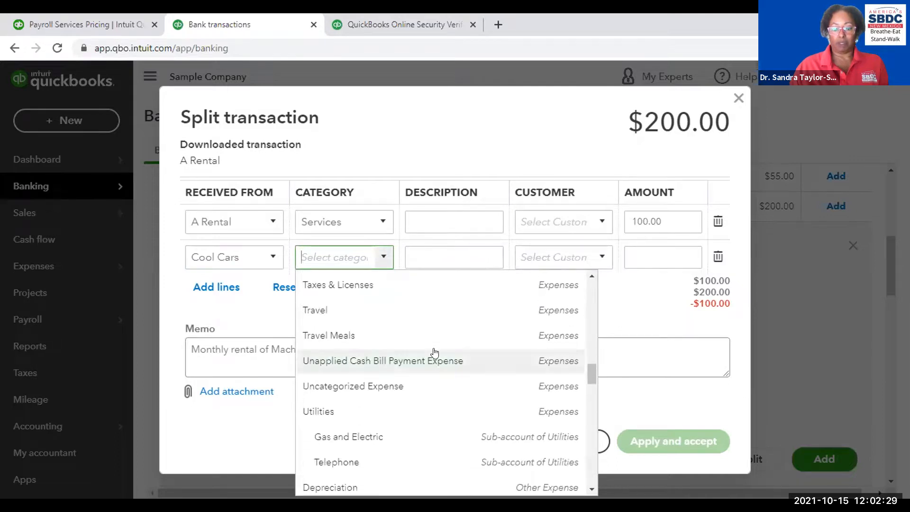
scroll(435, 354, "down", 5)
scroll(434, 352, "down", 6)
scroll(435, 351, "down", 5)
scroll(408, 358, "up", 3)
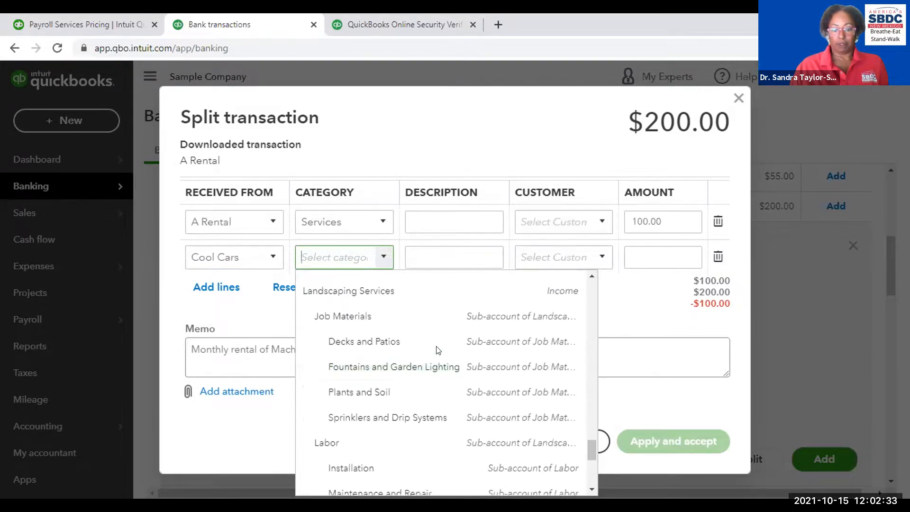
scroll(409, 389, "down", 3)
scroll(427, 358, "up", 7)
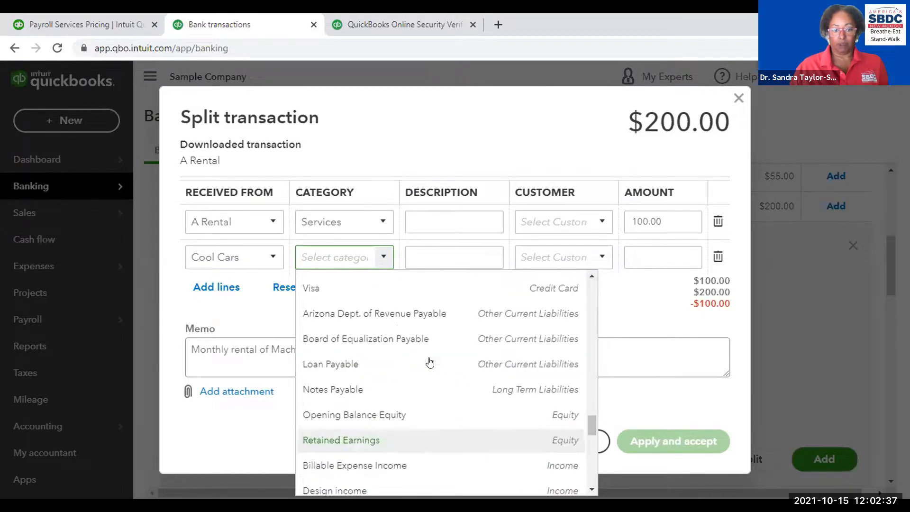
scroll(434, 377, "down", 1)
scroll(435, 376, "down", 10)
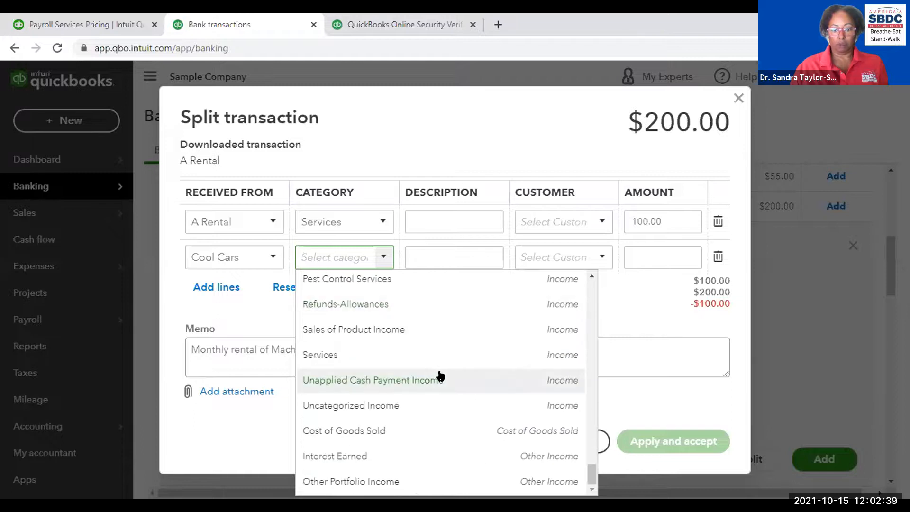
left_click(328, 361)
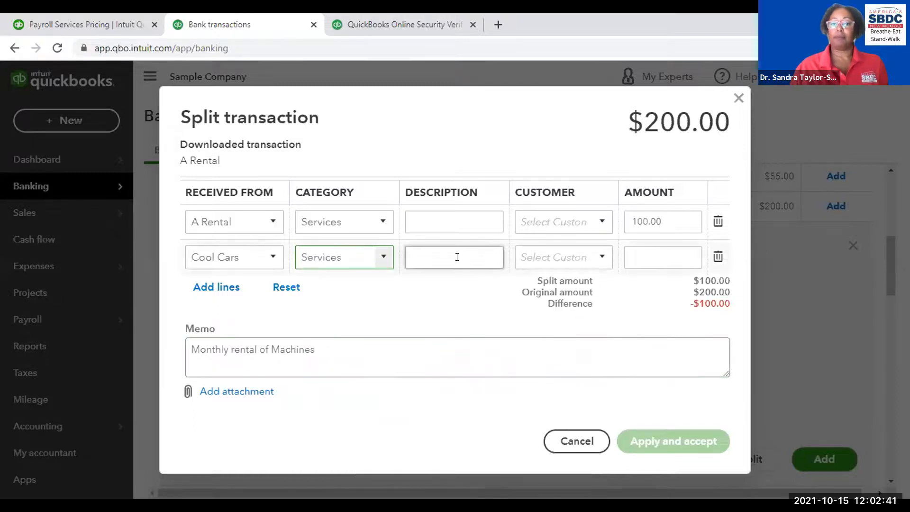
- Set the amount of the second split line, Cool Cars, to 100
left_click(644, 252)
type("1000")
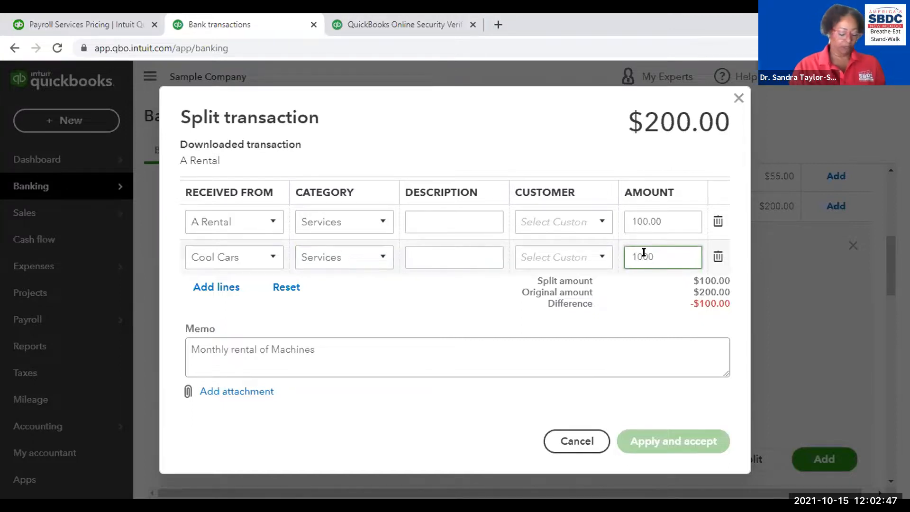
key("BackSpace")
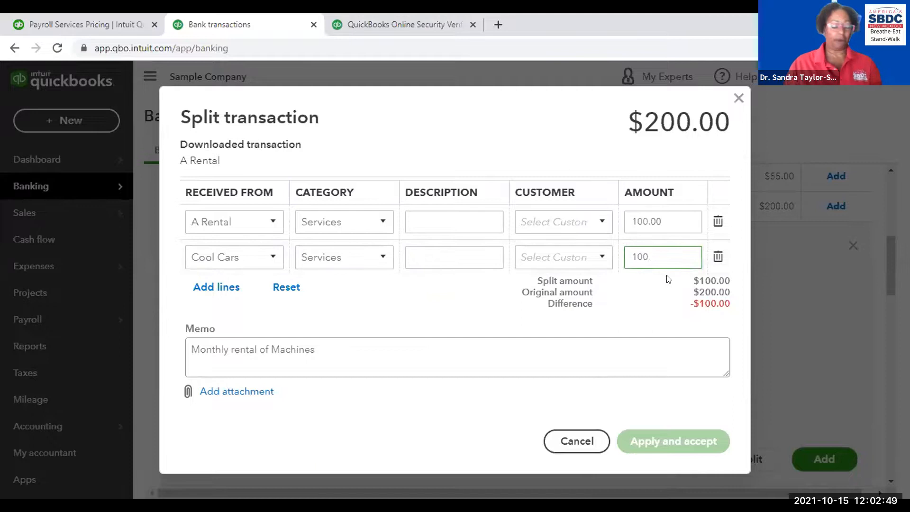
key("Tab")
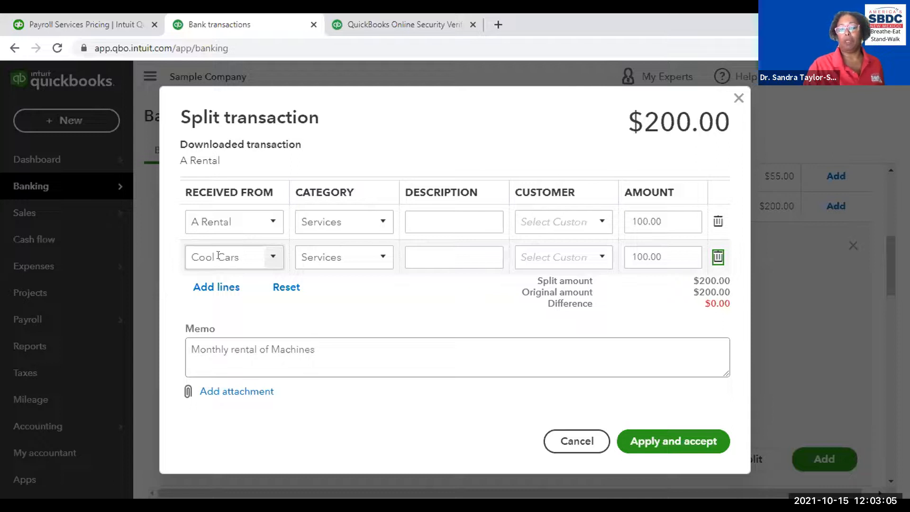
- Open the attachment file picker and dismiss it, and apply and accept the A Rental split transaction
left_click(318, 349)
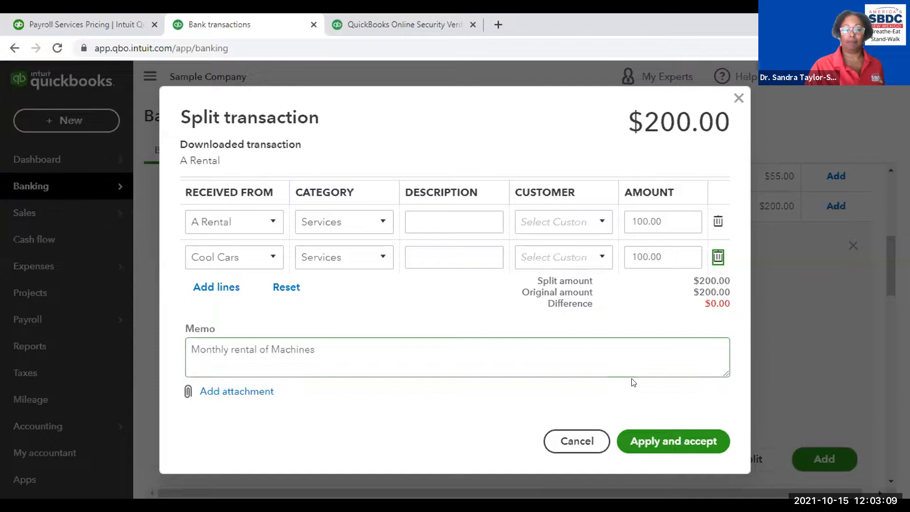
left_click(201, 393)
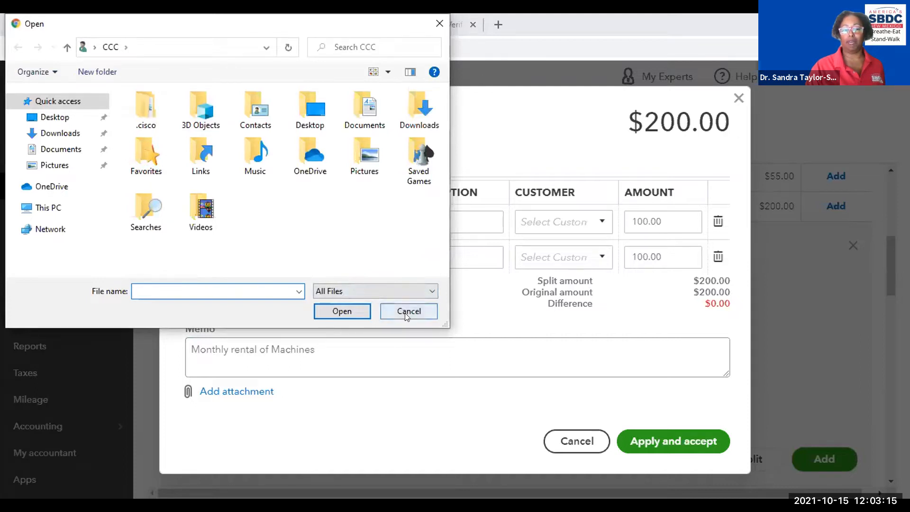
left_click(407, 312)
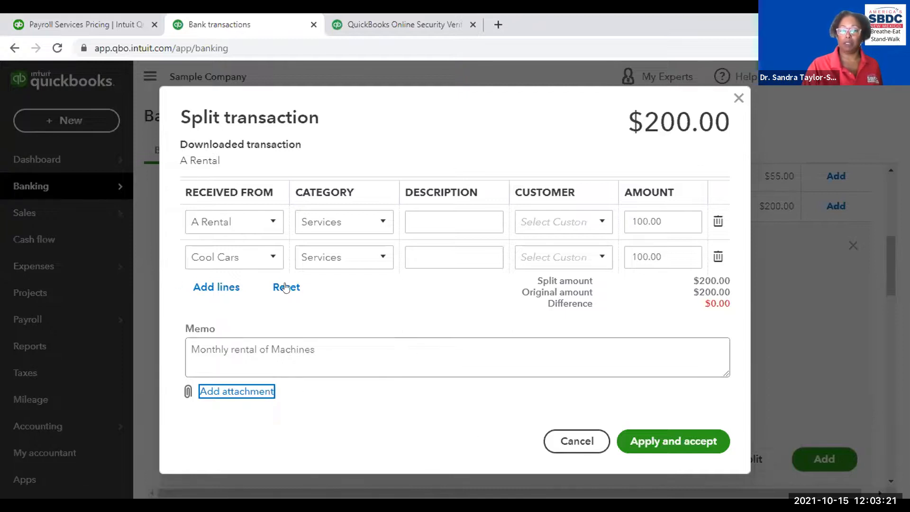
left_click(675, 441)
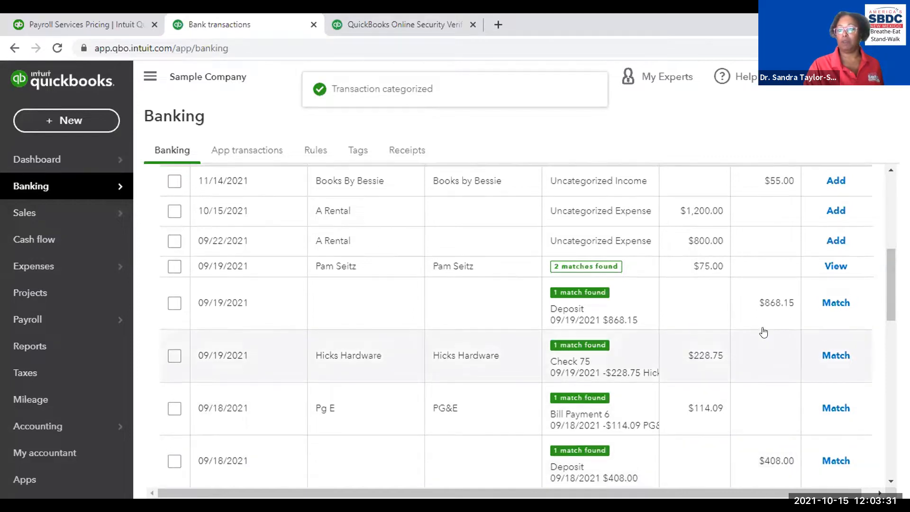
- Review the suggested matching records for the $75.00 payment dated 09/19/2021 and close its details without matching
scroll(759, 342, "up", 6)
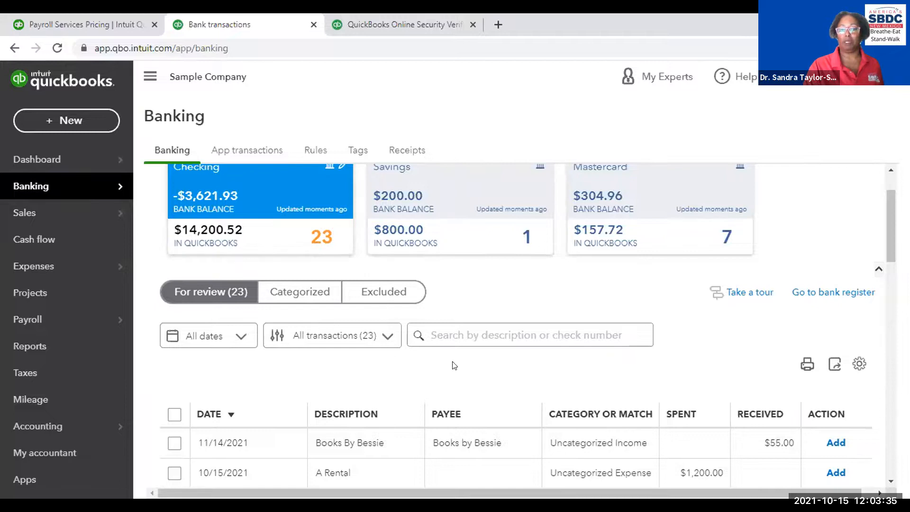
scroll(688, 384, "down", 1)
scroll(688, 384, "down", 4)
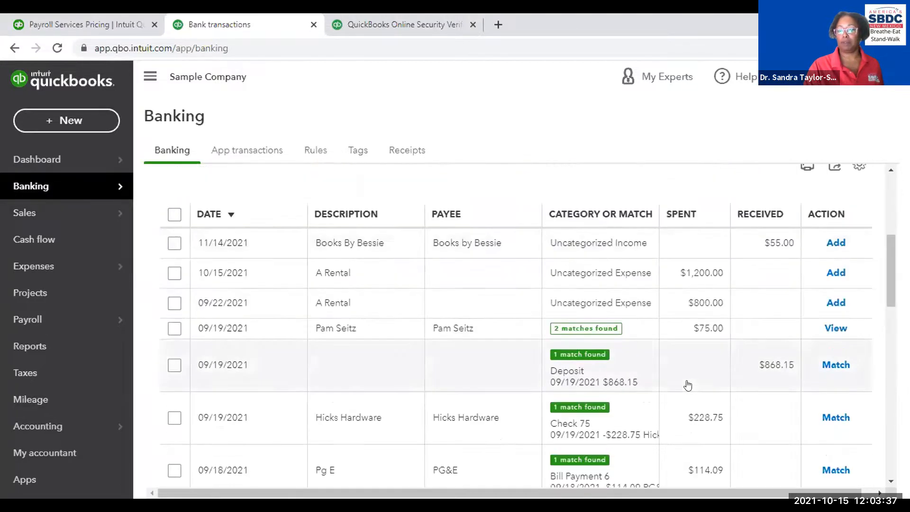
scroll(715, 401, "down", 1)
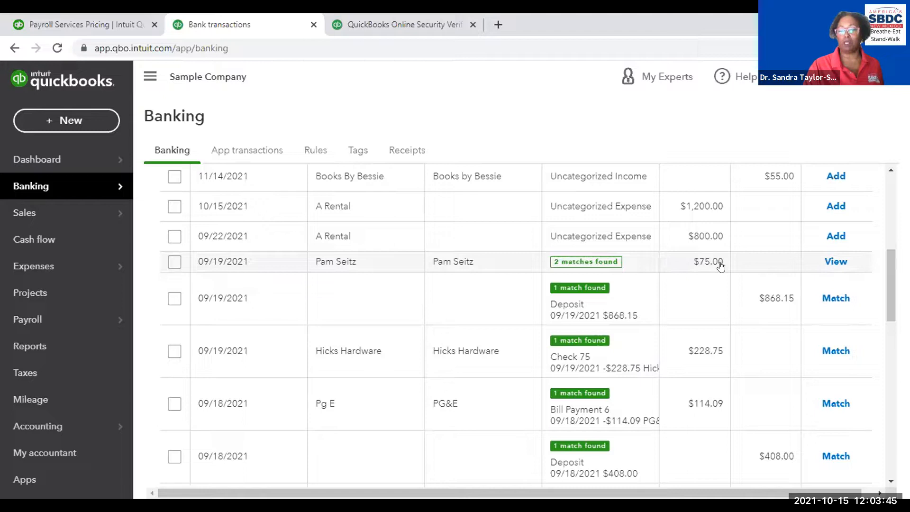
left_click(835, 262)
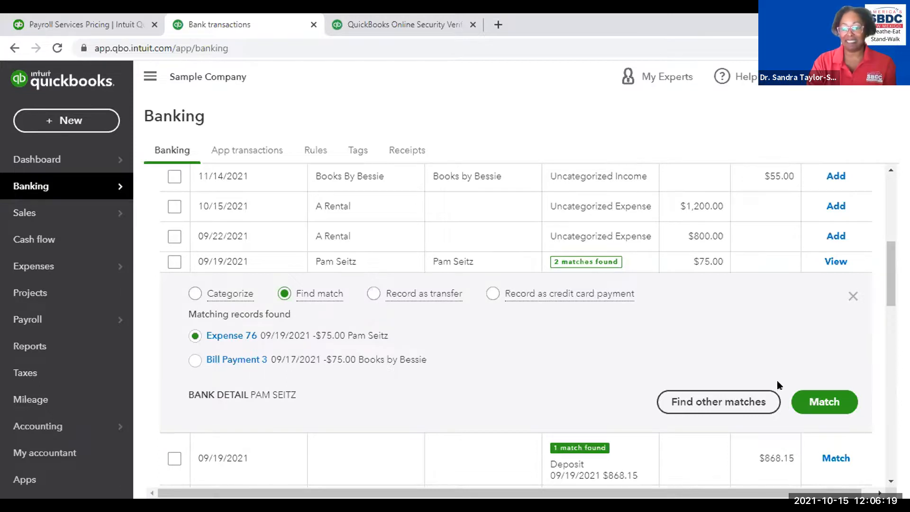
left_click(854, 297)
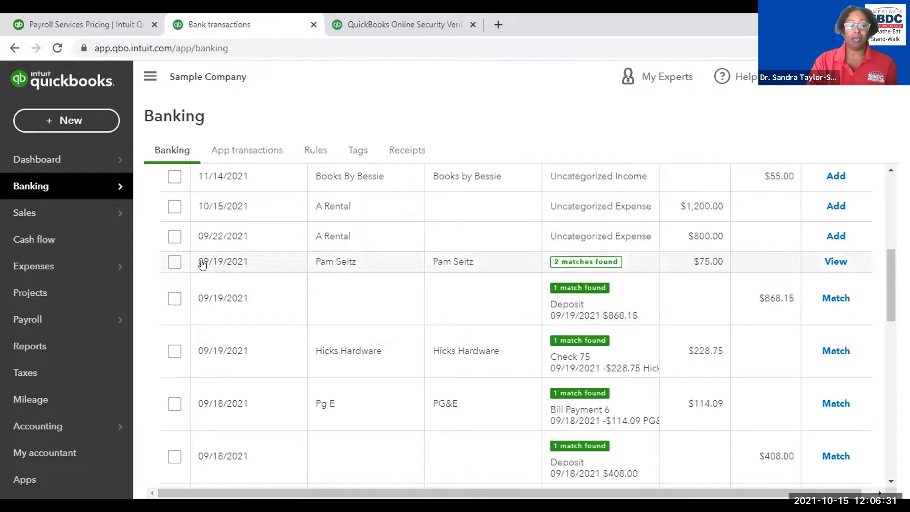
- Exclude the $75.00 payment dated 09/19/2021 from the Checking feed and show the excluded transactions
left_click(174, 261)
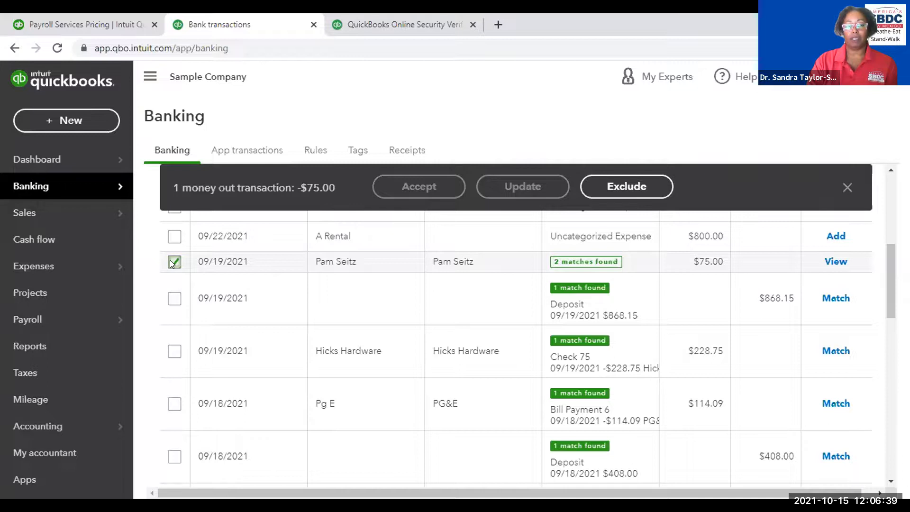
left_click(626, 190)
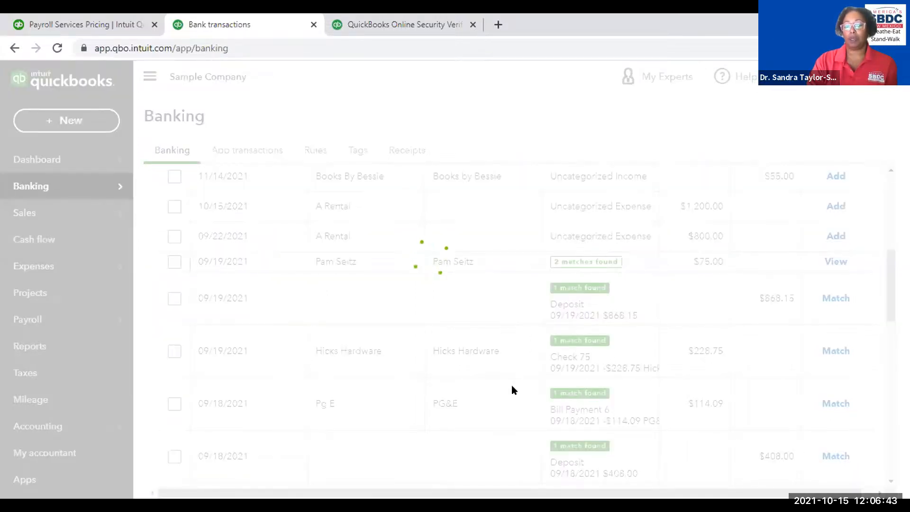
scroll(497, 393, "up", 5)
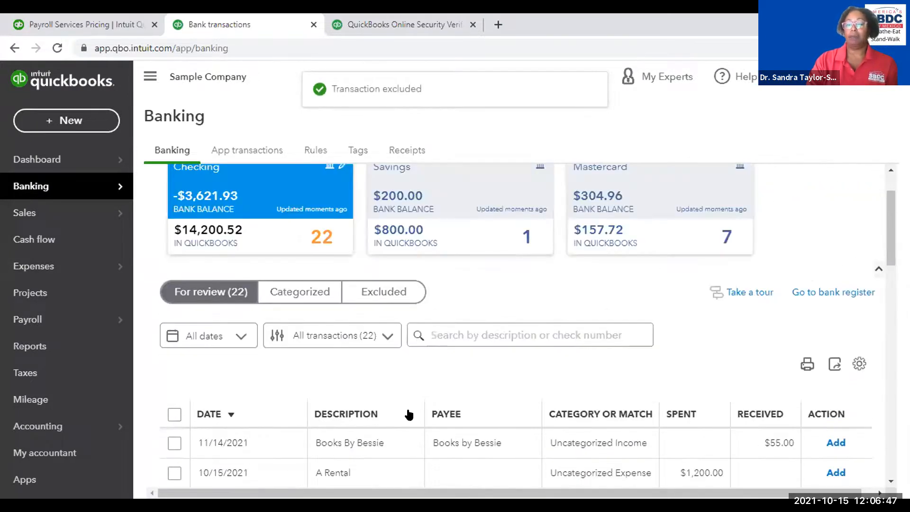
left_click(378, 294)
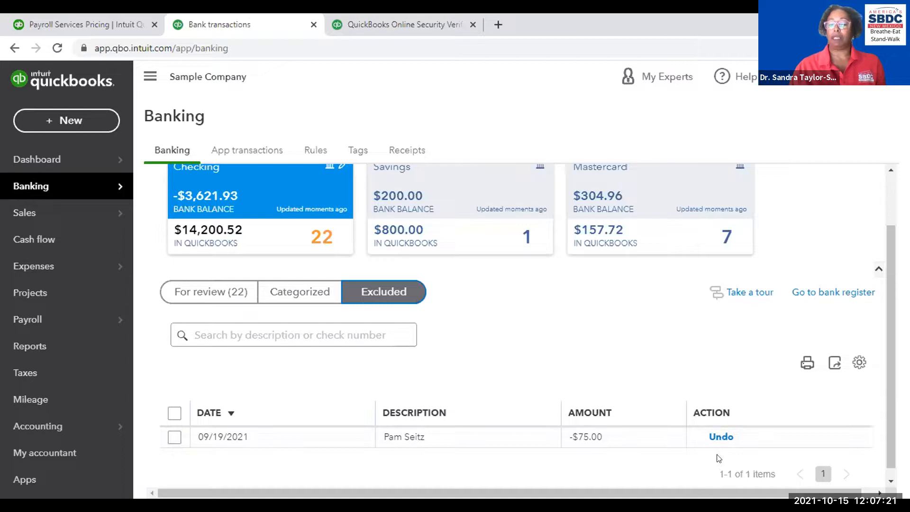
- Return to the transactions for review and look through the whole Checking list
left_click(198, 293)
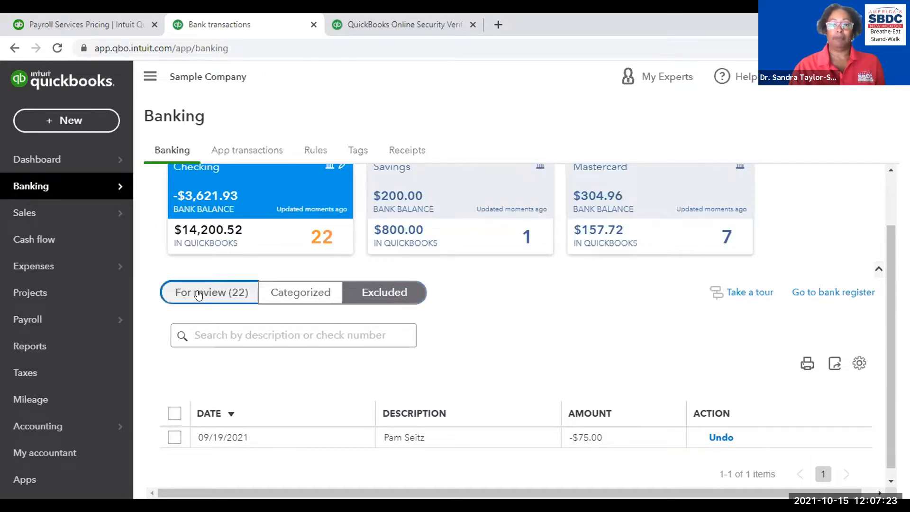
scroll(536, 335, "down", 10)
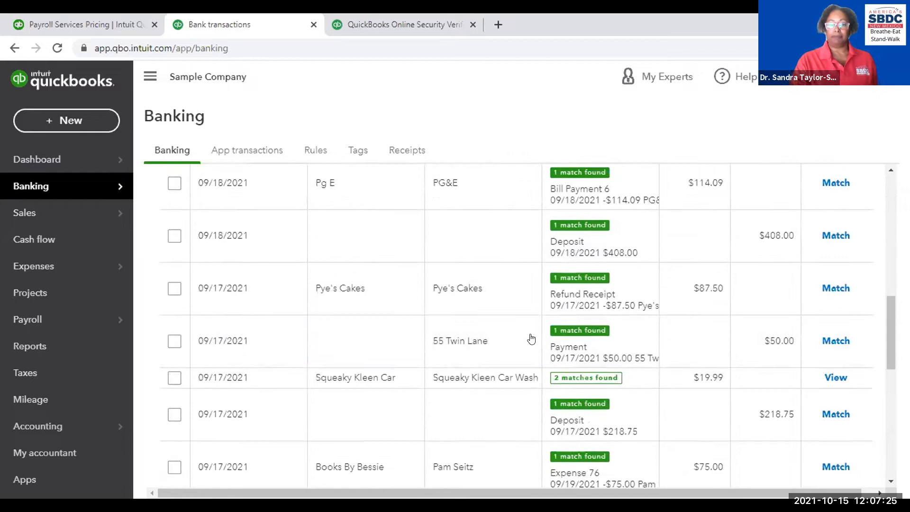
scroll(522, 339, "down", 5)
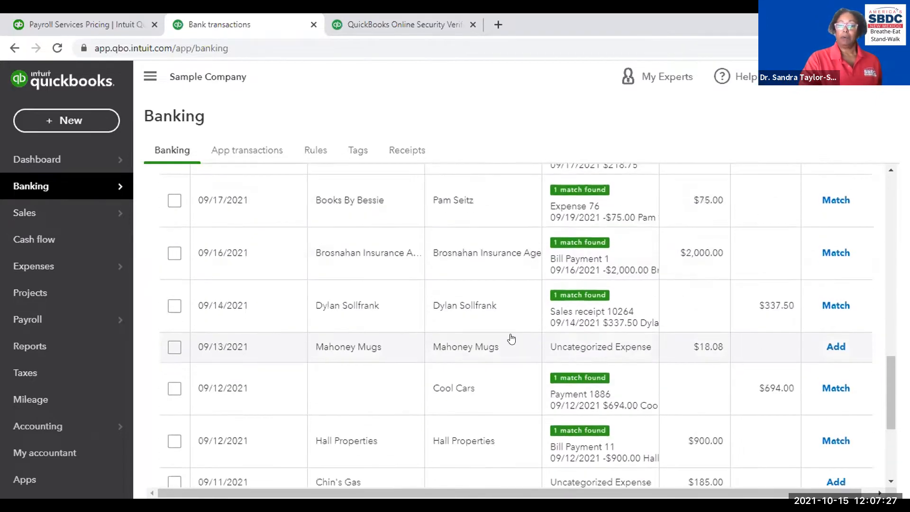
scroll(511, 339, "down", 5)
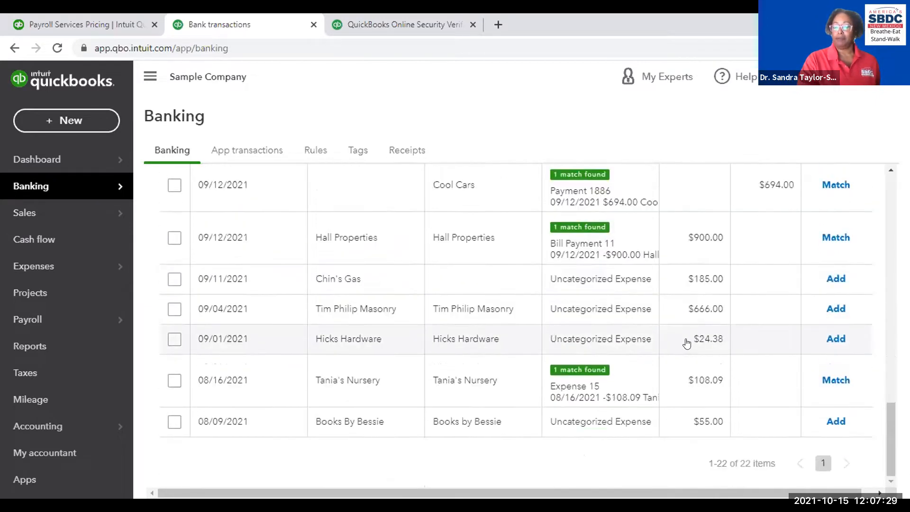
scroll(731, 339, "up", 8)
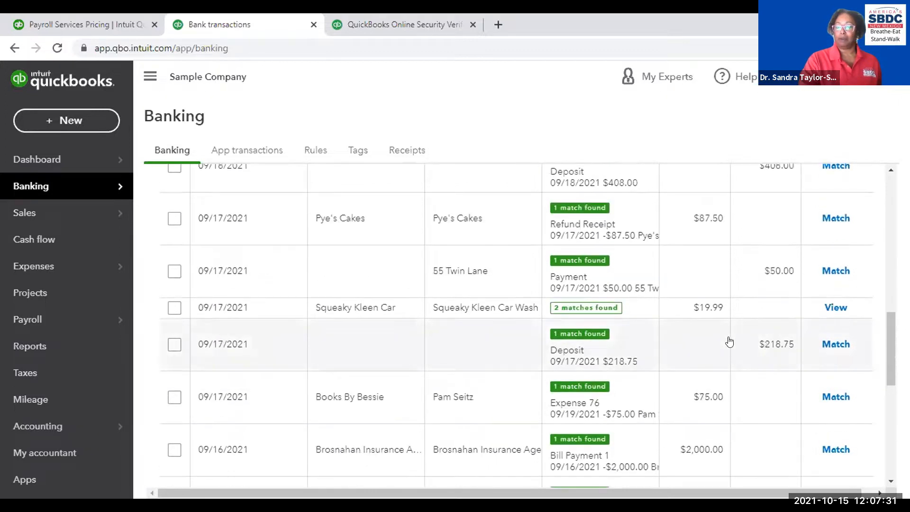
scroll(729, 341, "up", 6)
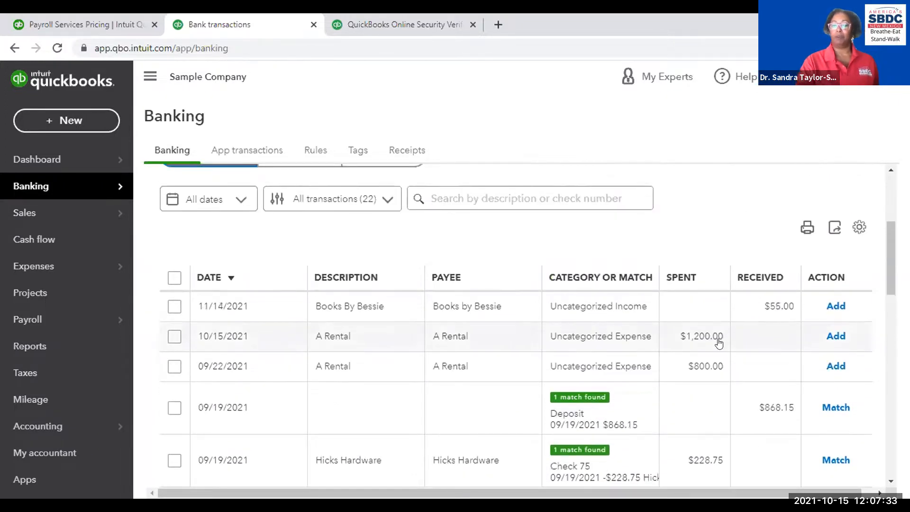
scroll(836, 375, "up", 5)
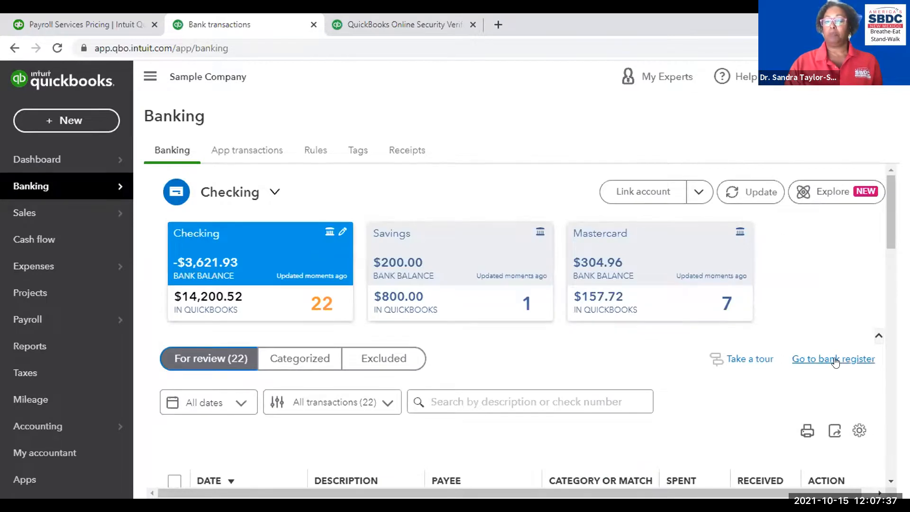
- Open the Checking bank register, dismiss the Register basics tip, and inspect the status marks of the $200.00 deposit dated 10/15/2021
left_click(835, 360)
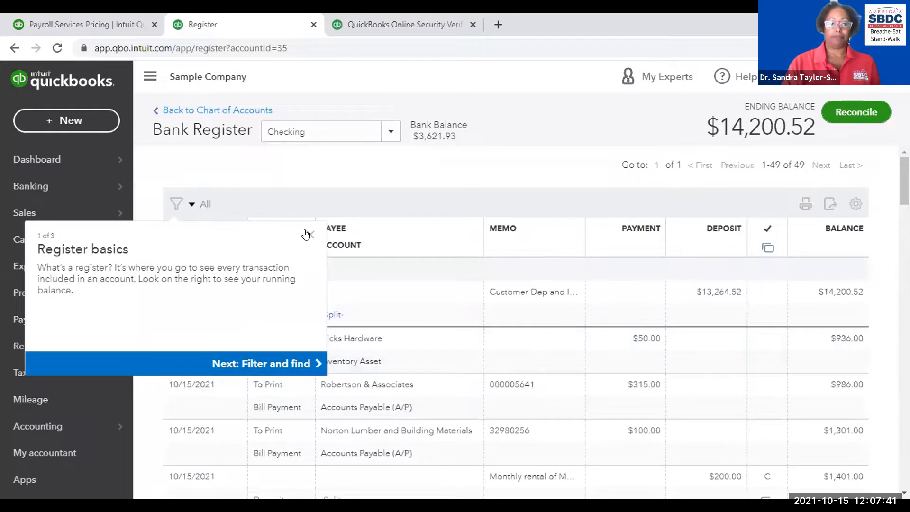
left_click(308, 235)
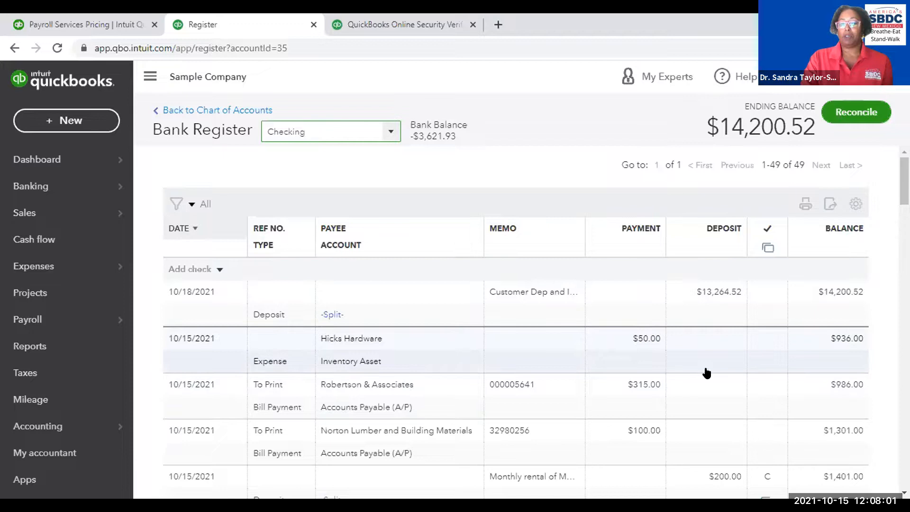
scroll(707, 372, "down", 3)
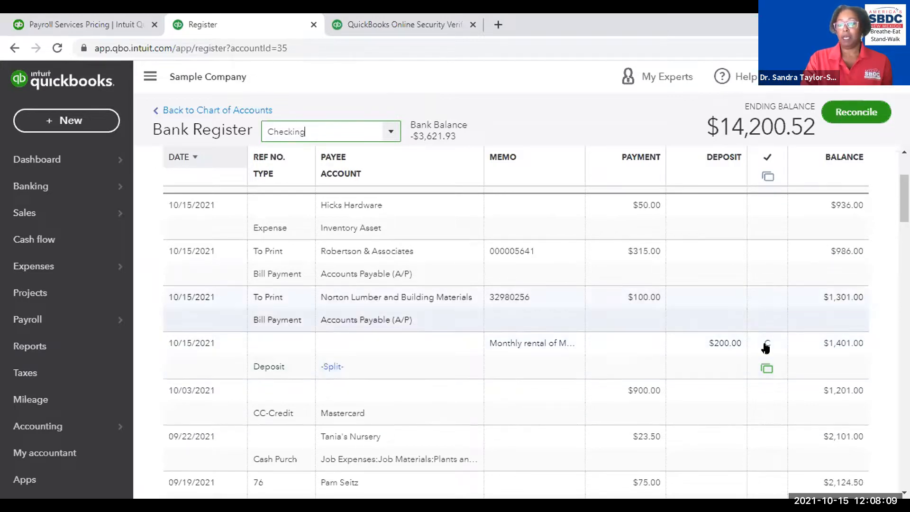
mouse_move(775, 348)
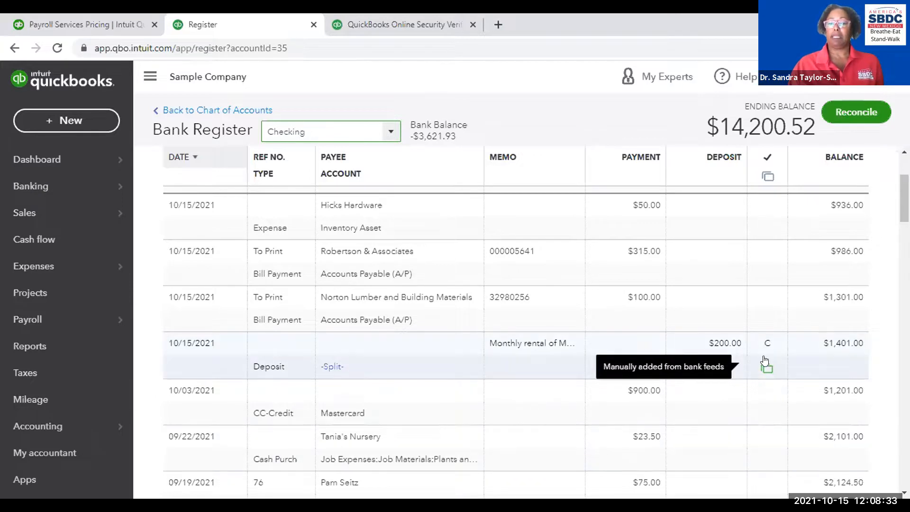
- Look through the Checking register to its oldest entries and check the reconciliation status of the Opening Balance deposit
scroll(720, 406, "down", 3)
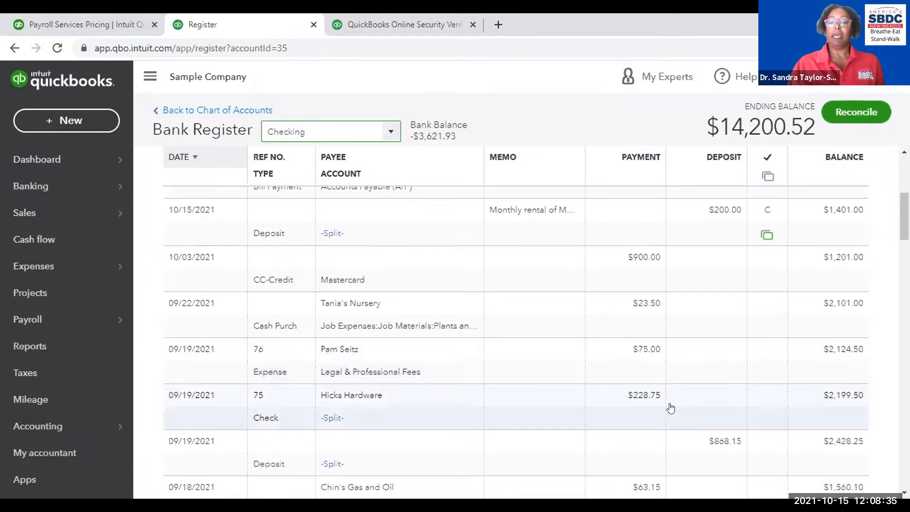
scroll(670, 408, "down", 10)
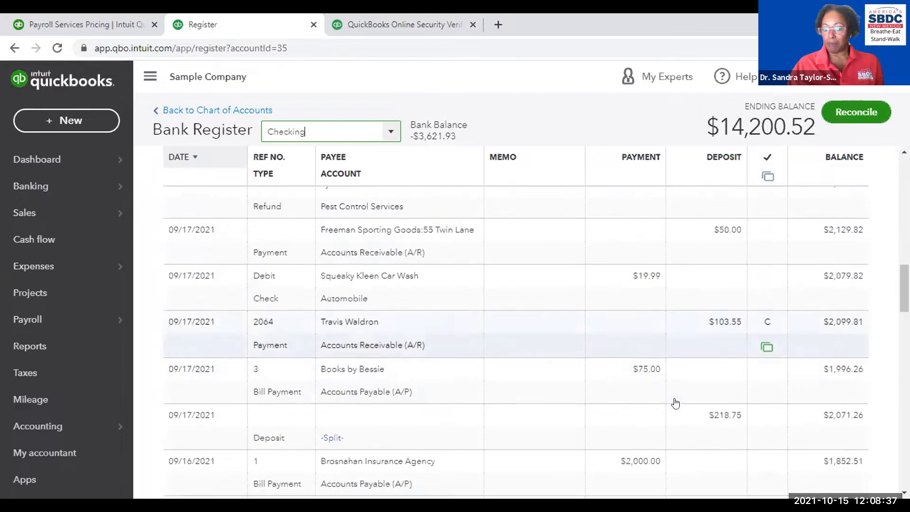
scroll(675, 403, "down", 10)
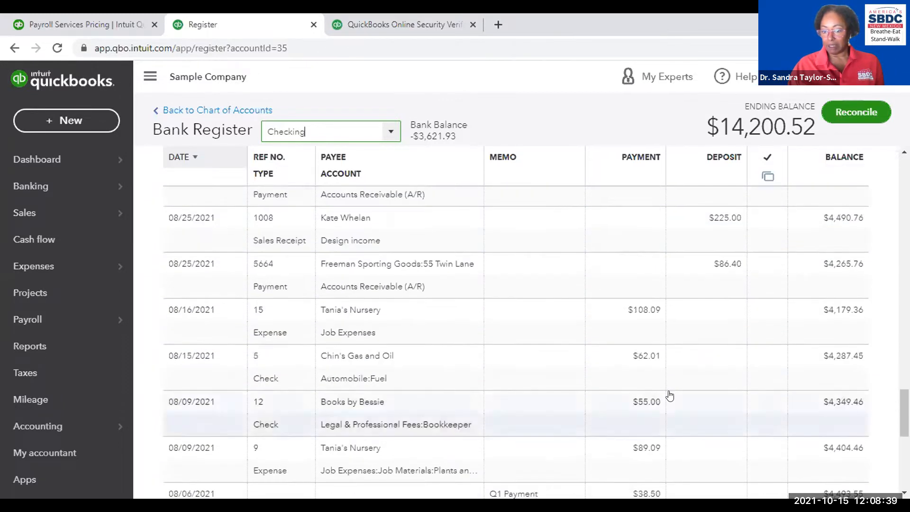
scroll(670, 396, "down", 8)
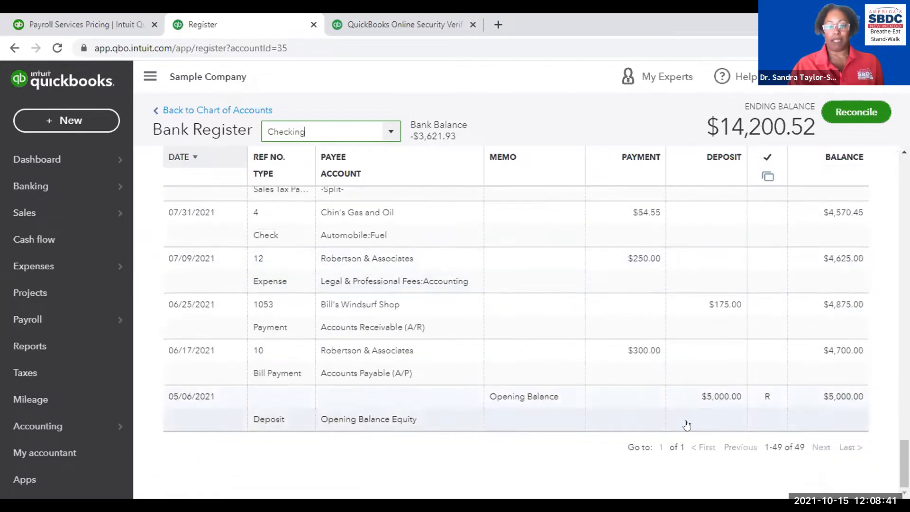
mouse_move(764, 404)
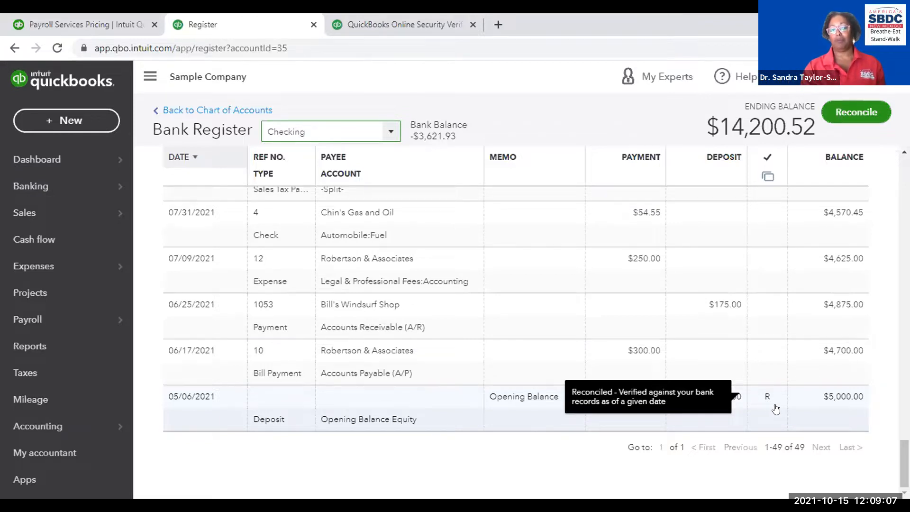
scroll(773, 372, "up", 1)
scroll(773, 372, "up", 4)
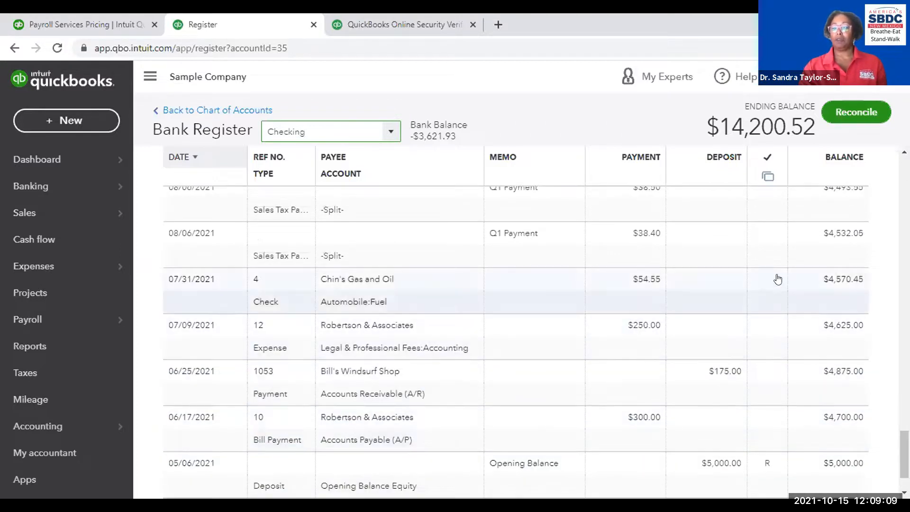
scroll(773, 290, "up", 4)
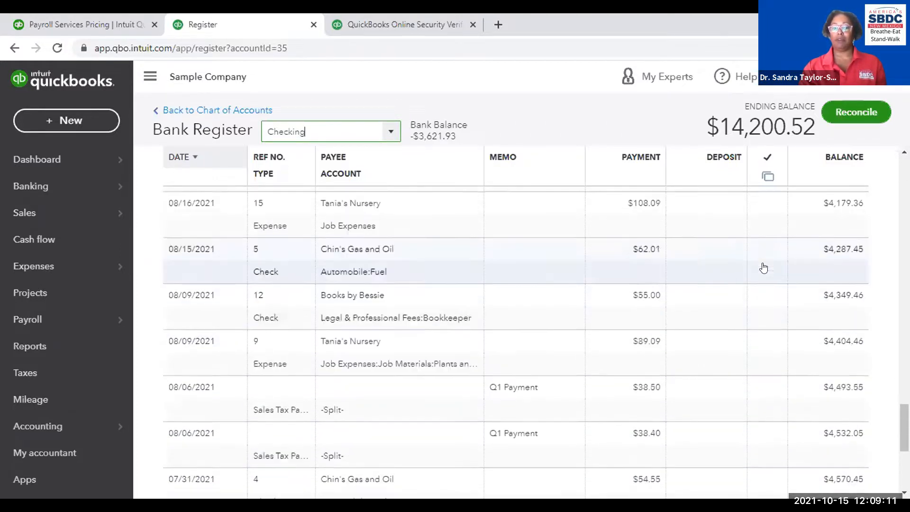
scroll(757, 279, "up", 2)
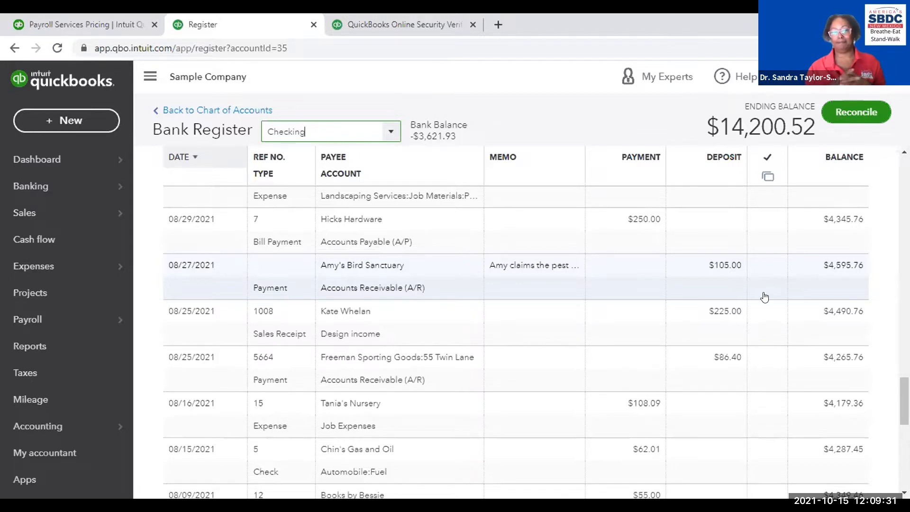
scroll(613, 340, "up", 5)
scroll(613, 340, "up", 10)
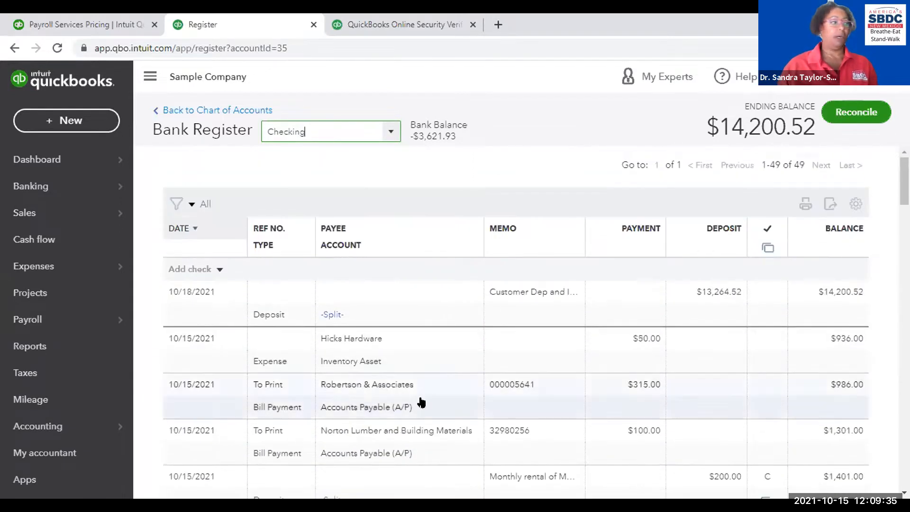
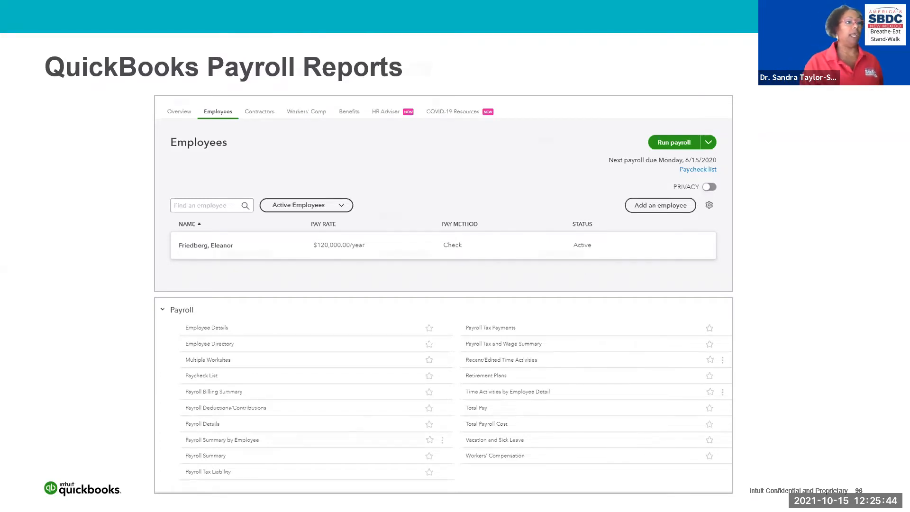
key("Right")
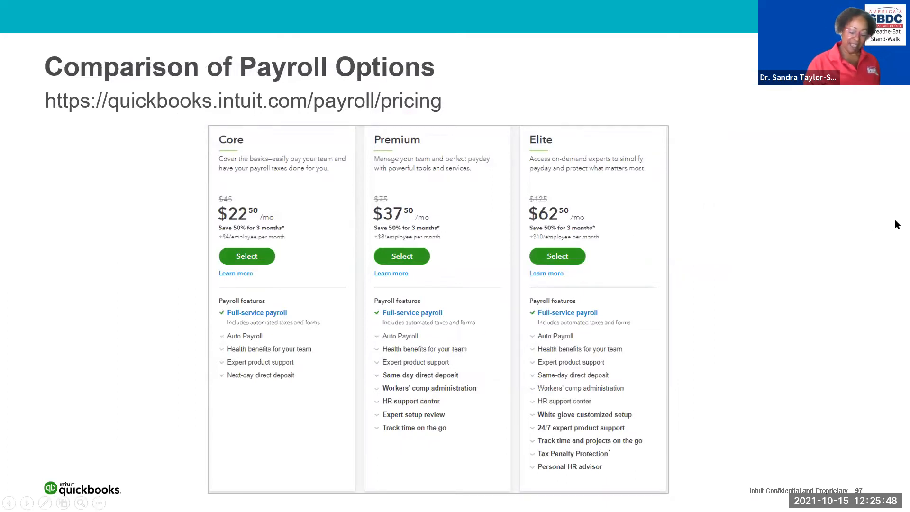
key("Left")
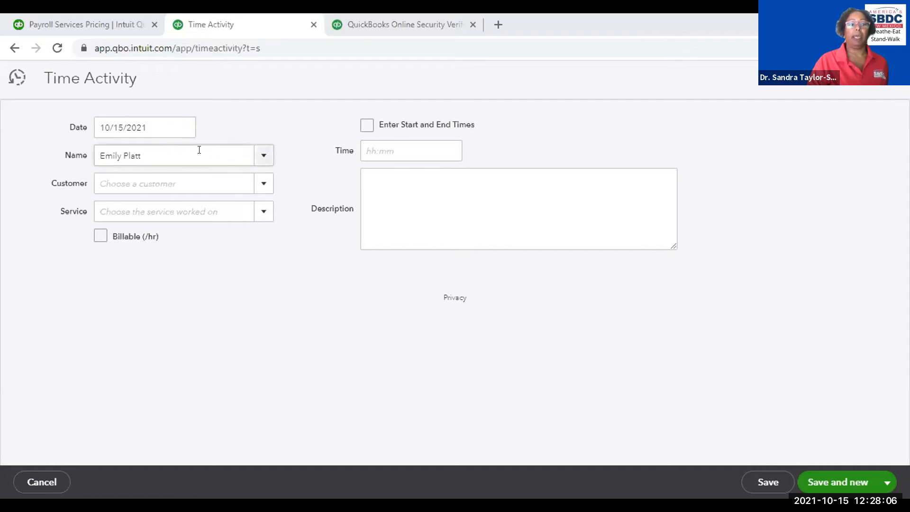
- Assign the time activity to the first listed employee, with Cool Cars as the customer and Design as the service
left_click(263, 159)
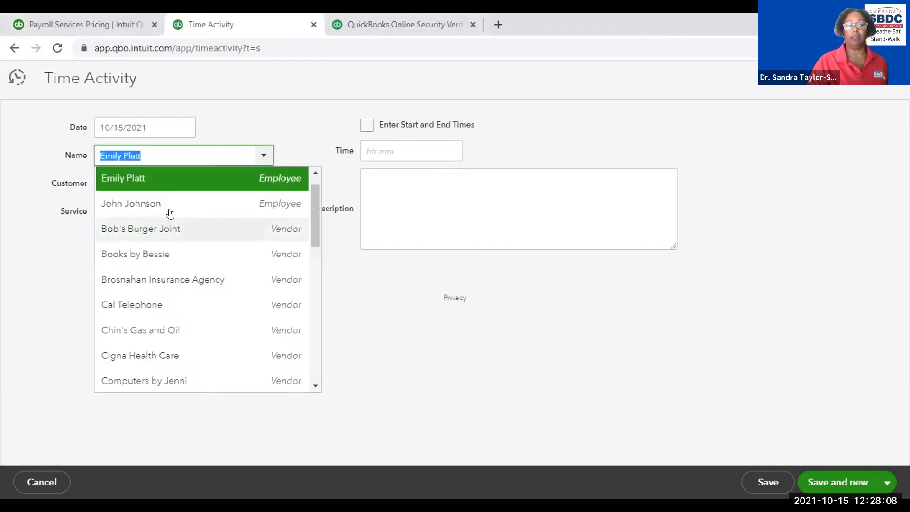
left_click(133, 183)
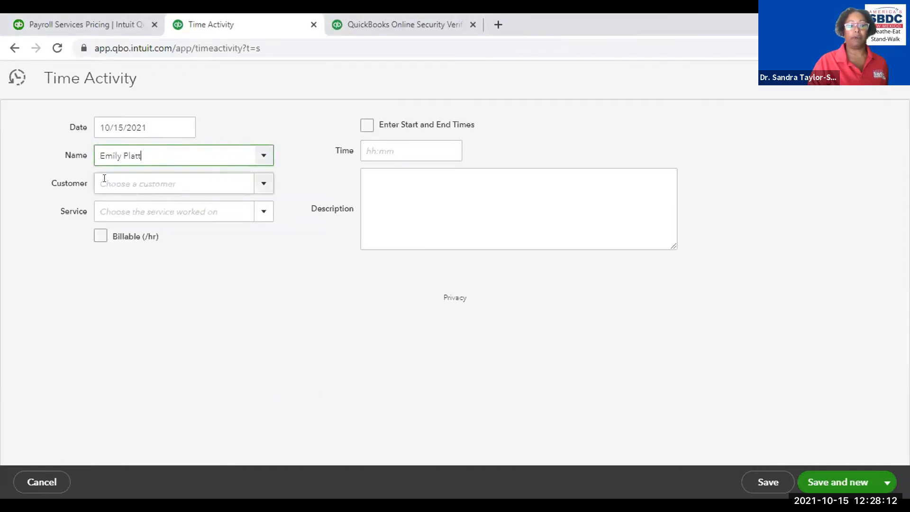
left_click(264, 187)
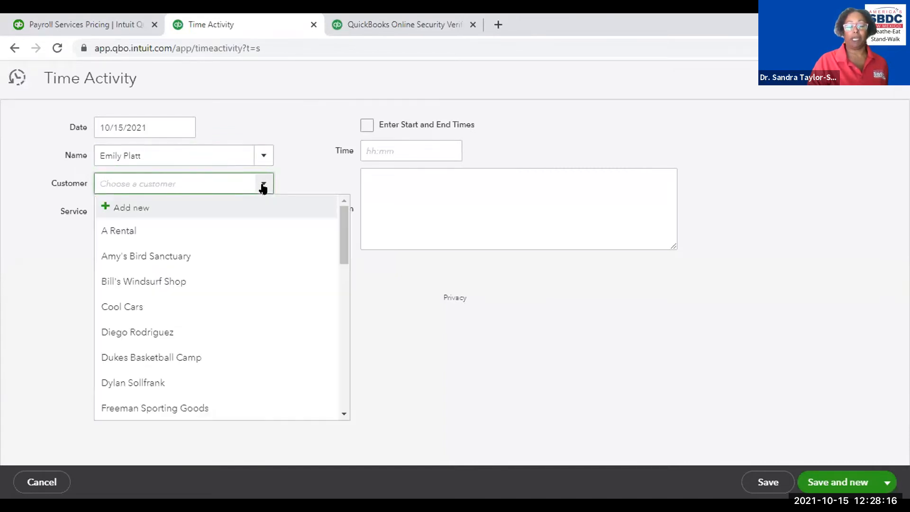
left_click(134, 309)
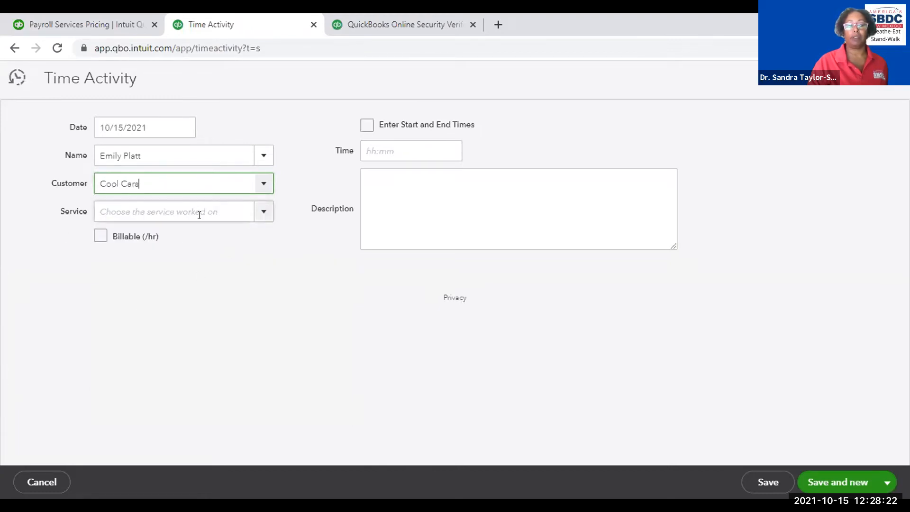
left_click(107, 211)
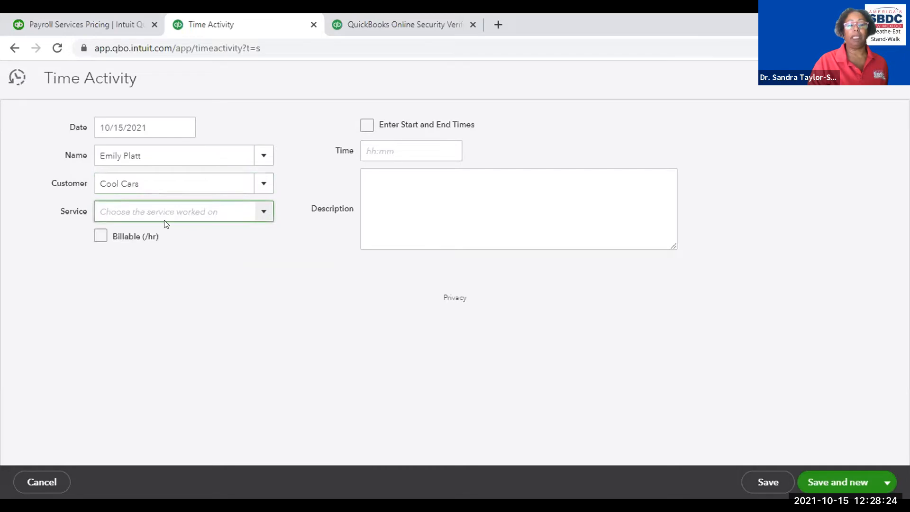
left_click(262, 212)
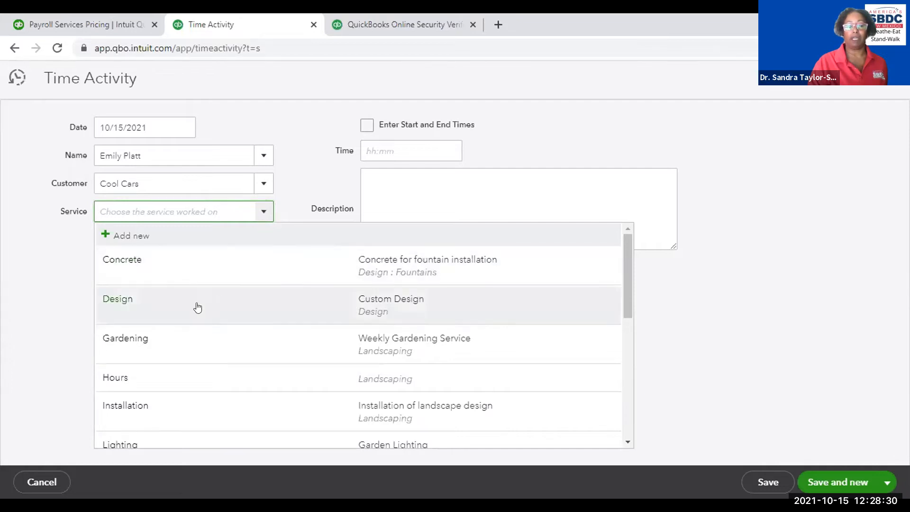
left_click(144, 308)
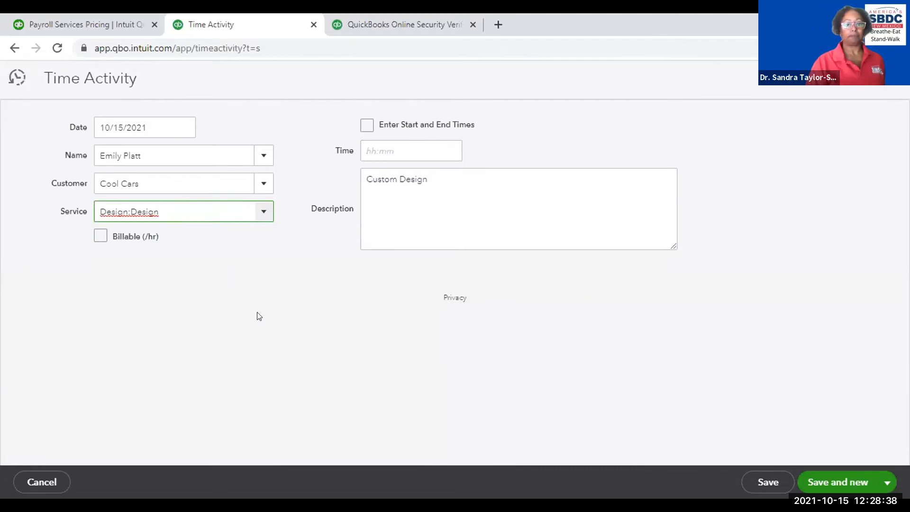
- Turn on start and end times and set the time activity to run from 8:45 AM to 4:45 PM
left_click(367, 125)
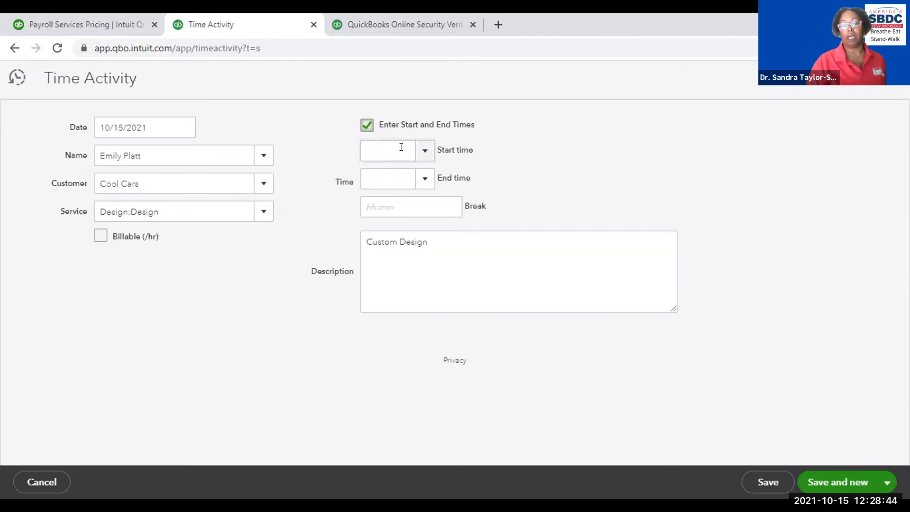
left_click(425, 151)
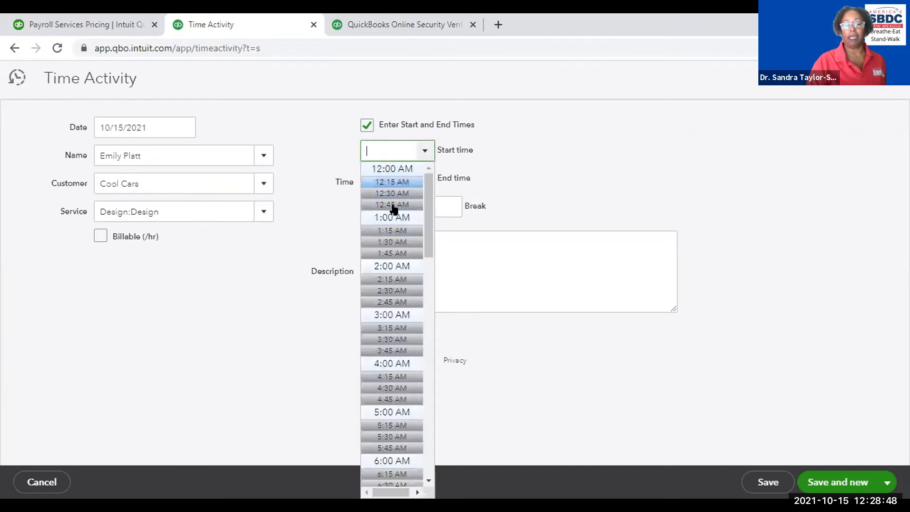
scroll(411, 303, "down", 8)
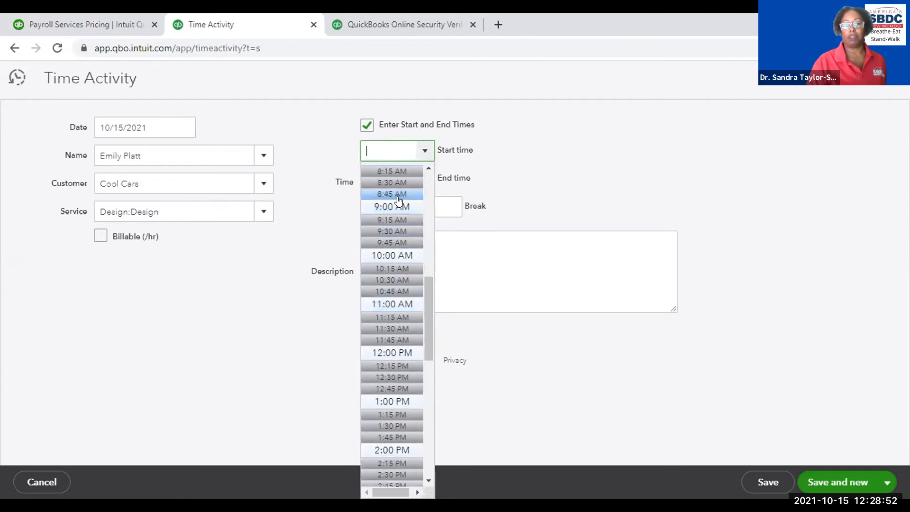
left_click(400, 194)
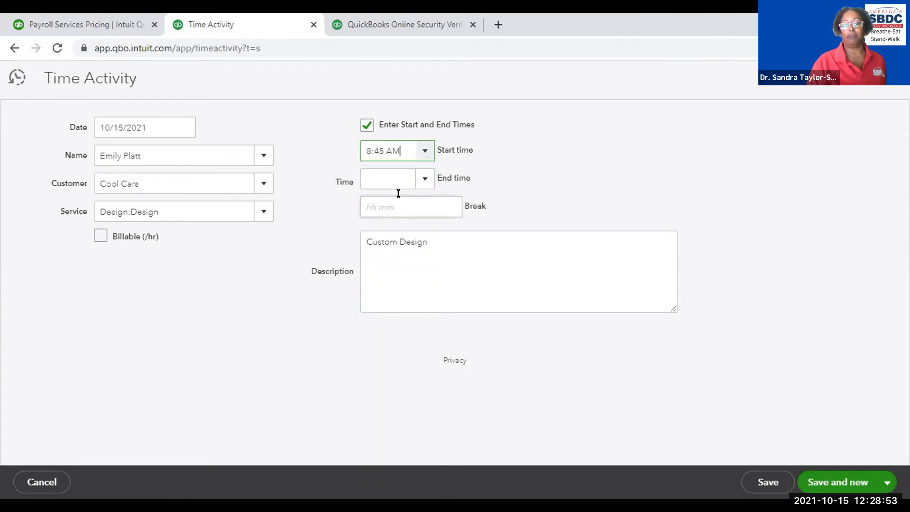
left_click(424, 179)
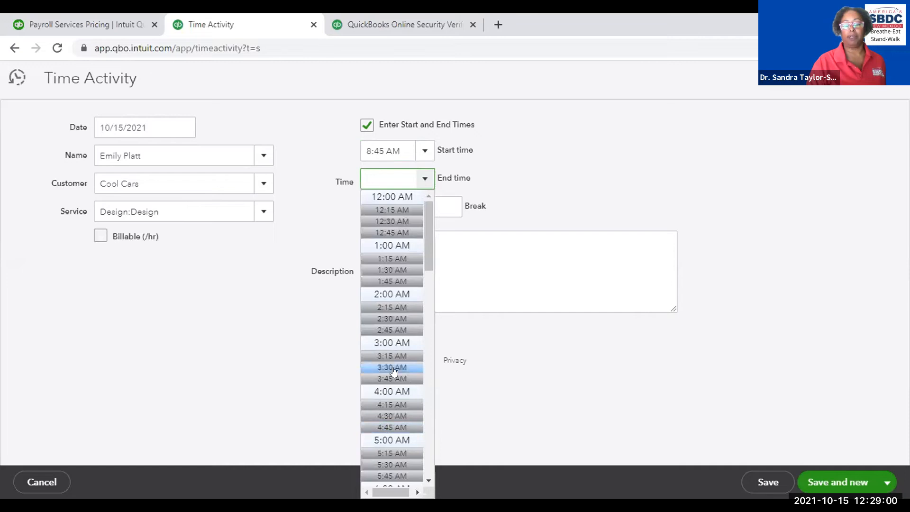
scroll(390, 352, "down", 10)
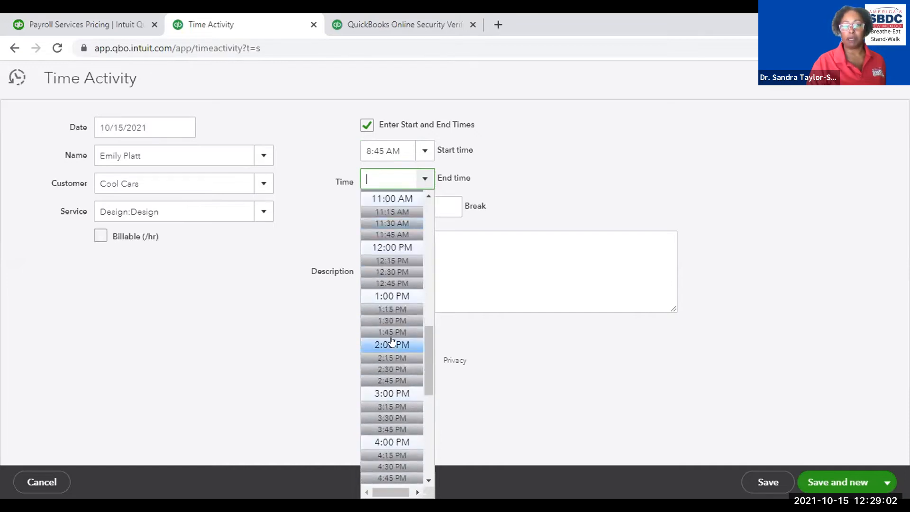
scroll(378, 383, "down", 3)
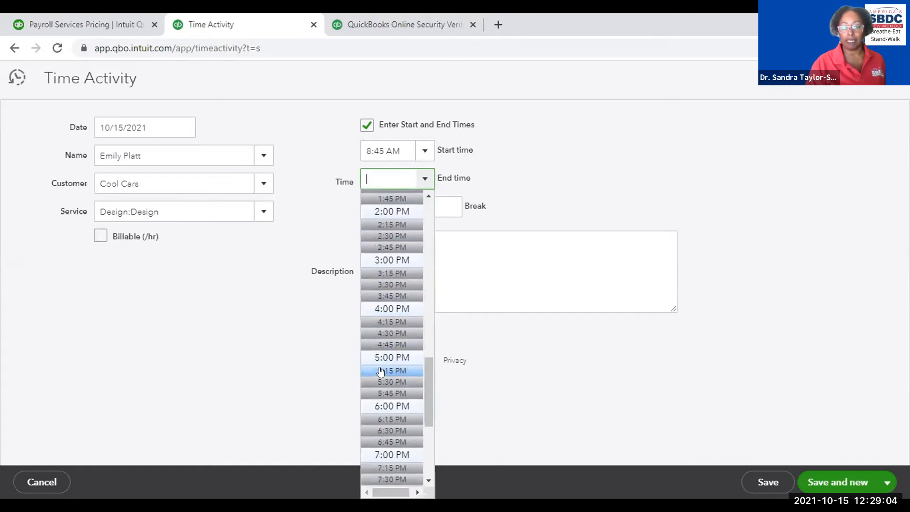
left_click(389, 345)
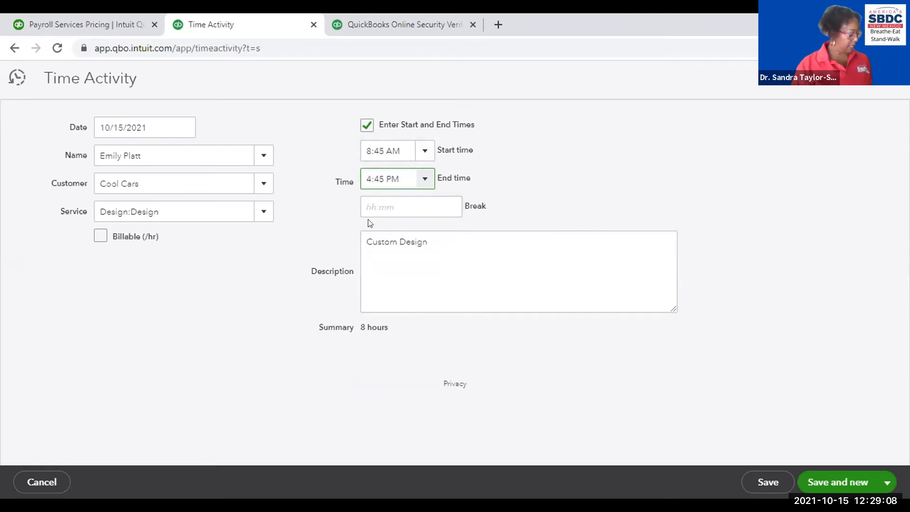
- Enter a 1:00 break, then save the time activity and start a new one
key("Tab")
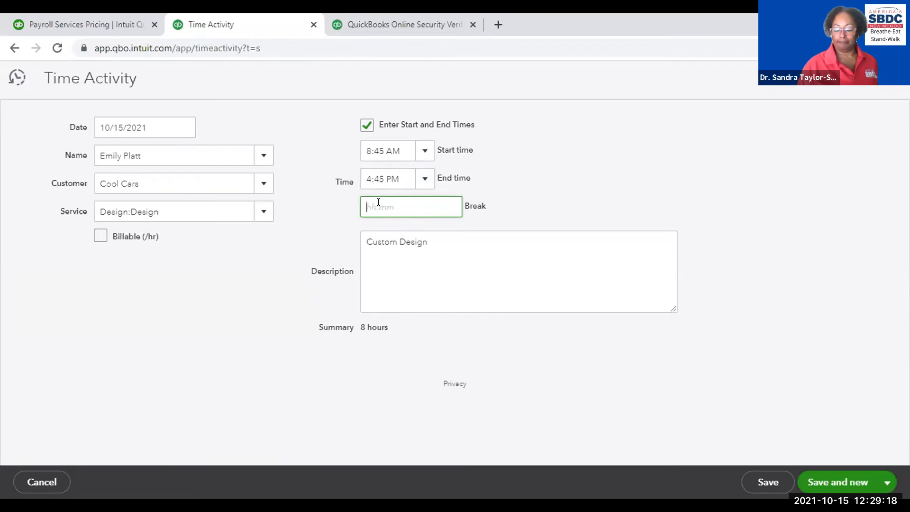
type("1:00")
key("Tab")
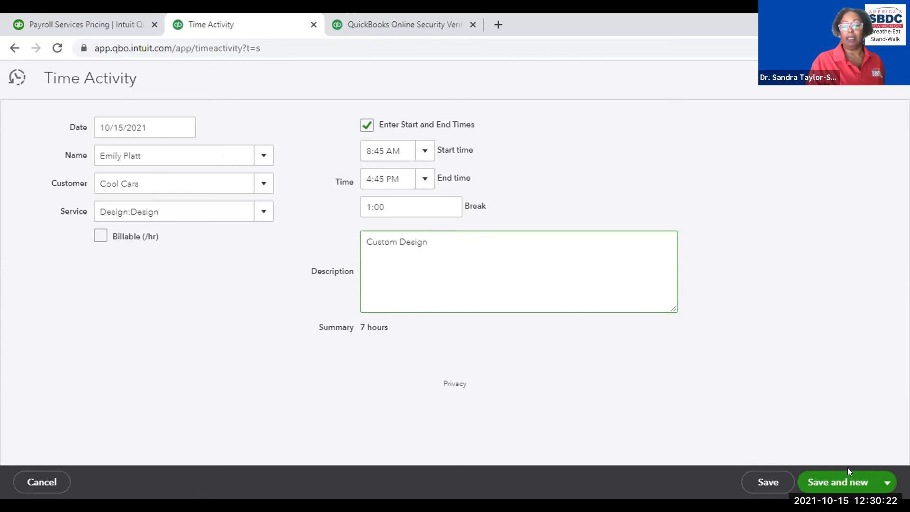
left_click(838, 488)
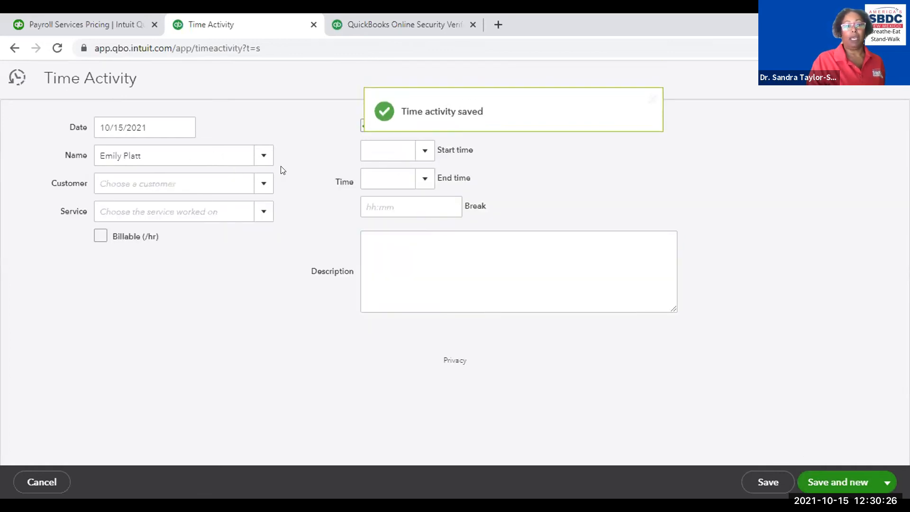
- Choose the second listed employee for the new time activity and set its date to 10/16/2021
left_click(261, 161)
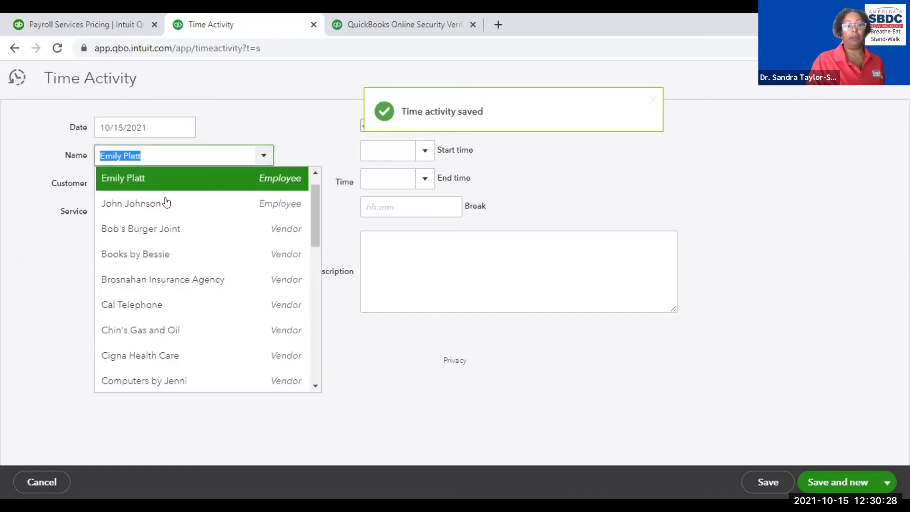
left_click(145, 204)
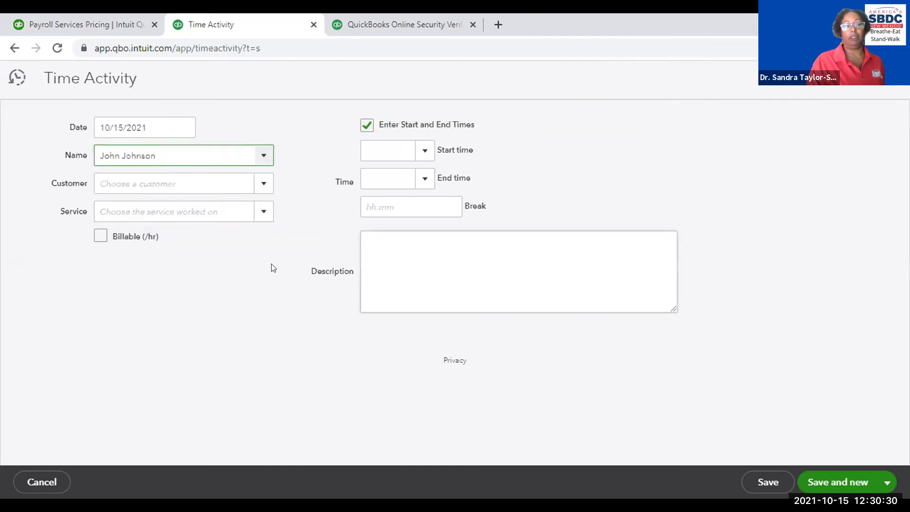
left_click(168, 126)
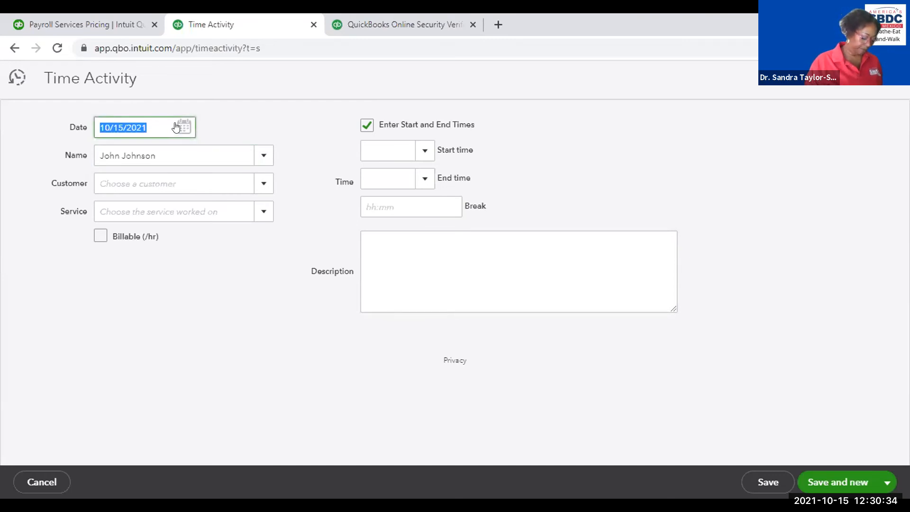
key("plus")
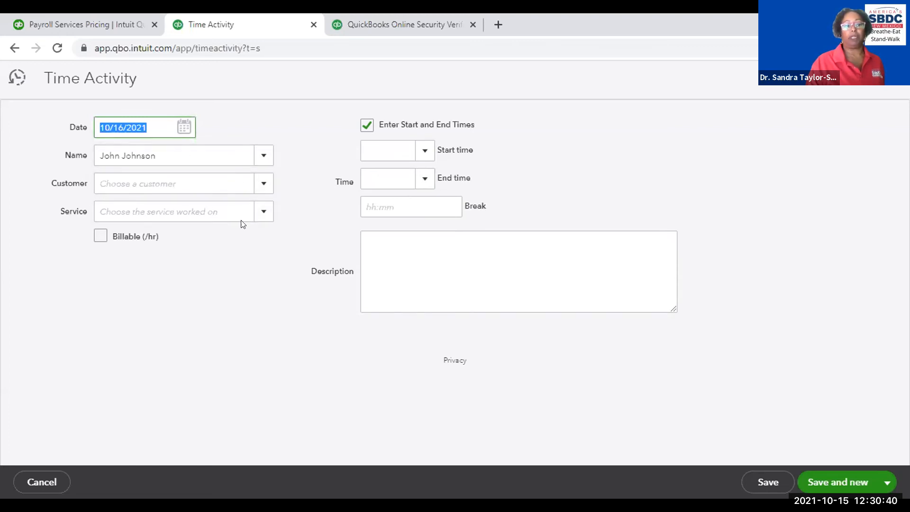
- Set the new time activity's start time to 6:45 AM and its end time to 2:00 PM
left_click(424, 150)
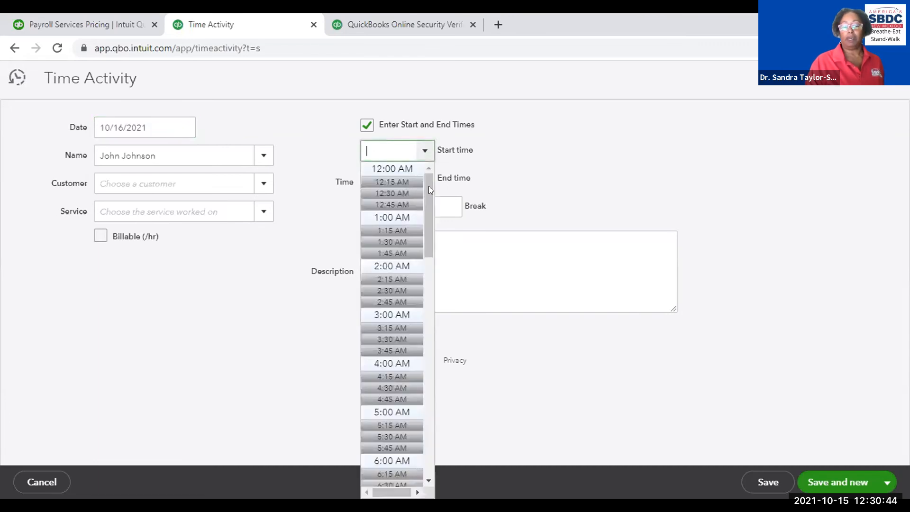
left_click_drag(427, 223, 427, 275)
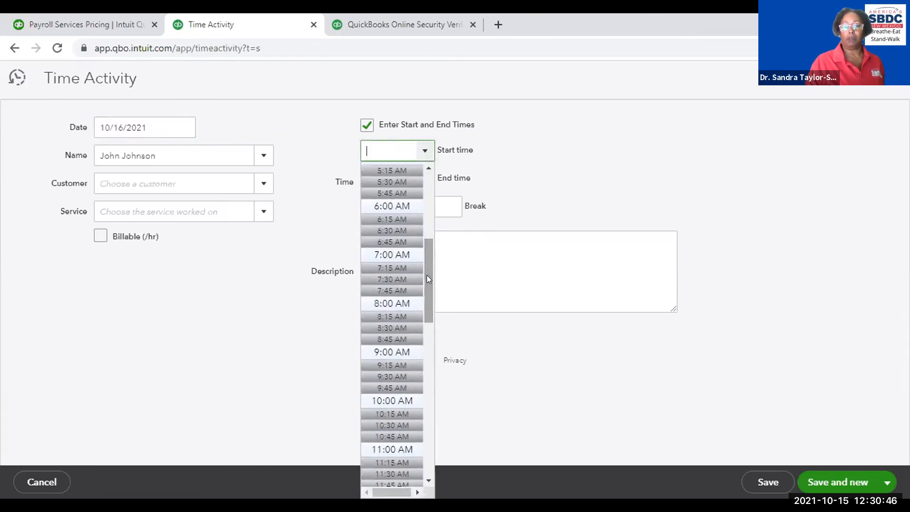
left_click(391, 242)
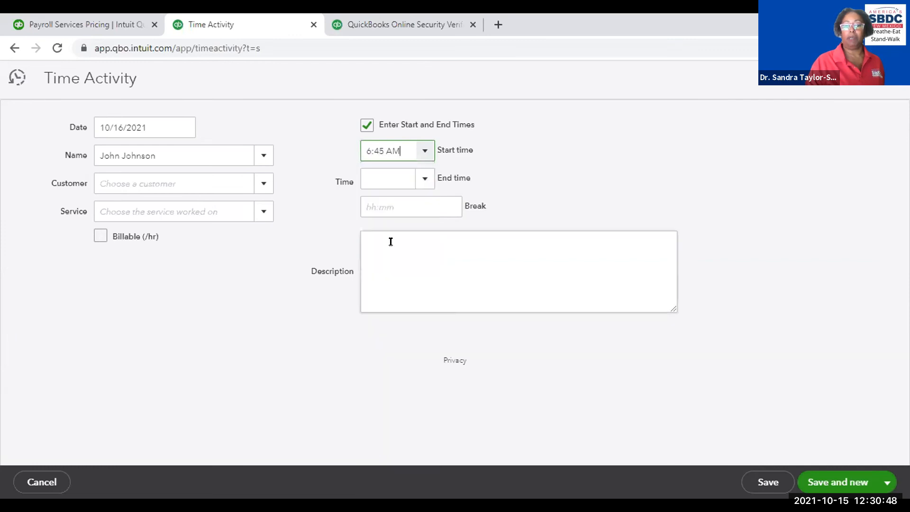
left_click(422, 180)
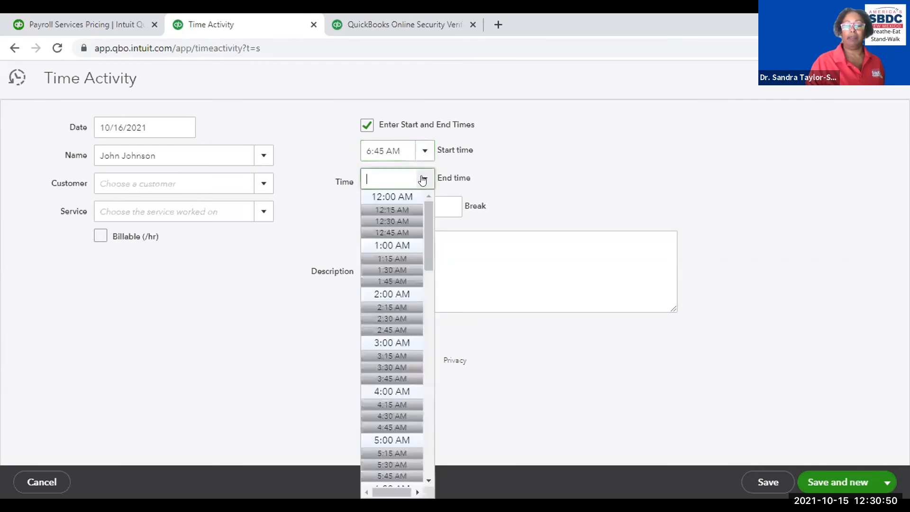
scroll(402, 365, "down", 5)
scroll(402, 365, "down", 7)
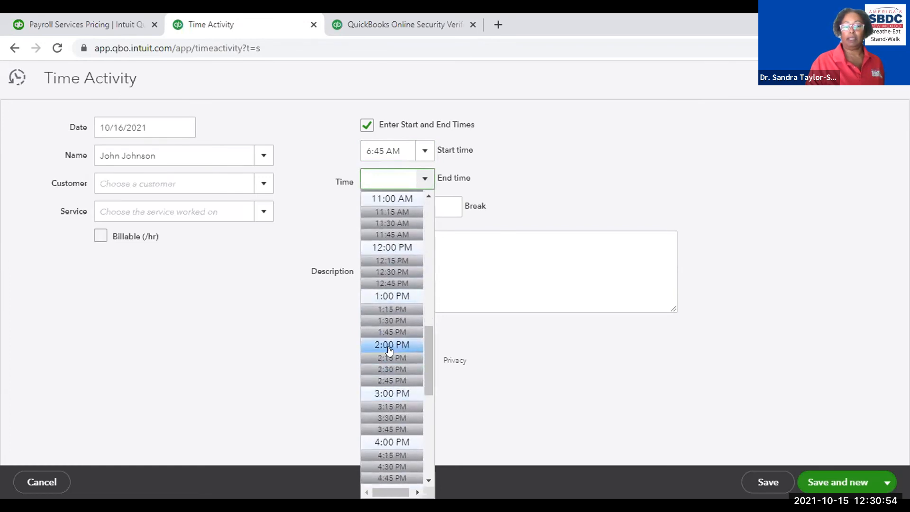
left_click(390, 347)
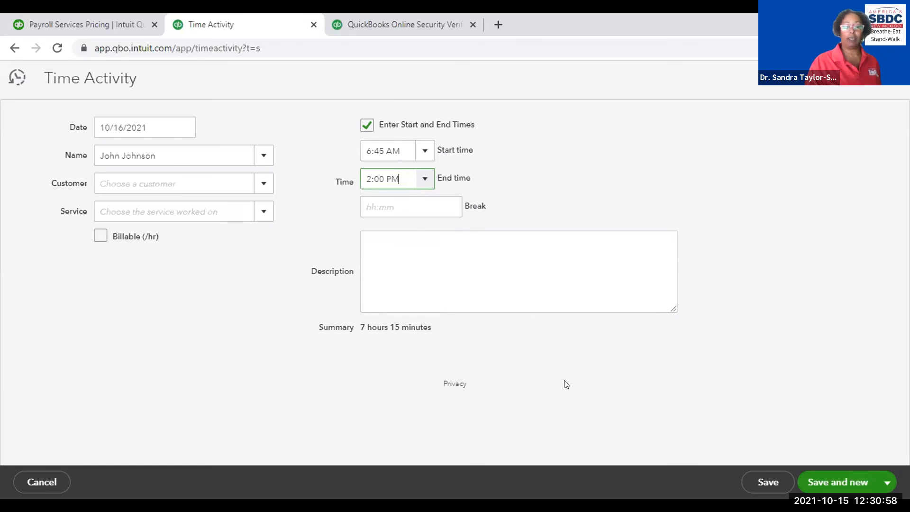
- Leave the break blank, then save the second employee's time activity and close the form
key("Tab")
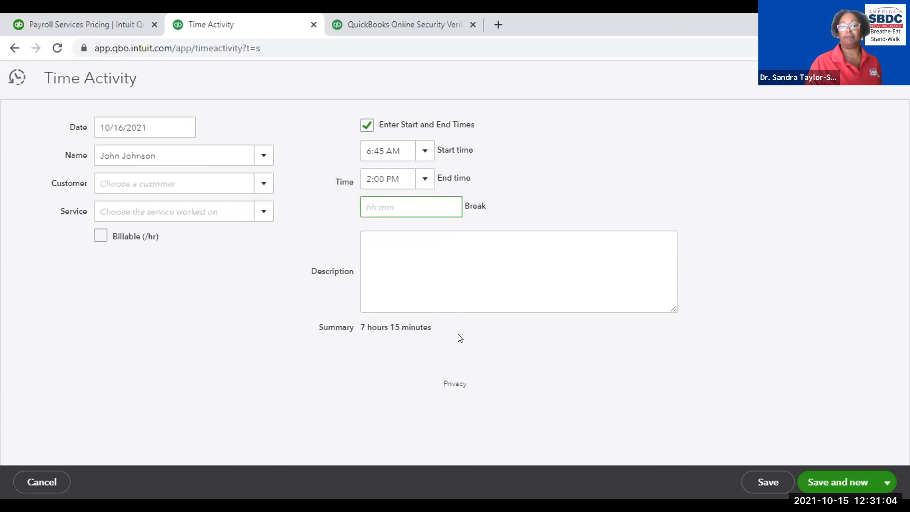
left_click(887, 483)
left_click(822, 458)
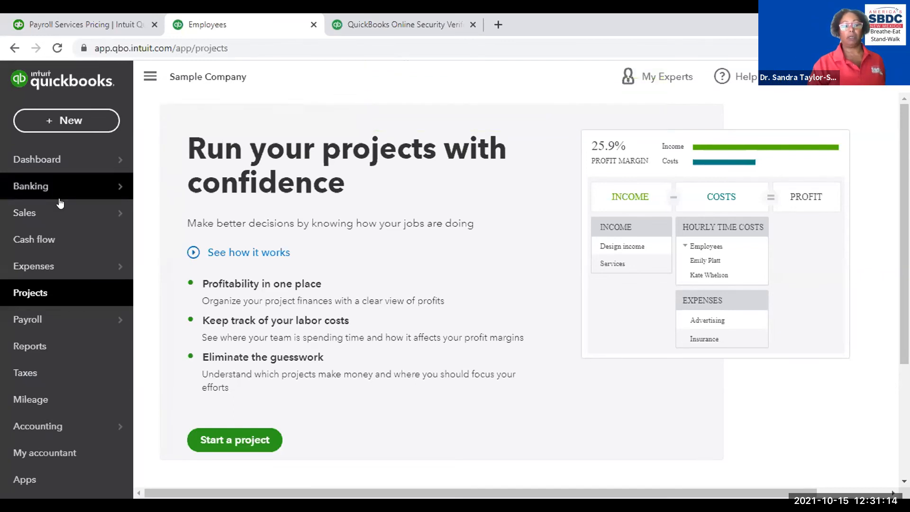
- Open the Payroll employees page and look over the employee list
left_click(88, 327)
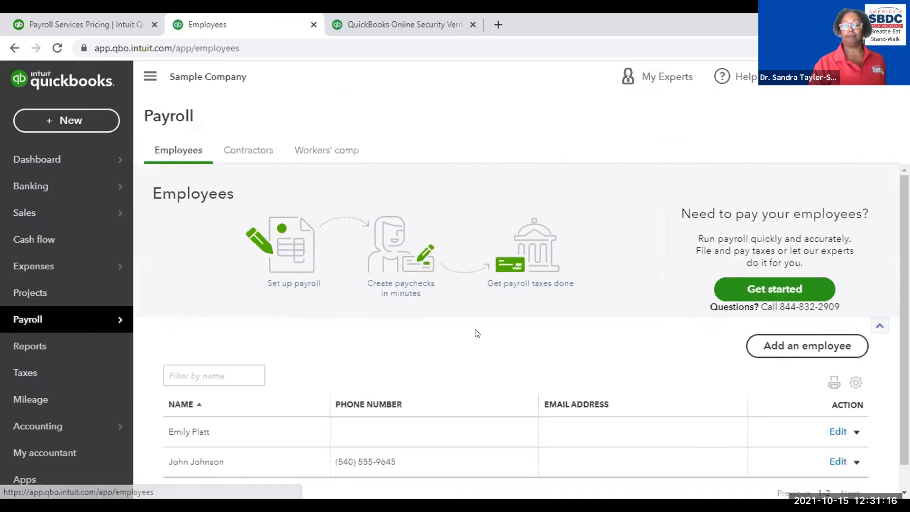
scroll(593, 384, "down", 1)
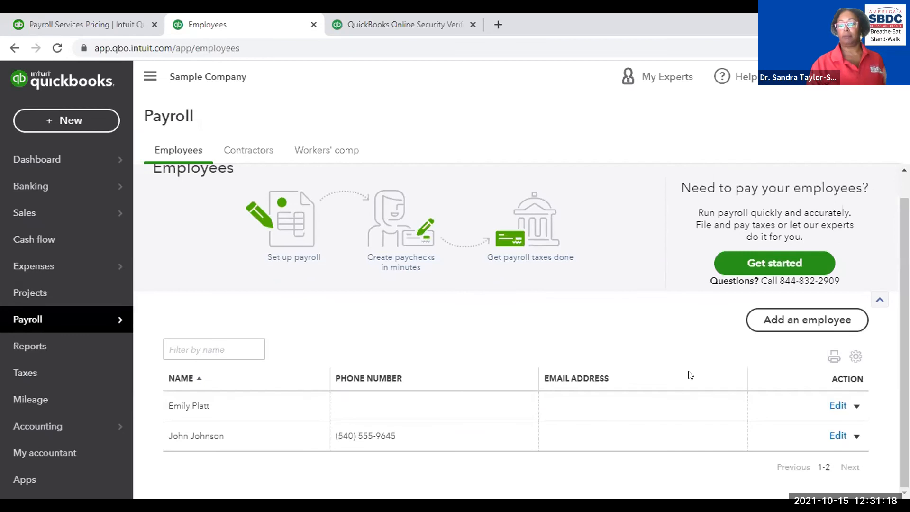